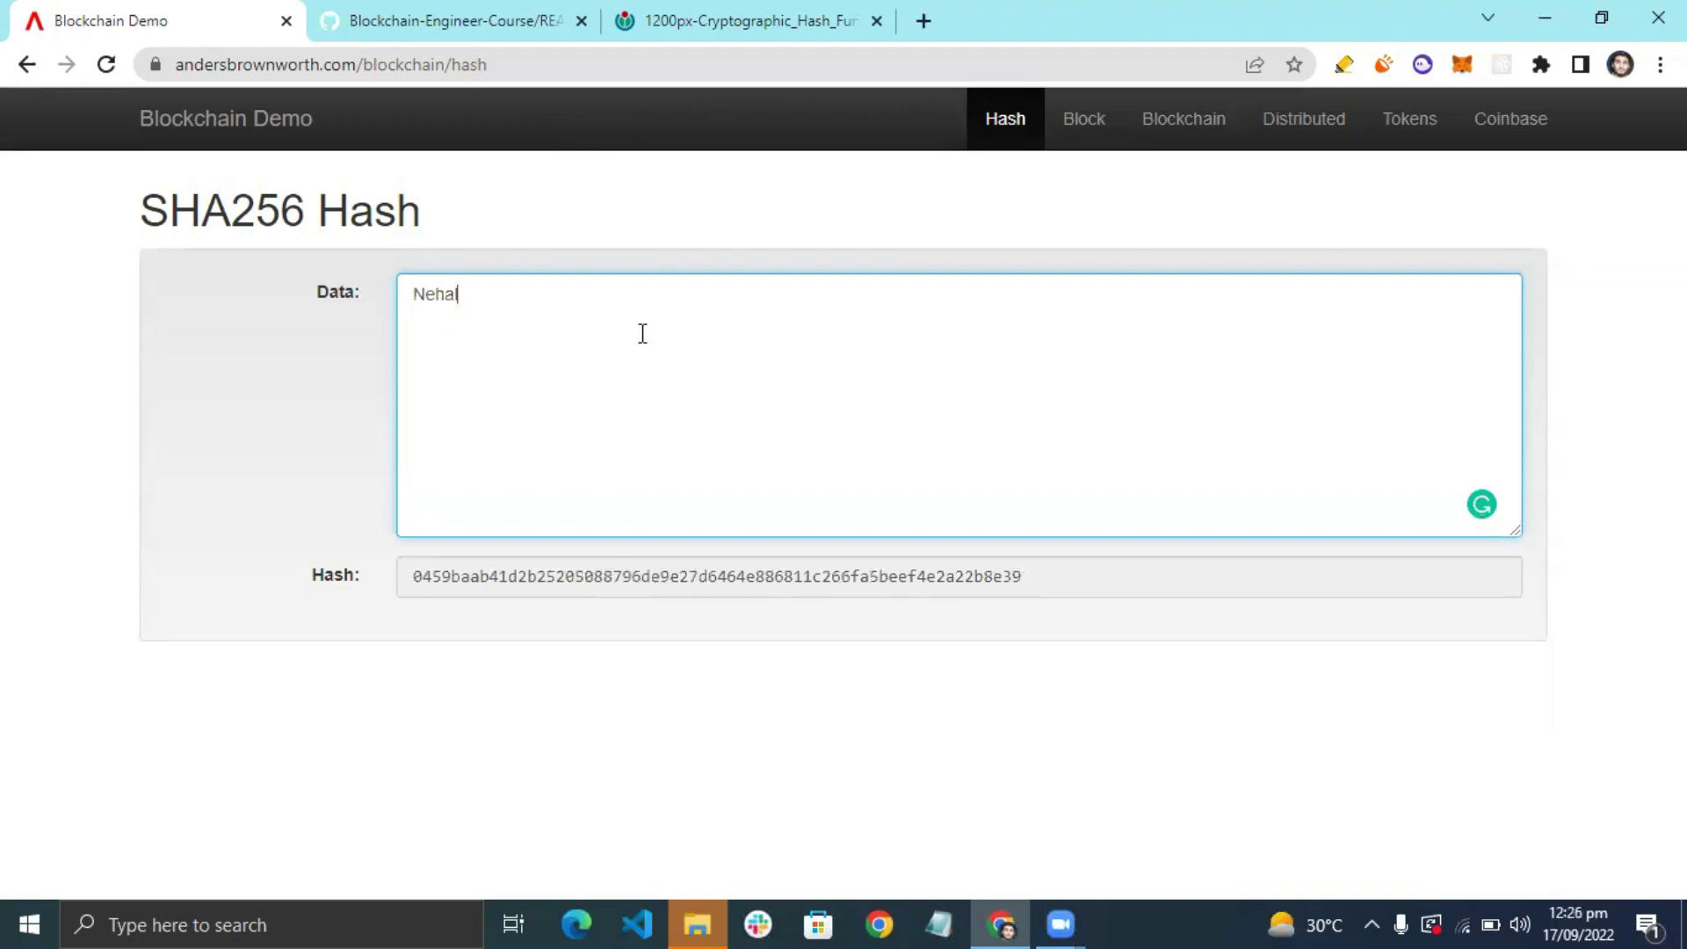
Highlight the name in the Data field and its SHA256 hash to compare the input with the output.
{"action": "double_click", "coordinate": [450, 299]}
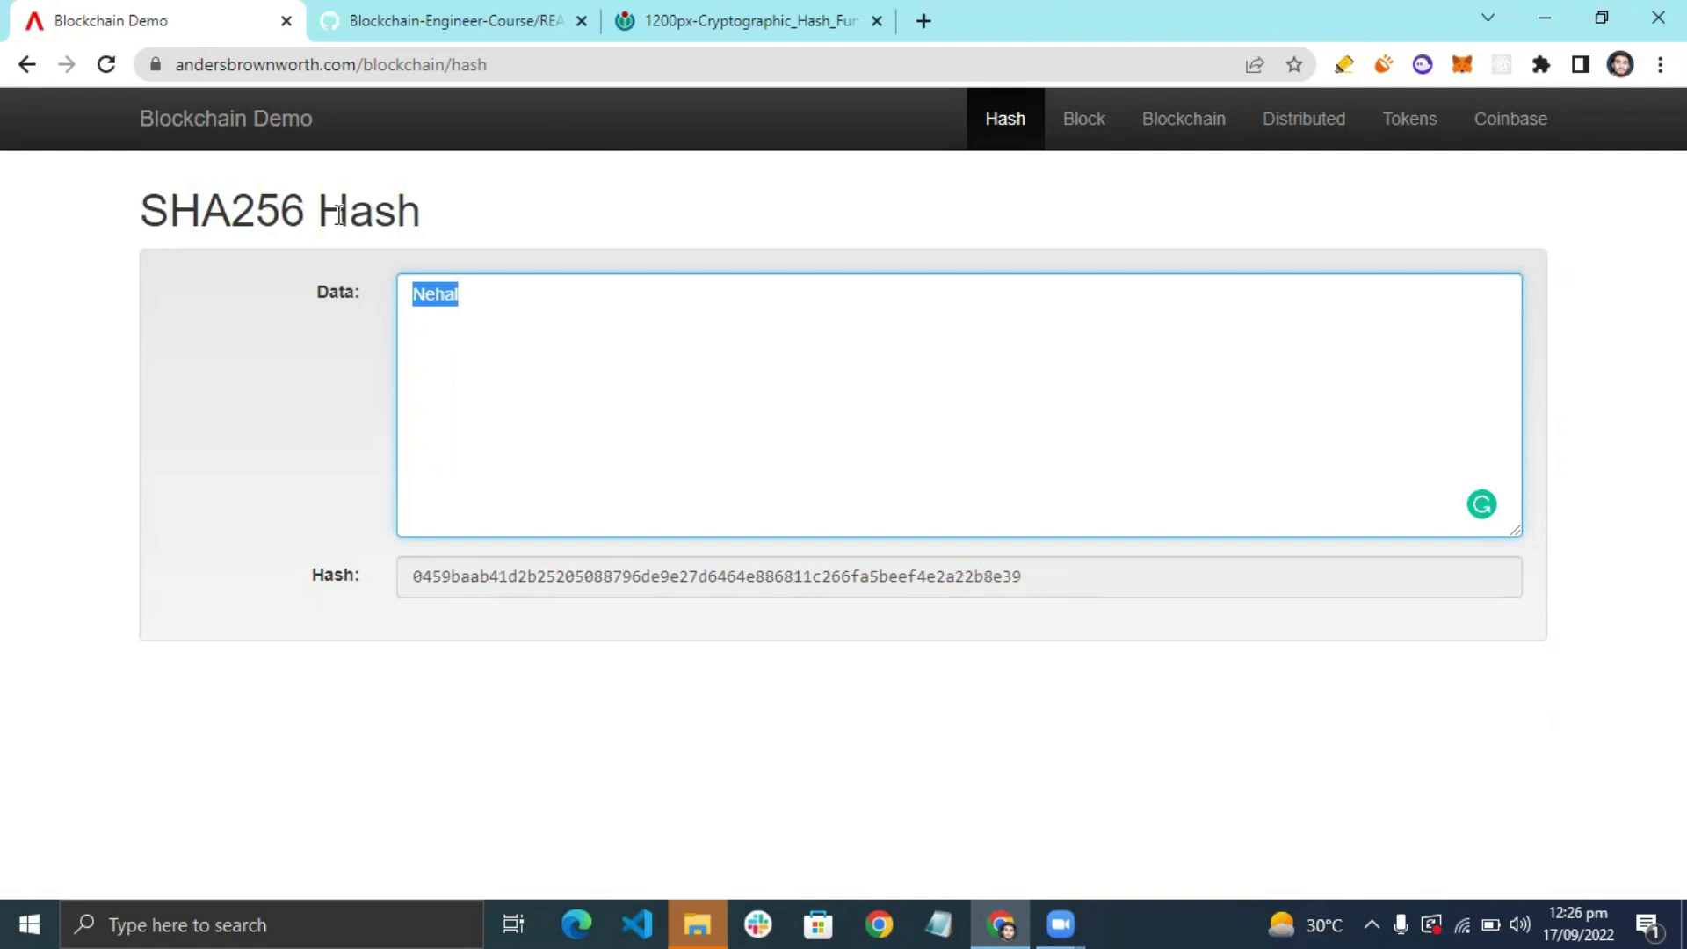
{"action": "left_click", "coordinate": [465, 297]}
{"action": "left_click_drag", "start_coordinate": [482, 302], "coordinate": [405, 293]}
{"action": "left_click_drag", "start_coordinate": [406, 576], "coordinate": [966, 590]}
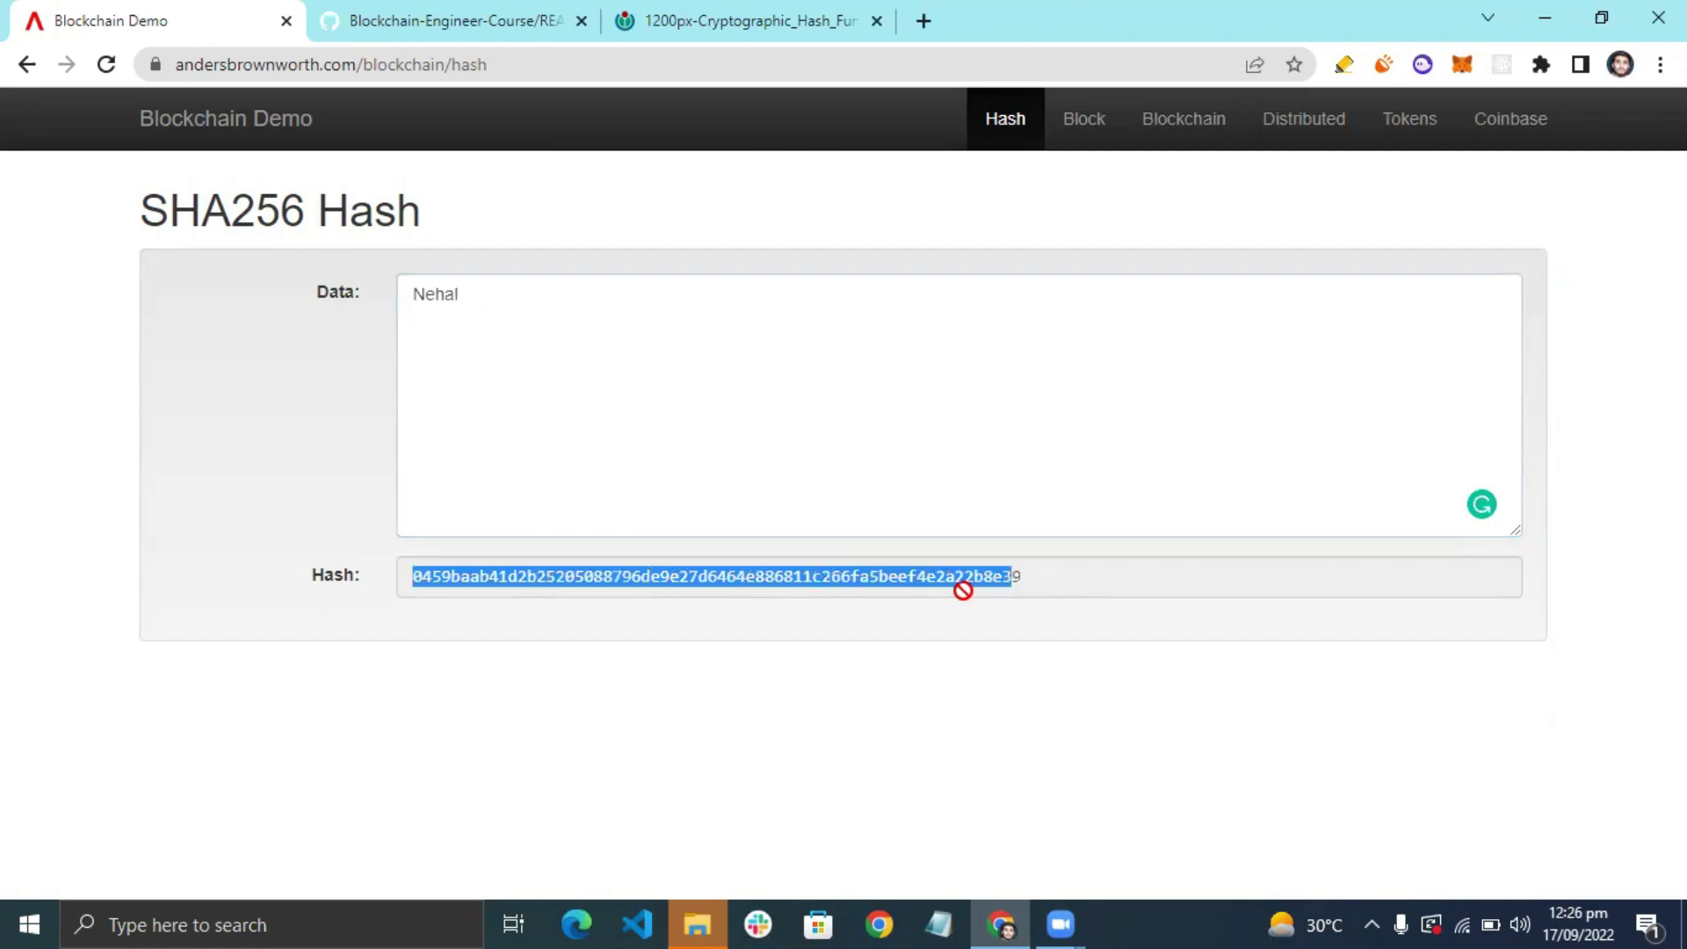
{"action": "left_click_drag", "start_coordinate": [507, 299], "coordinate": [399, 301]}
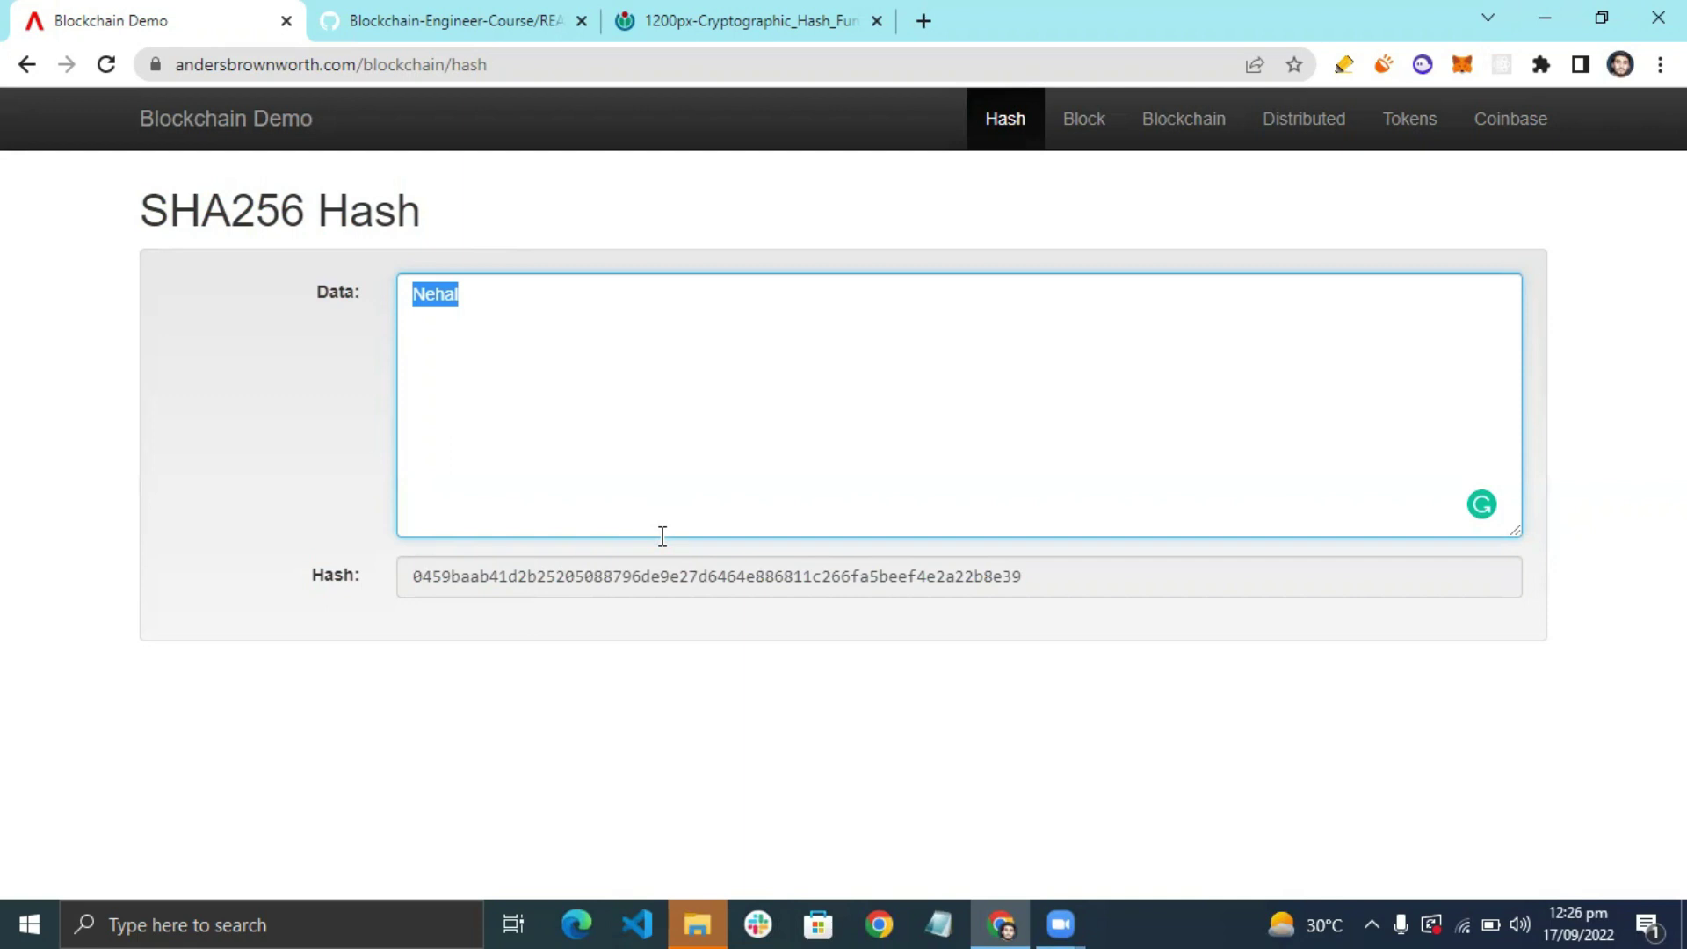
{"action": "left_click", "coordinate": [423, 323]}
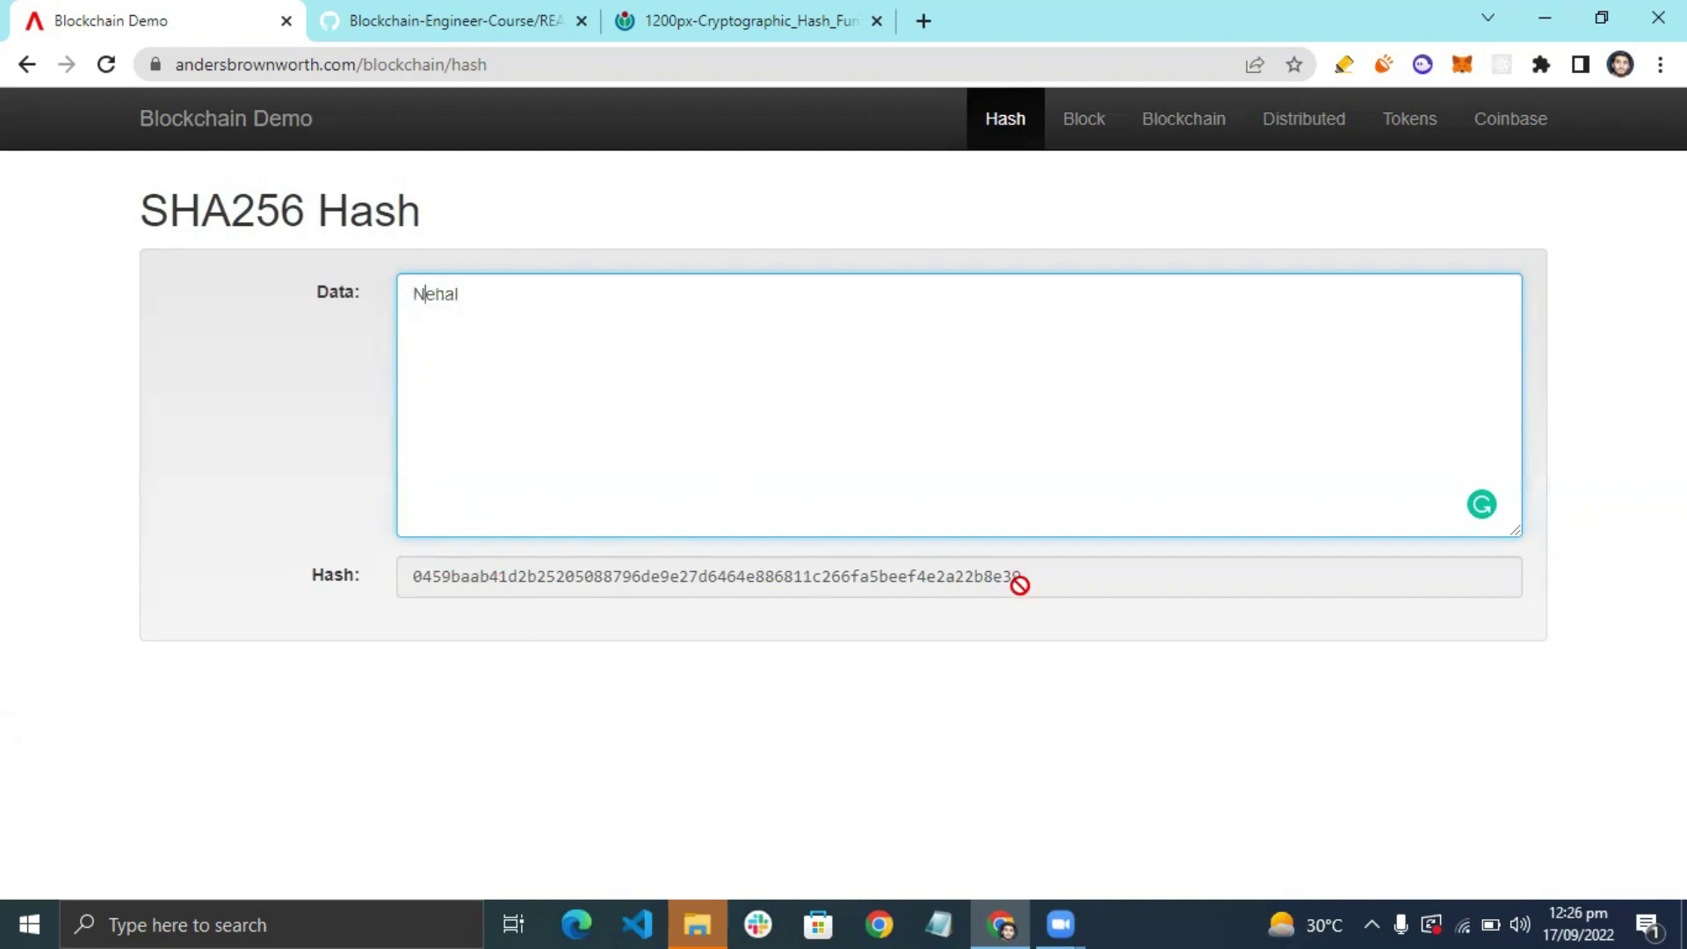
{"action": "left_click", "coordinate": [1019, 584]}
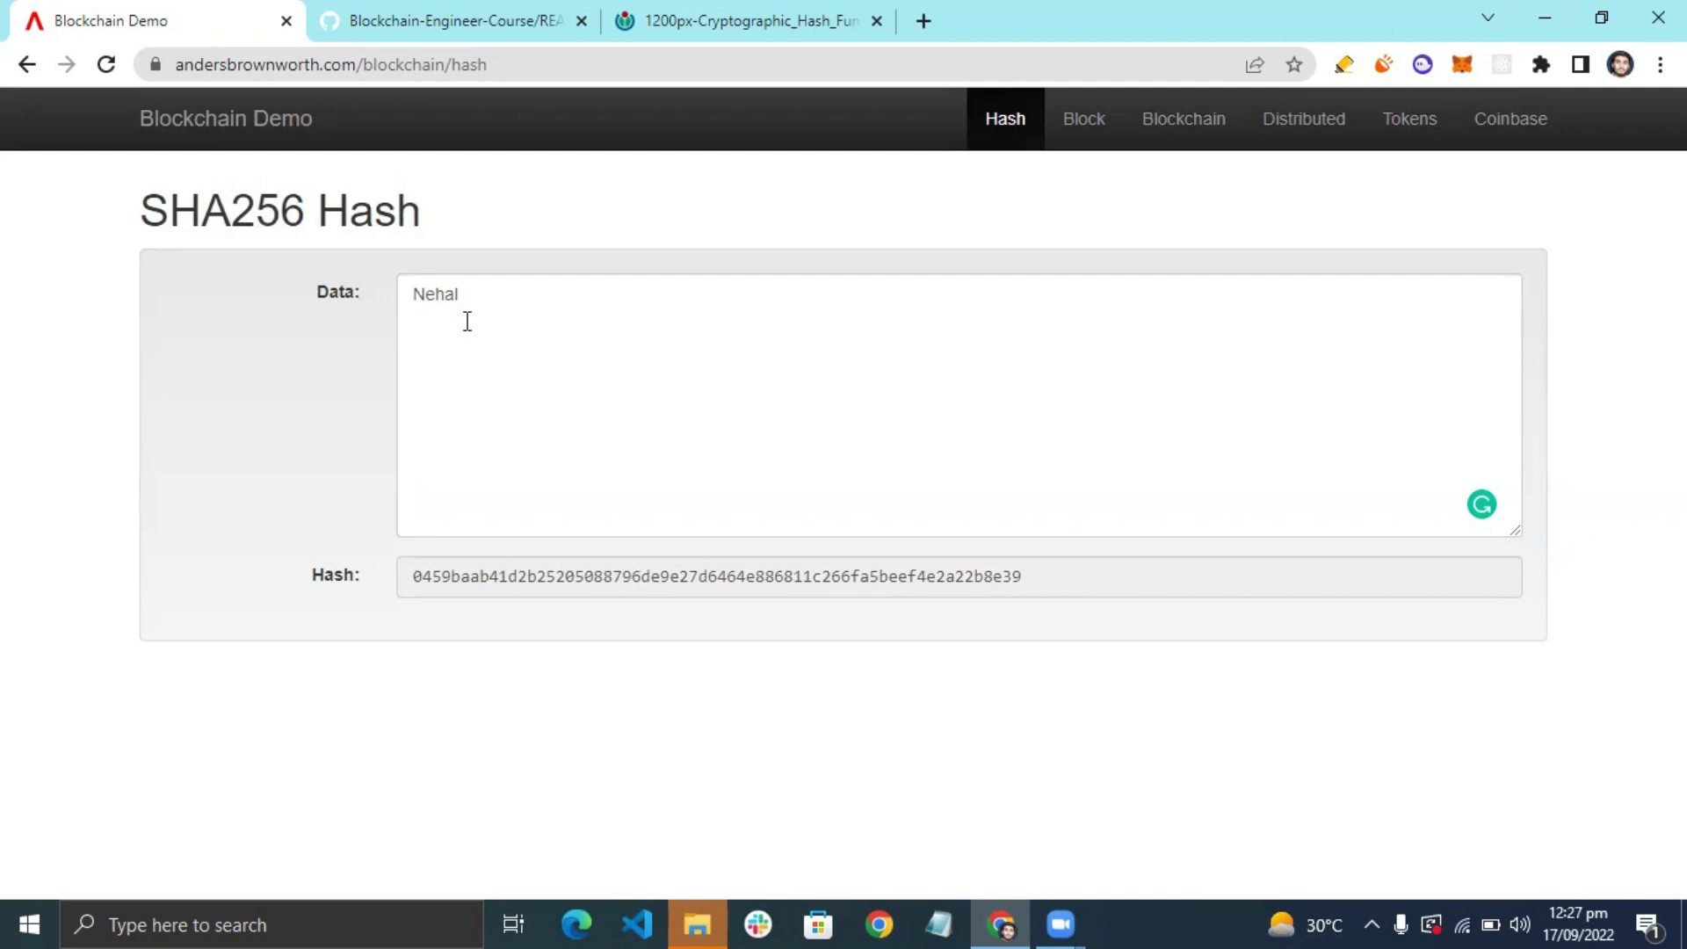
Append "bsdfksjdllskfdksdk;ksd;kd" to the name in the SHA256 demo's data.
{"action": "left_click", "coordinate": [529, 322]}
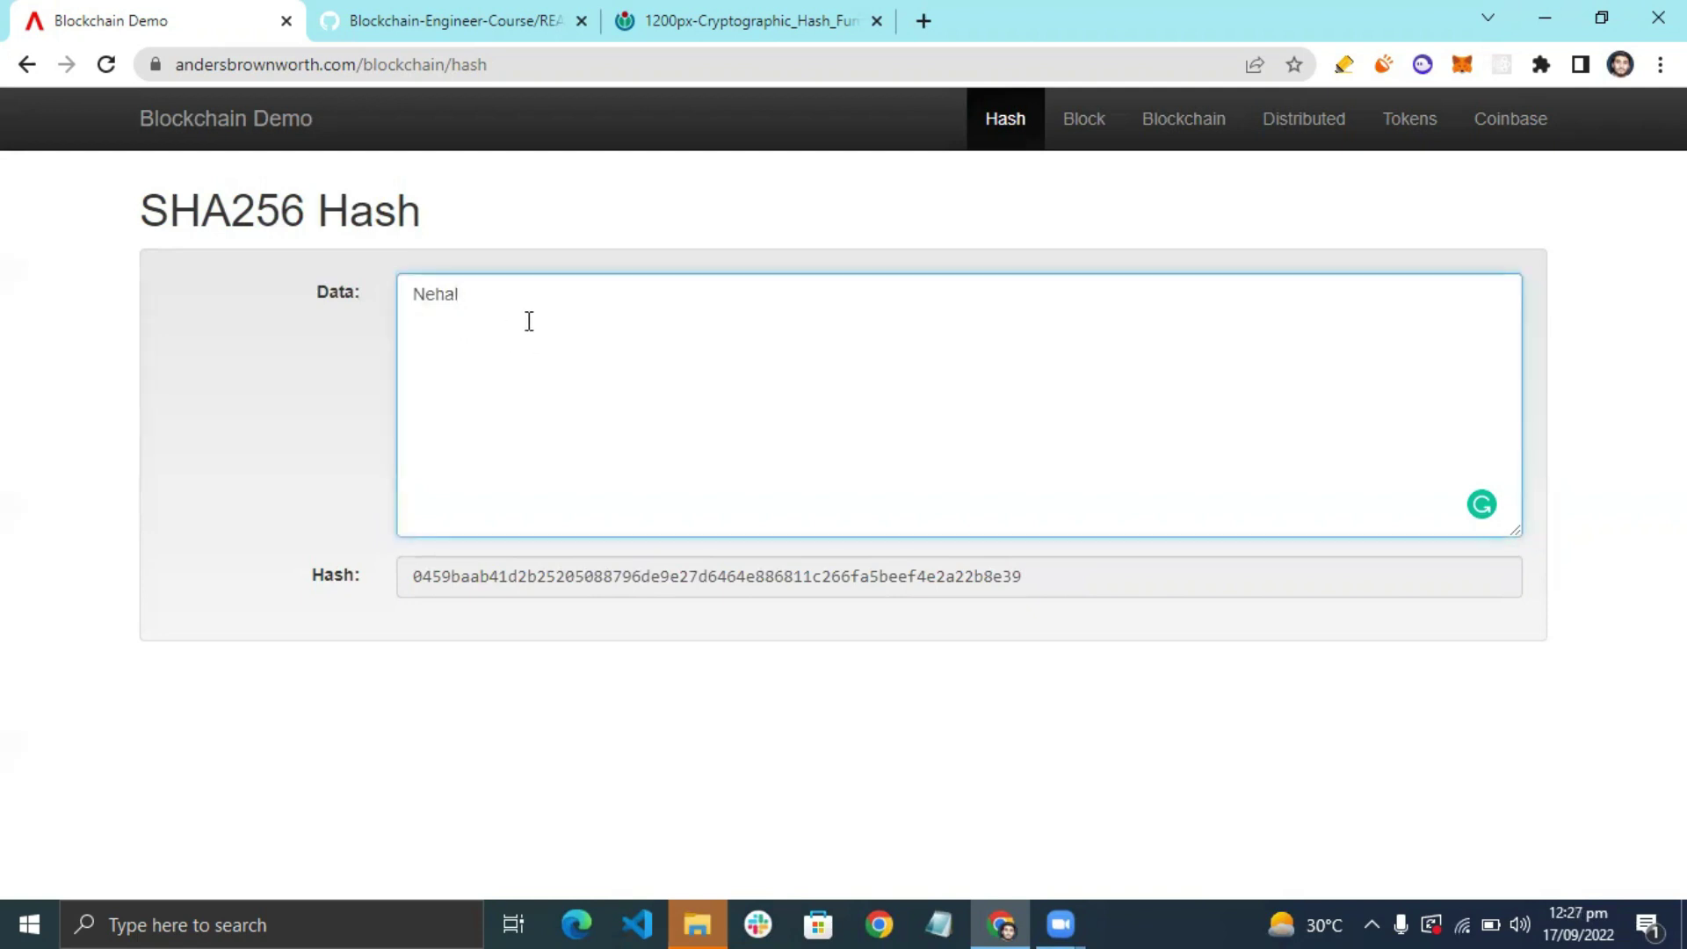
{"action": "left_click_drag", "start_coordinate": [489, 302], "coordinate": [397, 296]}
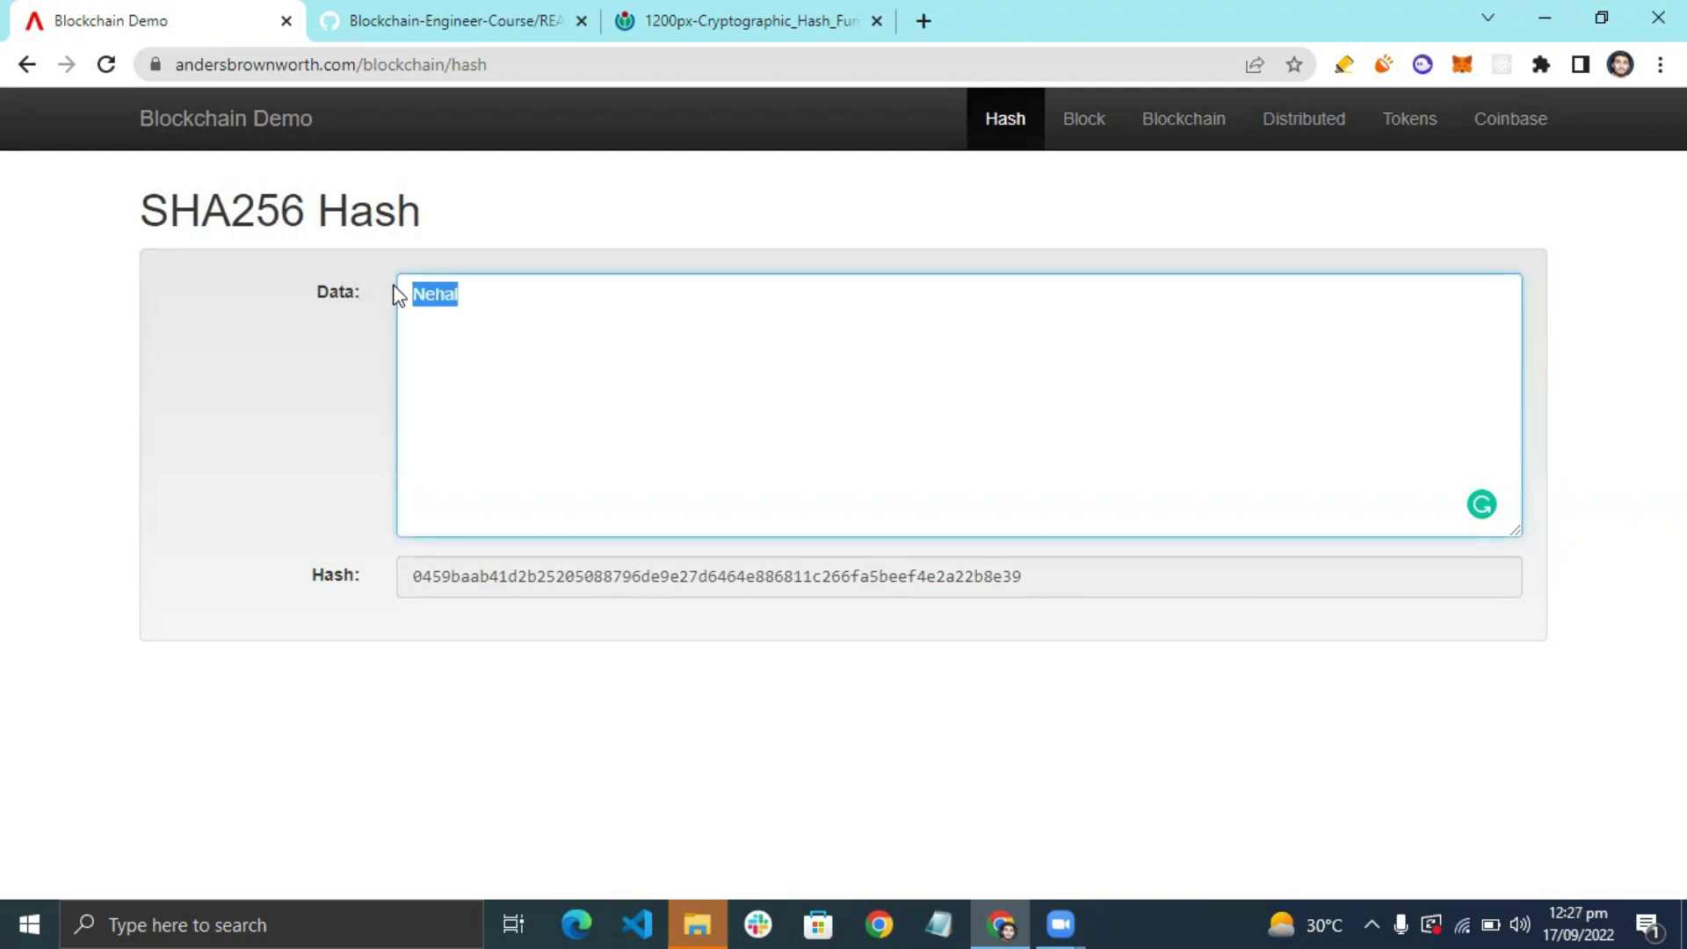
{"action": "left_click", "coordinate": [519, 329]}
{"action": "type", "text": "bsdfksjdllskfdksdk;ksd;kd"}
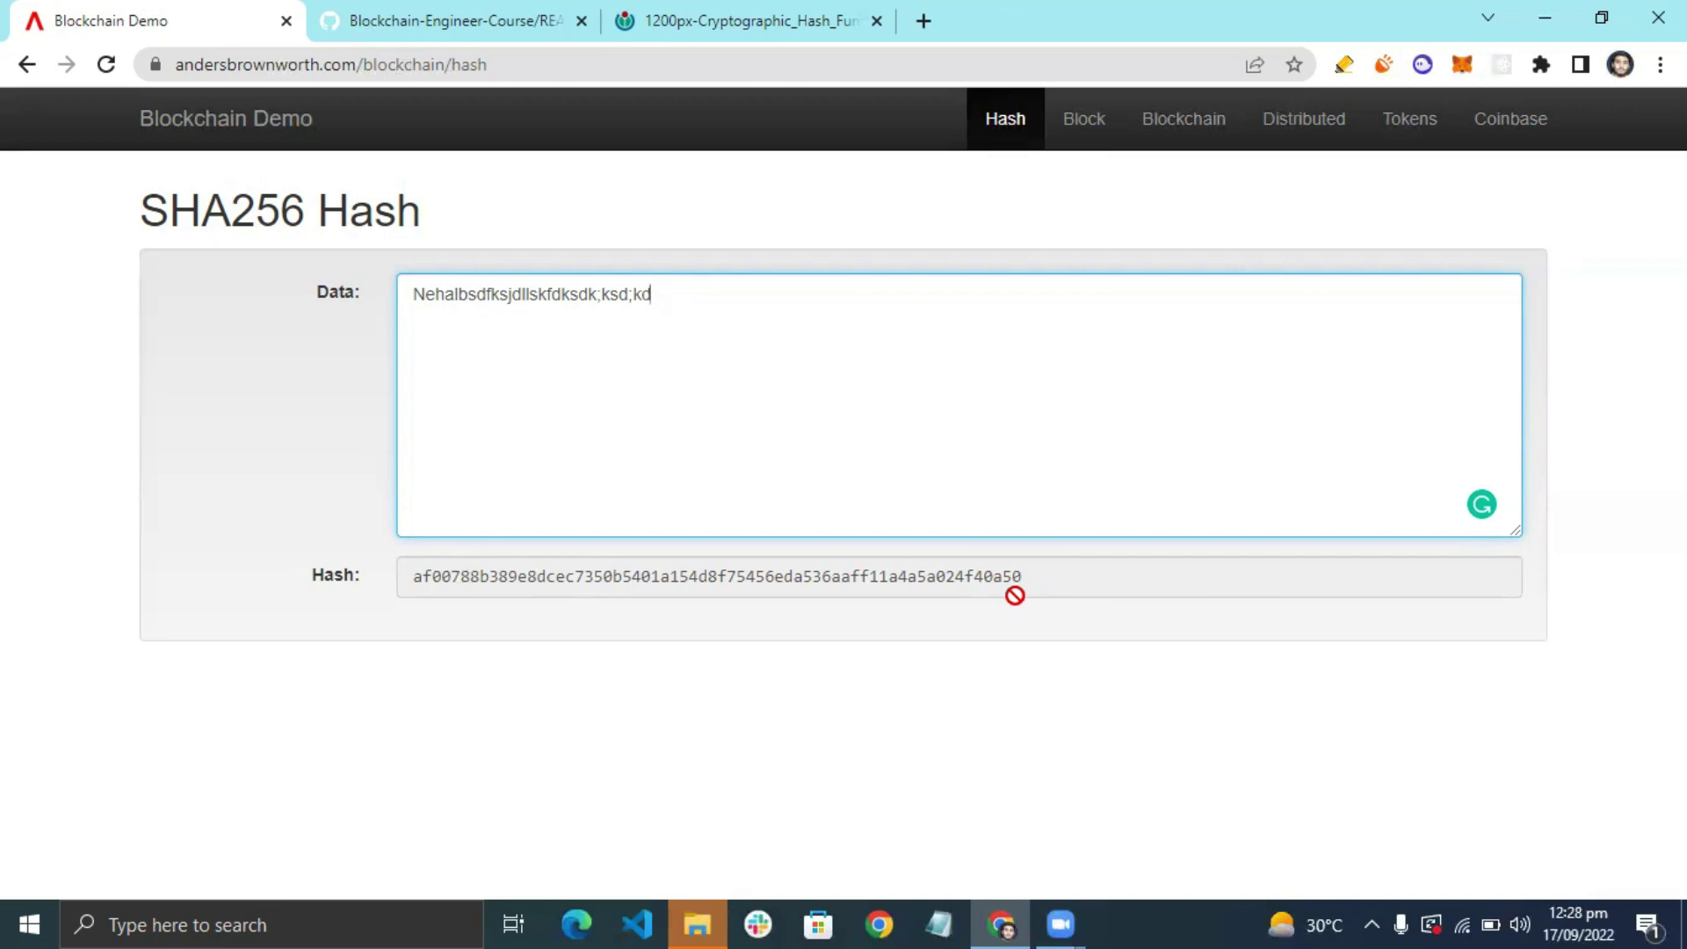
Open the Block demo and enter a first name as the block's data.
{"action": "left_click", "coordinate": [1094, 123]}
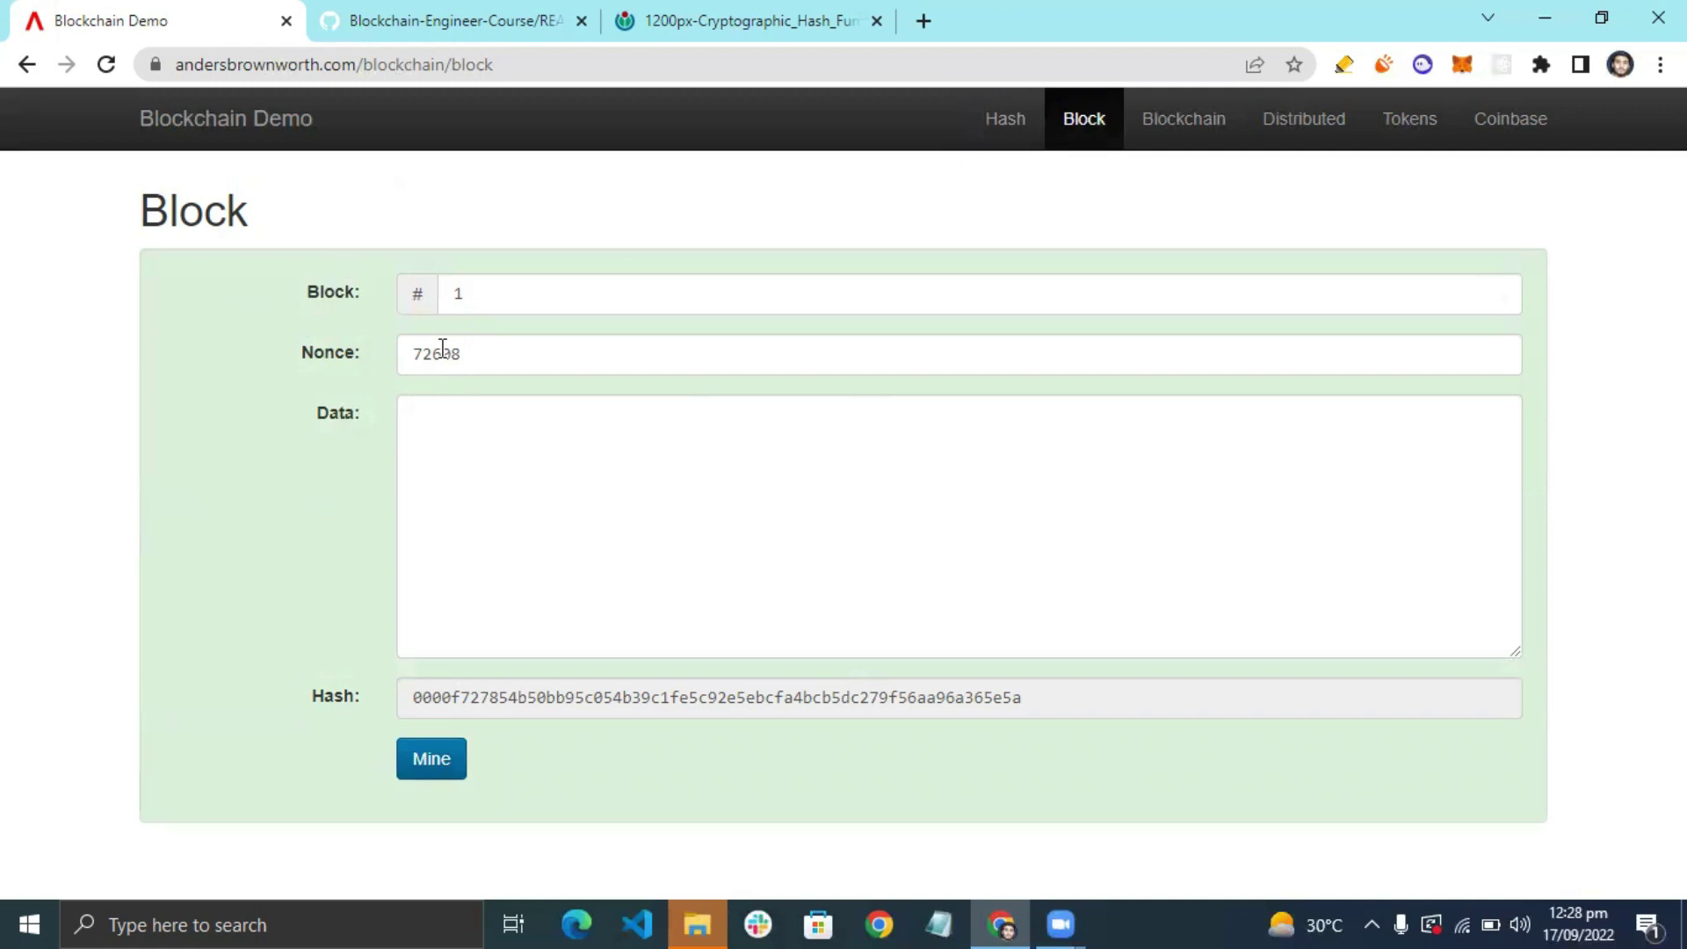
{"action": "left_click", "coordinate": [462, 427]}
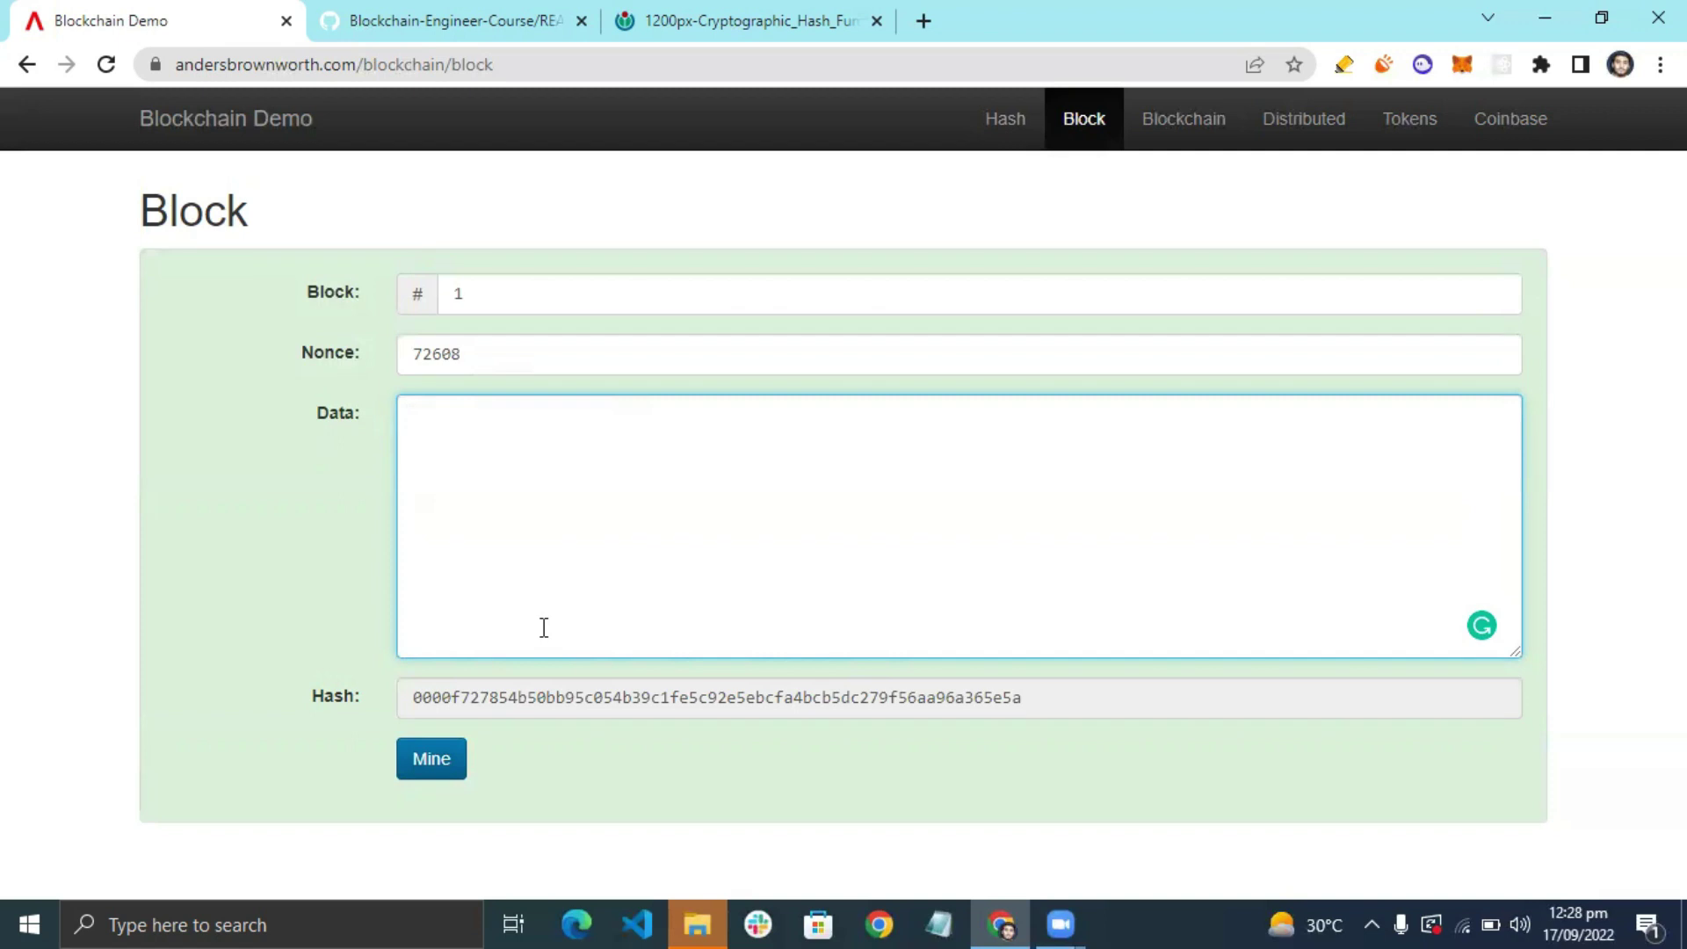
{"action": "type", "text": "Nehal"}
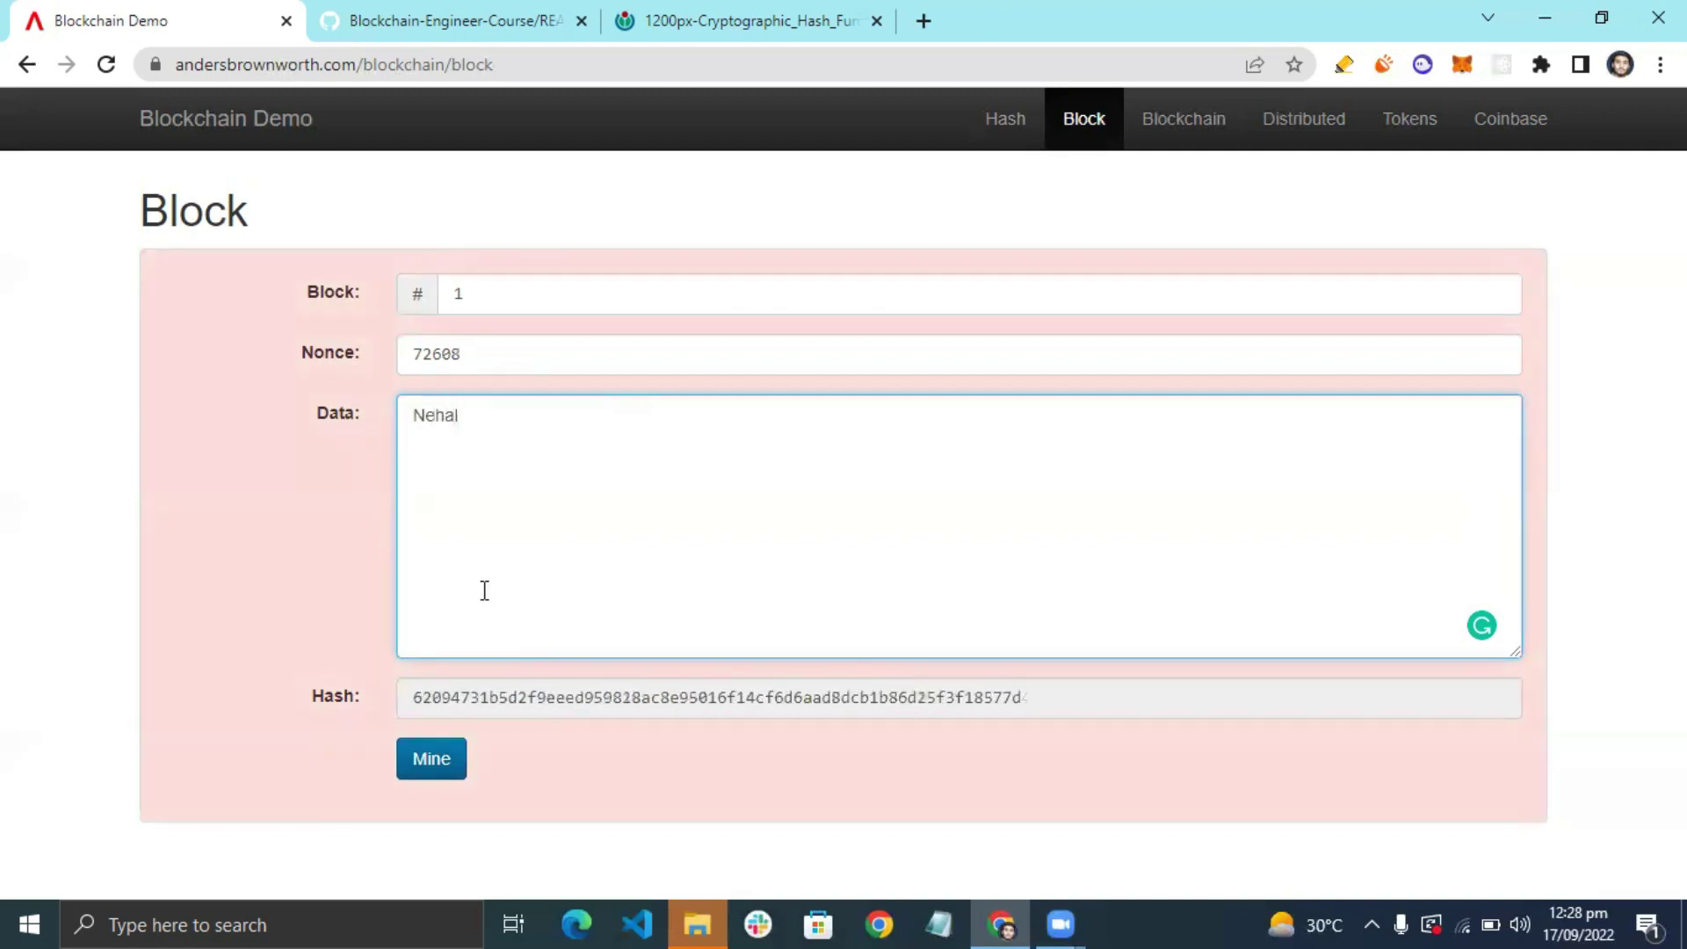
Clear the block's data and highlight the leading zeros of its hash.
{"action": "left_click_drag", "start_coordinate": [524, 433], "coordinate": [343, 439]}
{"action": "key", "text": "BackSpace"}
{"action": "left_click_drag", "start_coordinate": [452, 696], "coordinate": [409, 696]}
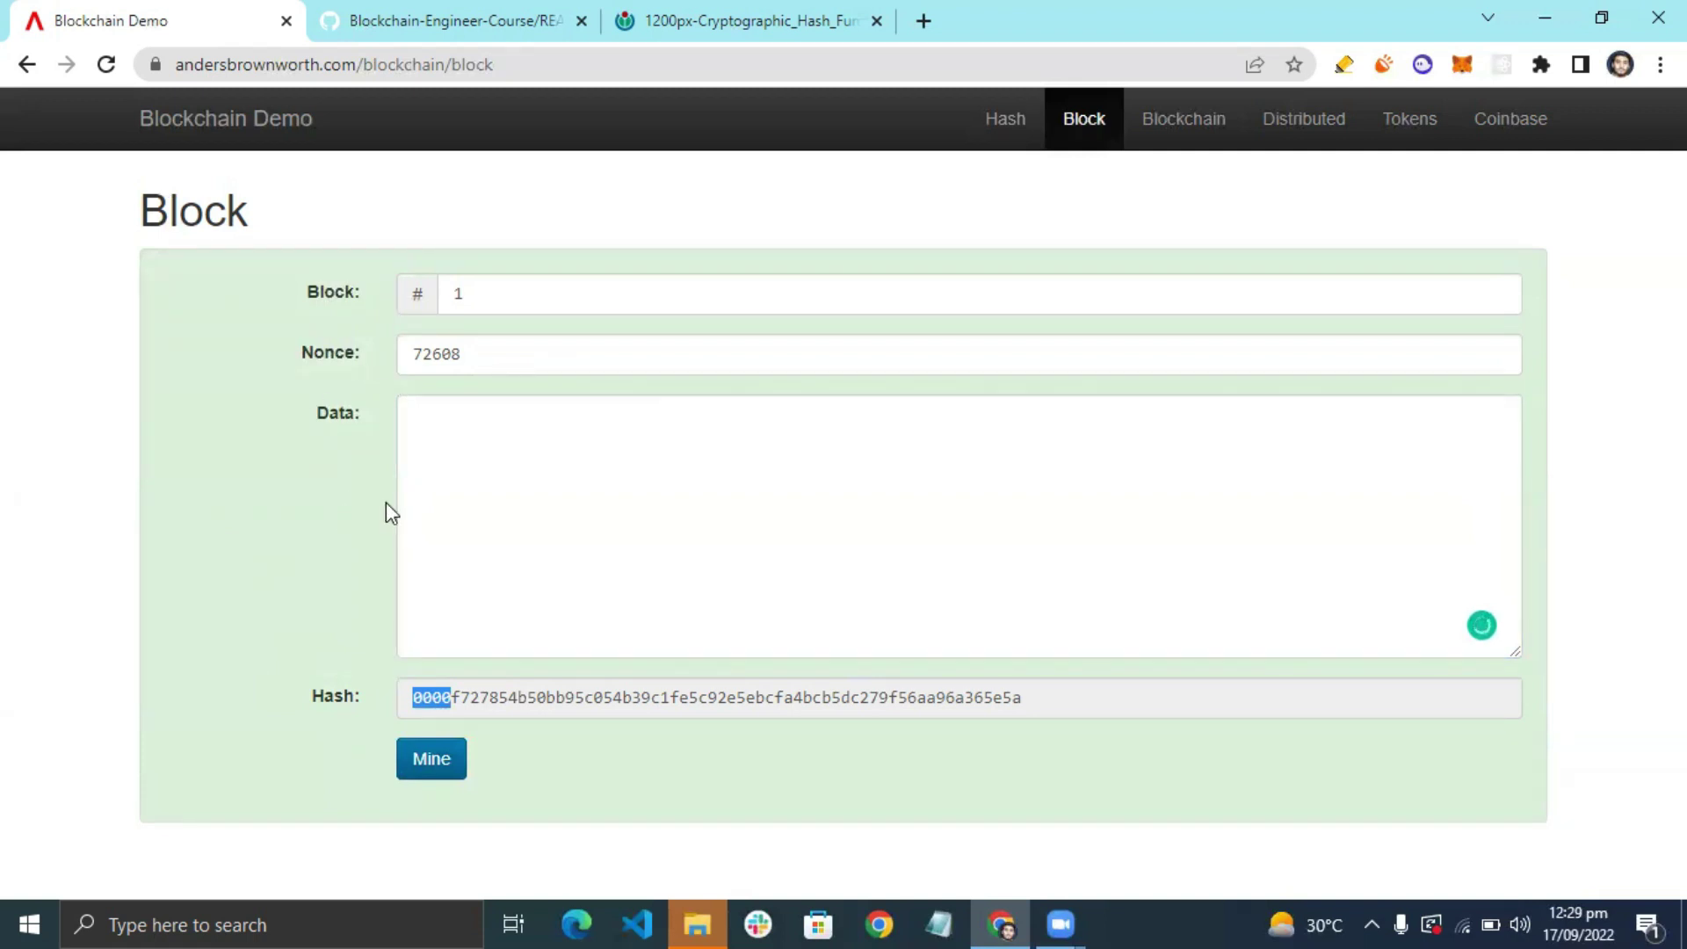
Enter the first name as the block's data again and highlight the block's nonce.
{"action": "left_click", "coordinate": [459, 477]}
{"action": "type", "text": "Nehal"}
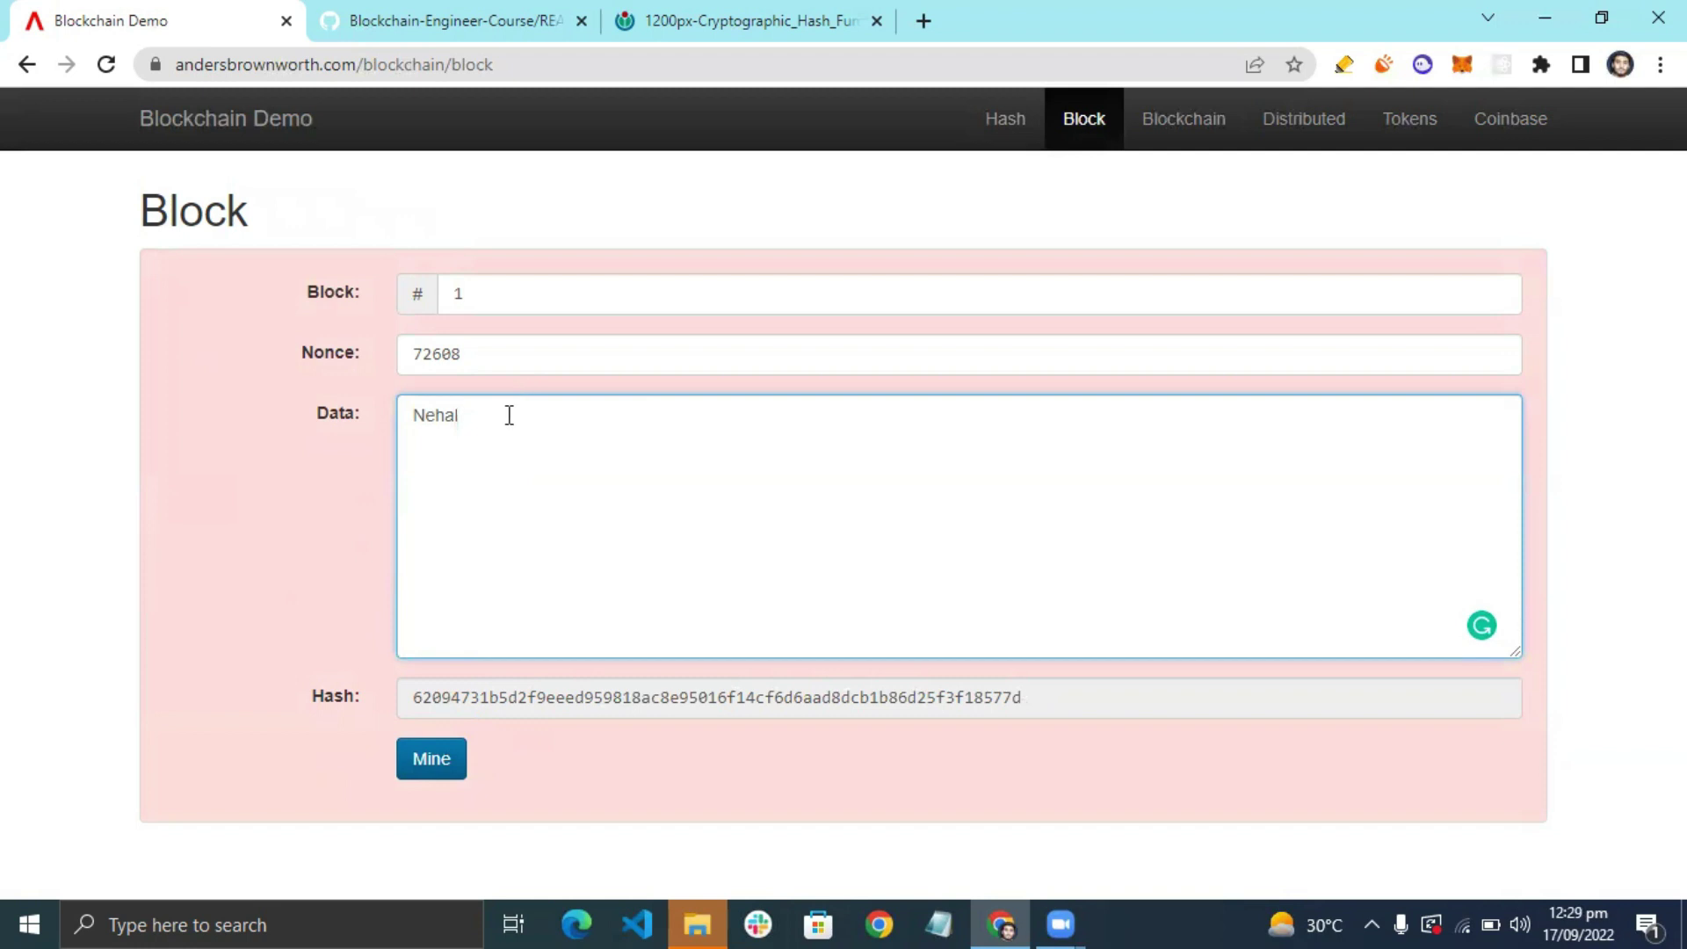
{"action": "left_click_drag", "start_coordinate": [474, 355], "coordinate": [411, 357]}
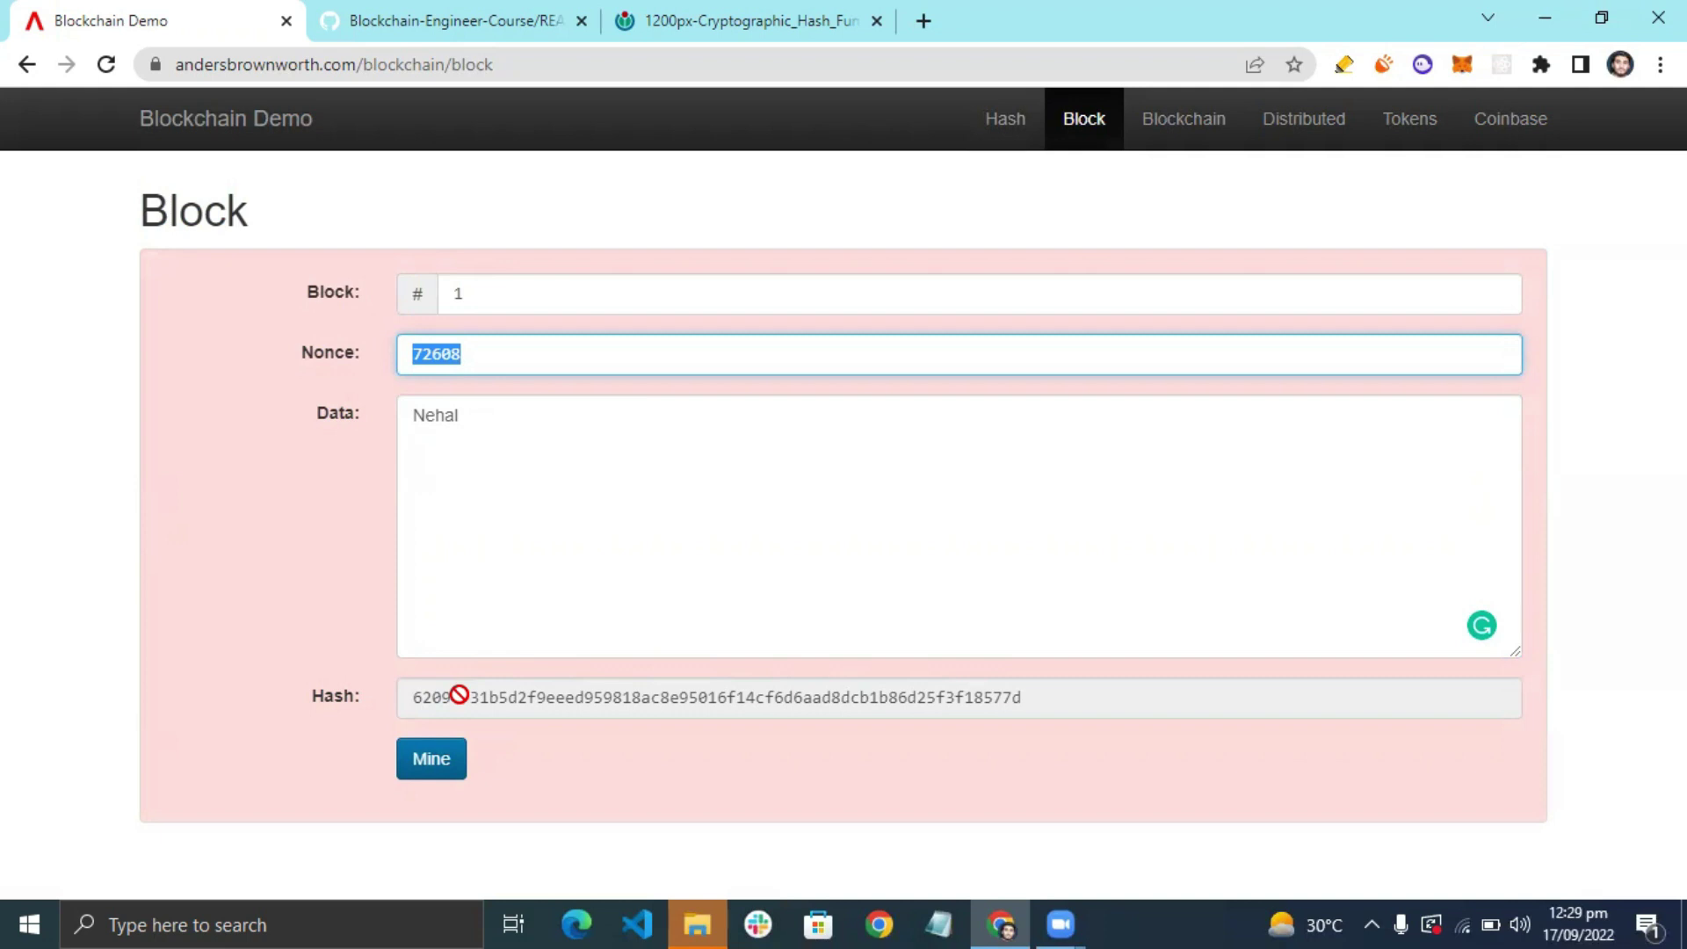
Replace the block's nonce by hand, trying 1 and 2.
{"action": "left_click", "coordinate": [539, 340]}
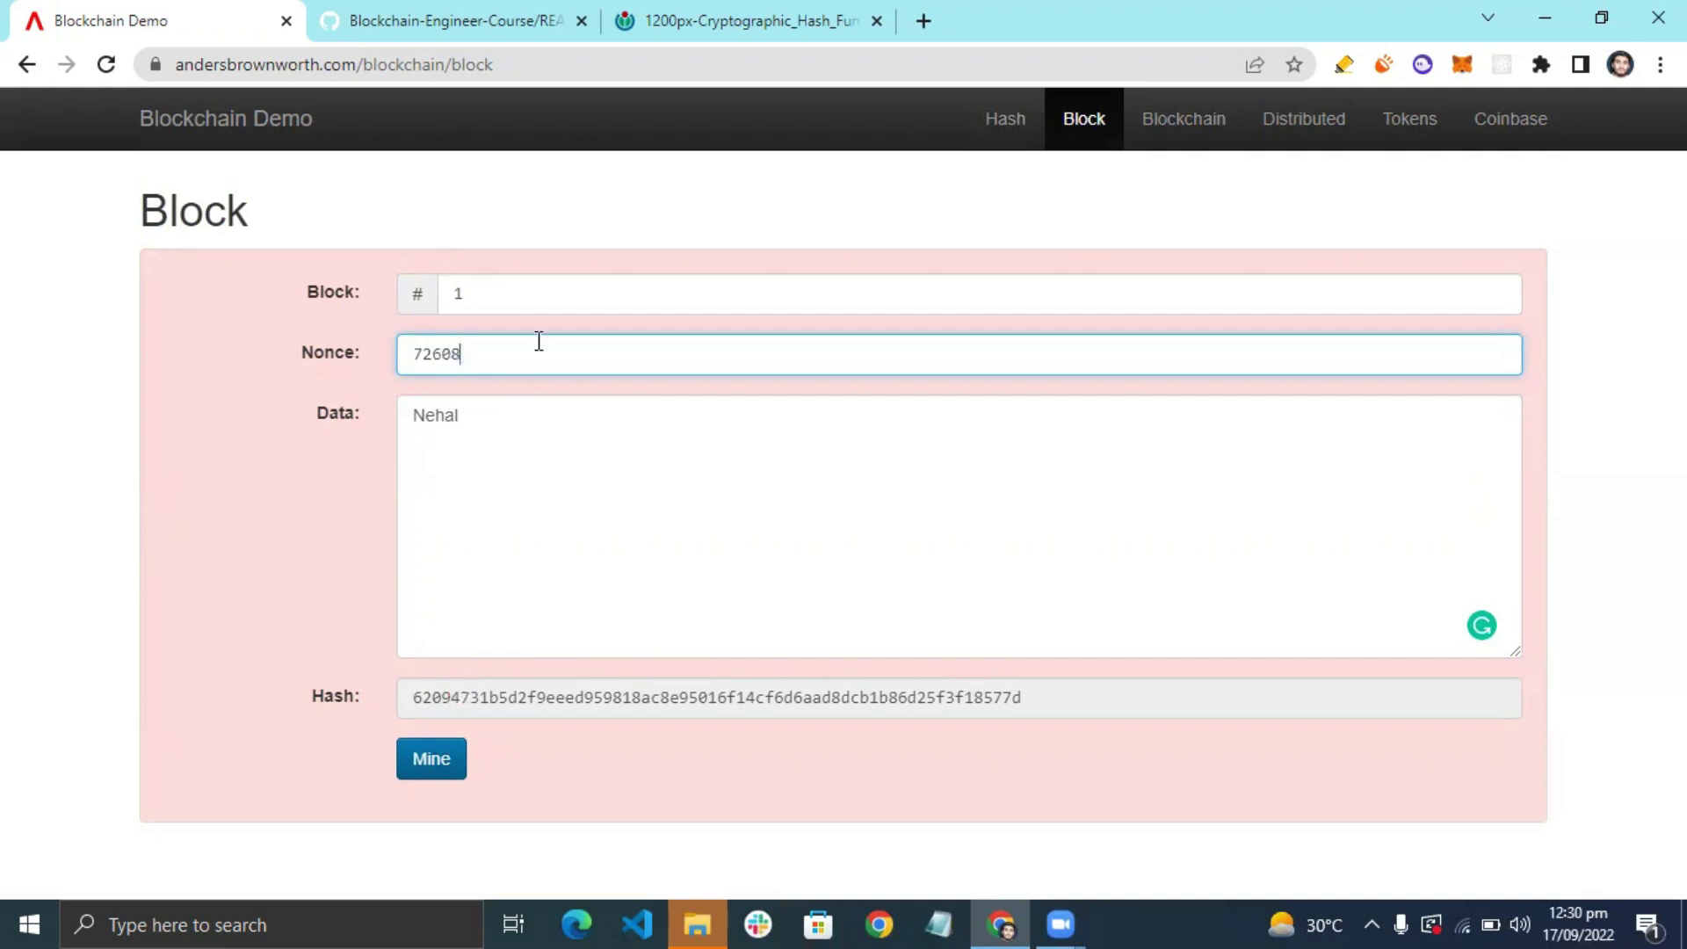
{"action": "key", "text": "BackSpace"}
{"action": "key", "text": "BackSpace"}
{"action": "key", "text": "BackSpace"}
{"action": "key", "text": "BackSpace"}
{"action": "key", "text": "BackSpace"}
{"action": "type", "text": "1"}
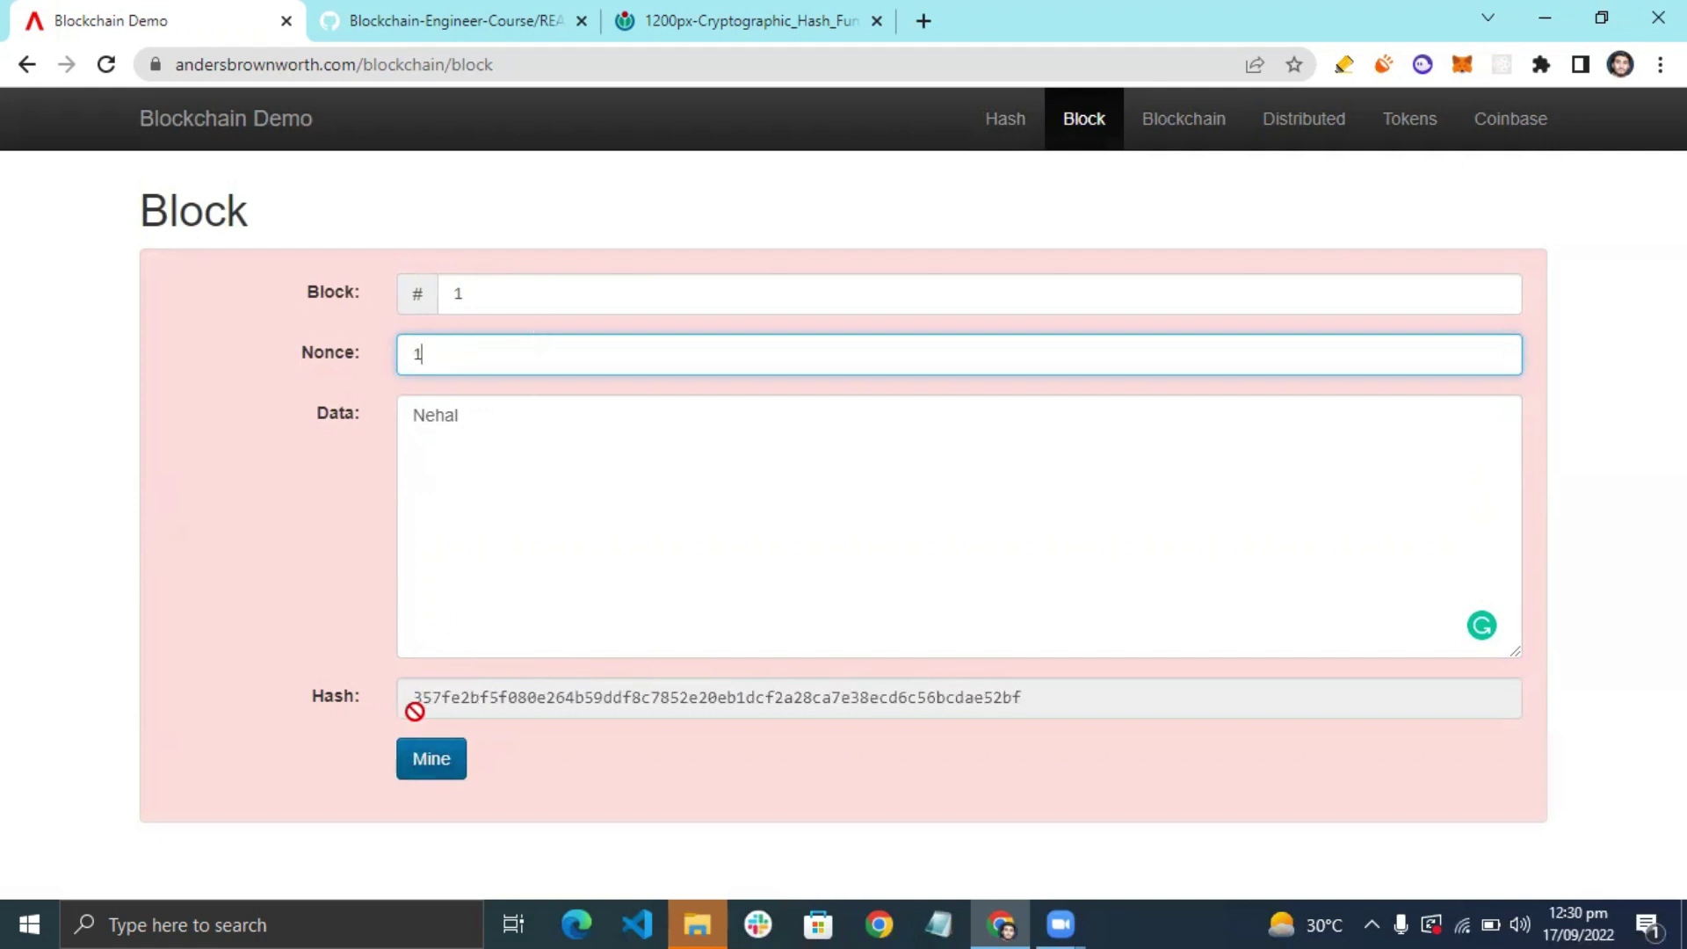
{"action": "key", "text": "BackSpace"}
{"action": "type", "text": "2"}
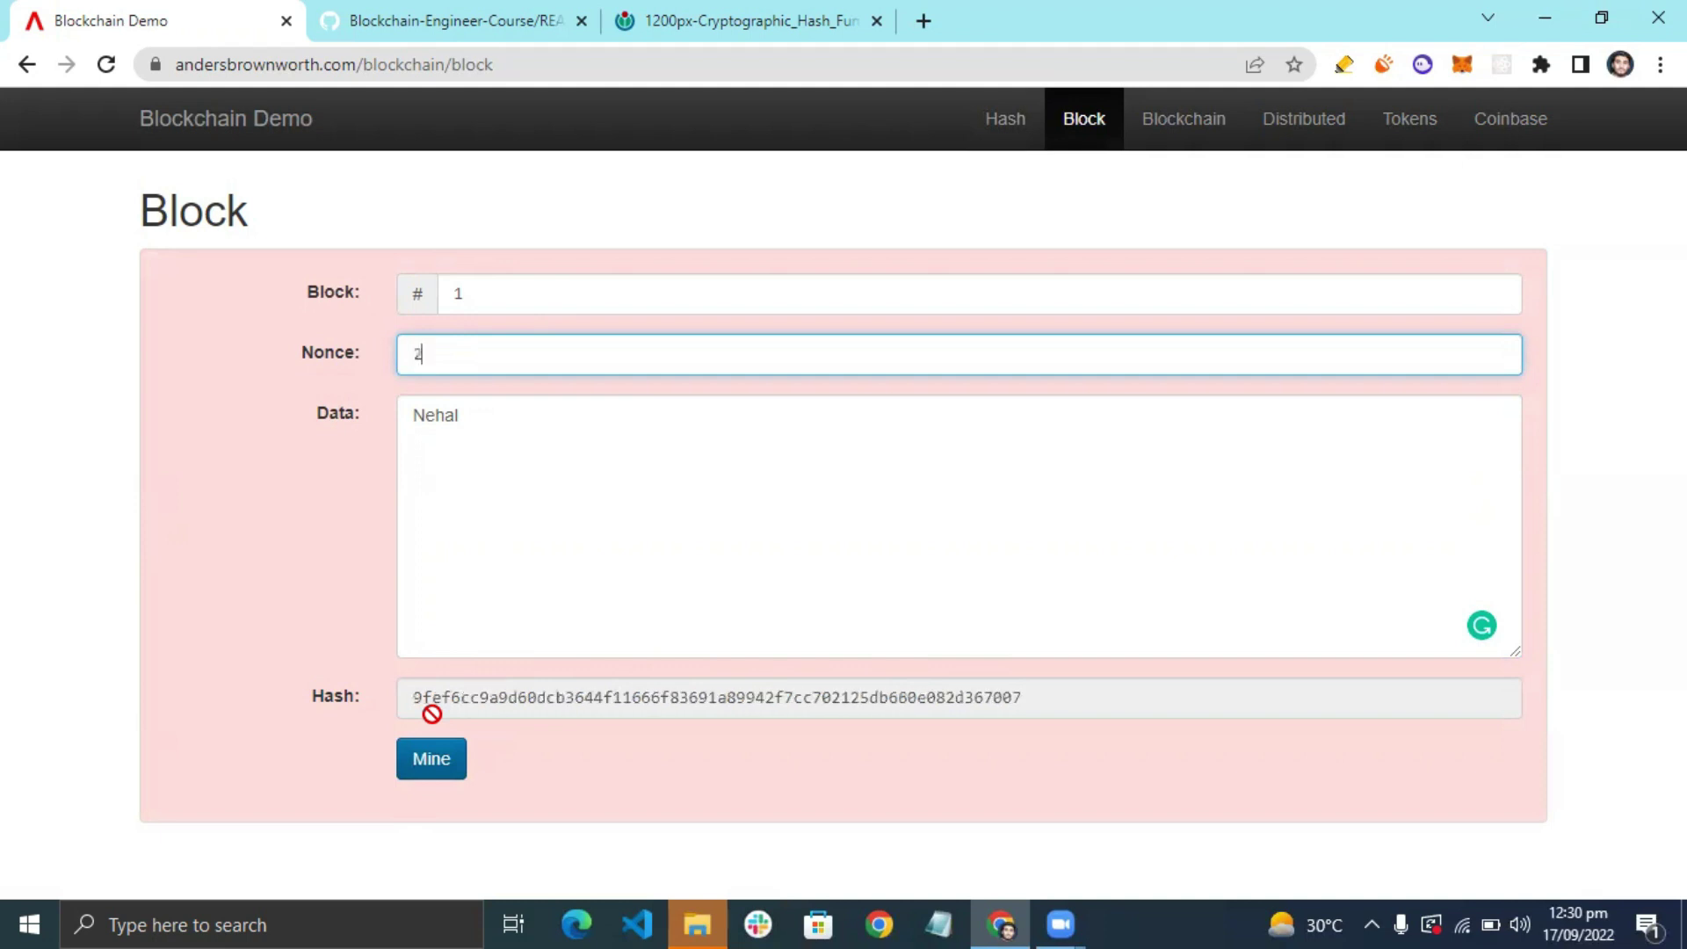
Try the nonces 3, 4, 5 and 34534353 for the block.
{"action": "key", "text": "BackSpace"}
{"action": "type", "text": "3"}
{"action": "key", "text": "BackSpace"}
{"action": "type", "text": "4"}
{"action": "key", "text": "BackSpace"}
{"action": "type", "text": "5"}
{"action": "key", "text": "BackSpace"}
{"action": "type", "text": "34534353"}
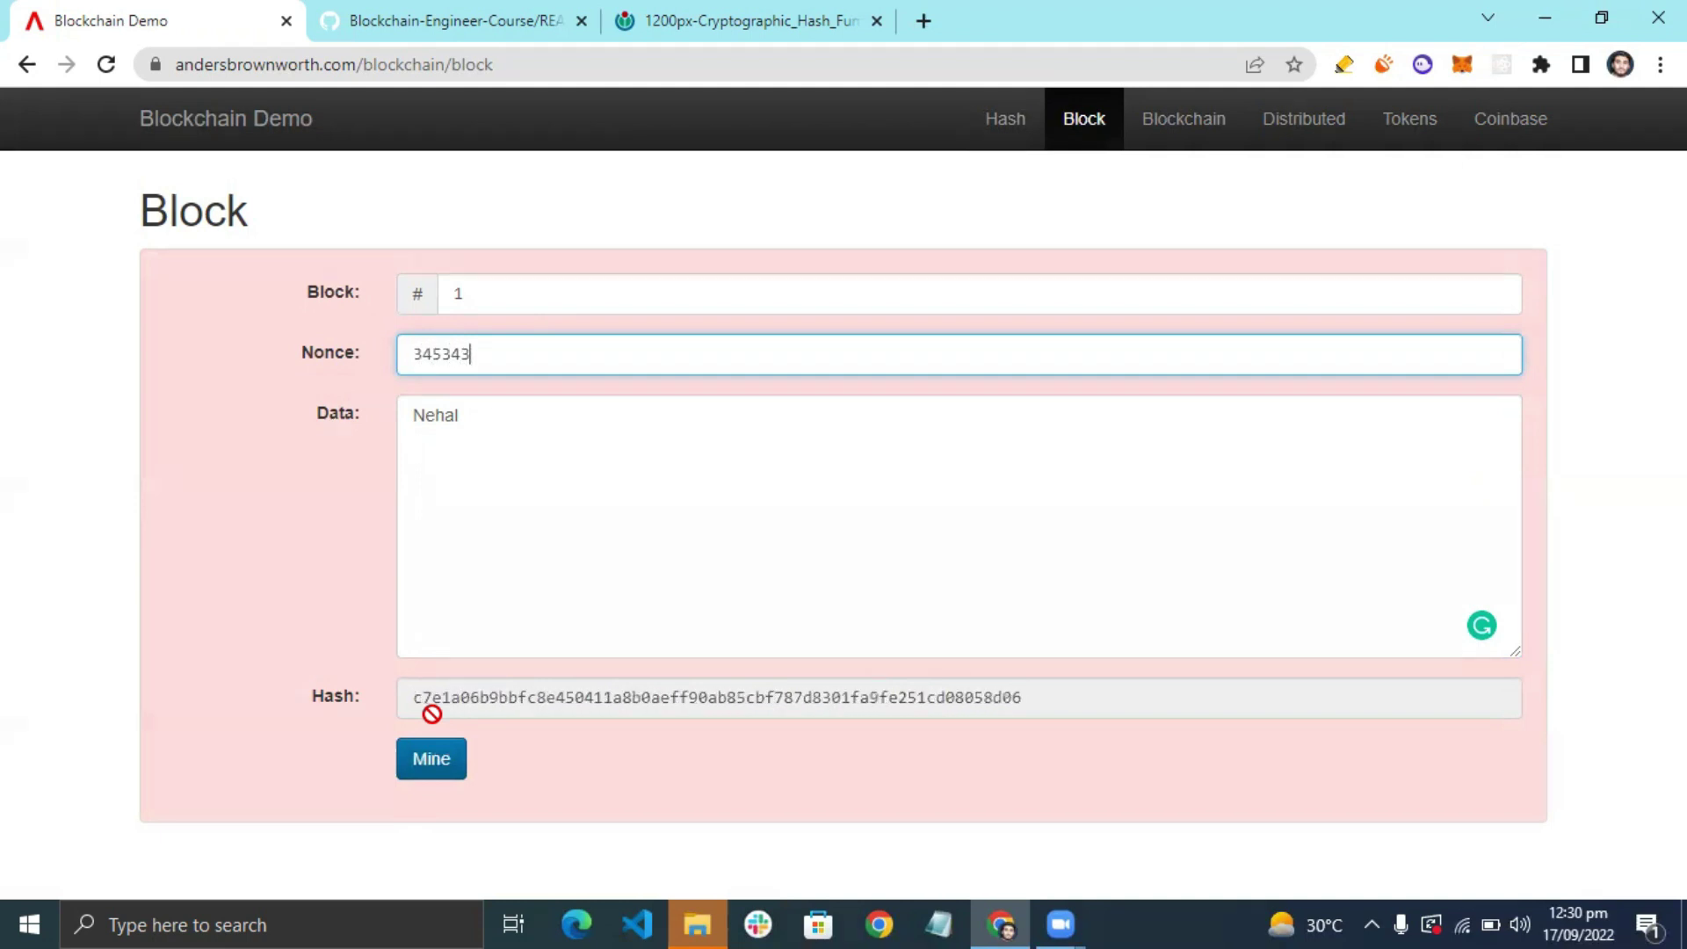
Clear the manually entered nonce and mine the block.
{"action": "key", "text": "BackSpace"}
{"action": "key", "text": "BackSpace"}
{"action": "key", "text": "BackSpace"}
{"action": "key", "text": "BackSpace"}
{"action": "key", "text": "BackSpace"}
{"action": "key", "text": "BackSpace"}
{"action": "key", "text": "BackSpace"}
{"action": "key", "text": "BackSpace"}
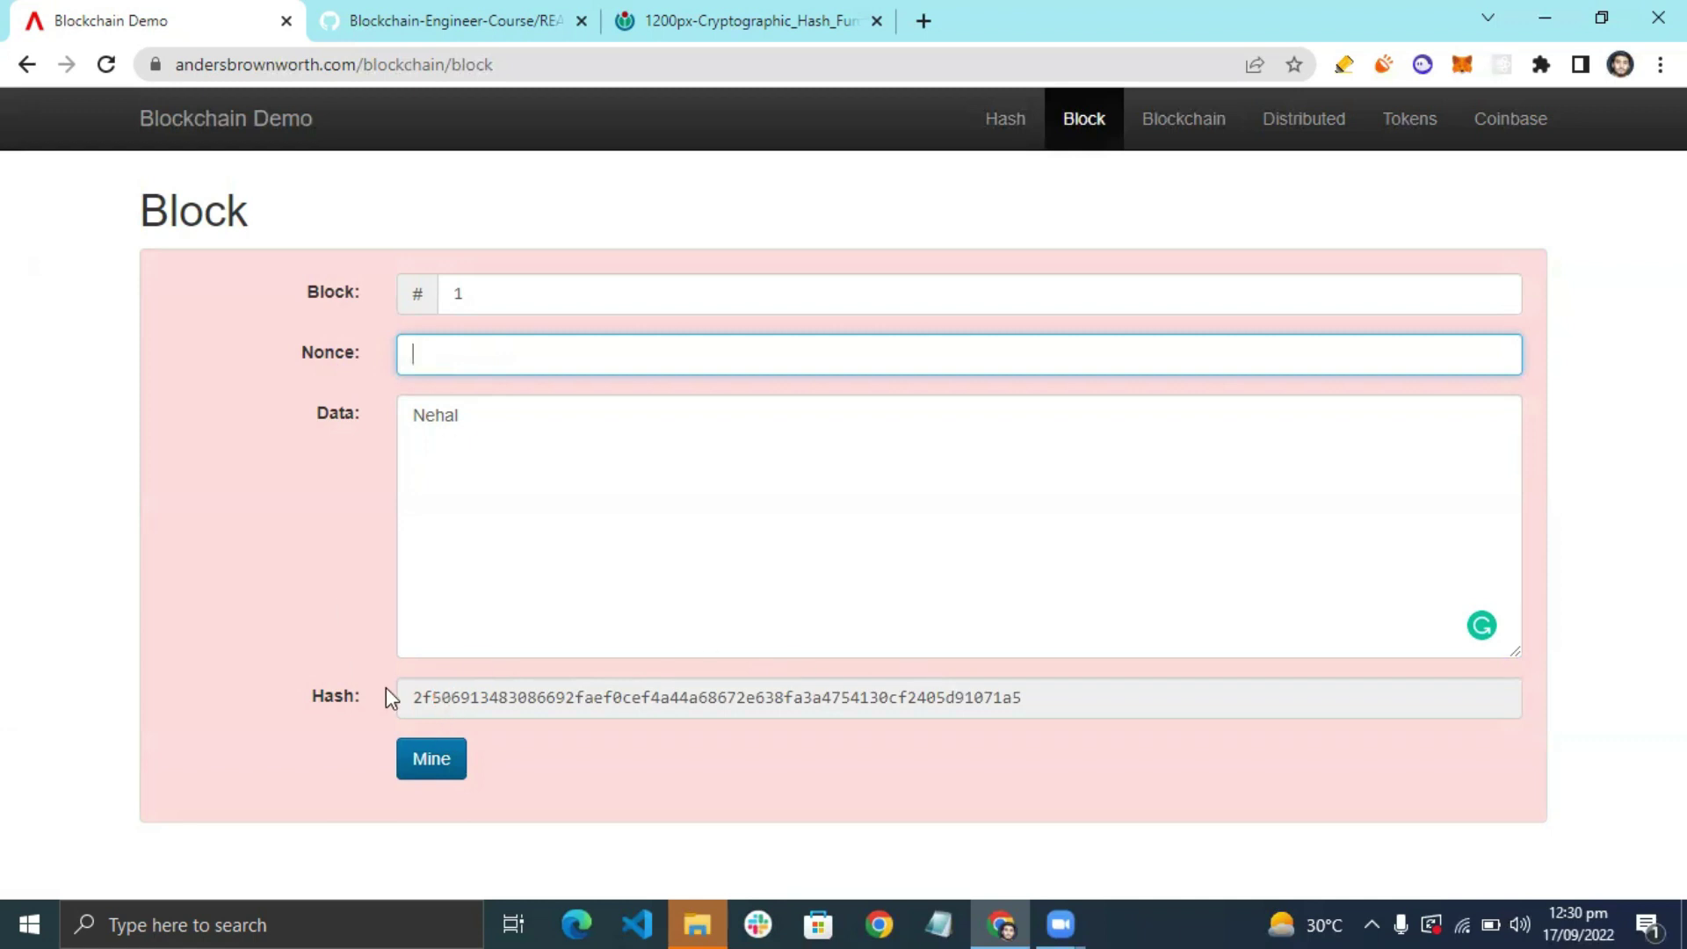
{"action": "left_click", "coordinate": [455, 758]}
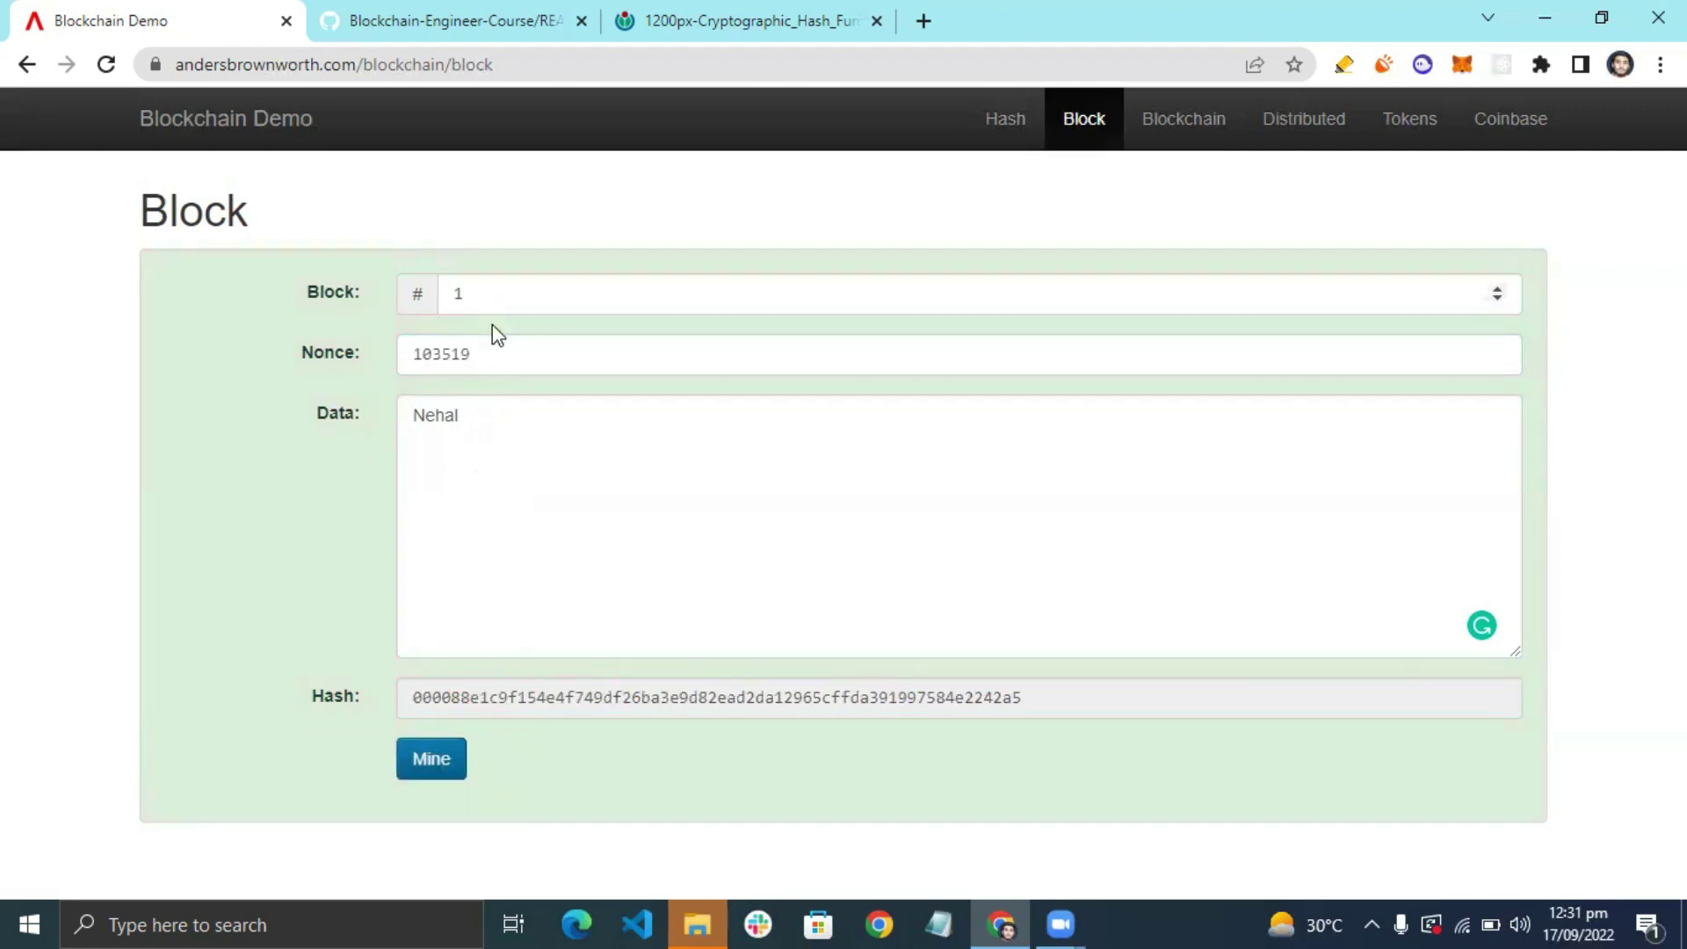
Highlight the mined nonce and examine it together with the block's data and hash.
{"action": "left_click_drag", "start_coordinate": [485, 355], "coordinate": [409, 352]}
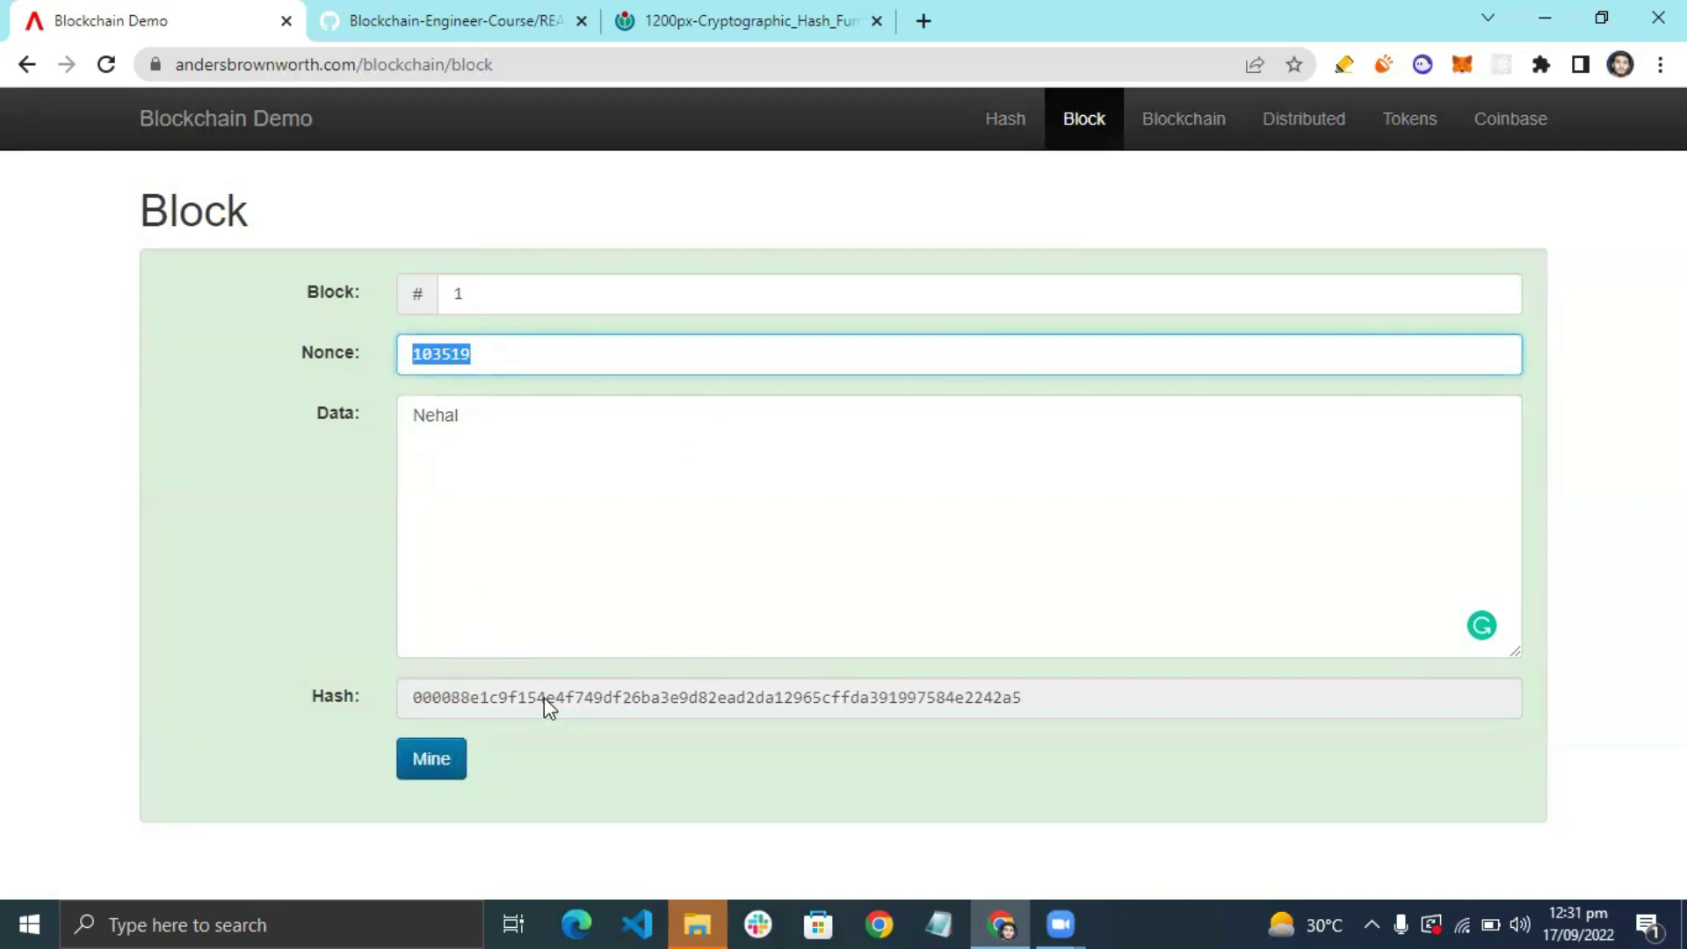
{"action": "left_click", "coordinate": [466, 402]}
{"action": "left_click", "coordinate": [484, 357]}
{"action": "left_click_drag", "start_coordinate": [484, 365], "coordinate": [408, 365]}
Open the Blockchain demo and look through the chain from block 1 to block 5 and back.
{"action": "left_click", "coordinate": [1145, 142]}
{"action": "left_click", "coordinate": [1145, 147]}
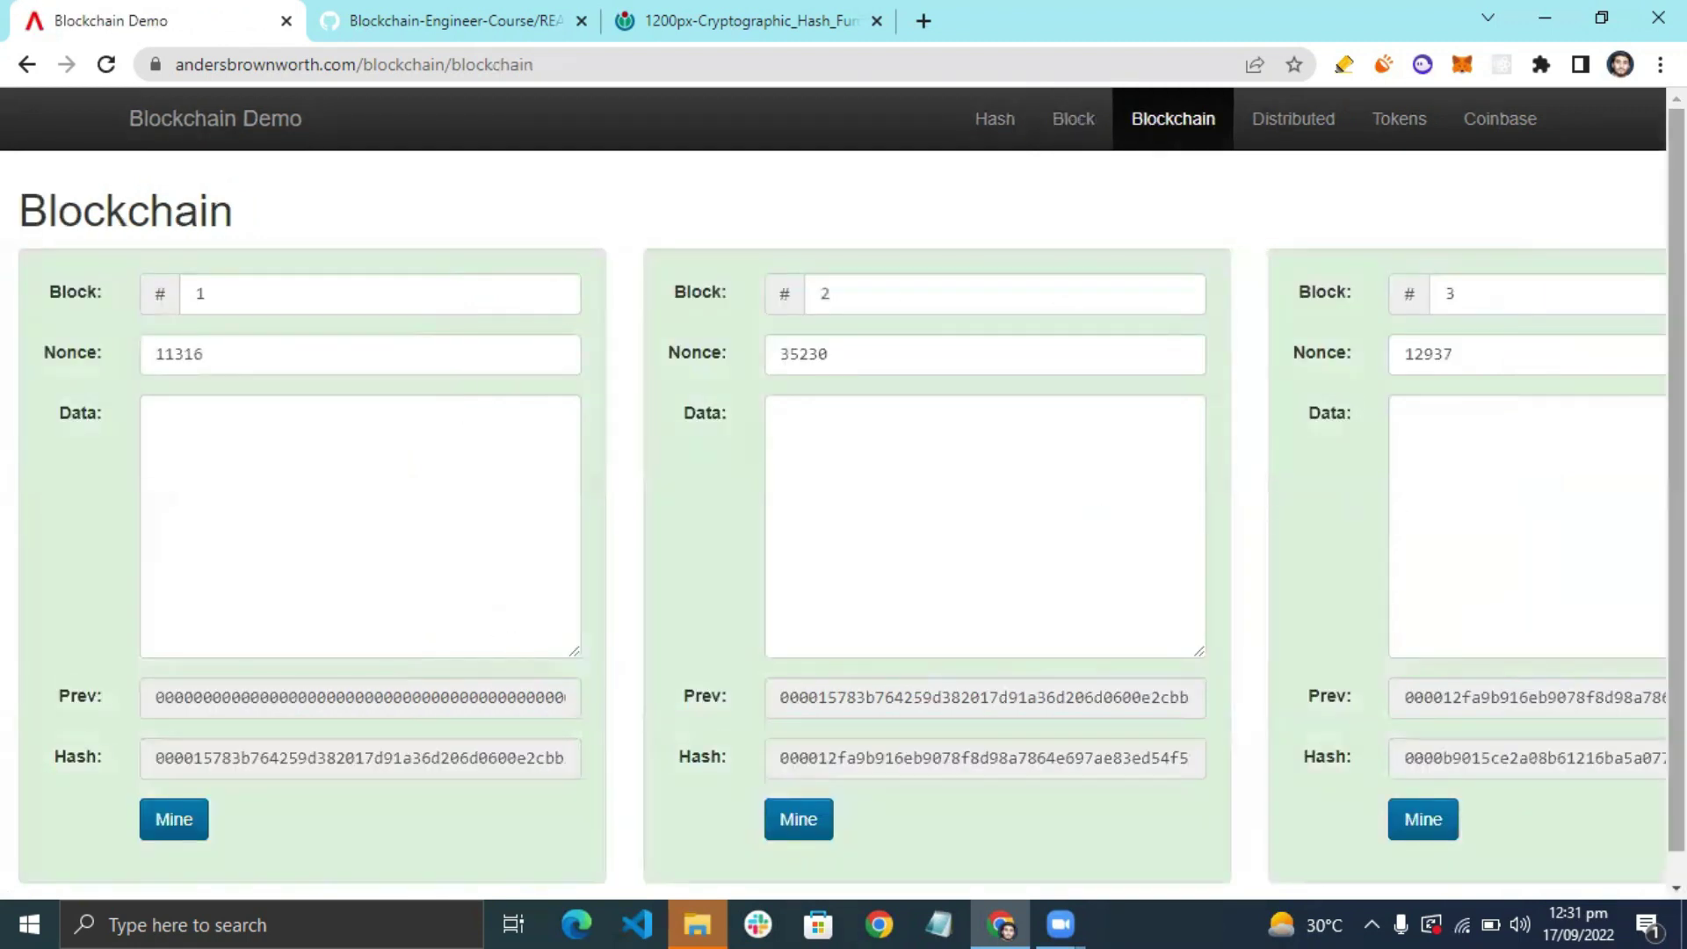
{"action": "scroll", "coordinate": [1652, 406], "scroll_direction": "down", "scroll_amount": 1}
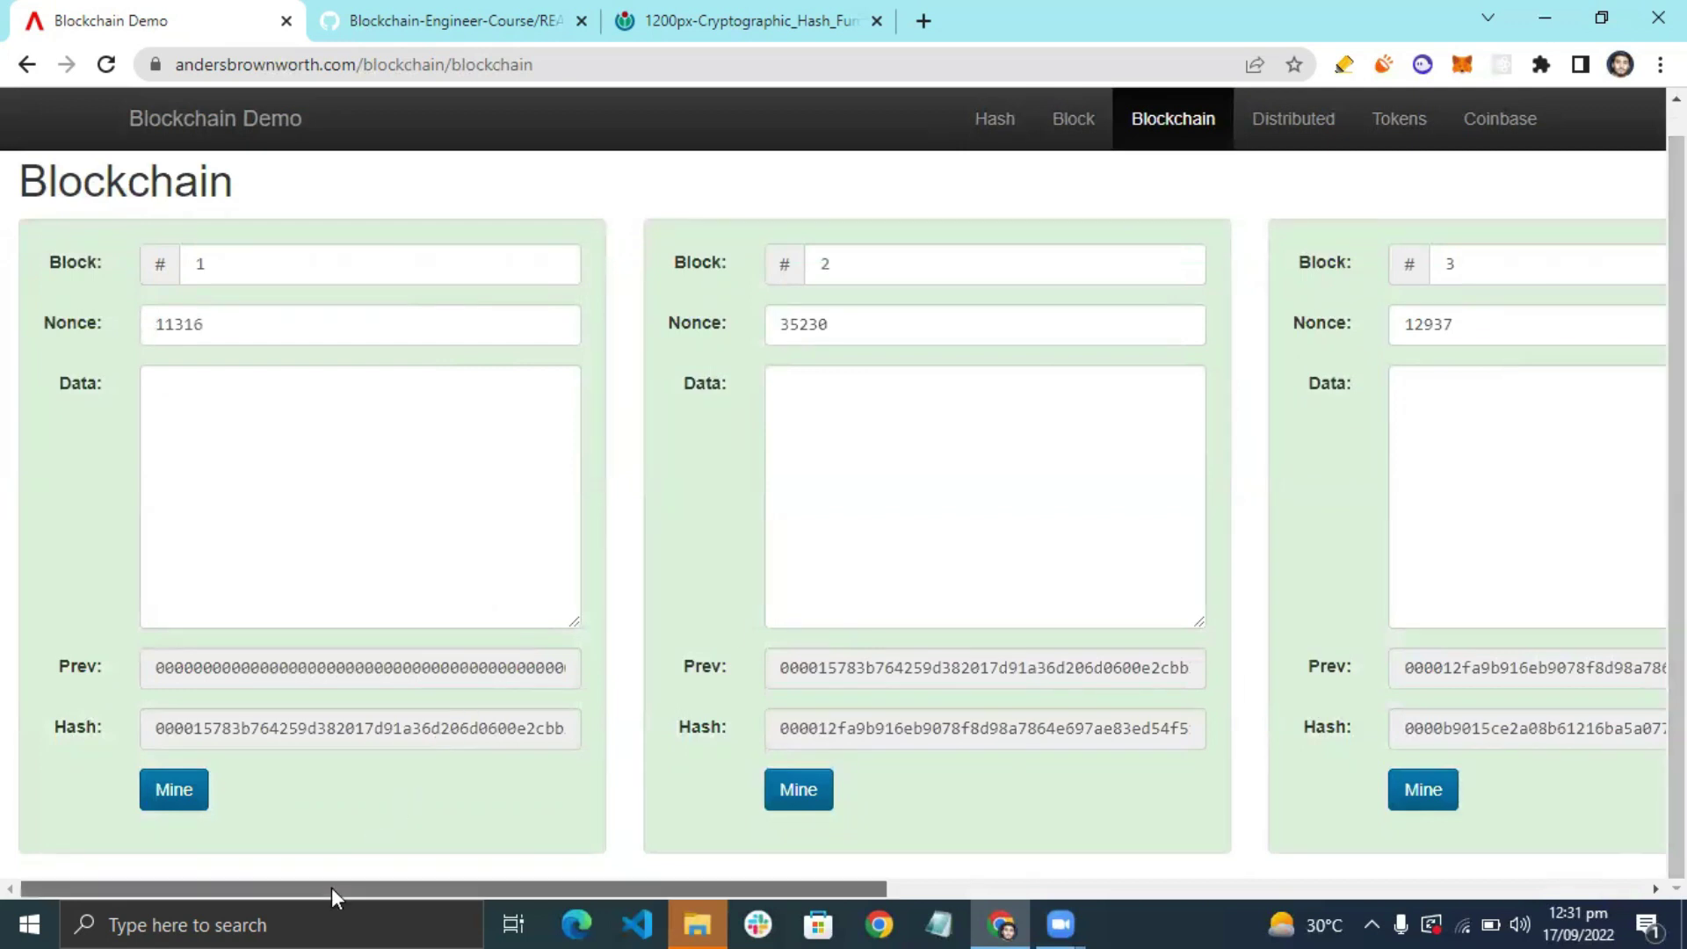
{"action": "left_click_drag", "start_coordinate": [330, 887], "coordinate": [450, 889]}
{"action": "scroll", "coordinate": [475, 883], "scroll_direction": "right", "scroll_amount": 15}
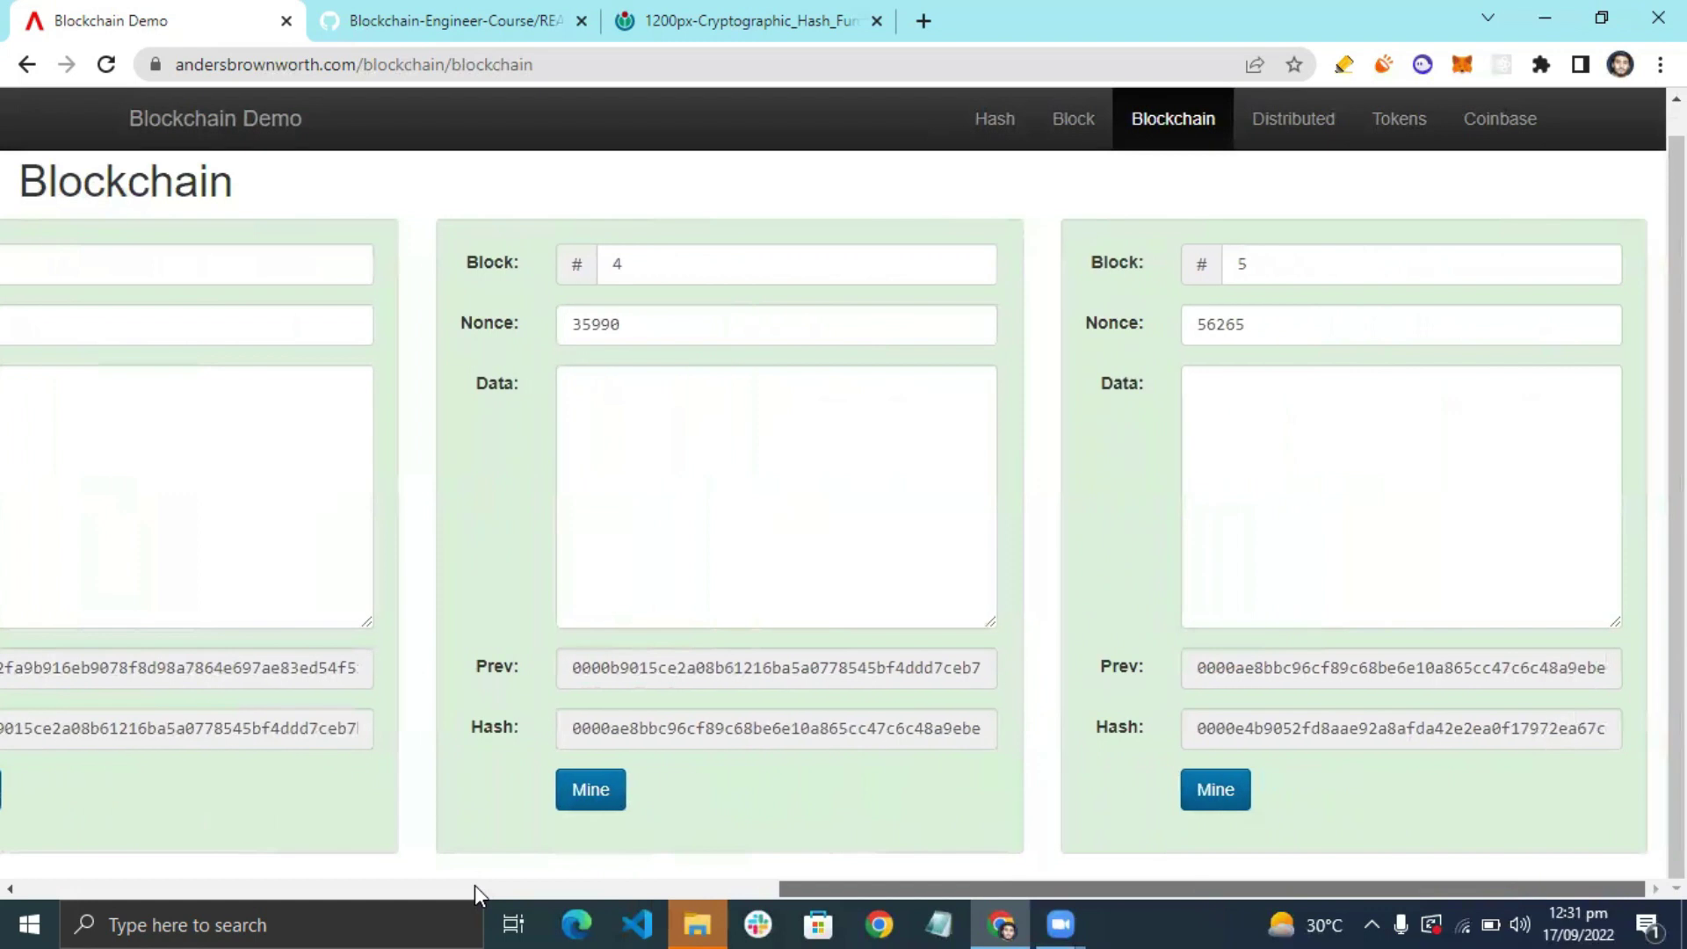
{"action": "scroll", "coordinate": [475, 884], "scroll_direction": "left", "scroll_amount": 15}
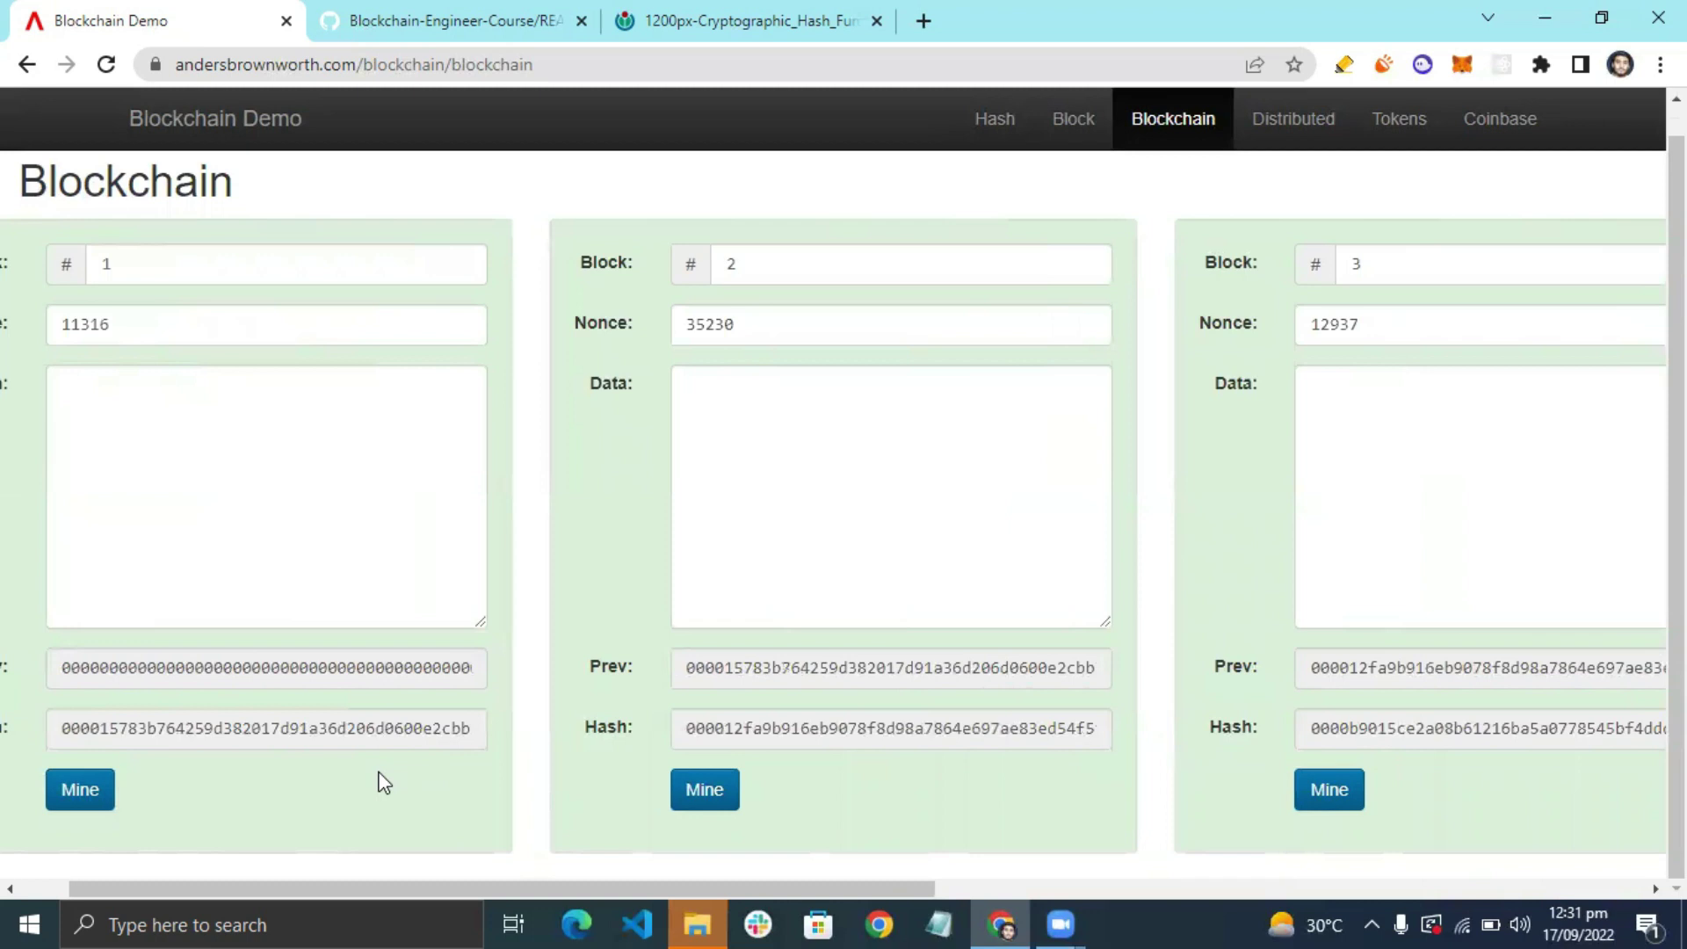
{"action": "left_click_drag", "start_coordinate": [372, 887], "coordinate": [325, 885]}
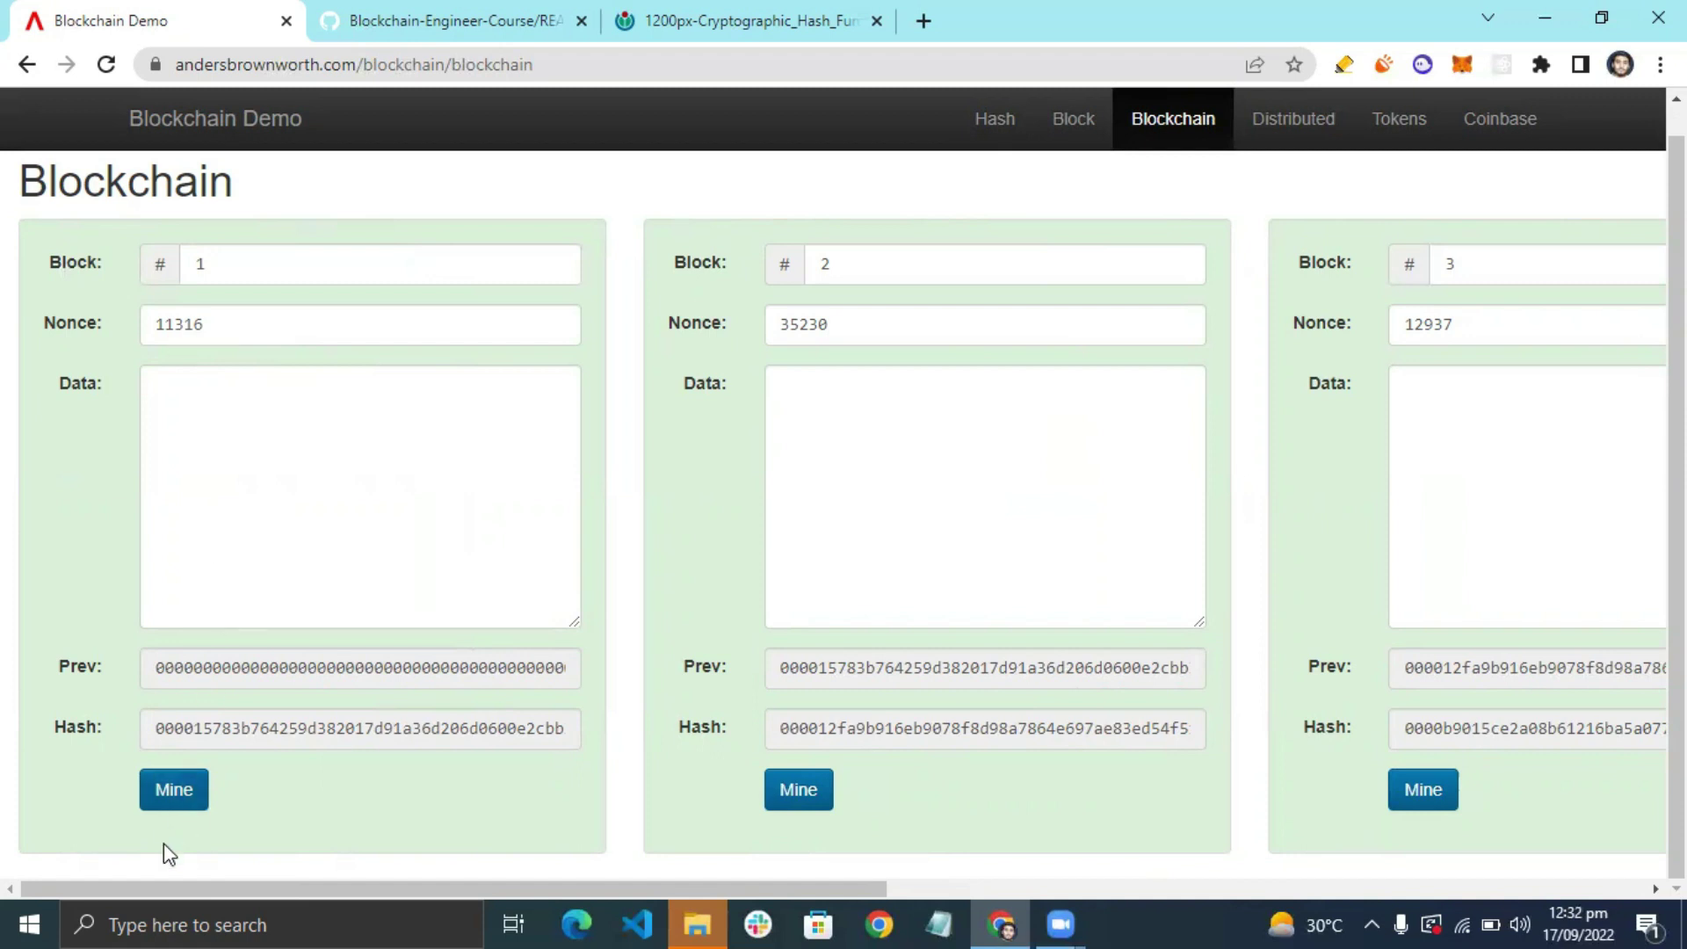
Compare each block's previous-hash value with the hash of the block before it across the chain.
{"action": "left_click_drag", "start_coordinate": [163, 889], "coordinate": [181, 889]}
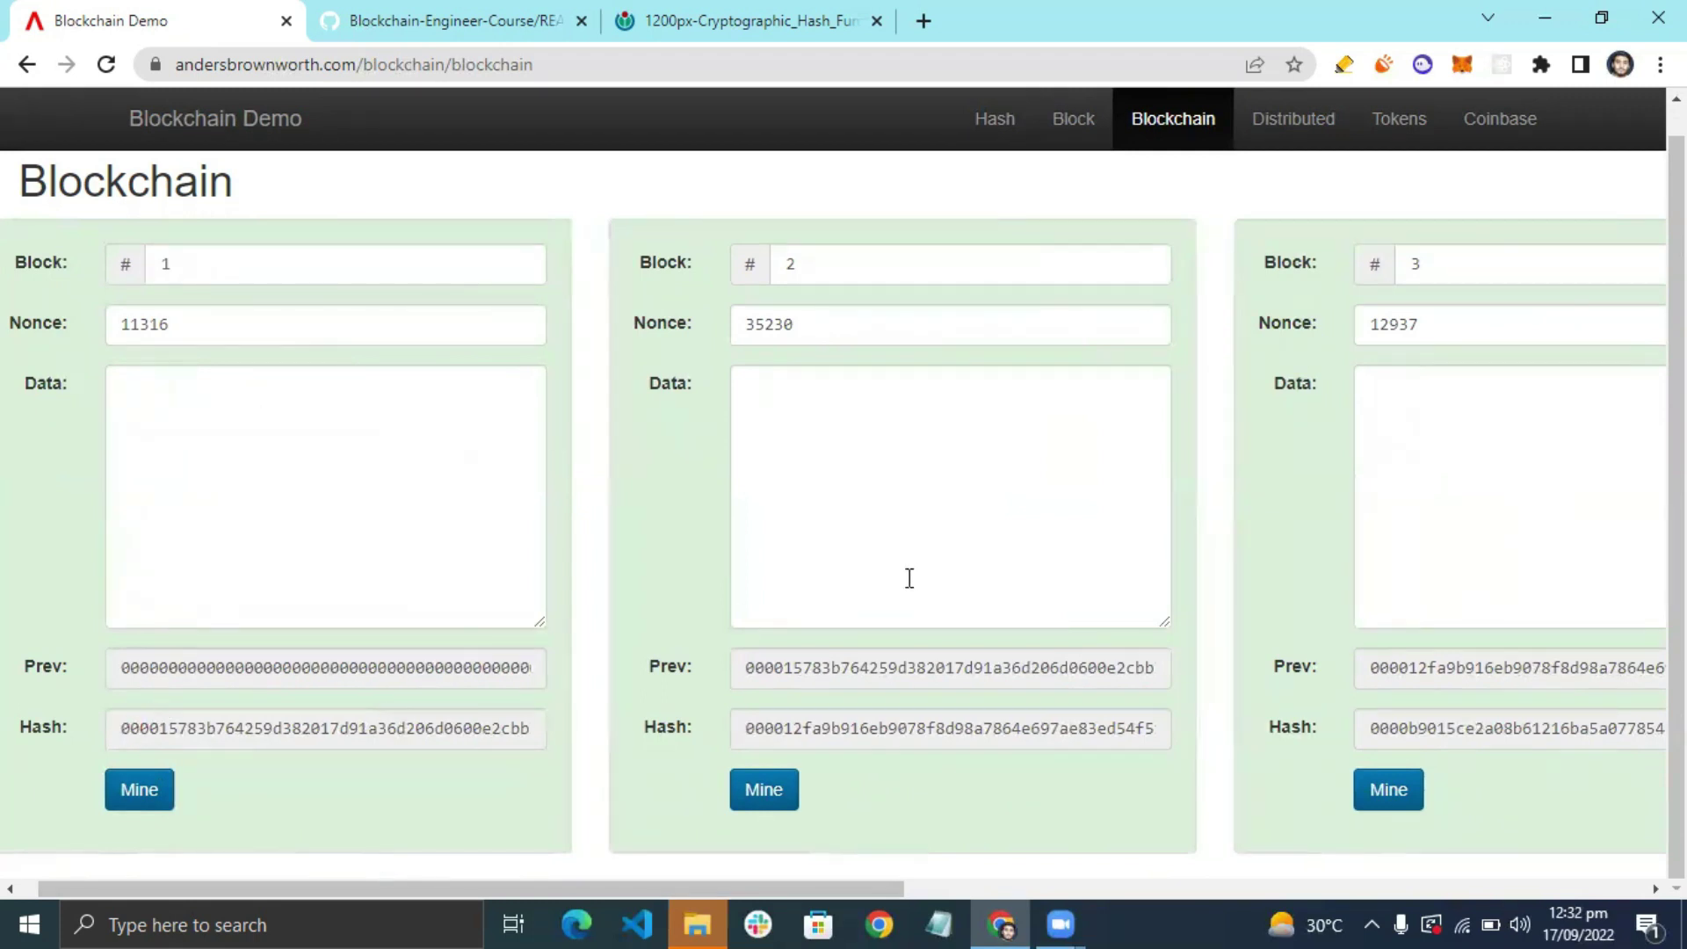
{"action": "scroll", "coordinate": [443, 880], "scroll_direction": "right", "scroll_amount": 5}
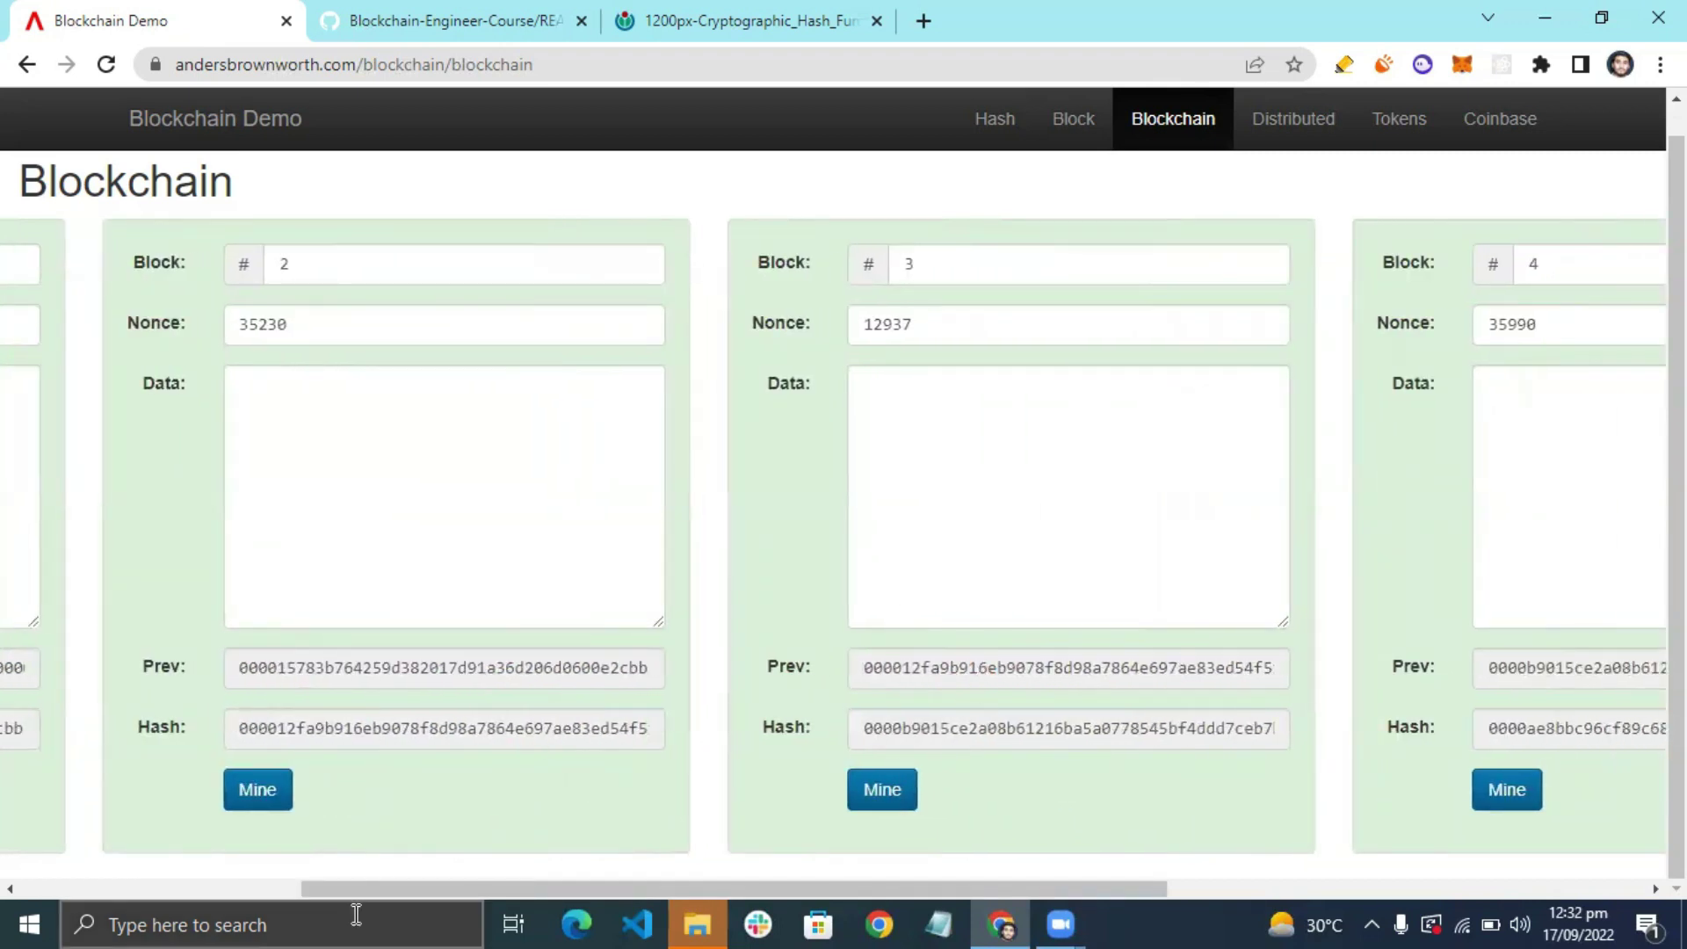
{"action": "scroll", "coordinate": [418, 887], "scroll_direction": "right", "scroll_amount": 8}
{"action": "scroll", "coordinate": [418, 888], "scroll_direction": "right", "scroll_amount": 1}
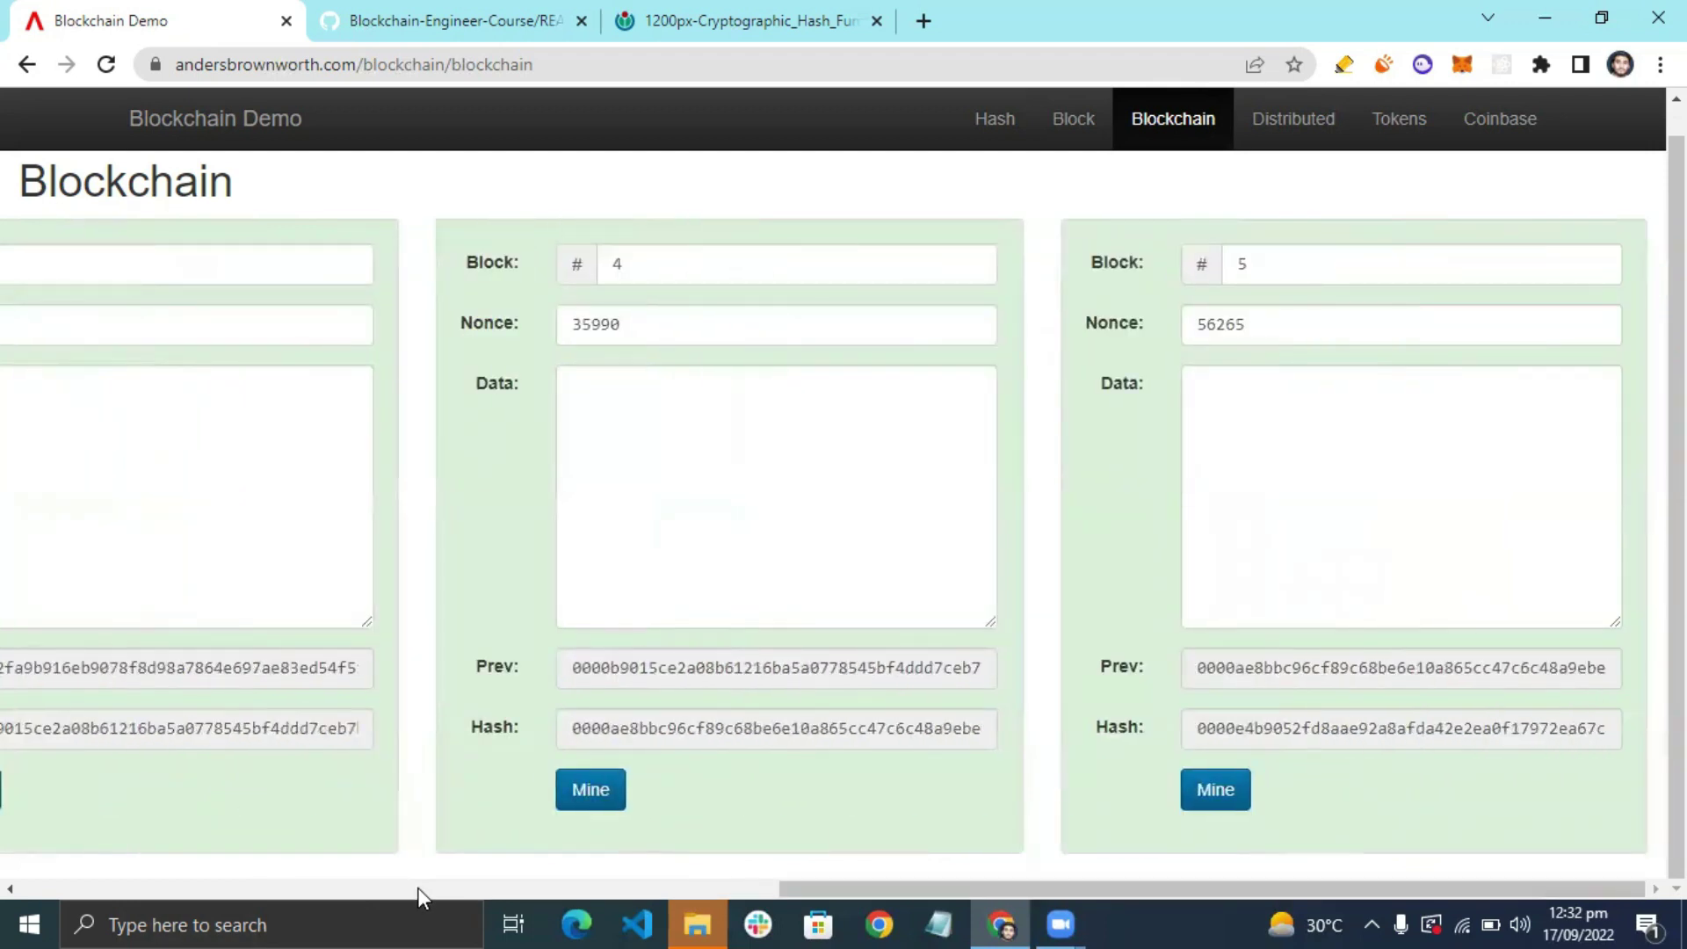
{"action": "scroll", "coordinate": [461, 887], "scroll_direction": "left", "scroll_amount": 15}
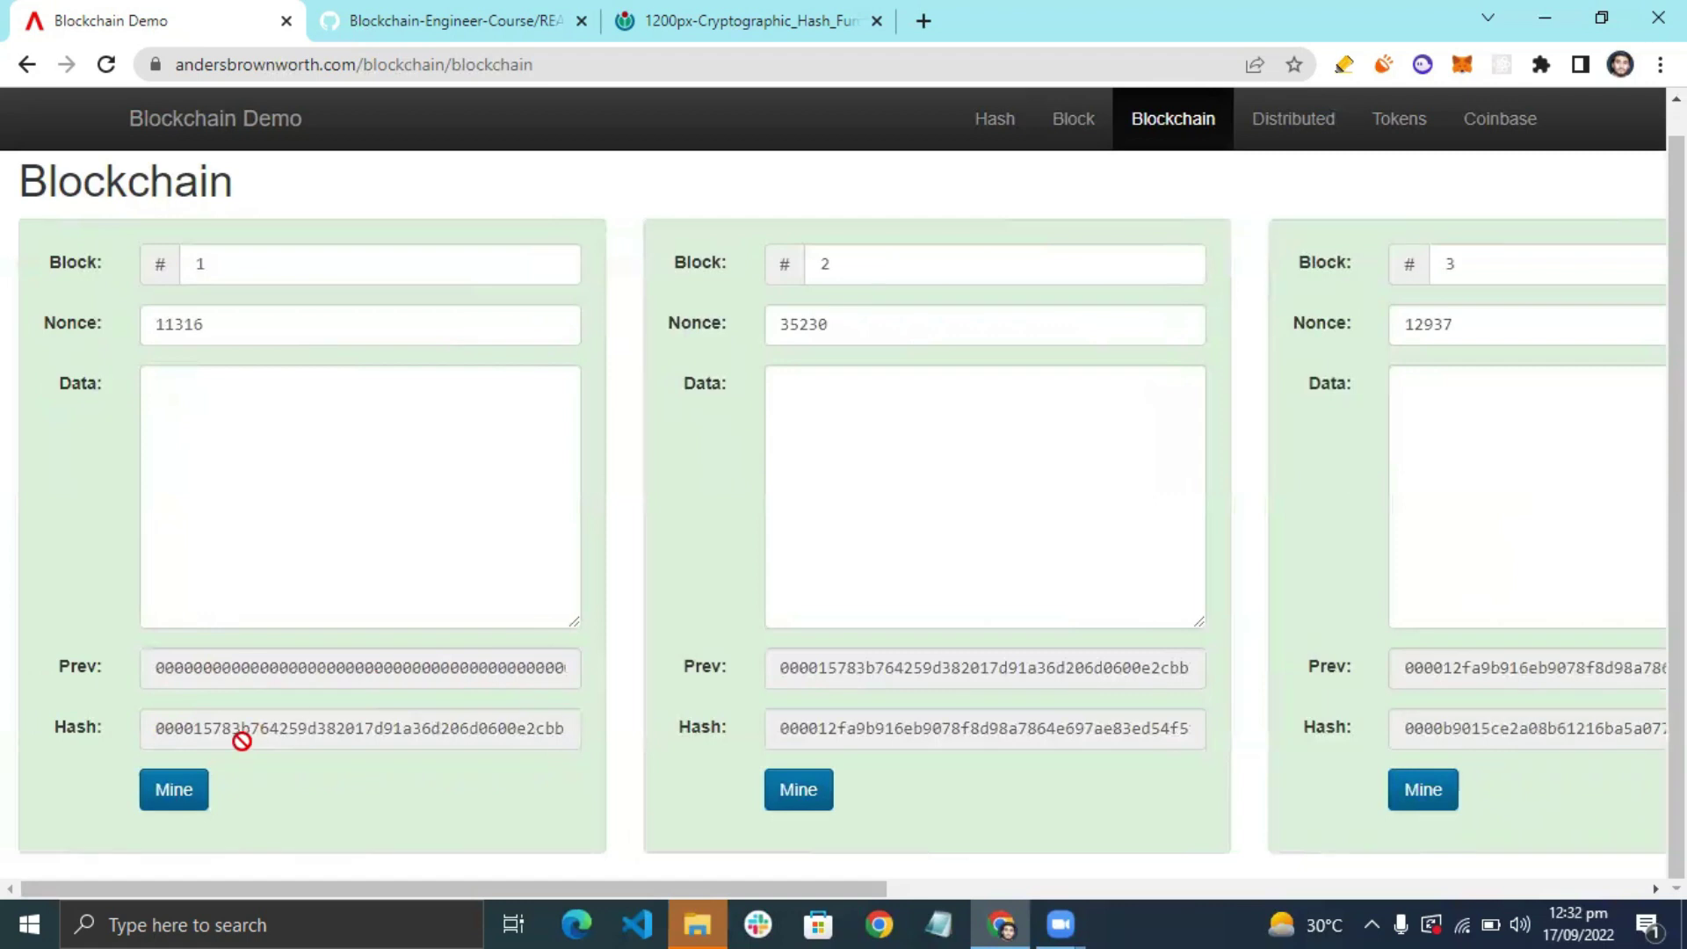
Enter "Hello" as the data of block 2 in the chain.
{"action": "left_click_drag", "start_coordinate": [250, 888], "coordinate": [537, 887]}
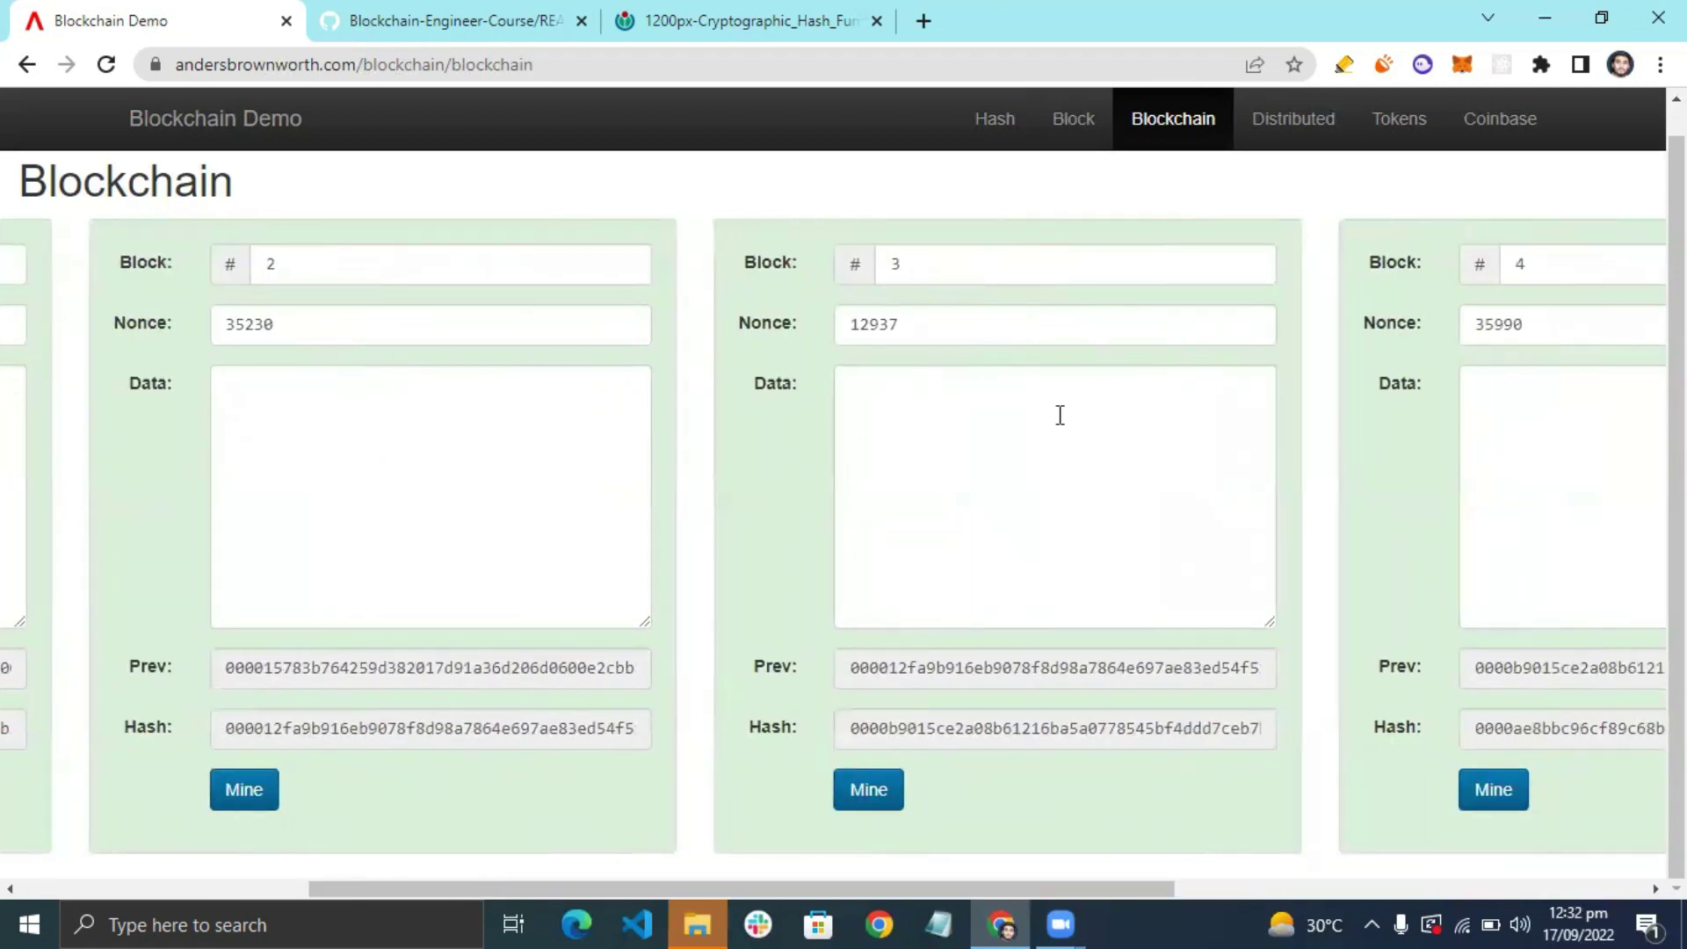
{"action": "left_click_drag", "start_coordinate": [377, 887], "coordinate": [378, 696]}
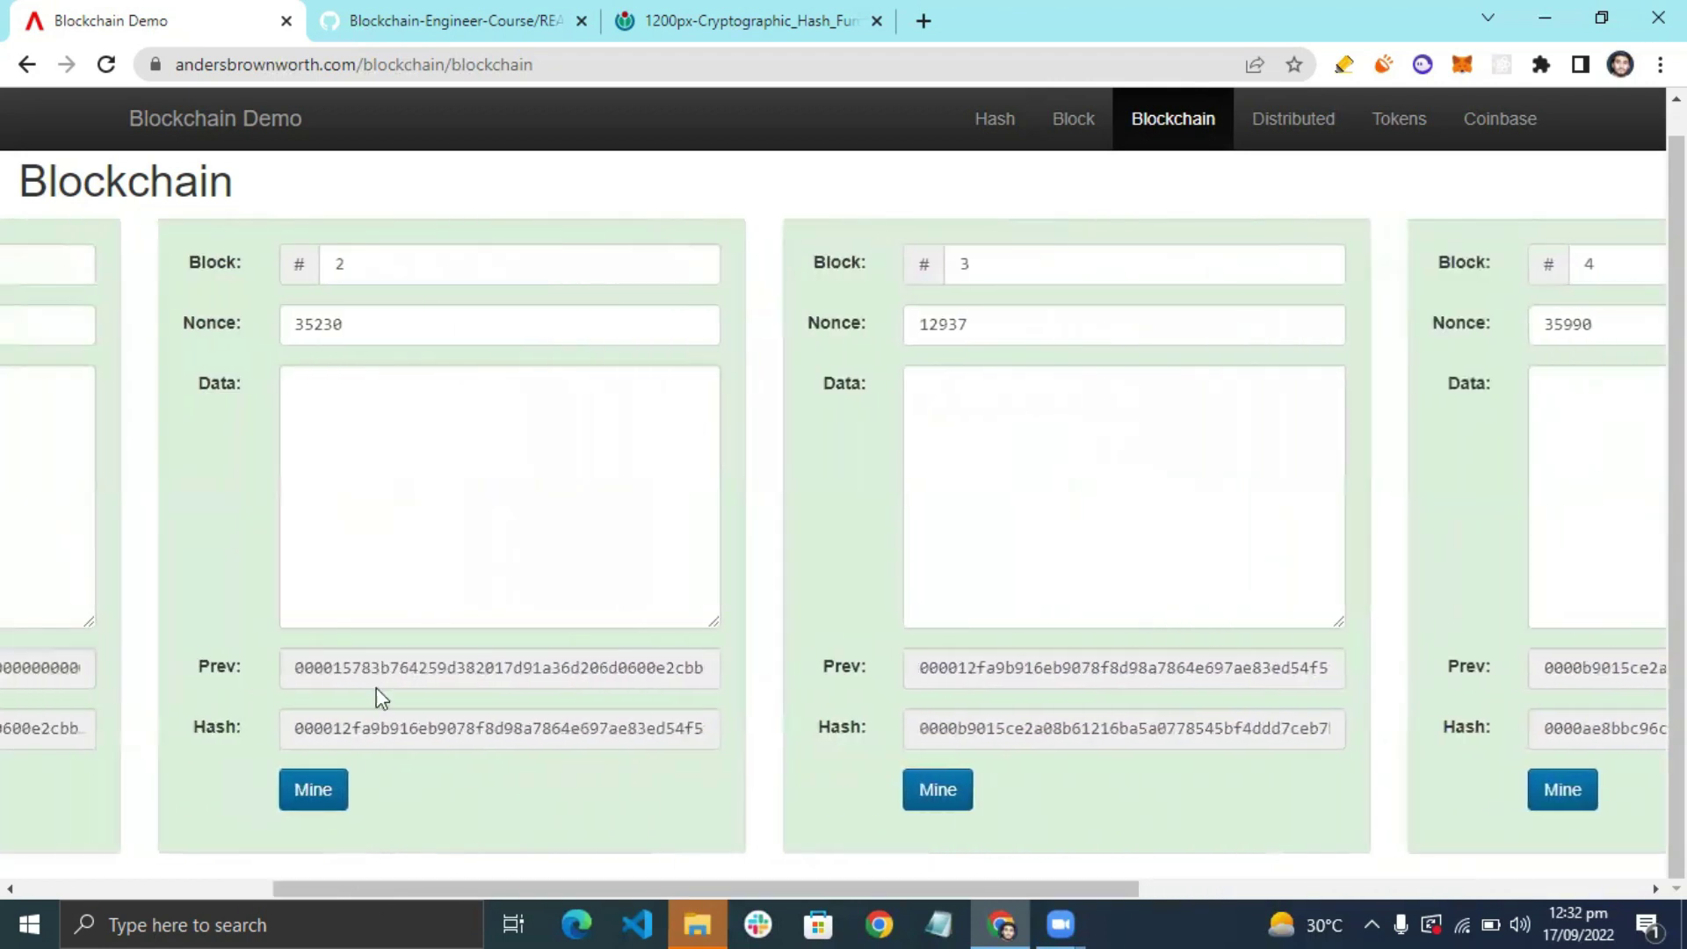
{"action": "left_click", "coordinate": [407, 491]}
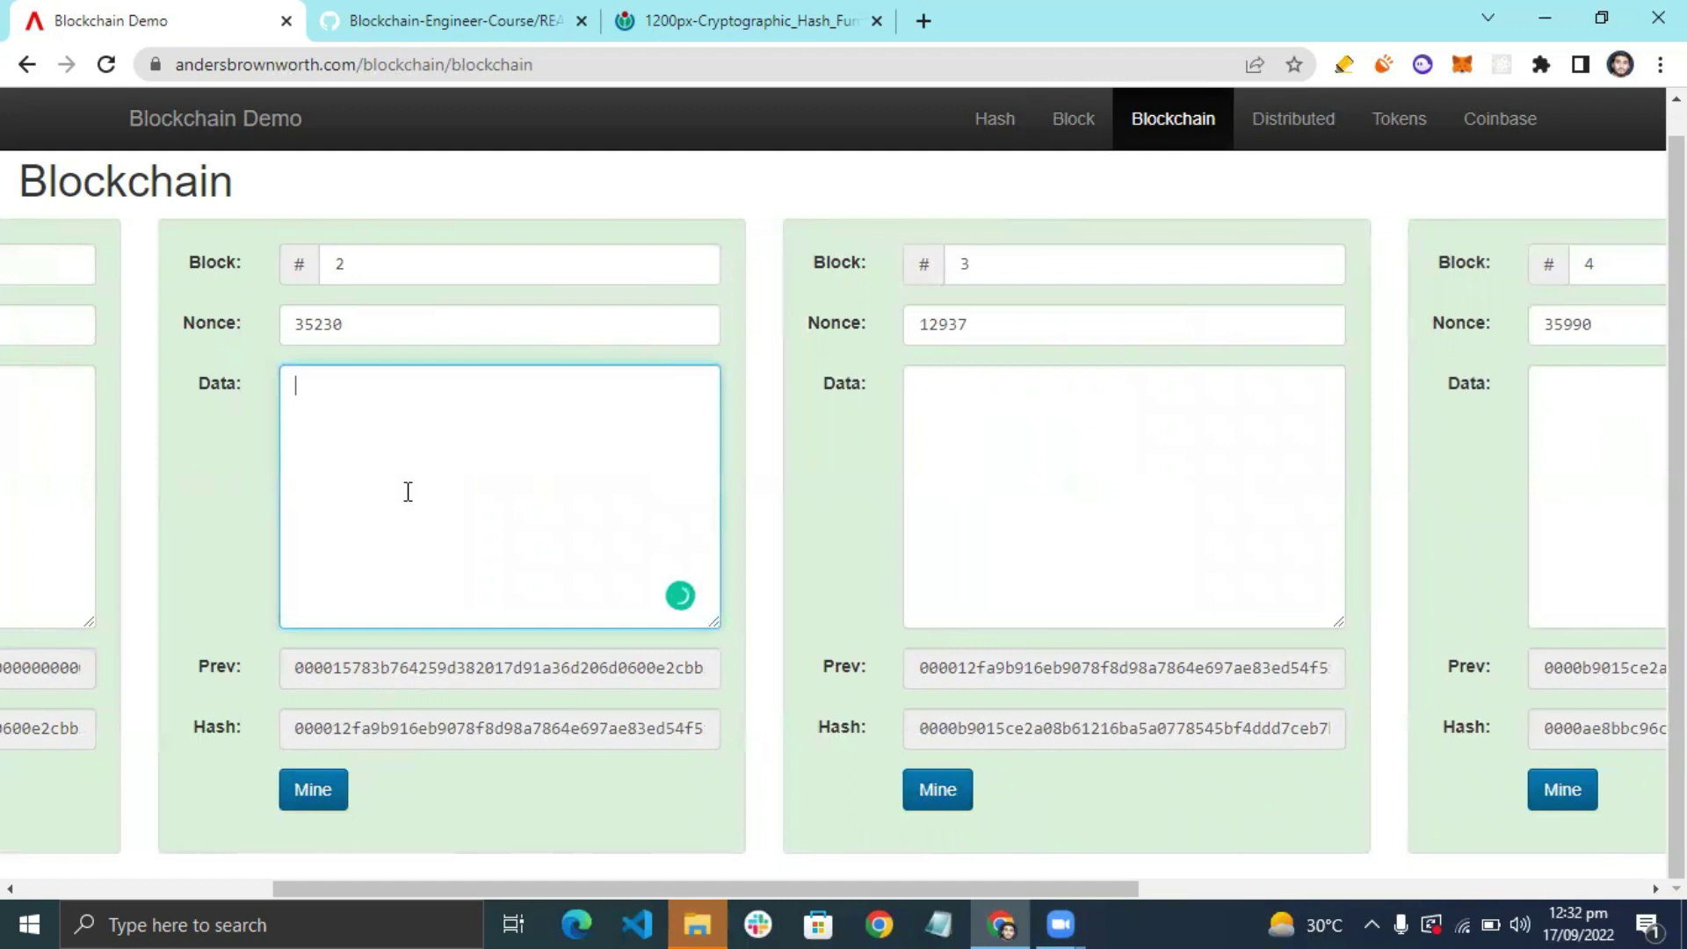
{"action": "type", "text": "Helo"}
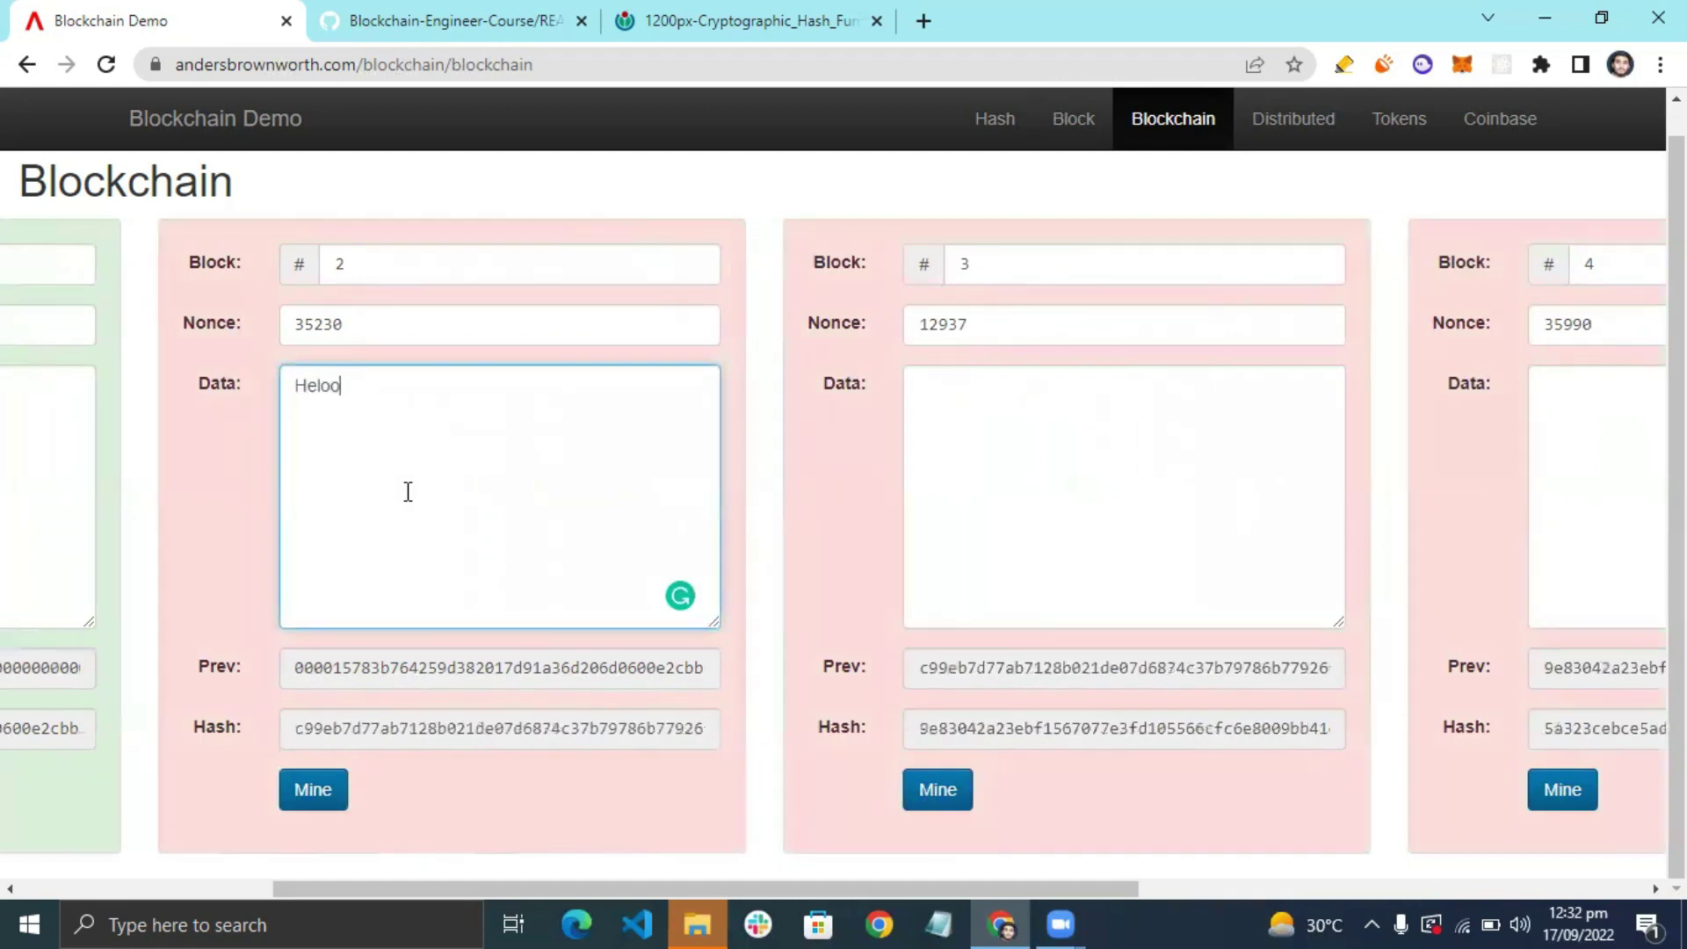
{"action": "type", "text": "o"}
{"action": "key", "text": "BackSpace"}
{"action": "key", "text": "BackSpace"}
{"action": "type", "text": "l"}
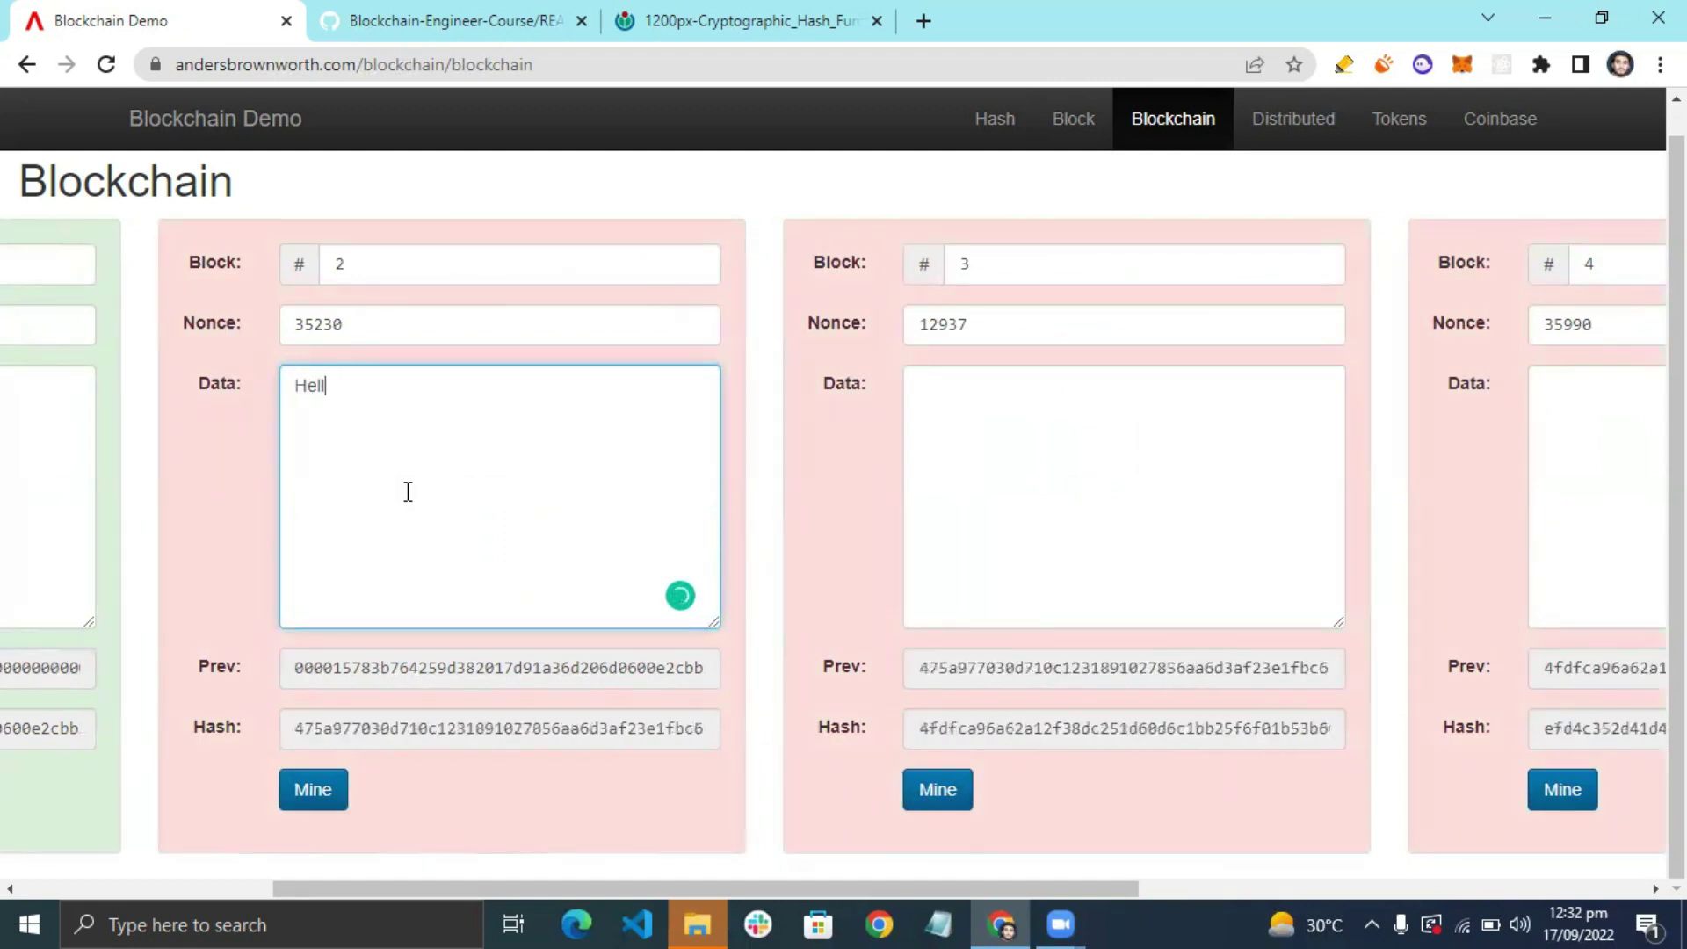
{"action": "type", "text": "o"}
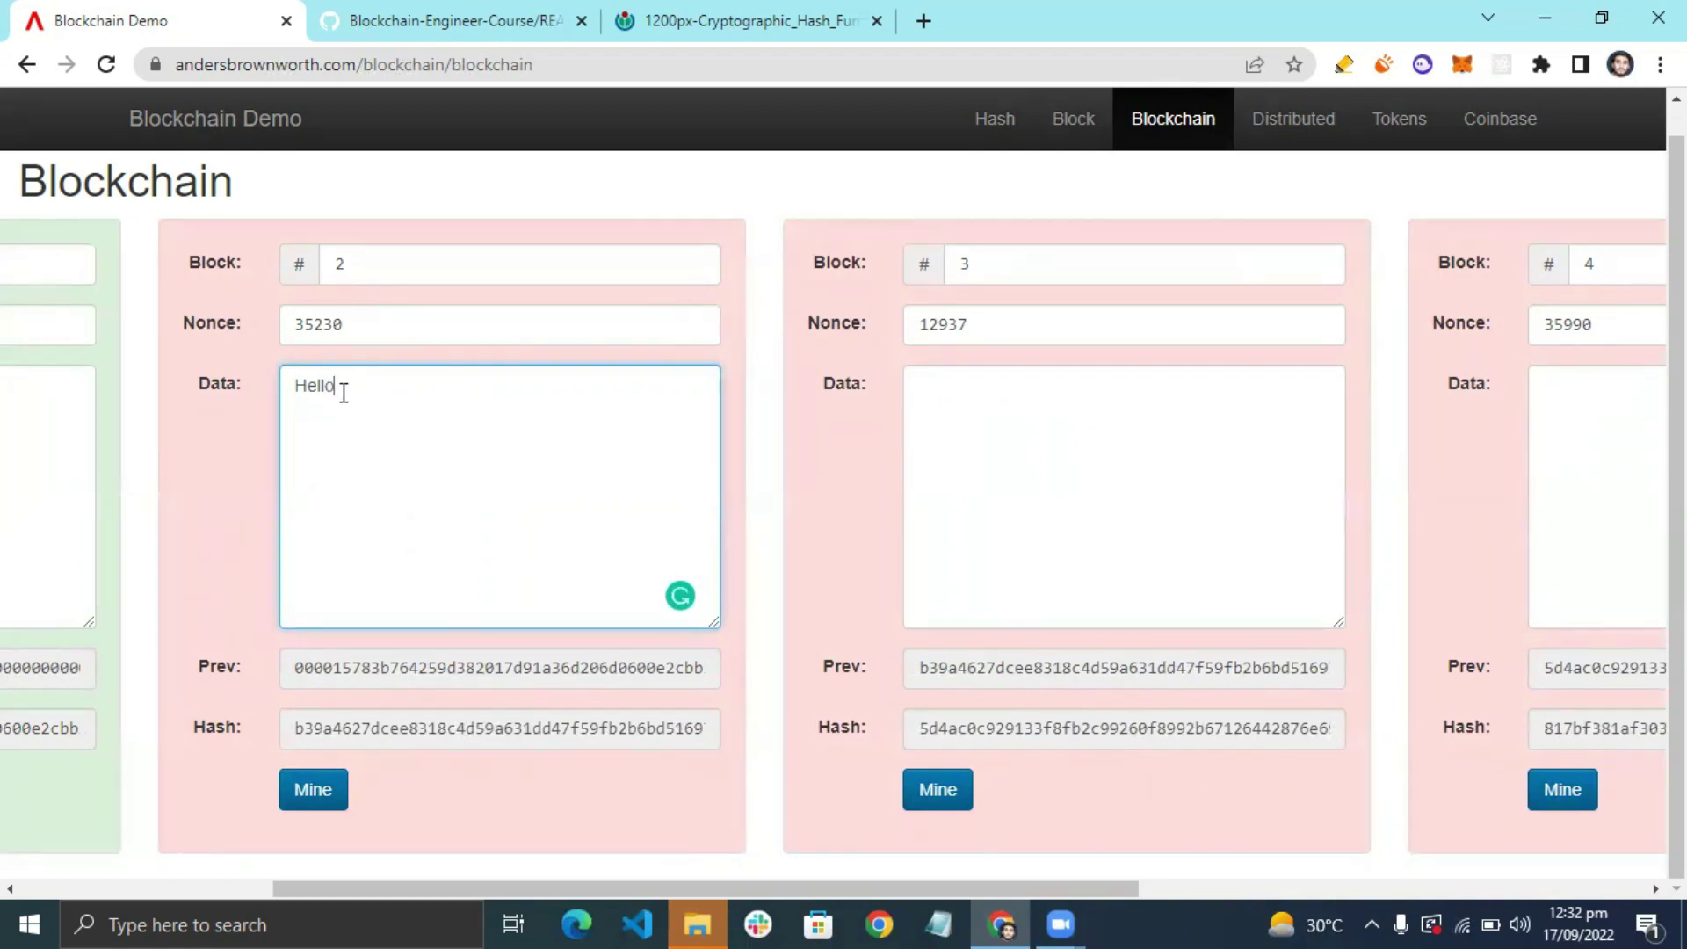
Examine how the changed data in block 2 affects the hashes and status of blocks 3 to 5.
{"action": "left_click_drag", "start_coordinate": [328, 887], "coordinate": [483, 887]}
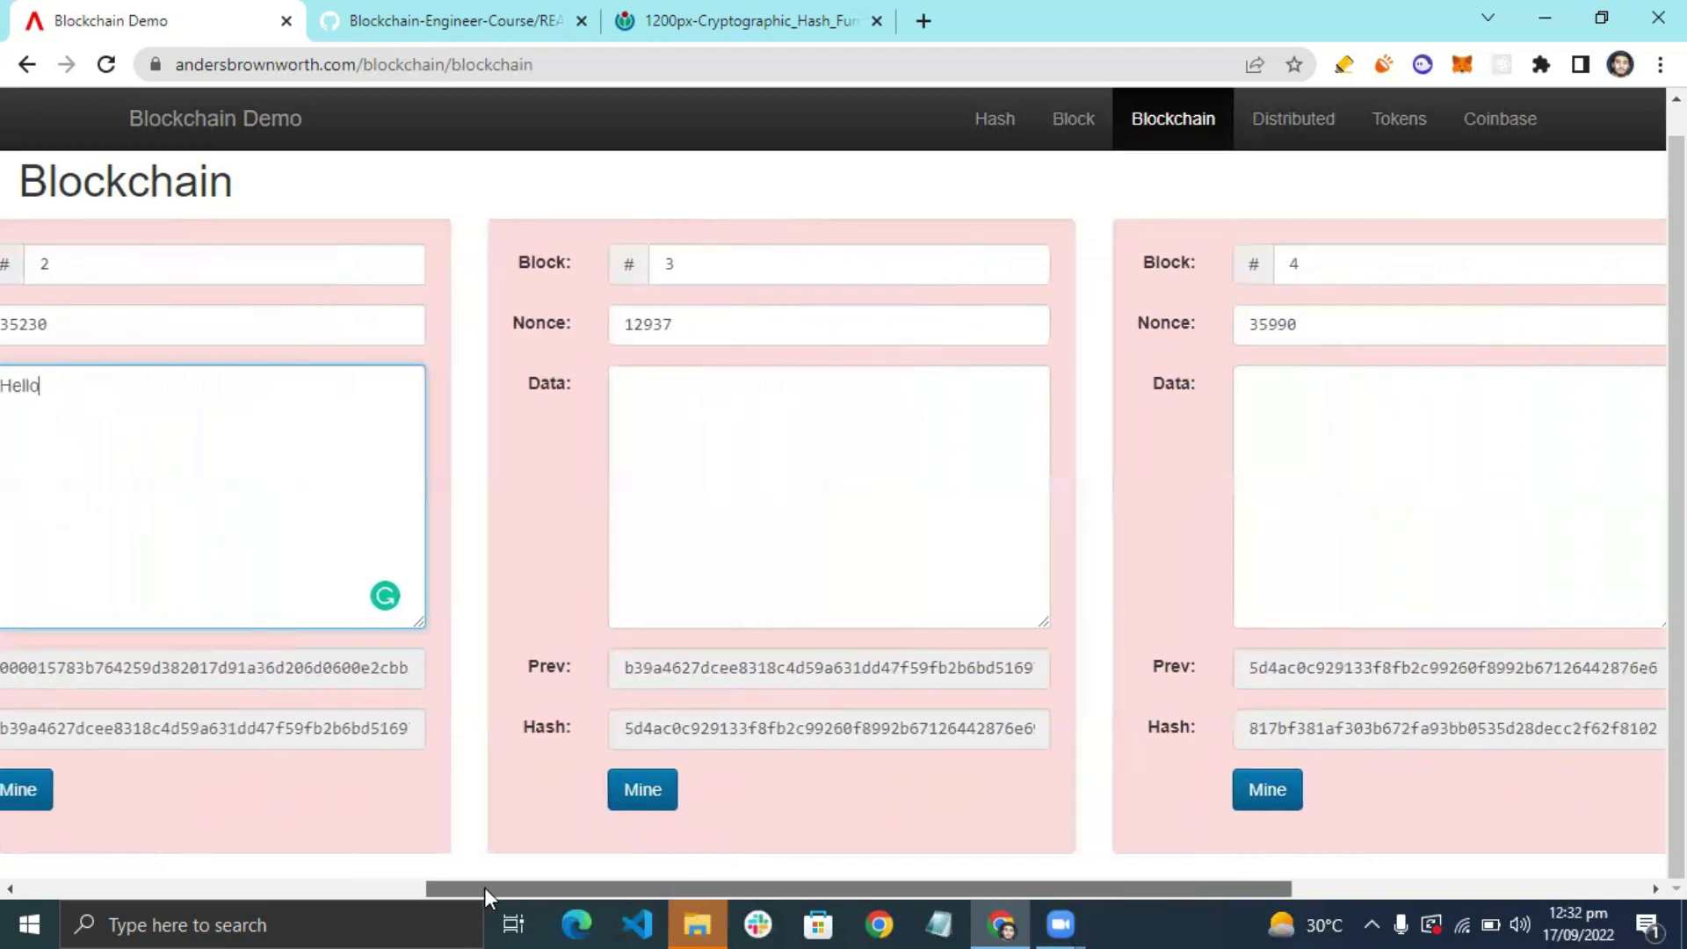
{"action": "scroll", "coordinate": [483, 887], "scroll_direction": "right", "scroll_amount": 8}
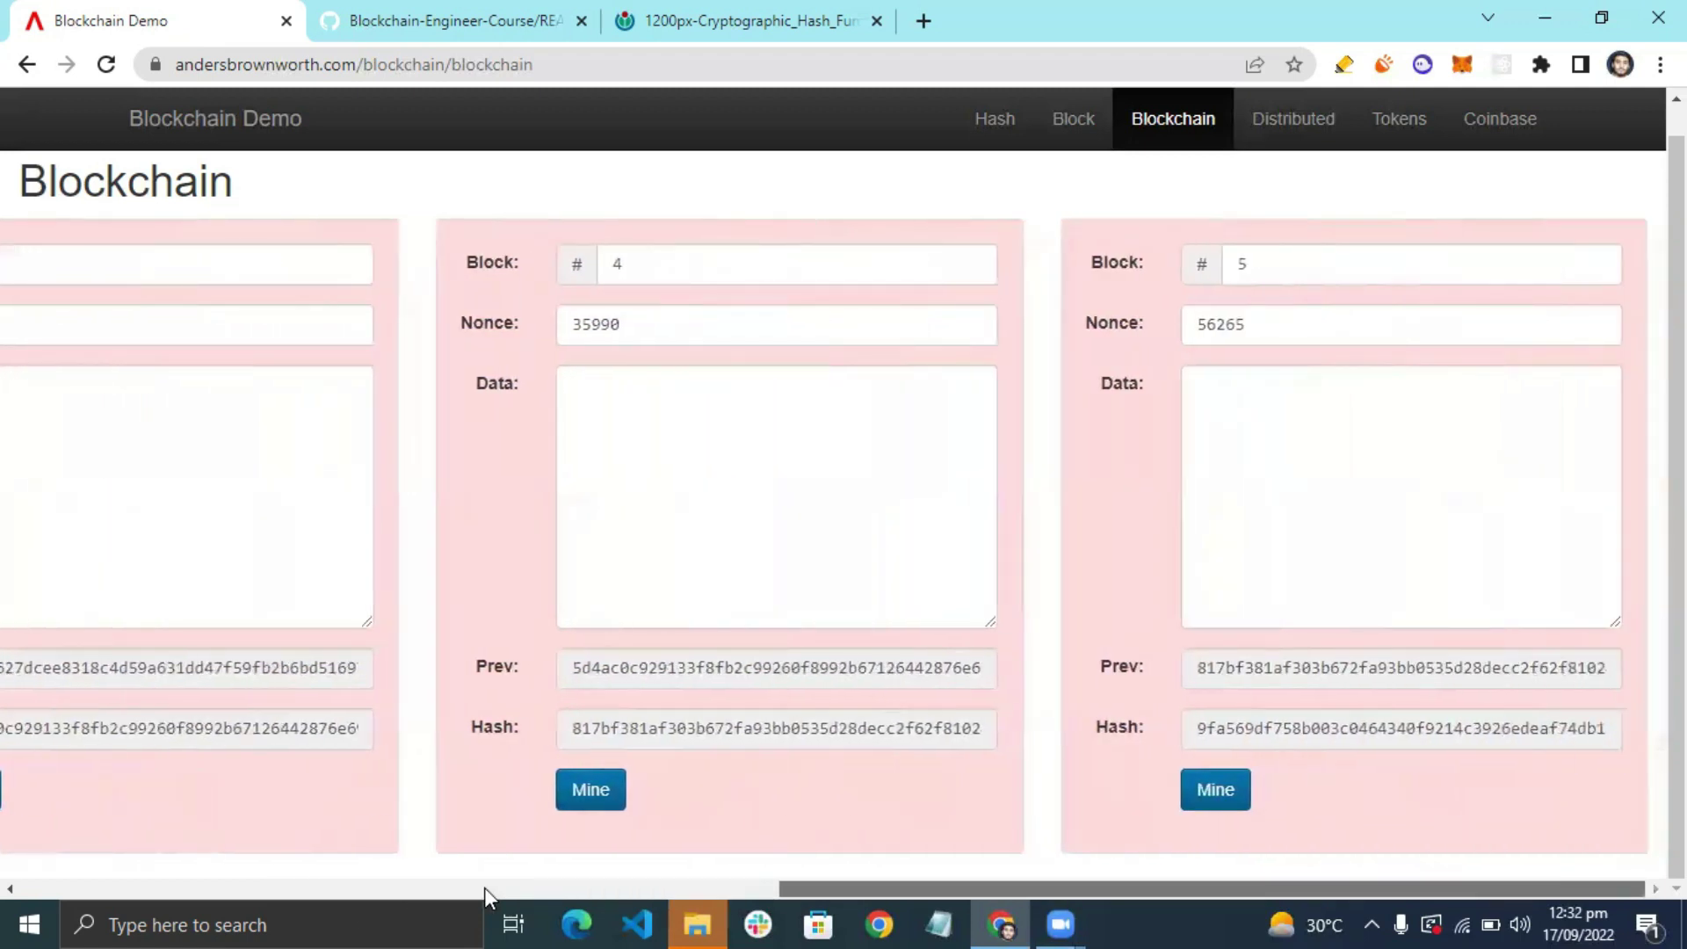
{"action": "scroll", "coordinate": [483, 887], "scroll_direction": "left", "scroll_amount": 11}
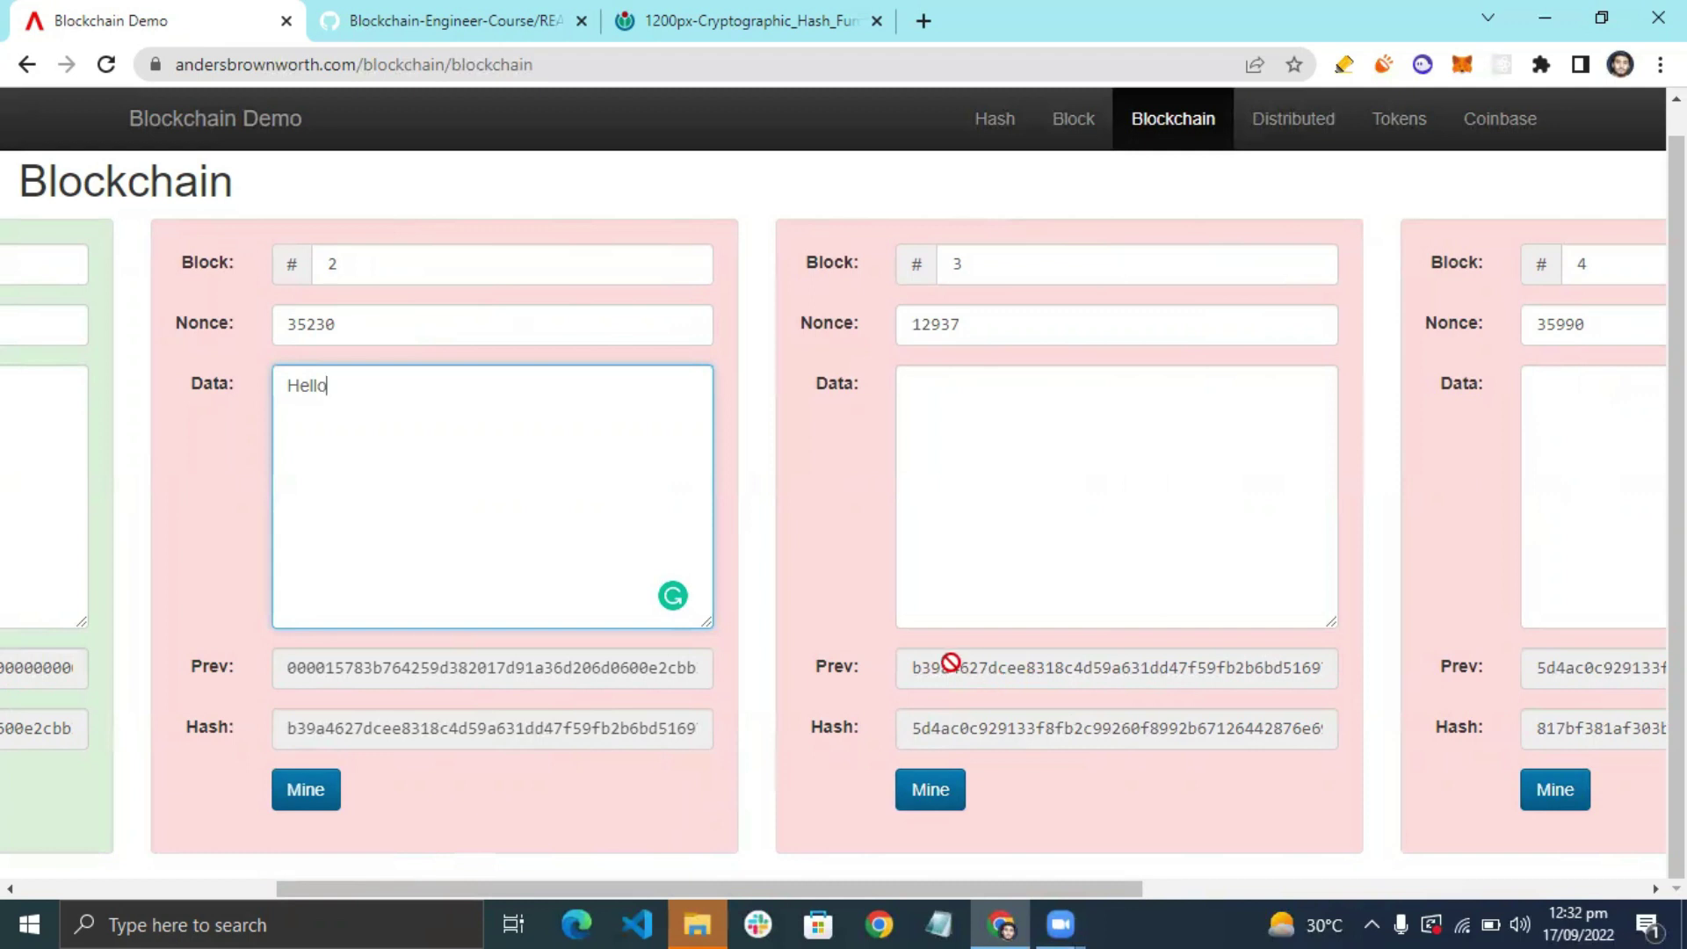
Clear the data of block 2.
{"action": "key", "text": "BackSpace"}
{"action": "key", "text": "BackSpace"}
{"action": "key", "text": "BackSpace"}
{"action": "key", "text": "BackSpace"}
{"action": "key", "text": "BackSpace"}
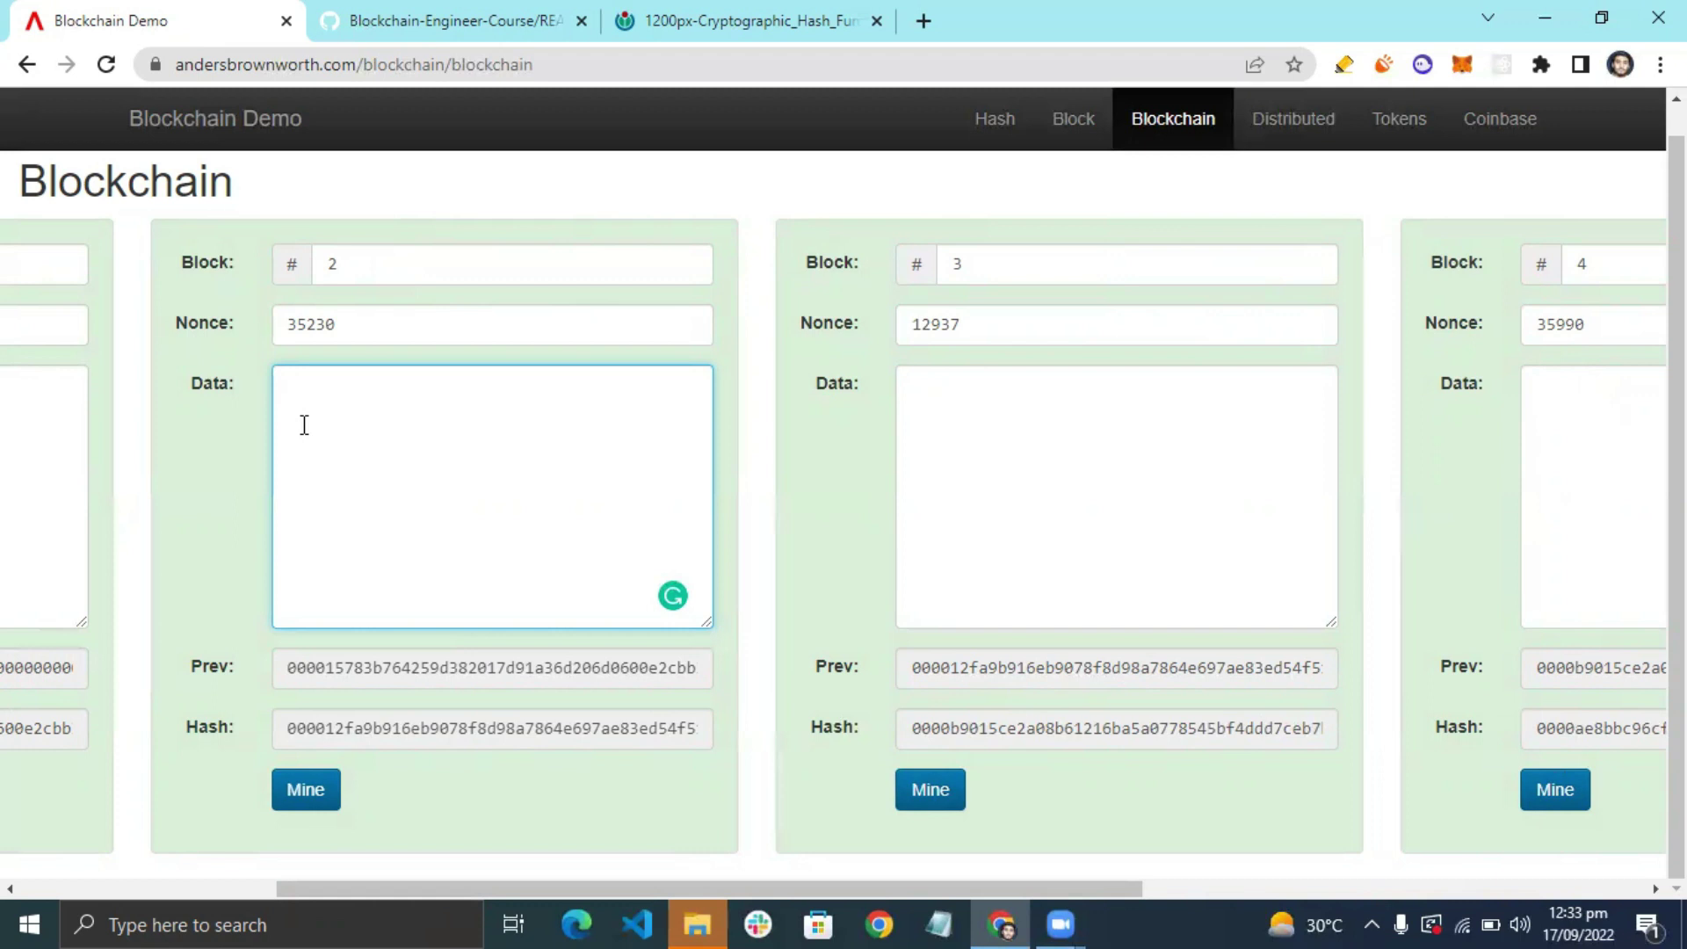
Re-enter "Hello" as block 2's data and check the blocks that follow it.
{"action": "type", "text": "Hello"}
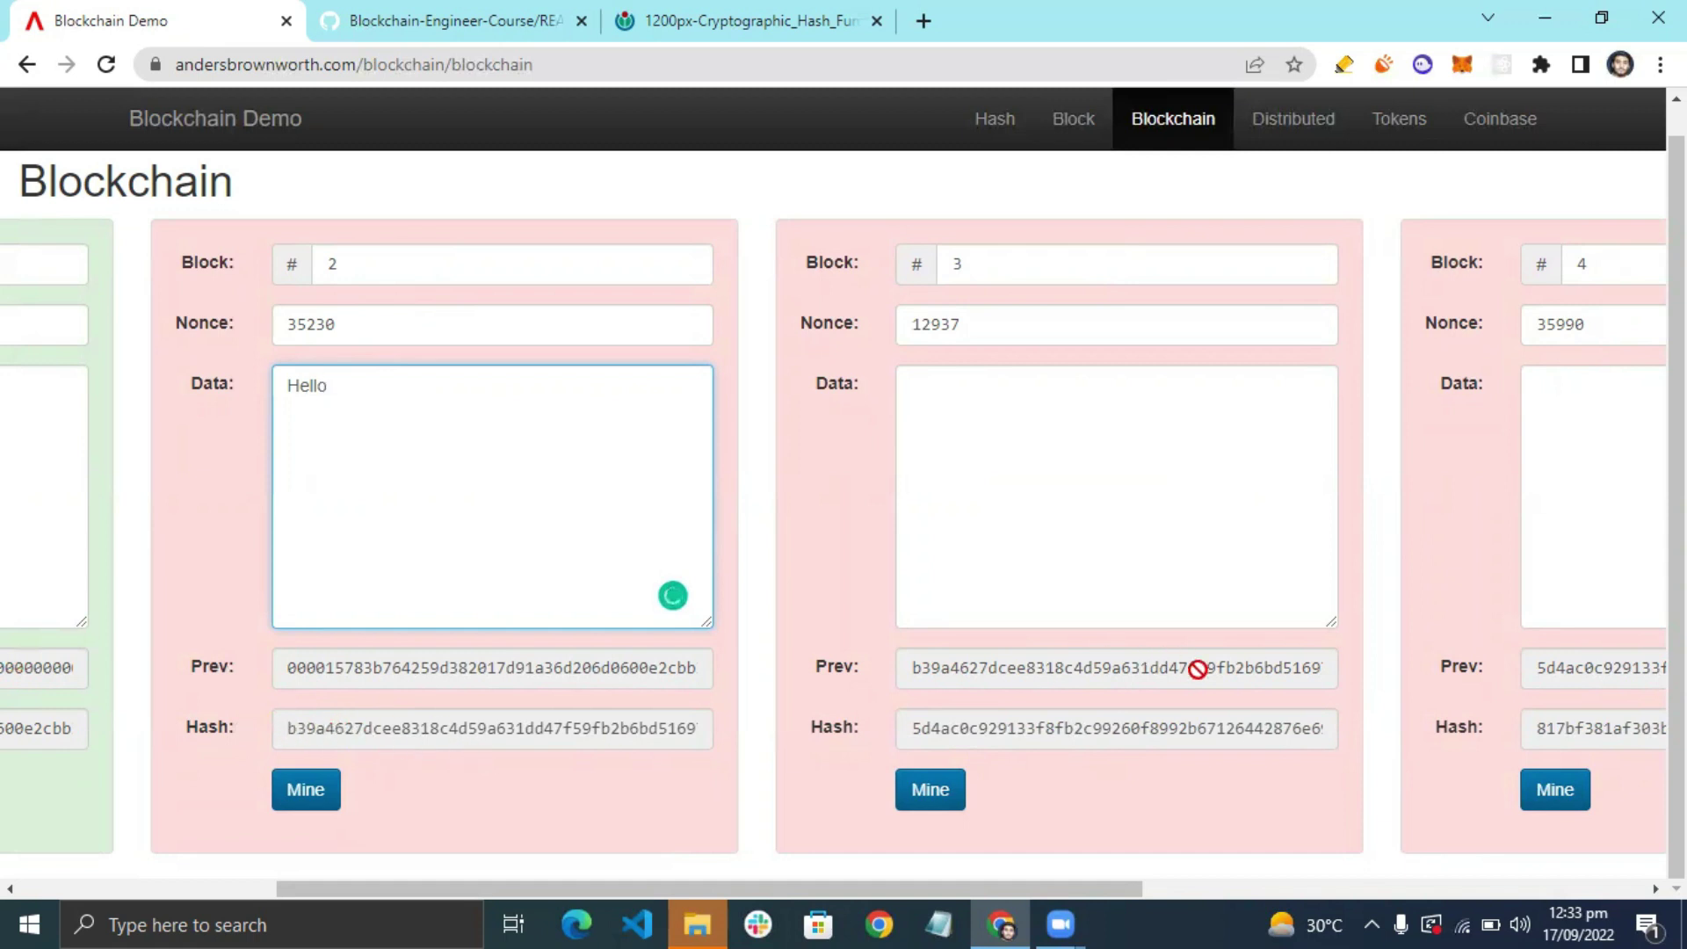
{"action": "left_click_drag", "start_coordinate": [489, 904], "coordinate": [717, 907]}
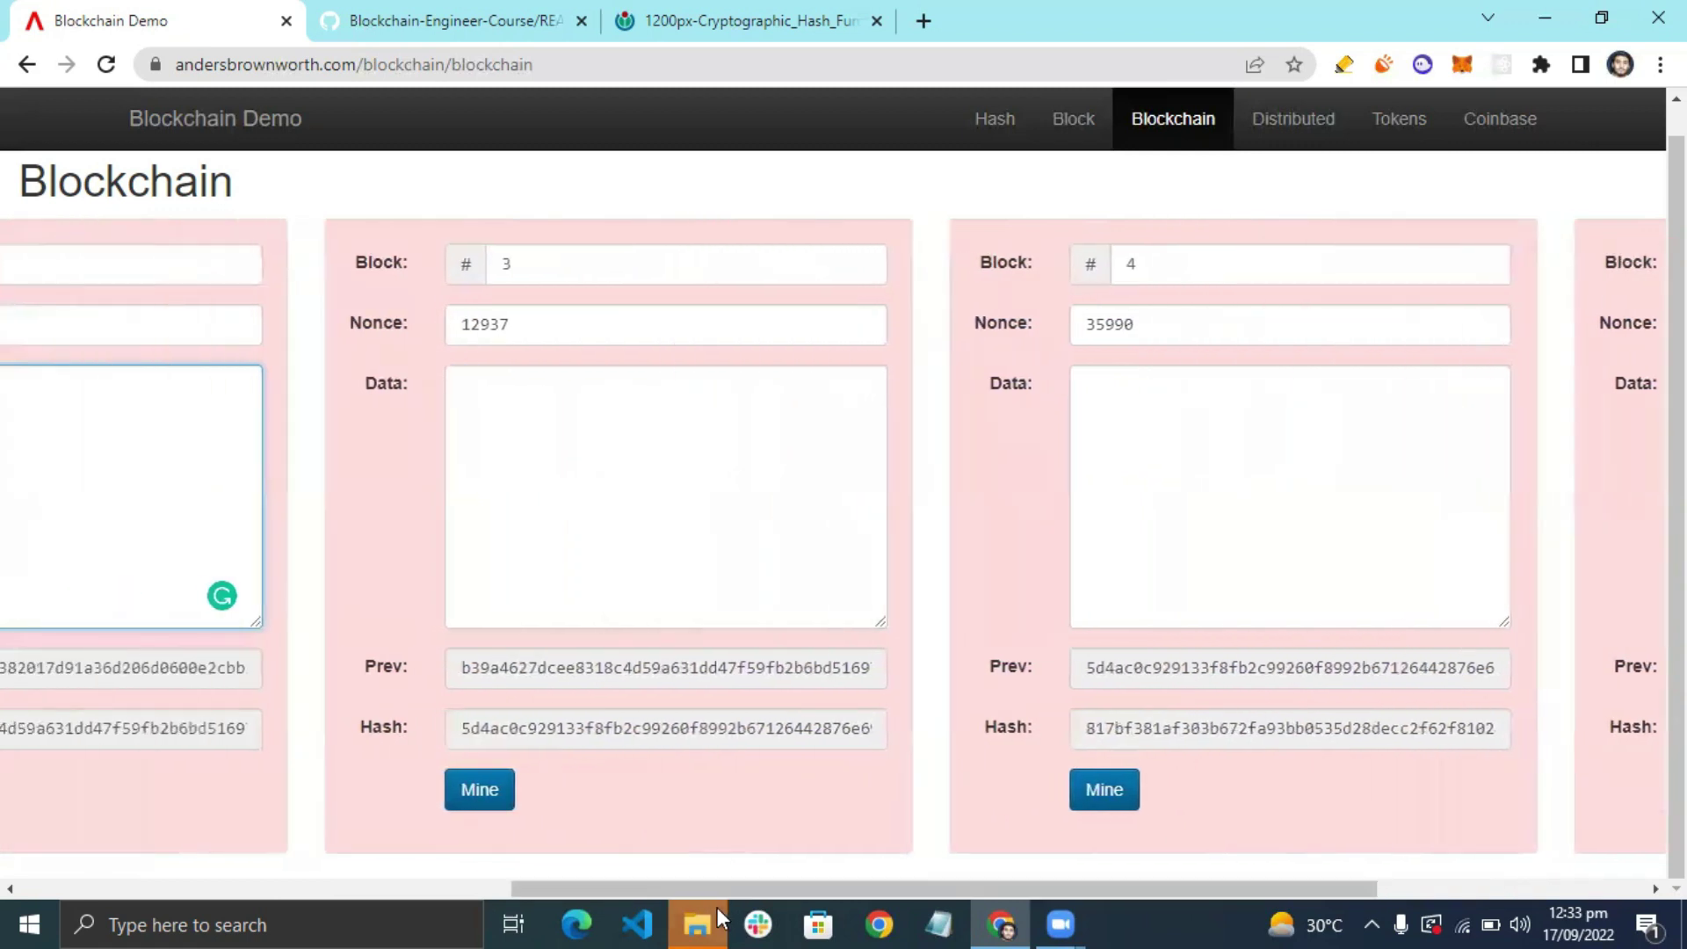
{"action": "left_click", "coordinate": [404, 889]}
{"action": "left_click_drag", "start_coordinate": [404, 889], "coordinate": [487, 889]}
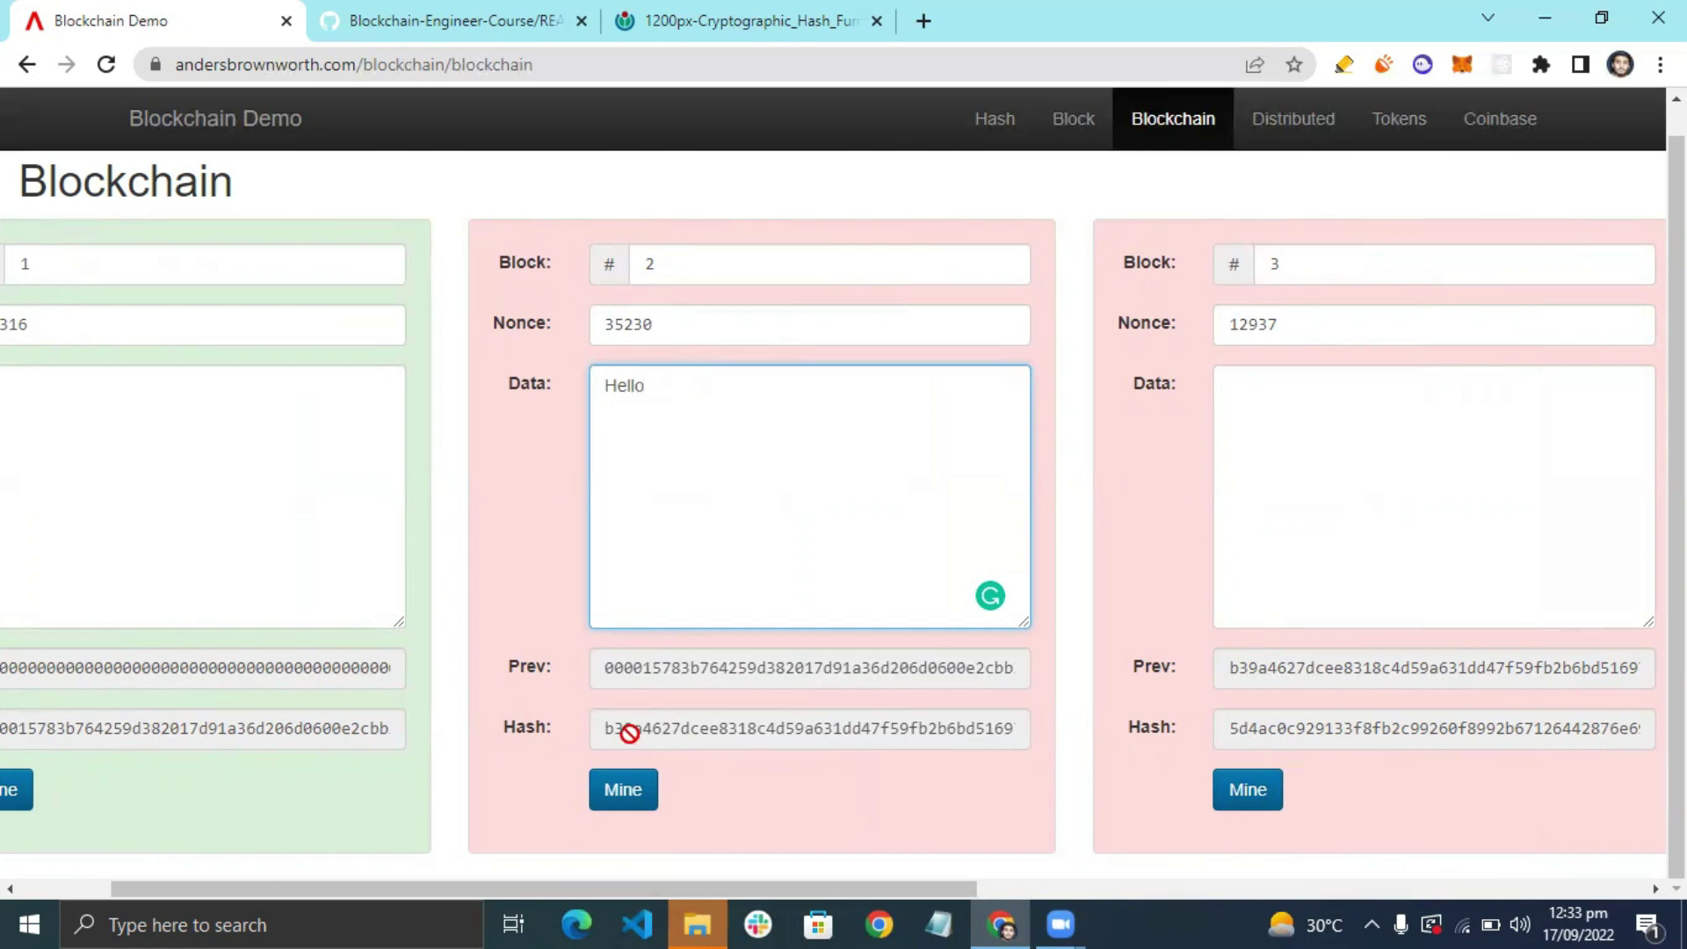
Mine blocks 2, 3, 4 and 5 in order and review the re-mined chain.
{"action": "left_click", "coordinate": [625, 789]}
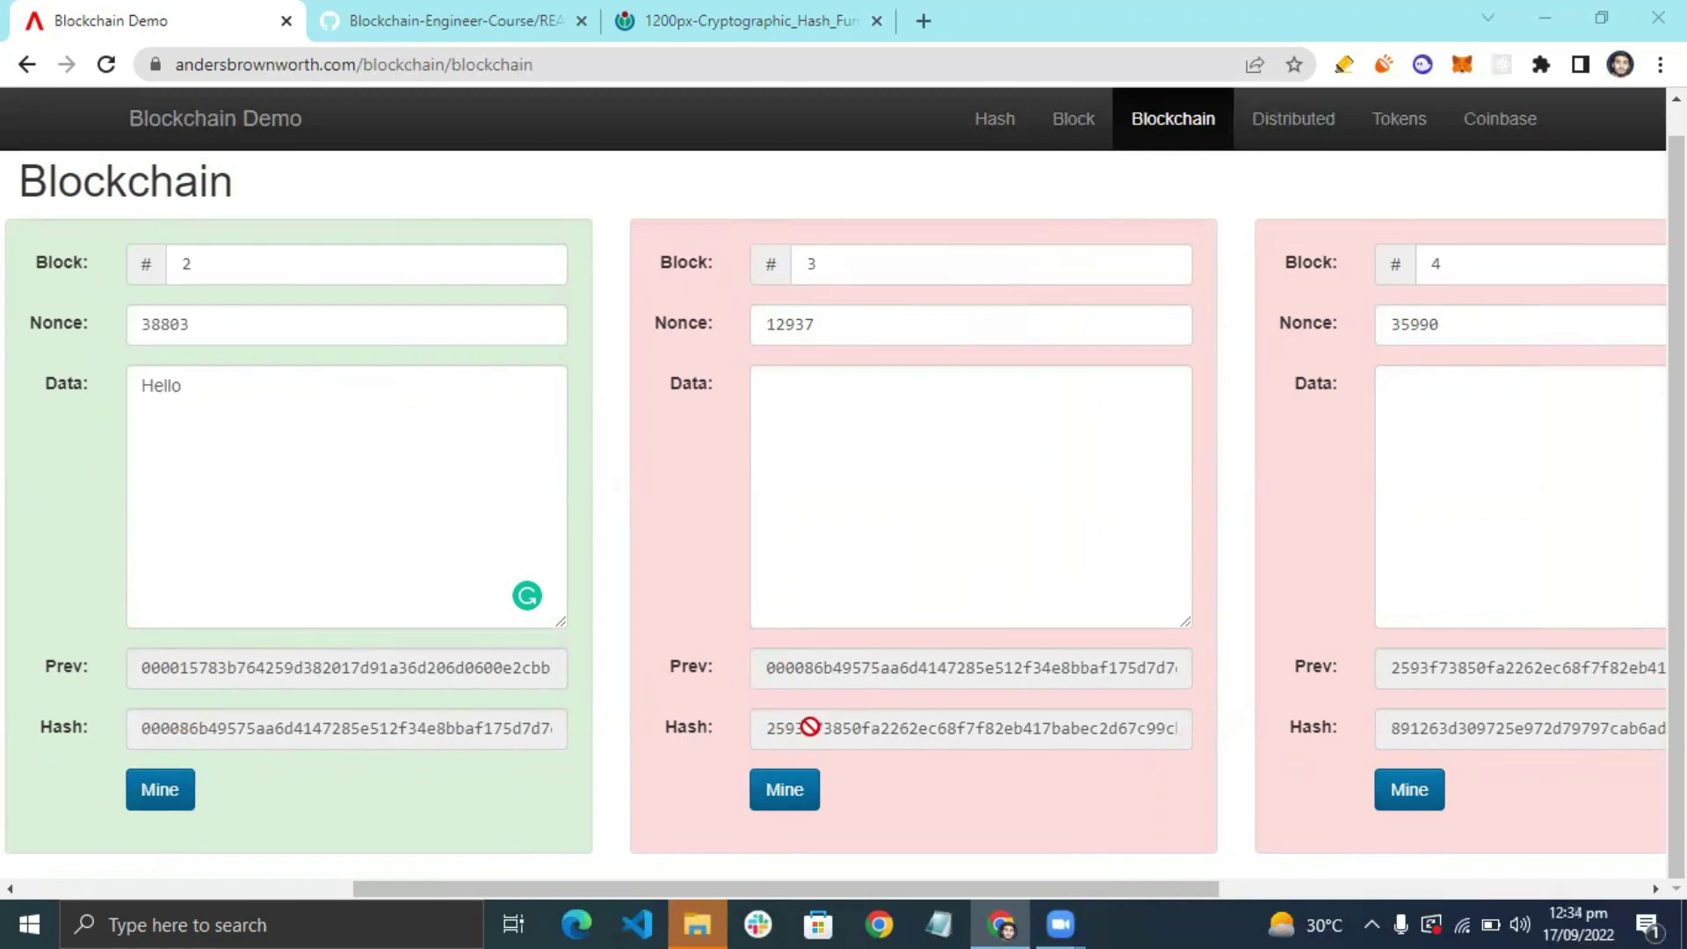
{"action": "left_click", "coordinate": [802, 788]}
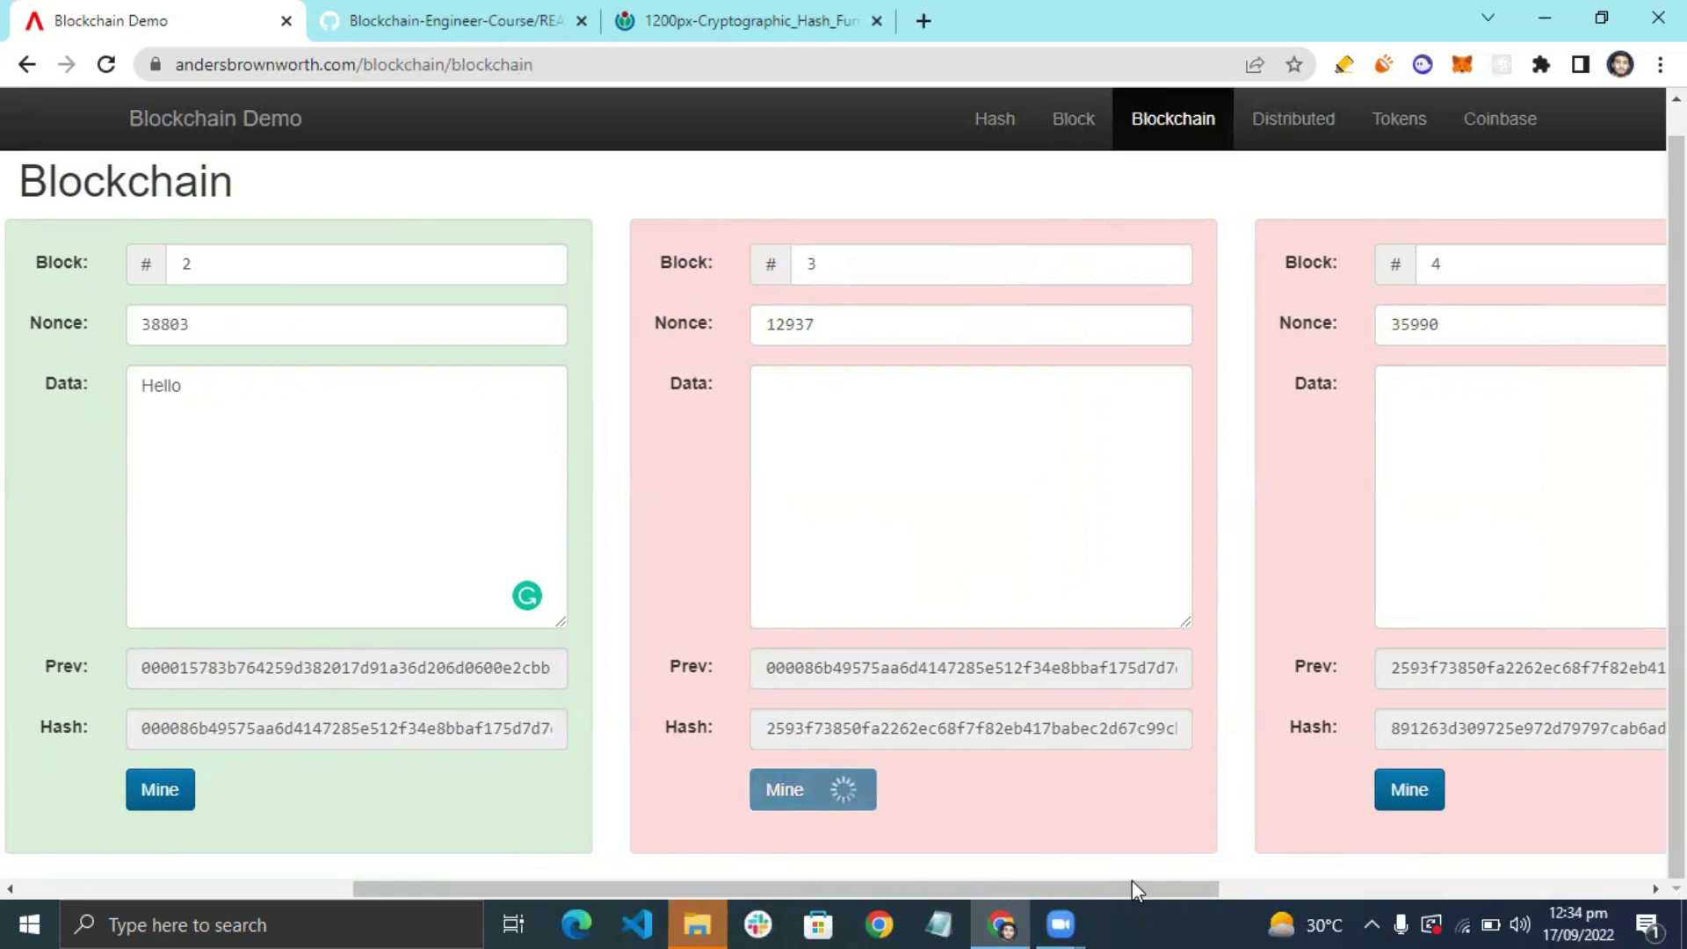
{"action": "scroll", "coordinate": [1132, 878], "scroll_direction": "right", "scroll_amount": 5}
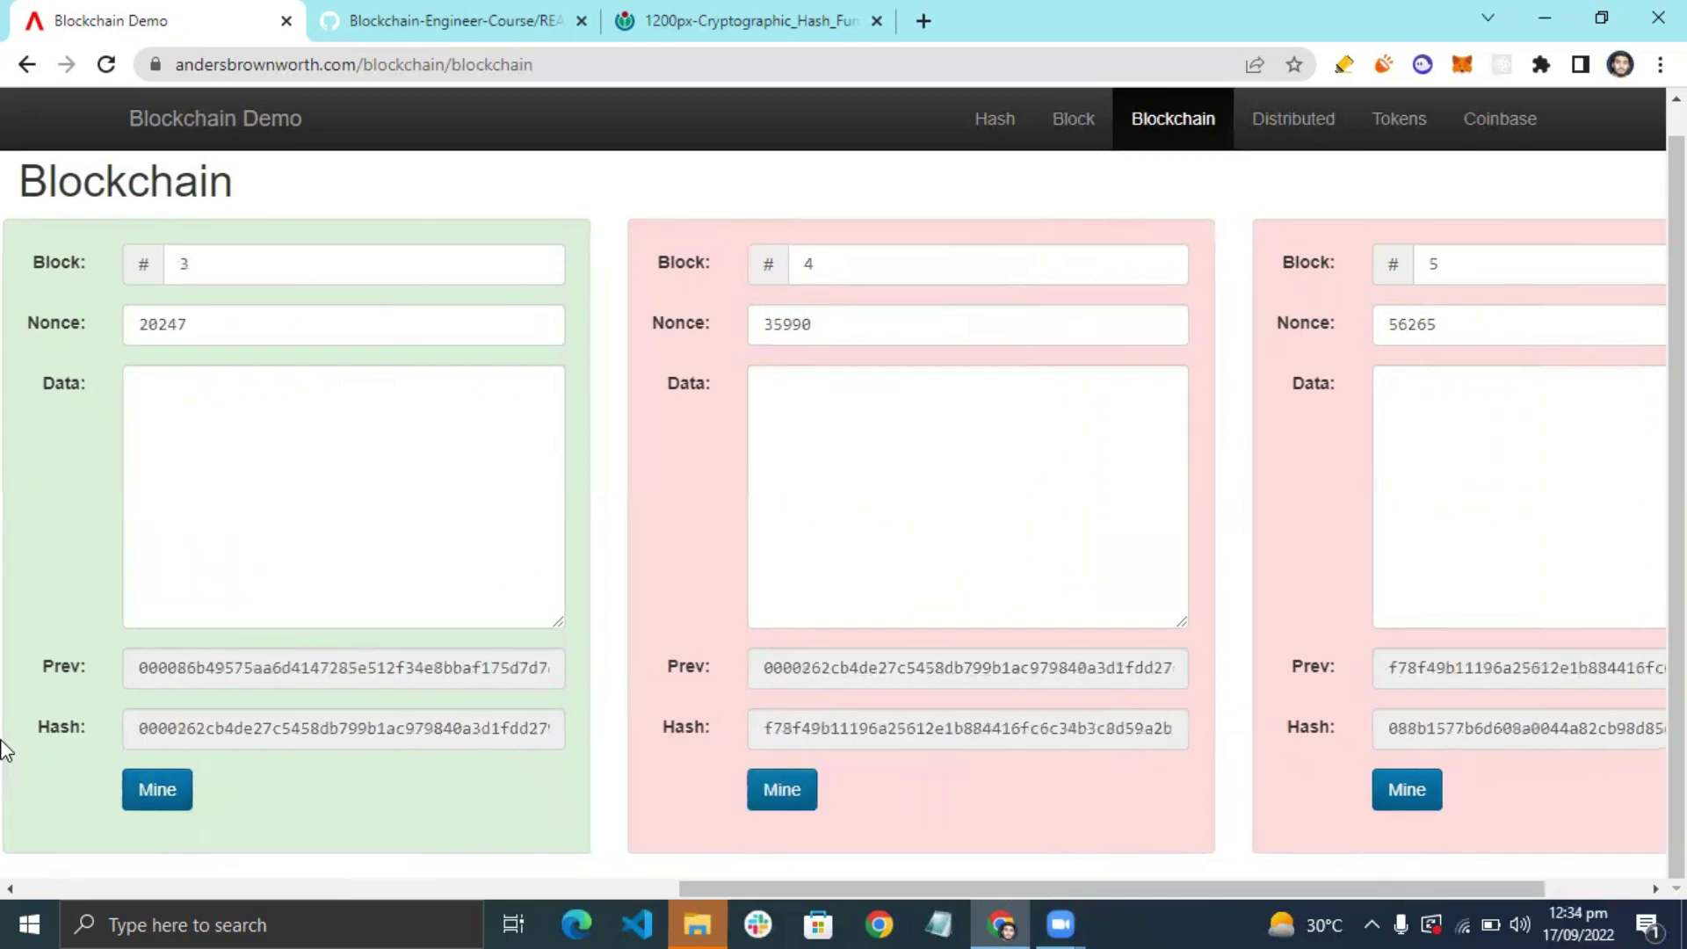
{"action": "left_click_drag", "start_coordinate": [855, 893], "coordinate": [1047, 872]}
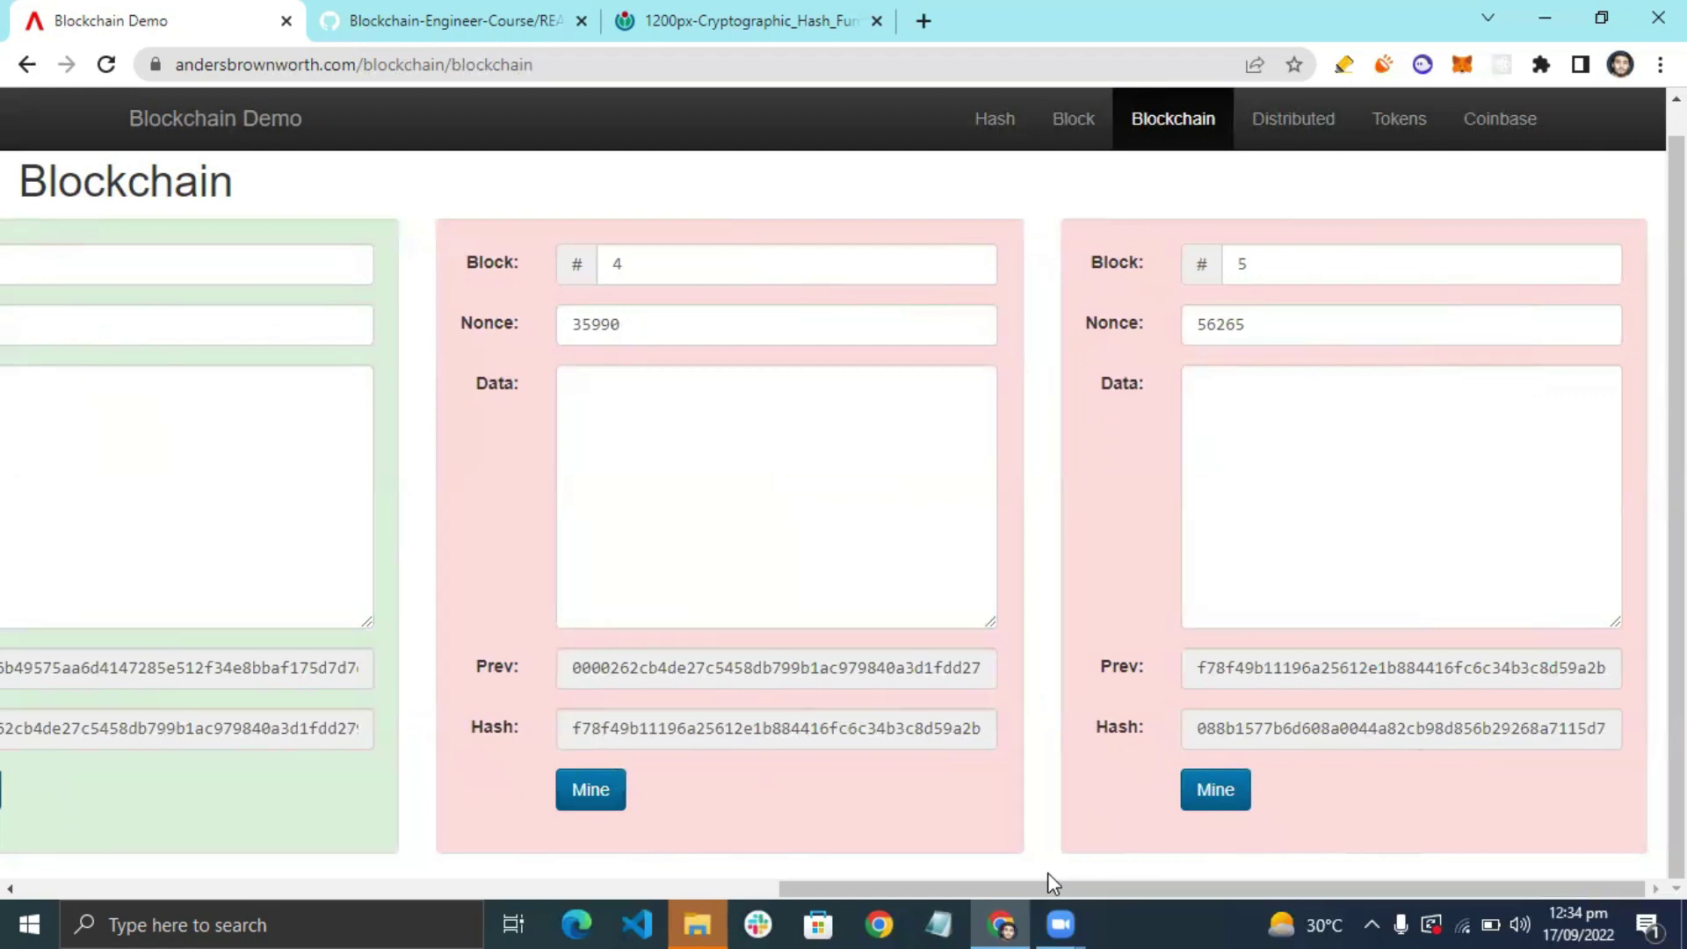
{"action": "left_click", "coordinate": [569, 799]}
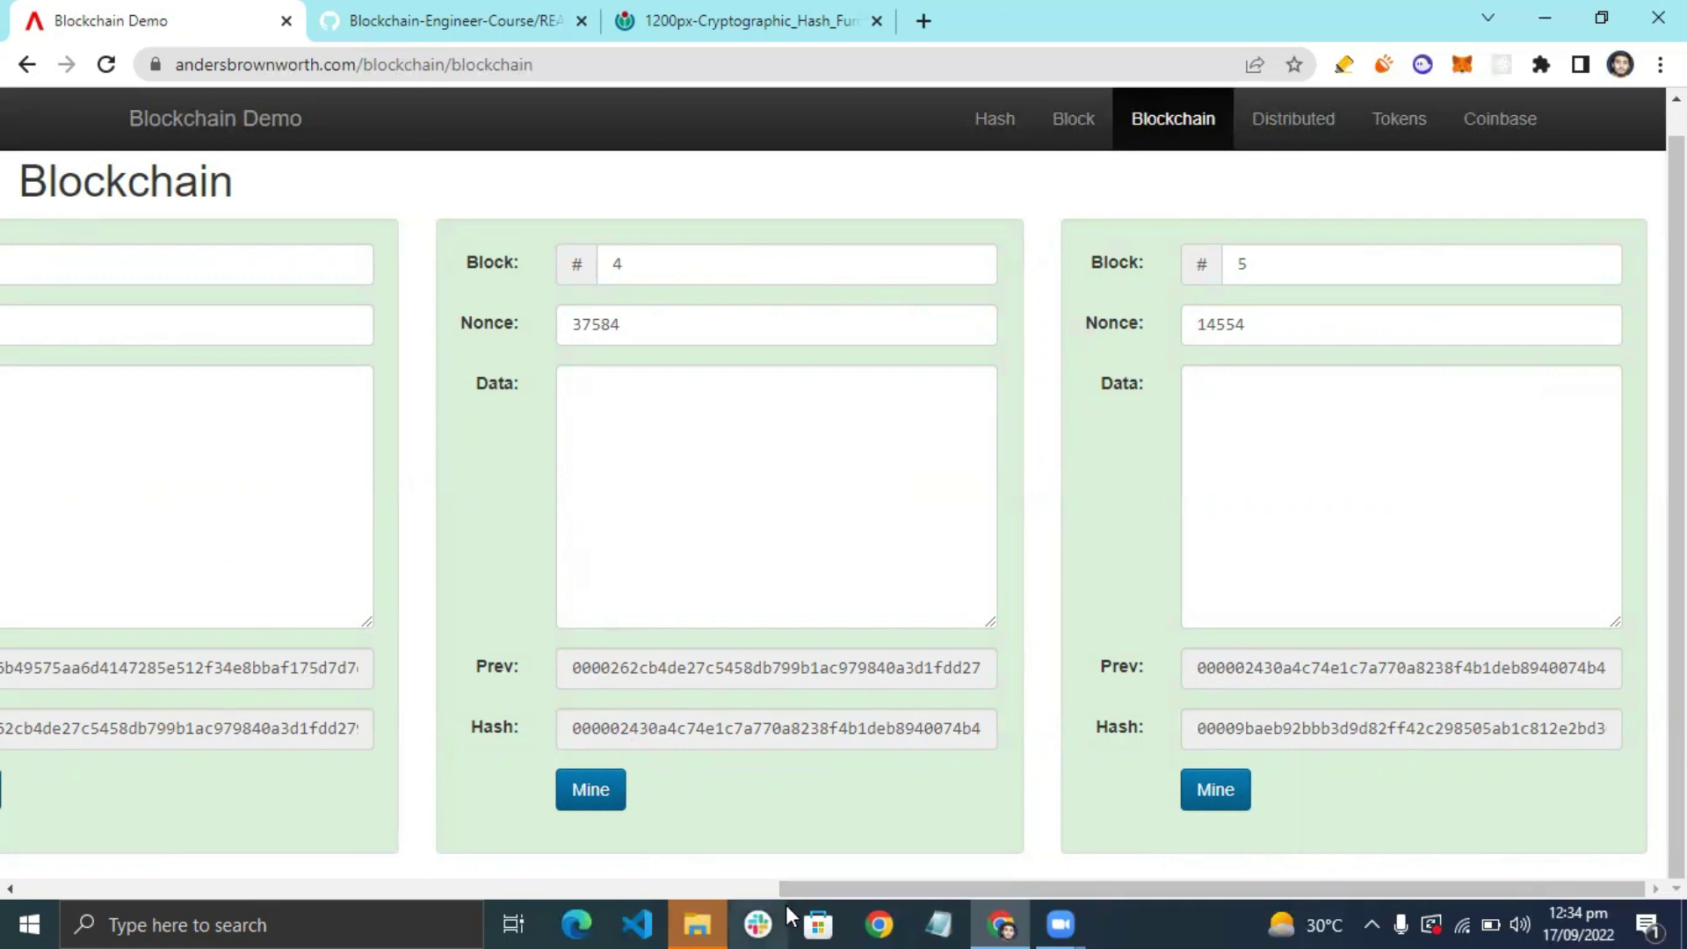
{"action": "left_click_drag", "start_coordinate": [788, 882], "coordinate": [240, 852]}
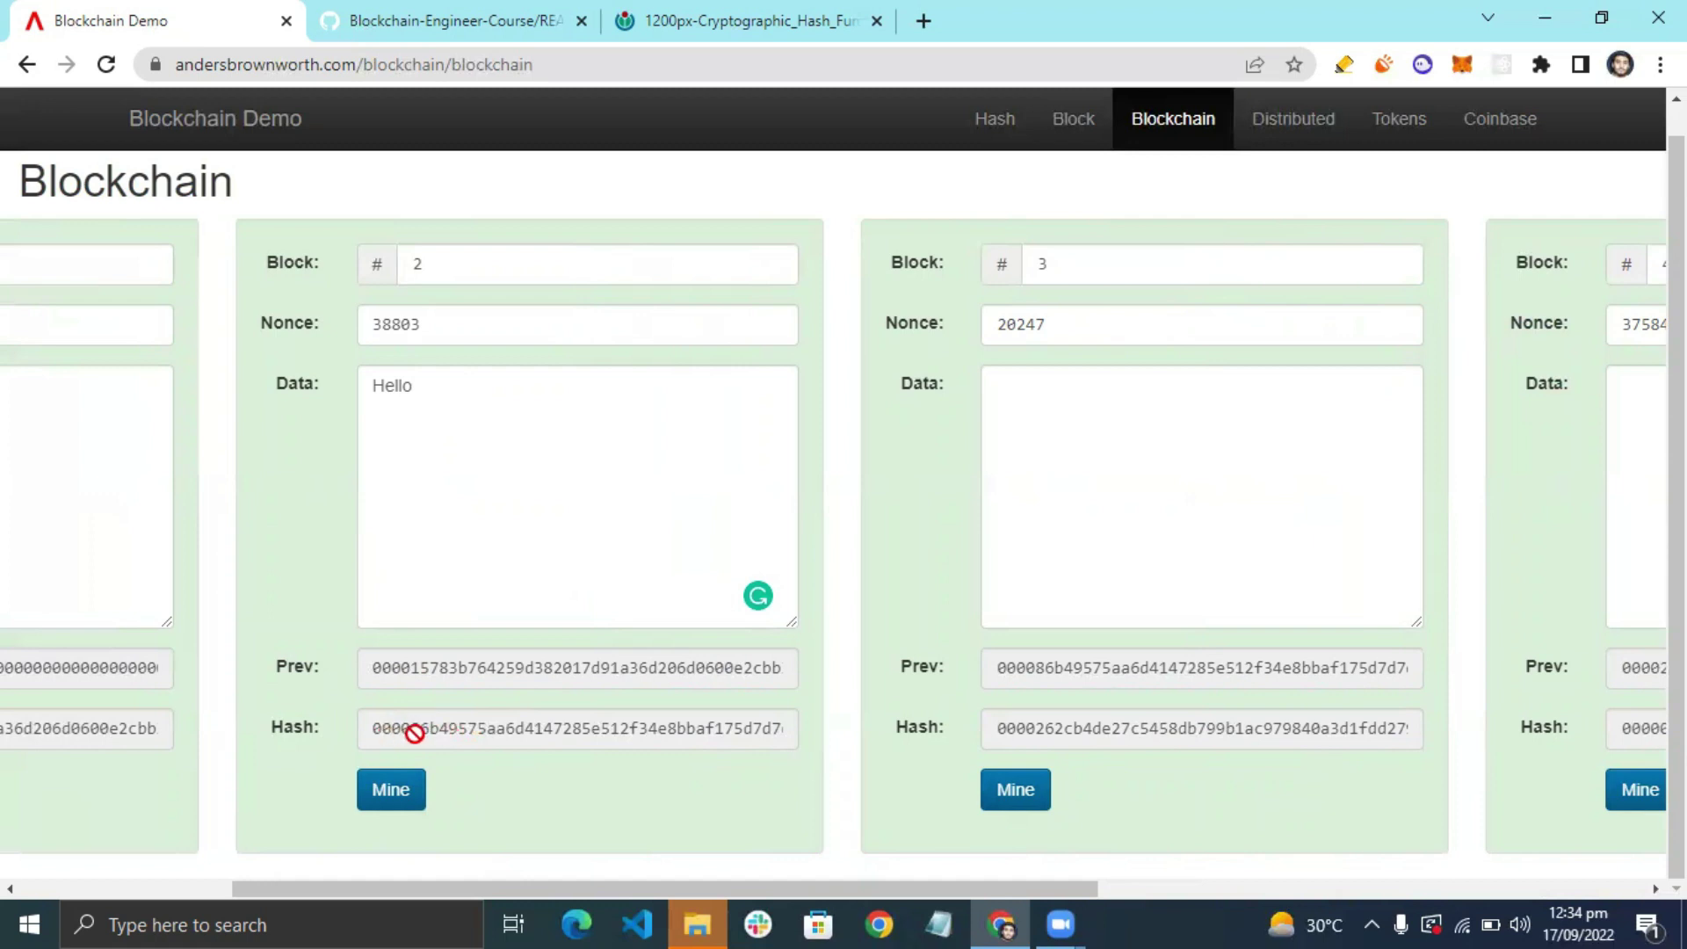
{"action": "left_click_drag", "start_coordinate": [474, 889], "coordinate": [1329, 858]}
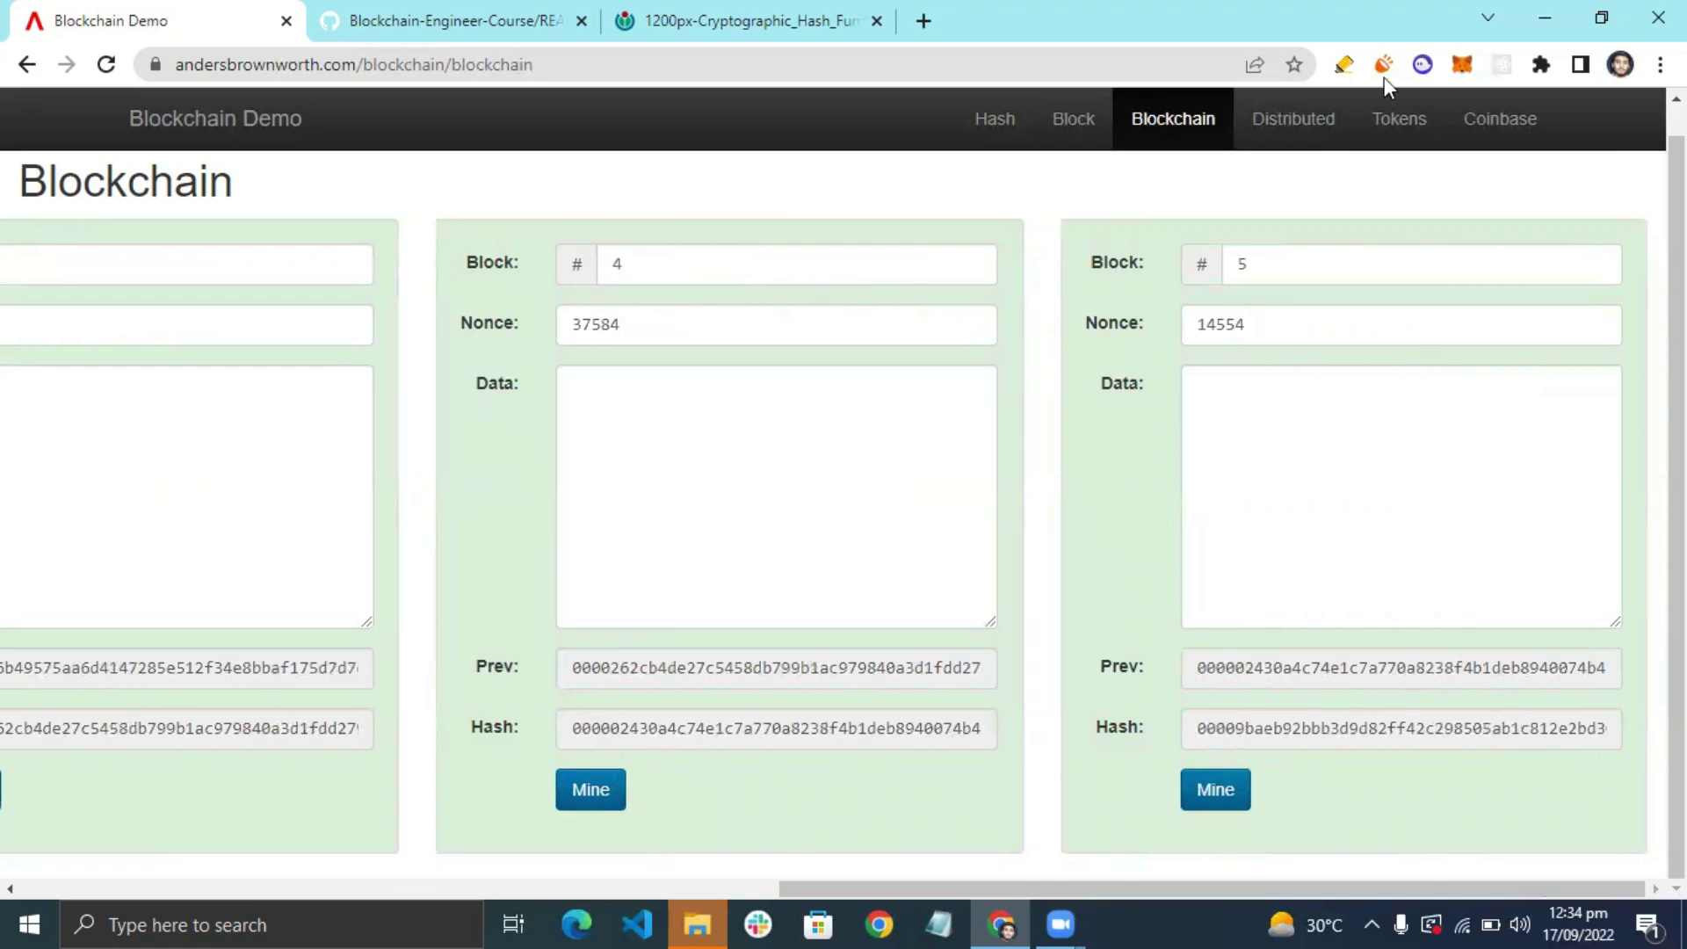
Open the Distributed demo and look through the peers' copies of the blockchain.
{"action": "left_click", "coordinate": [1278, 125]}
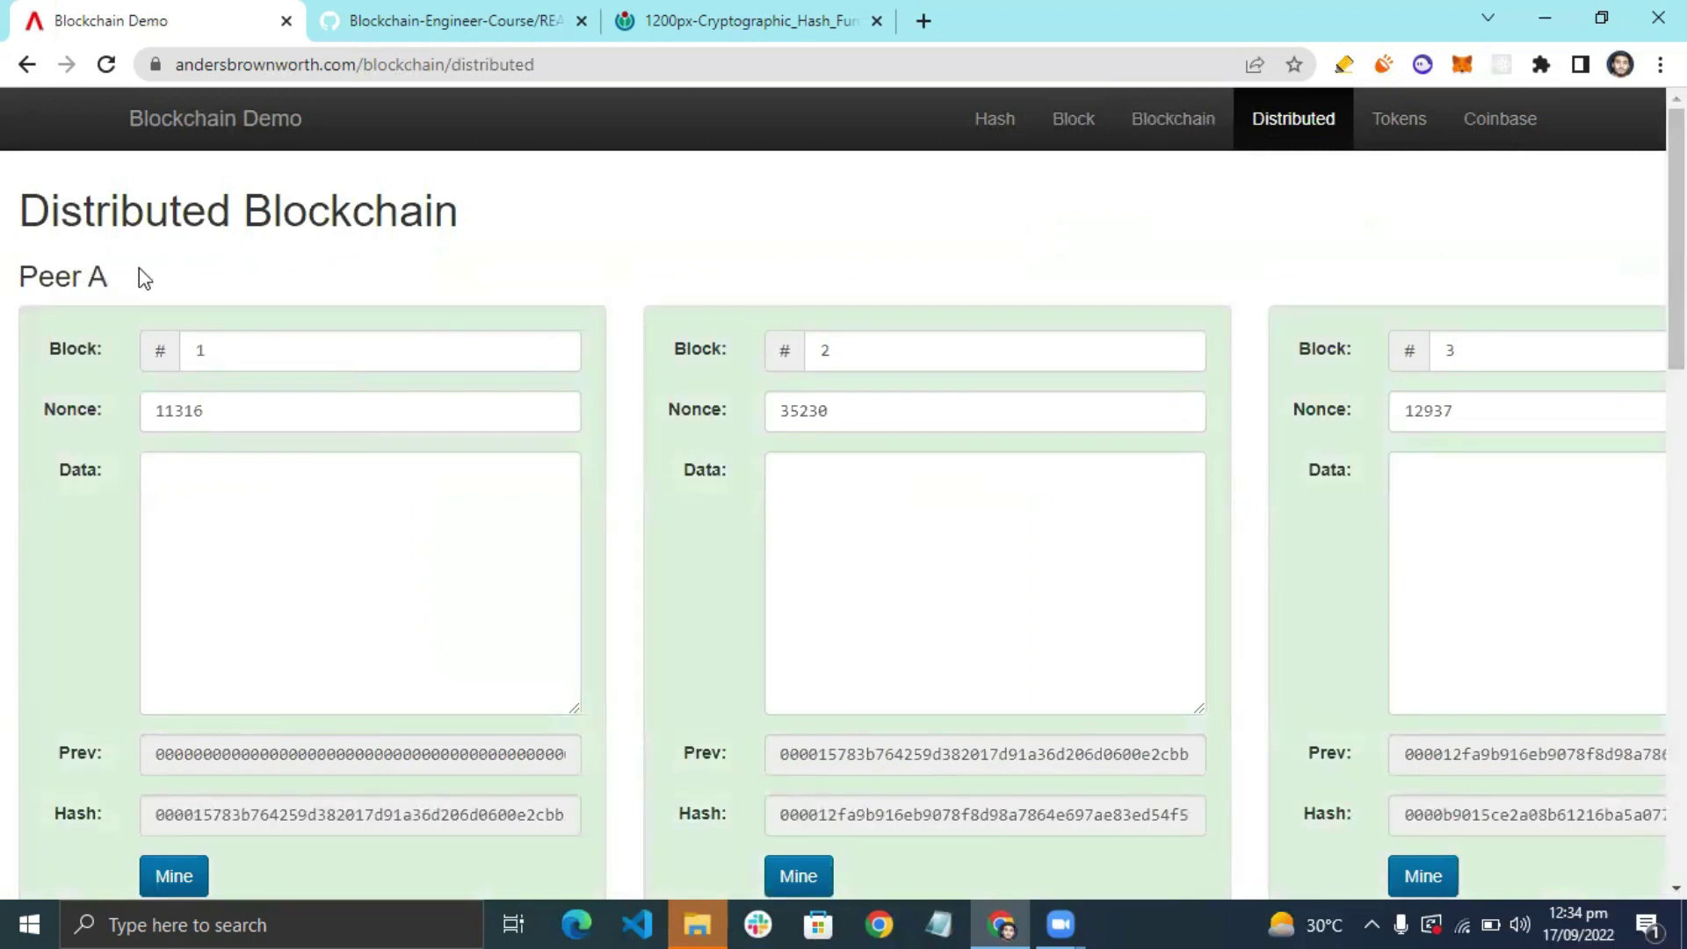
{"action": "scroll", "coordinate": [843, 492], "scroll_direction": "down", "scroll_amount": 8}
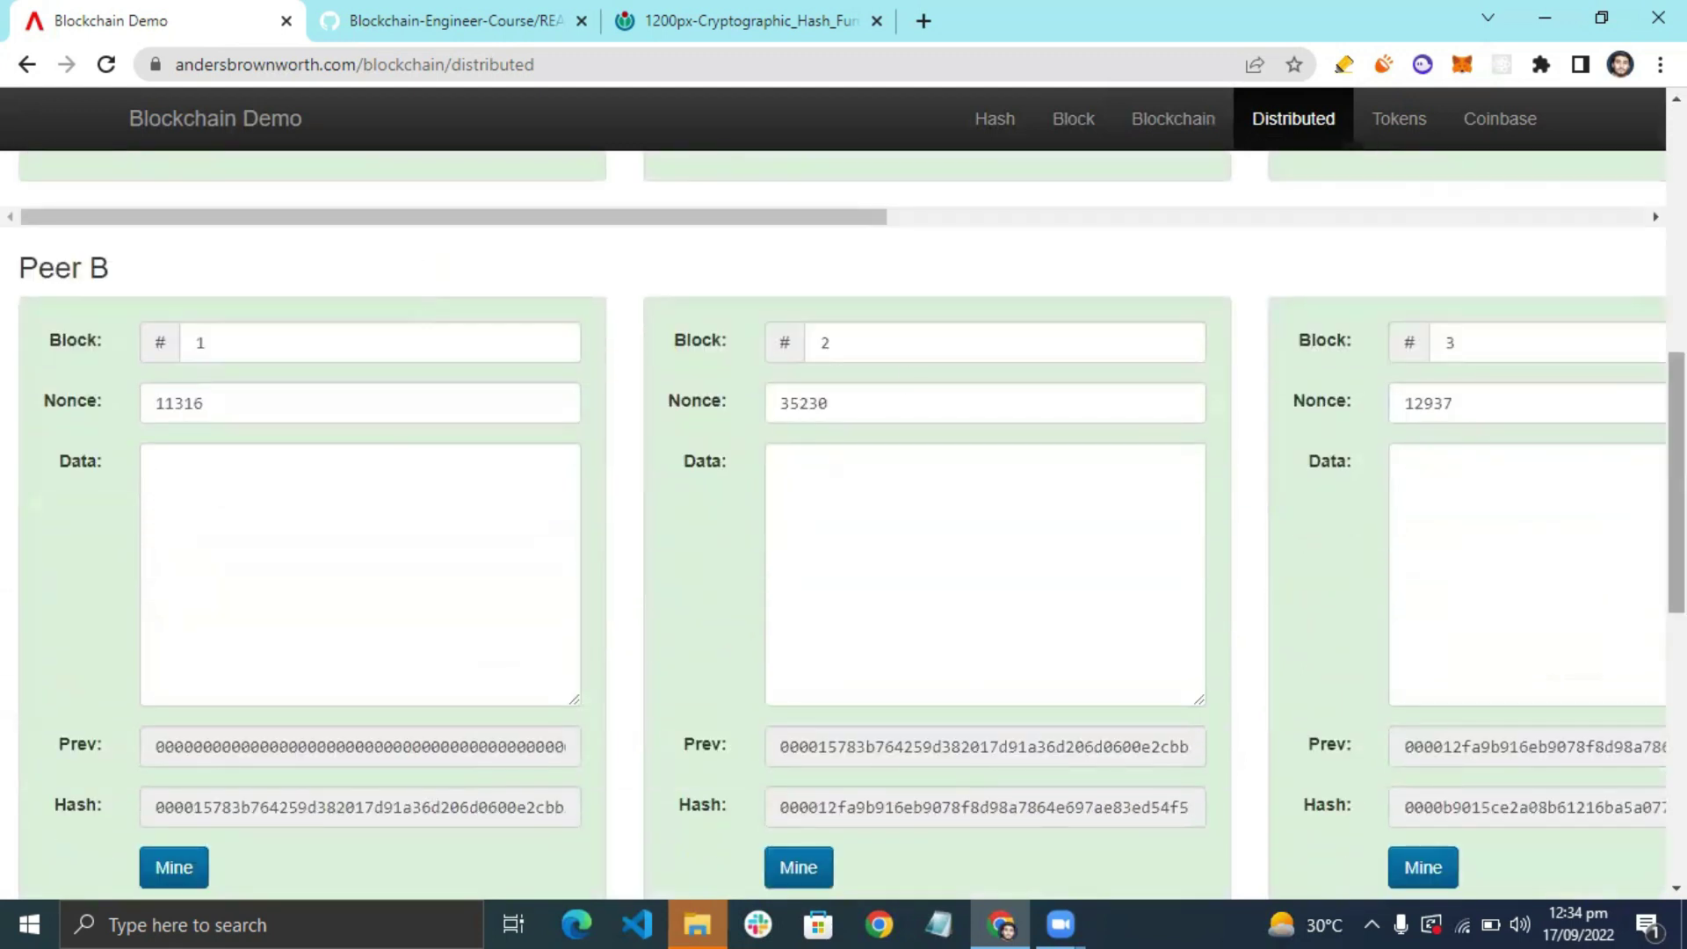
{"action": "scroll", "coordinate": [1611, 592], "scroll_direction": "down", "scroll_amount": 8}
{"action": "scroll", "coordinate": [1625, 422], "scroll_direction": "up", "scroll_amount": 20}
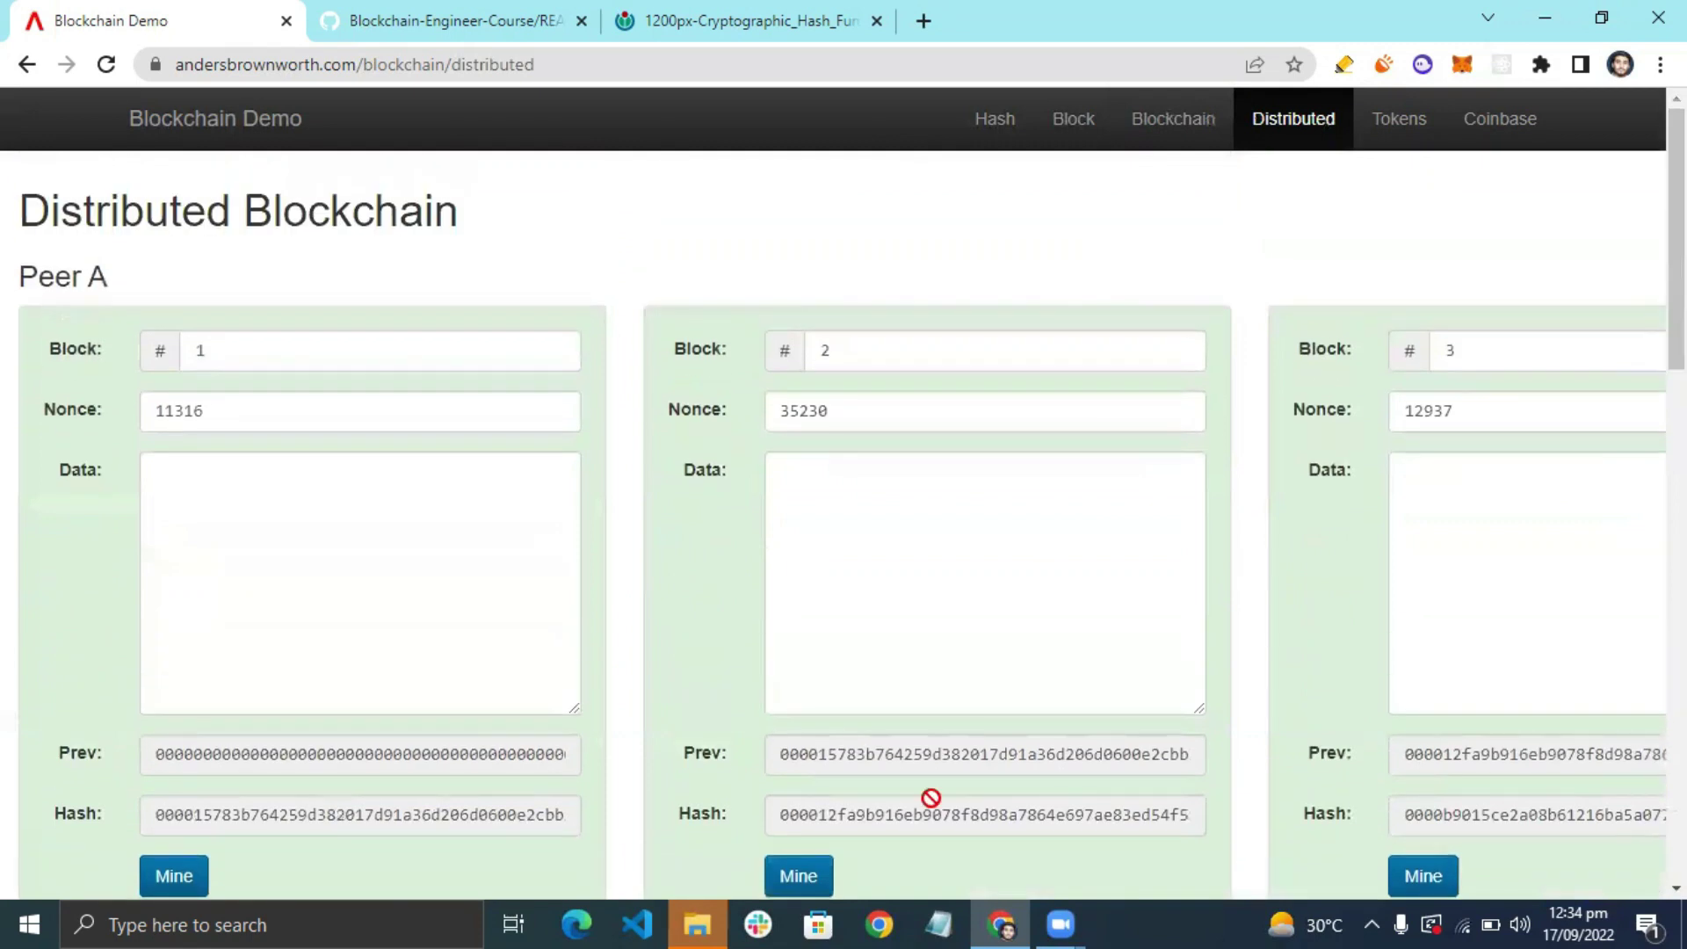
Enter "Hello" as the data of block 4 in Peer A's chain.
{"action": "scroll", "coordinate": [962, 637], "scroll_direction": "down", "scroll_amount": 3}
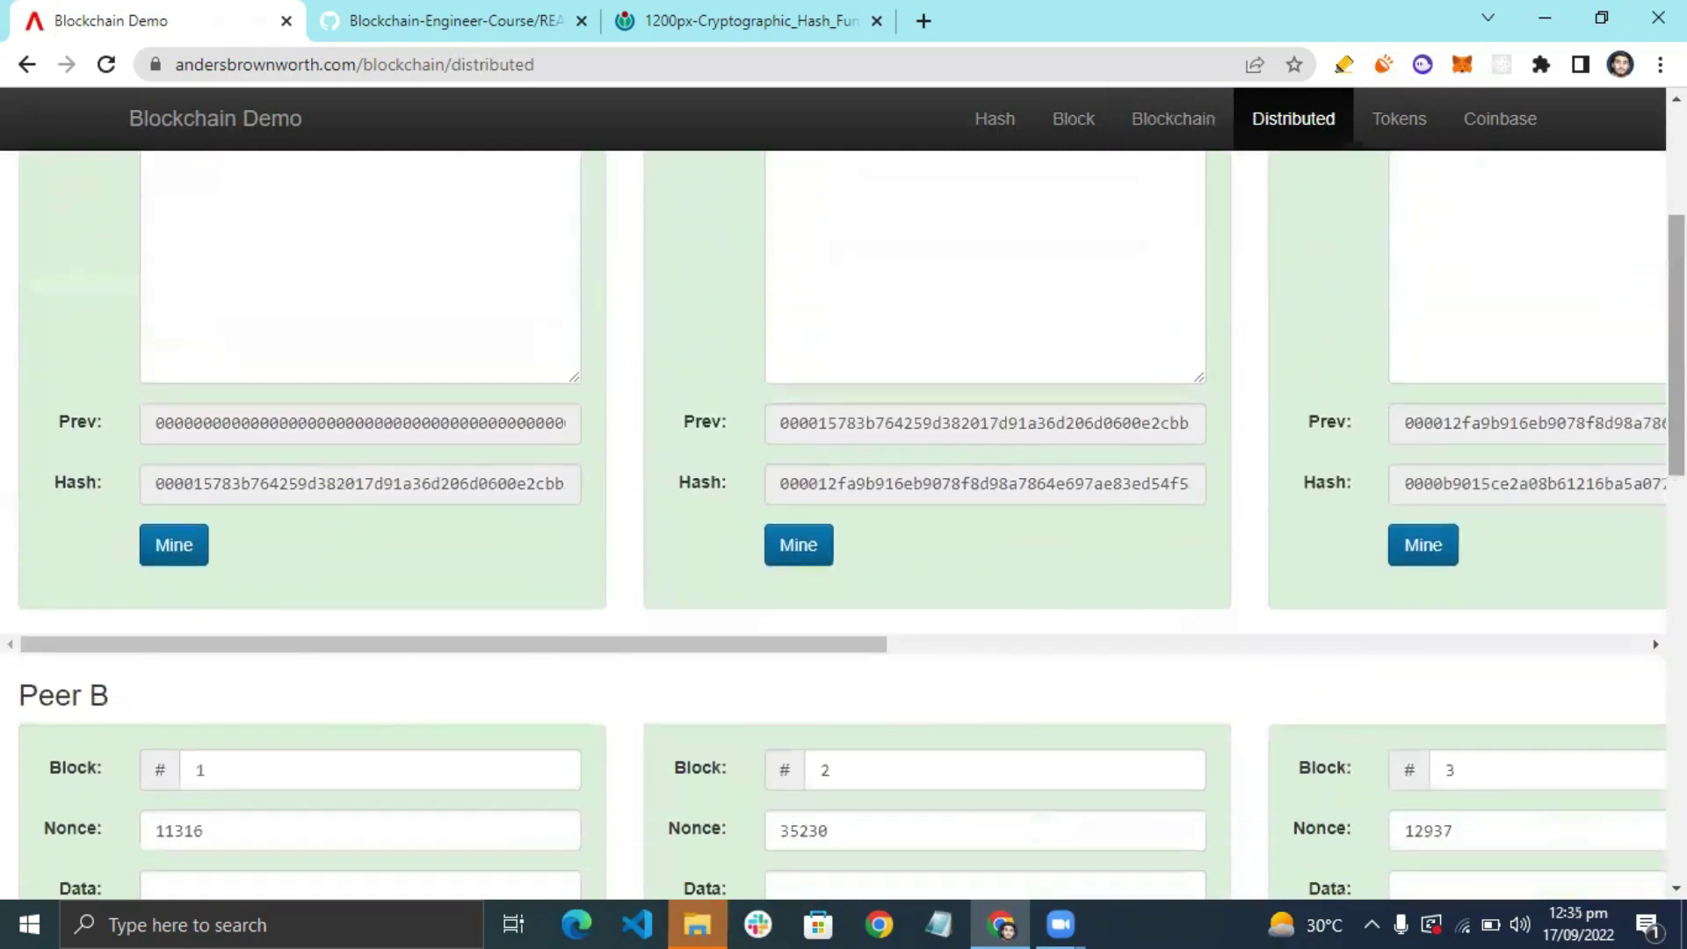
{"action": "left_click_drag", "start_coordinate": [886, 650], "coordinate": [1612, 648]}
{"action": "scroll", "coordinate": [1613, 647], "scroll_direction": "up", "scroll_amount": 3}
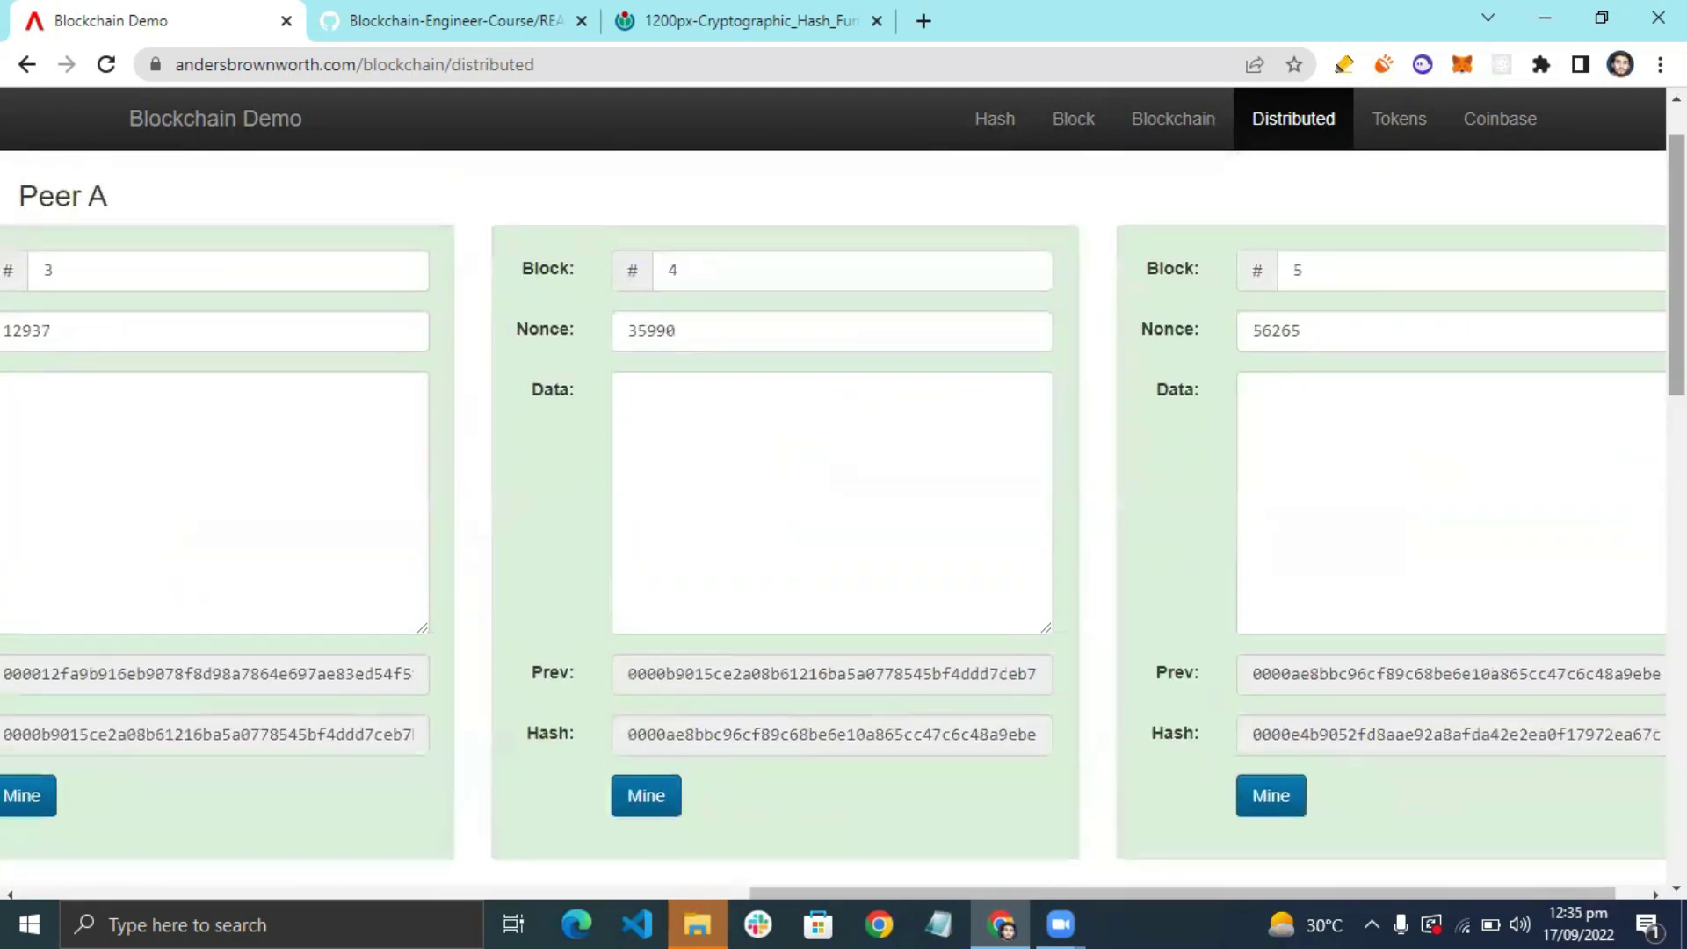
{"action": "left_click", "coordinate": [707, 402]}
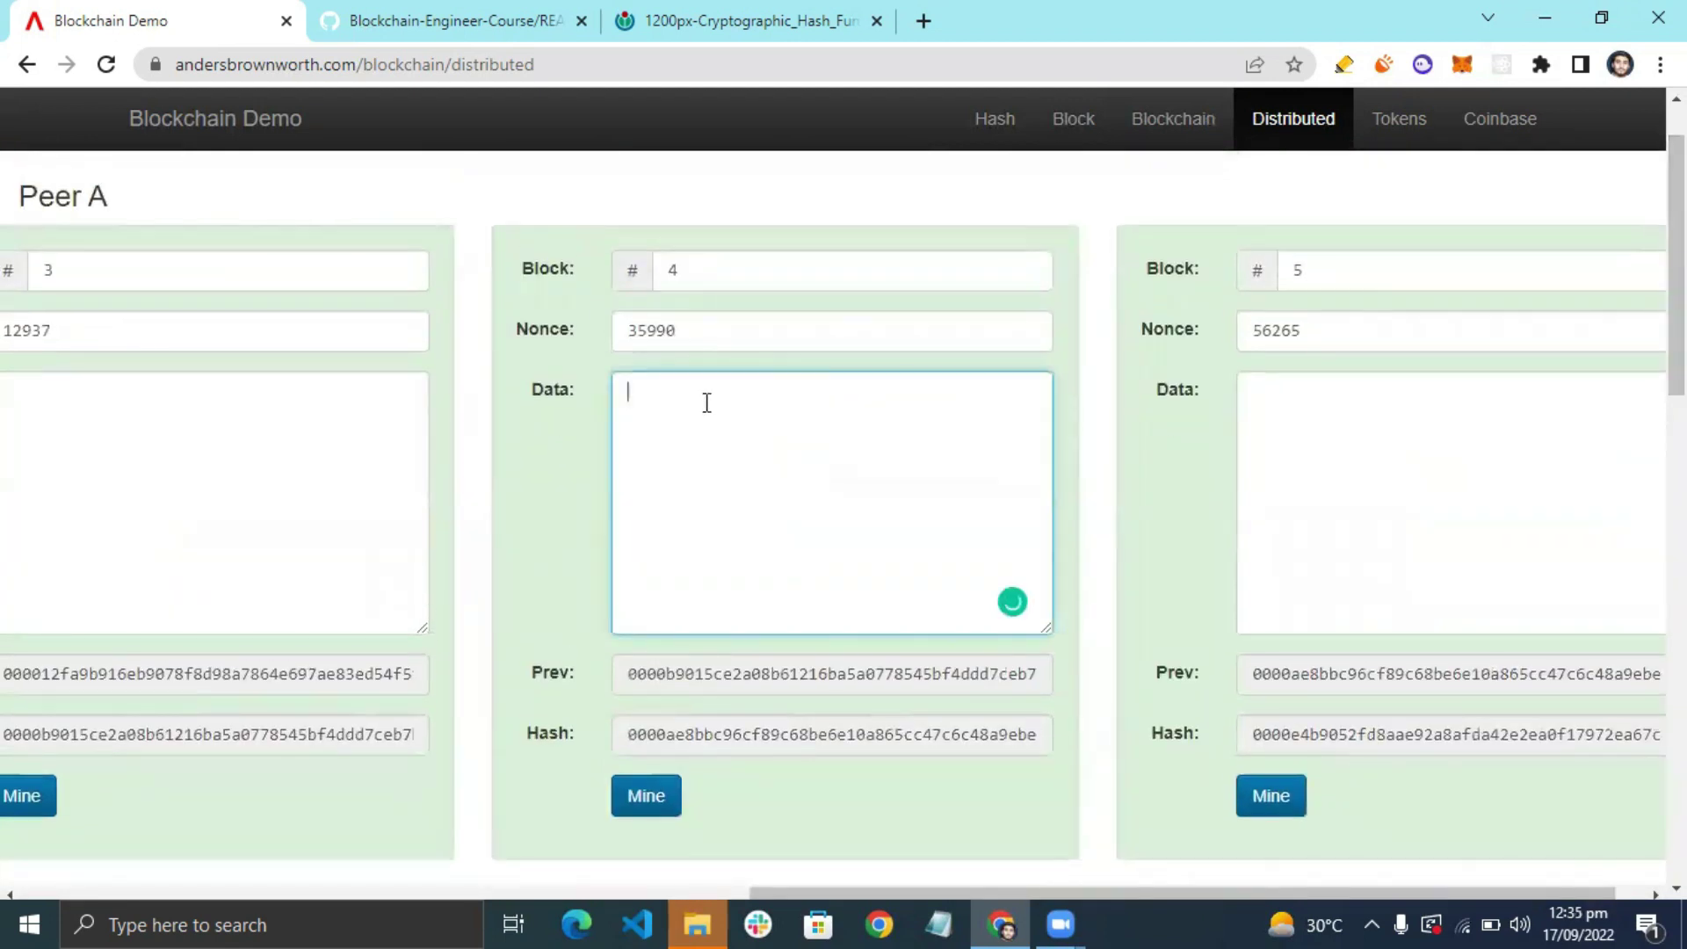
{"action": "type", "text": "Hello"}
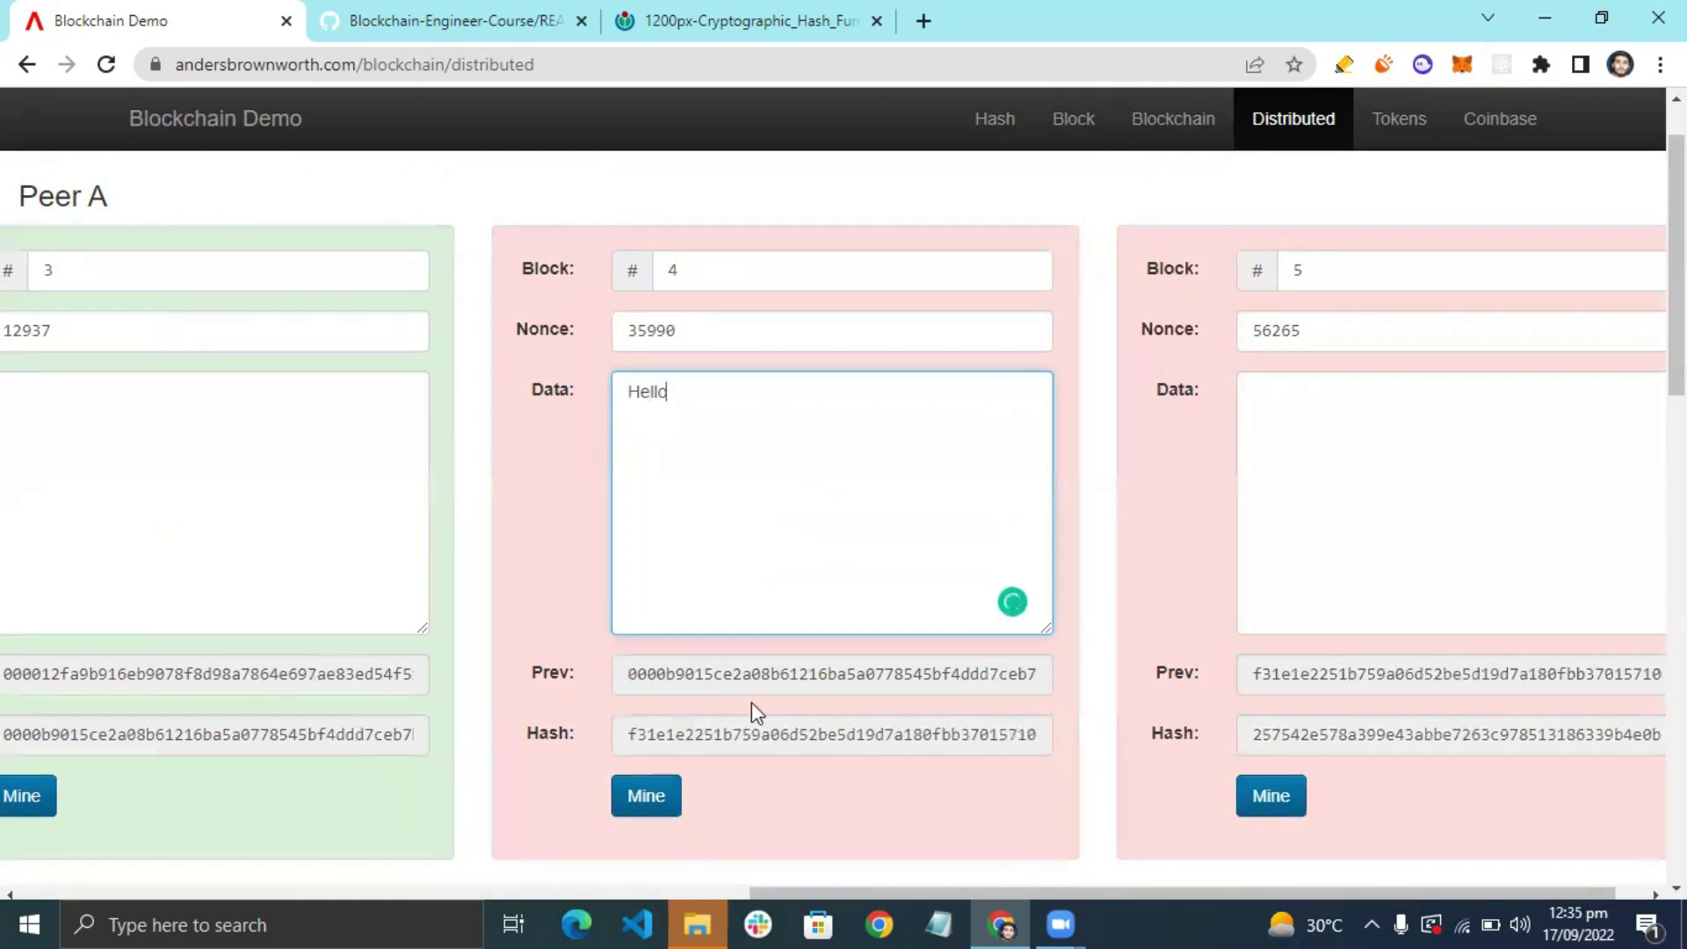
Mine Peer A's block 4, choosing to wait for the unresponsive page, and view Peer B's chain meanwhile.
{"action": "left_click", "coordinate": [659, 795]}
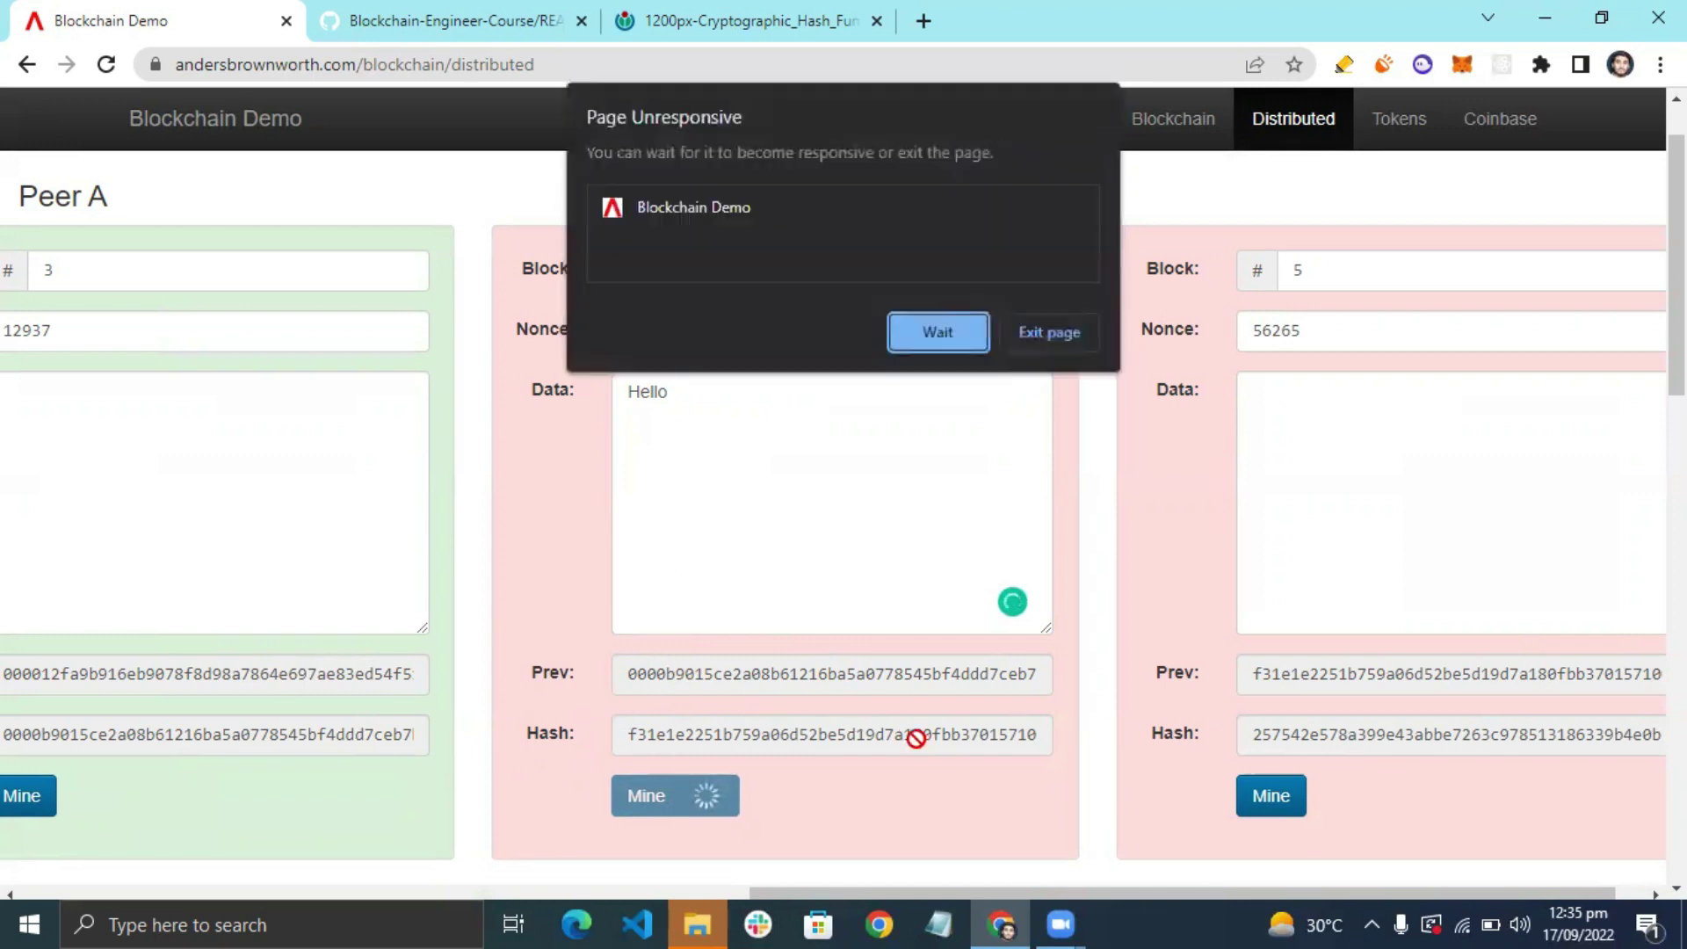
{"action": "left_click", "coordinate": [932, 338]}
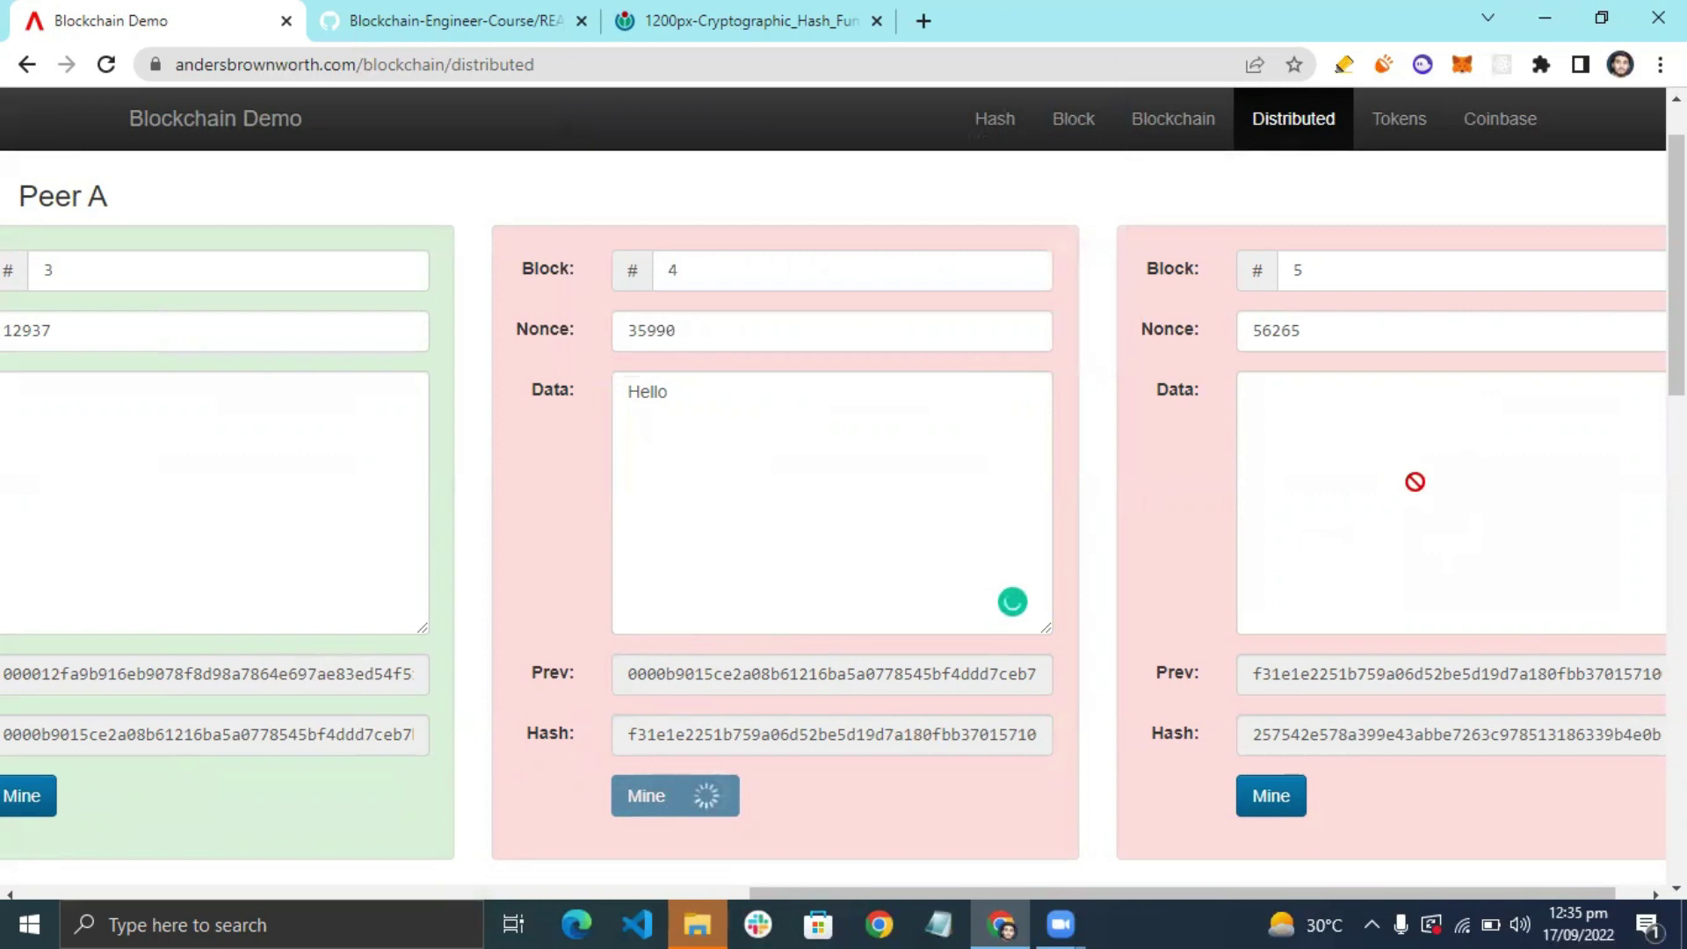
{"action": "scroll", "coordinate": [1414, 481], "scroll_direction": "down", "scroll_amount": 1}
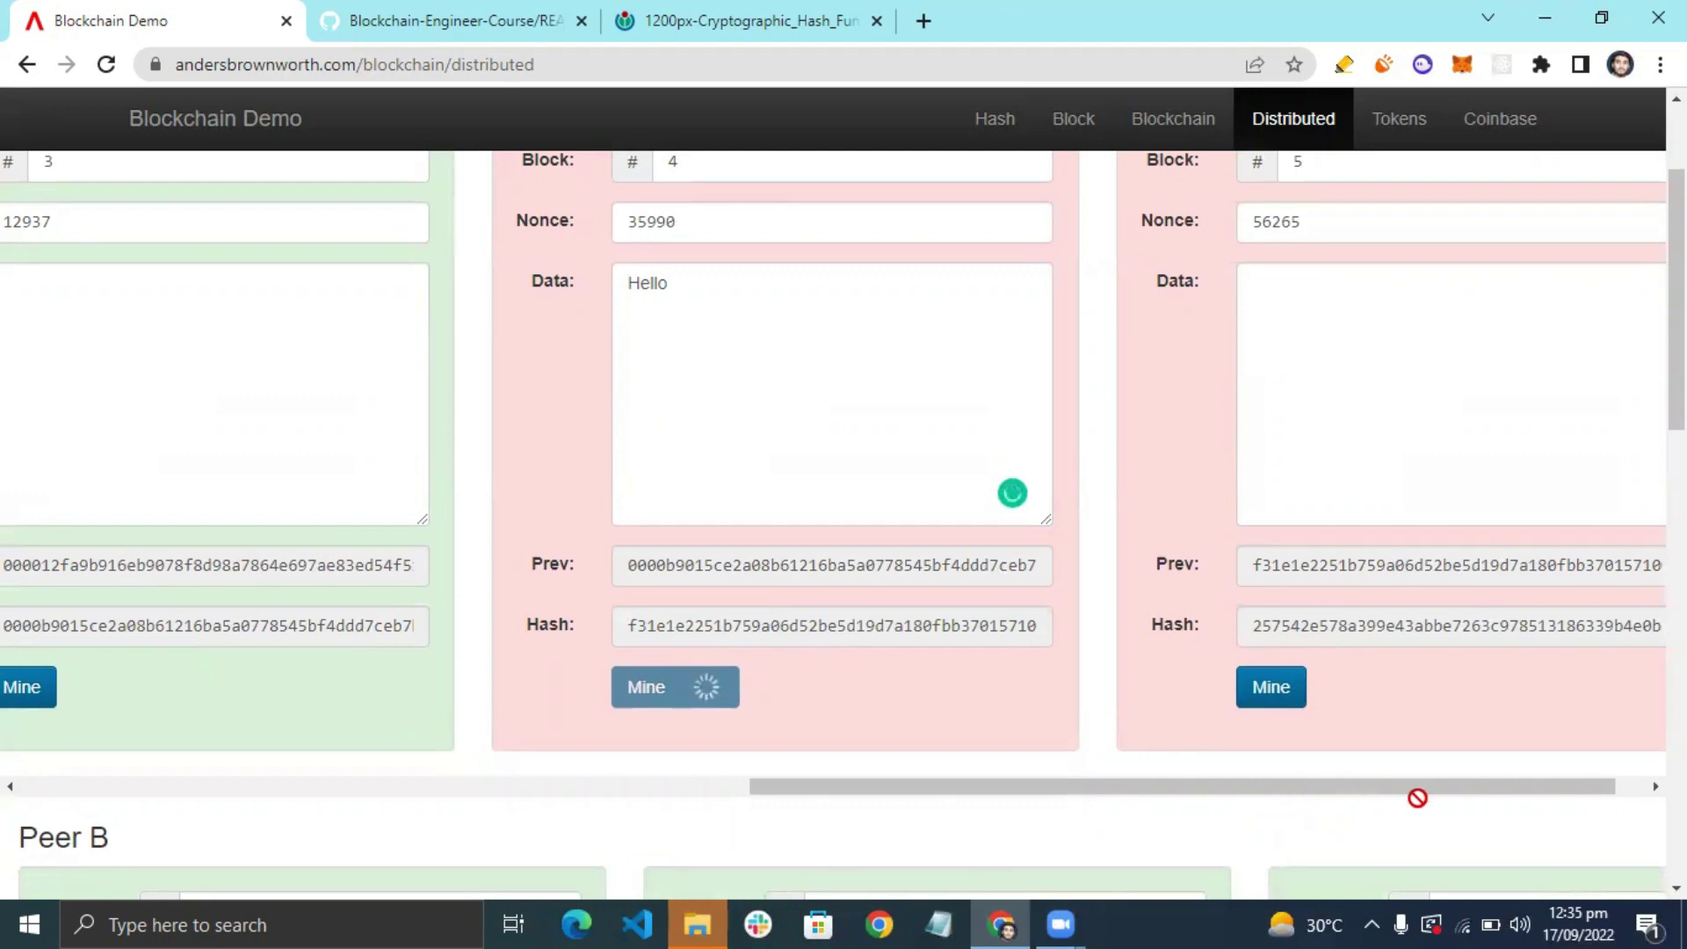
{"action": "scroll", "coordinate": [843, 492], "scroll_direction": "down", "scroll_amount": 5}
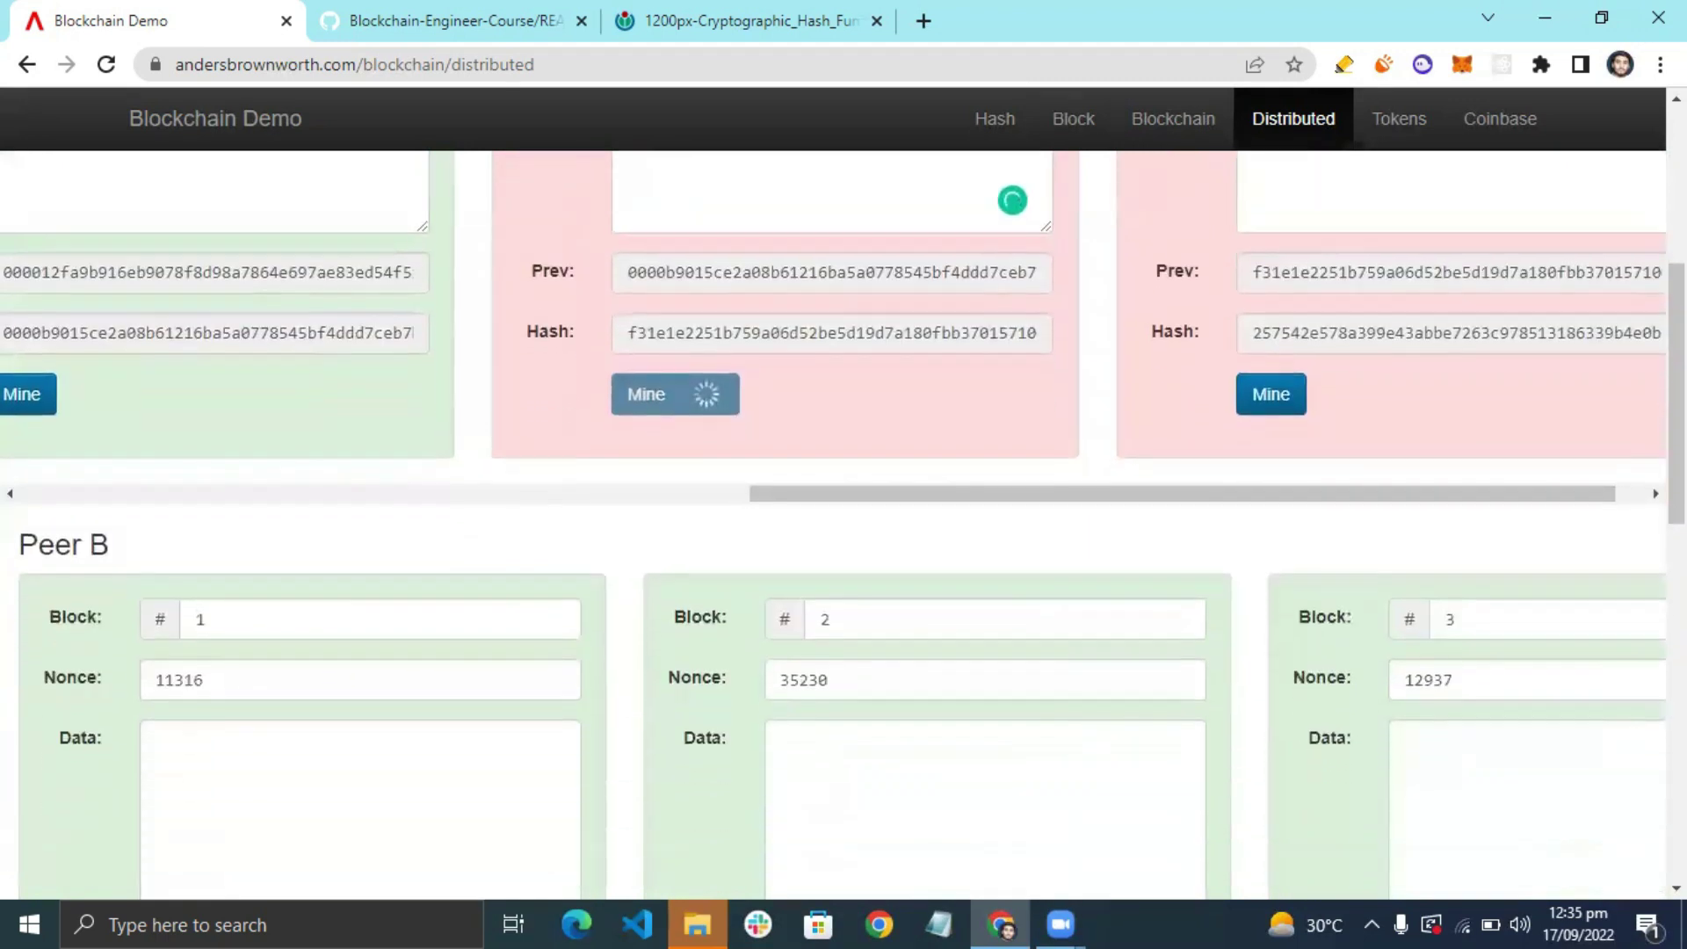
{"action": "scroll", "coordinate": [1014, 328], "scroll_direction": "up", "scroll_amount": 4}
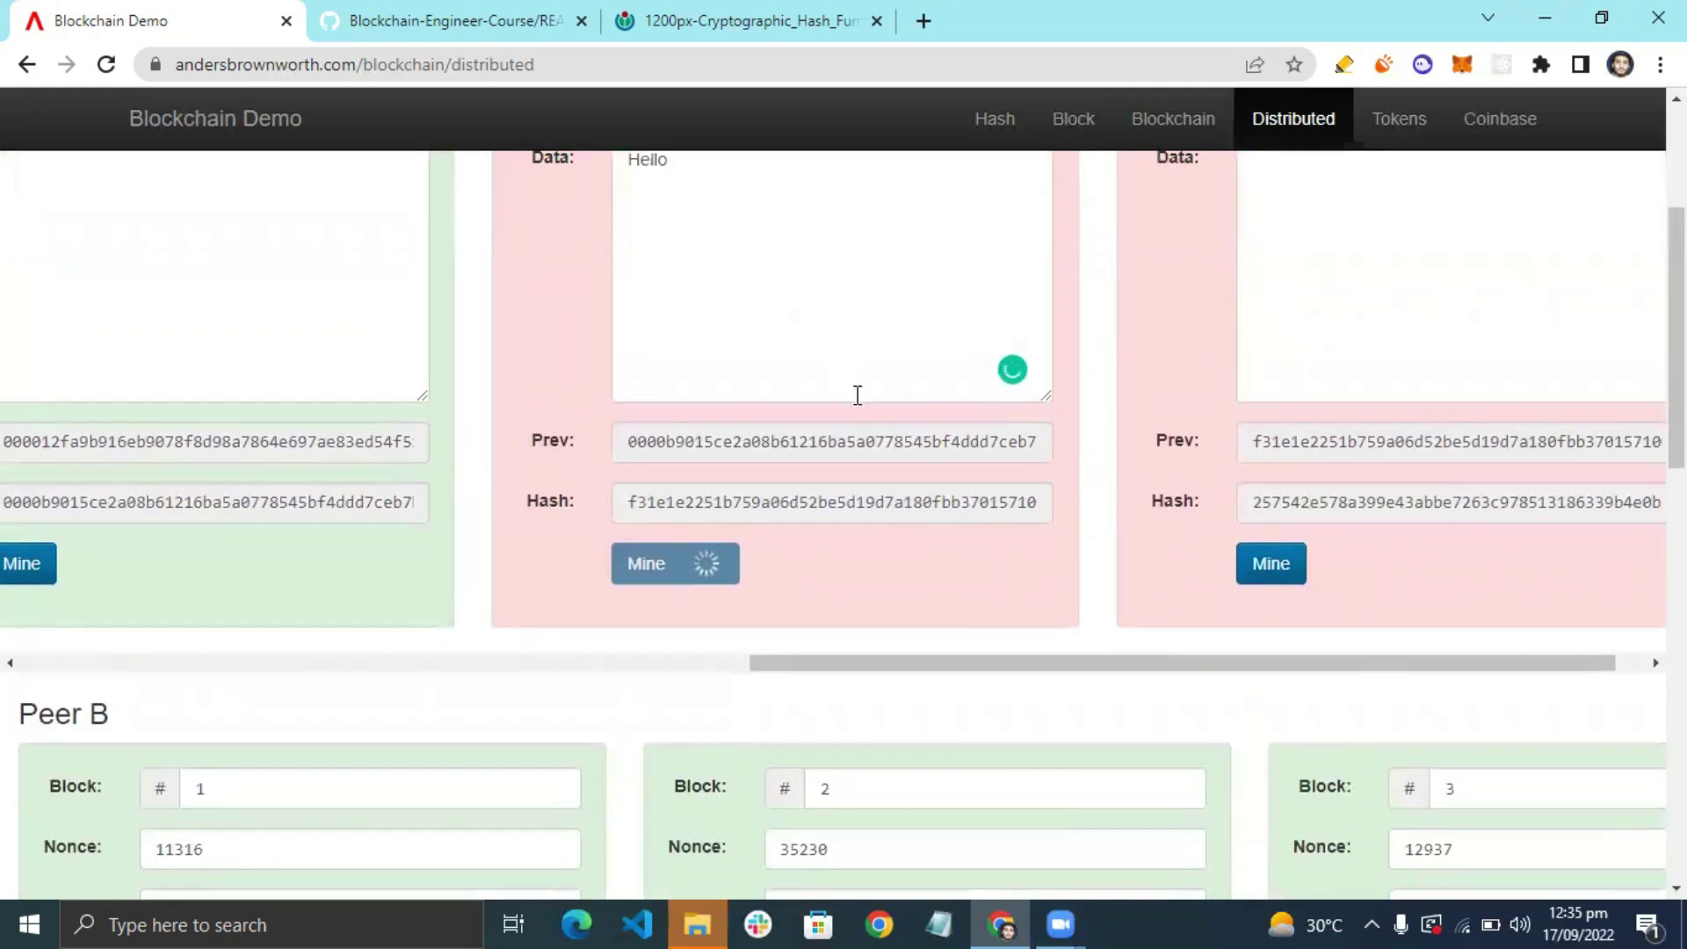
{"action": "scroll", "coordinate": [1676, 413], "scroll_direction": "up", "scroll_amount": 3}
{"action": "scroll", "coordinate": [578, 703], "scroll_direction": "up", "scroll_amount": 1}
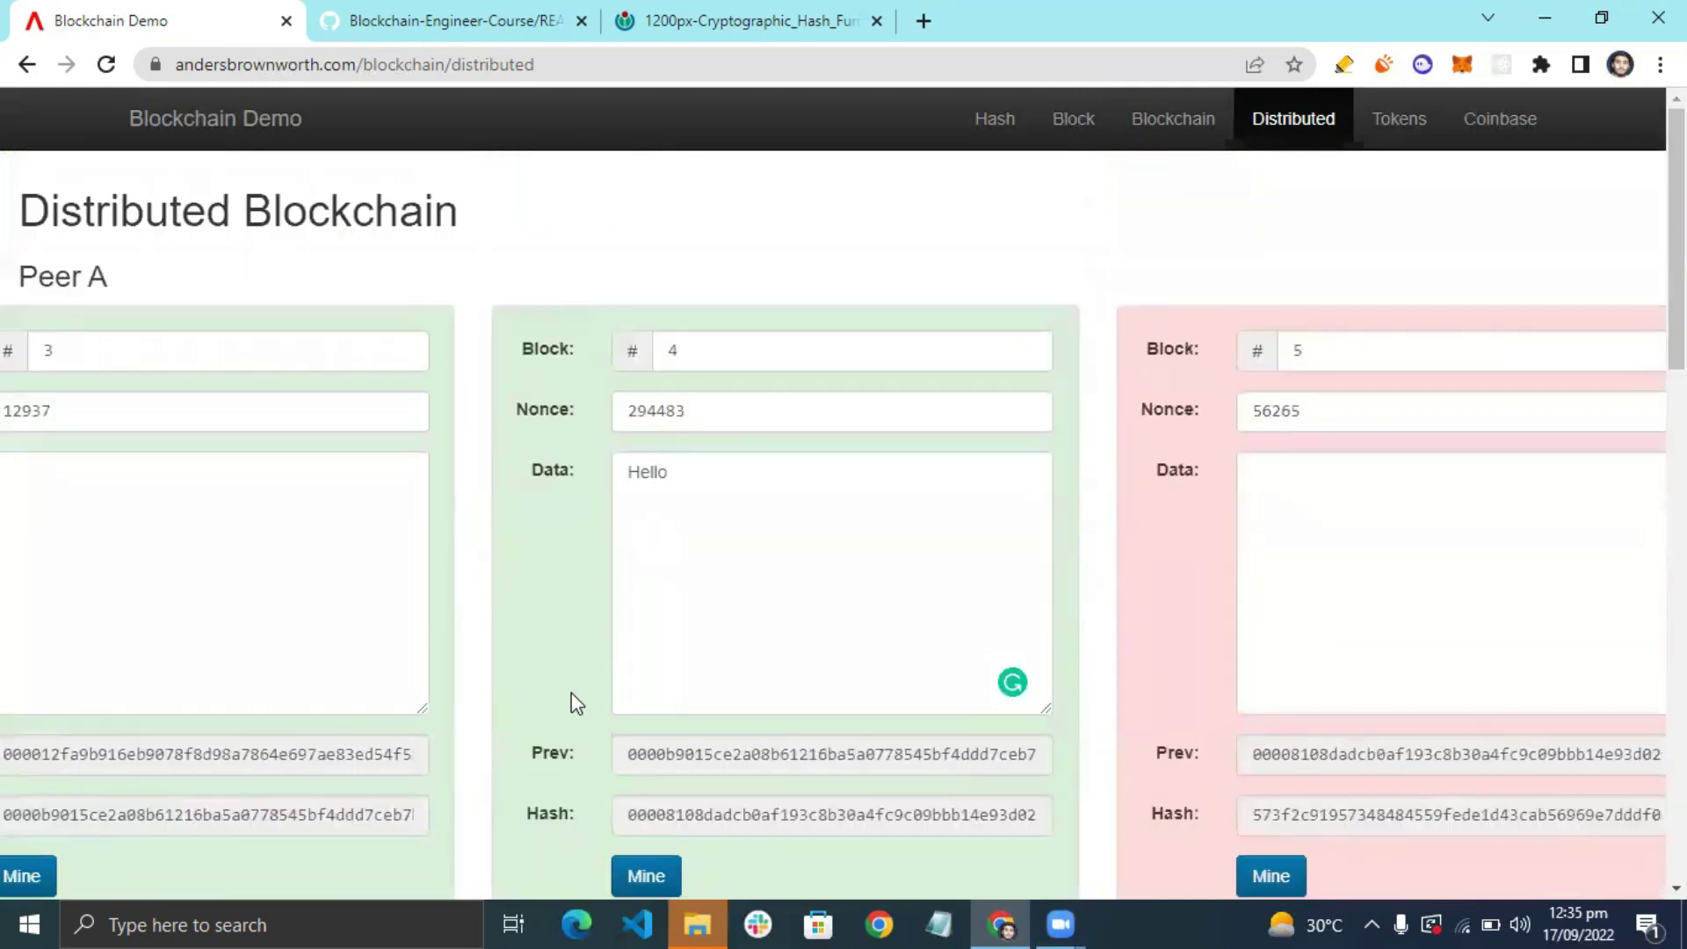
Mine block 5 in Peer A's chain.
{"action": "scroll", "coordinate": [1265, 702], "scroll_direction": "down", "scroll_amount": 2}
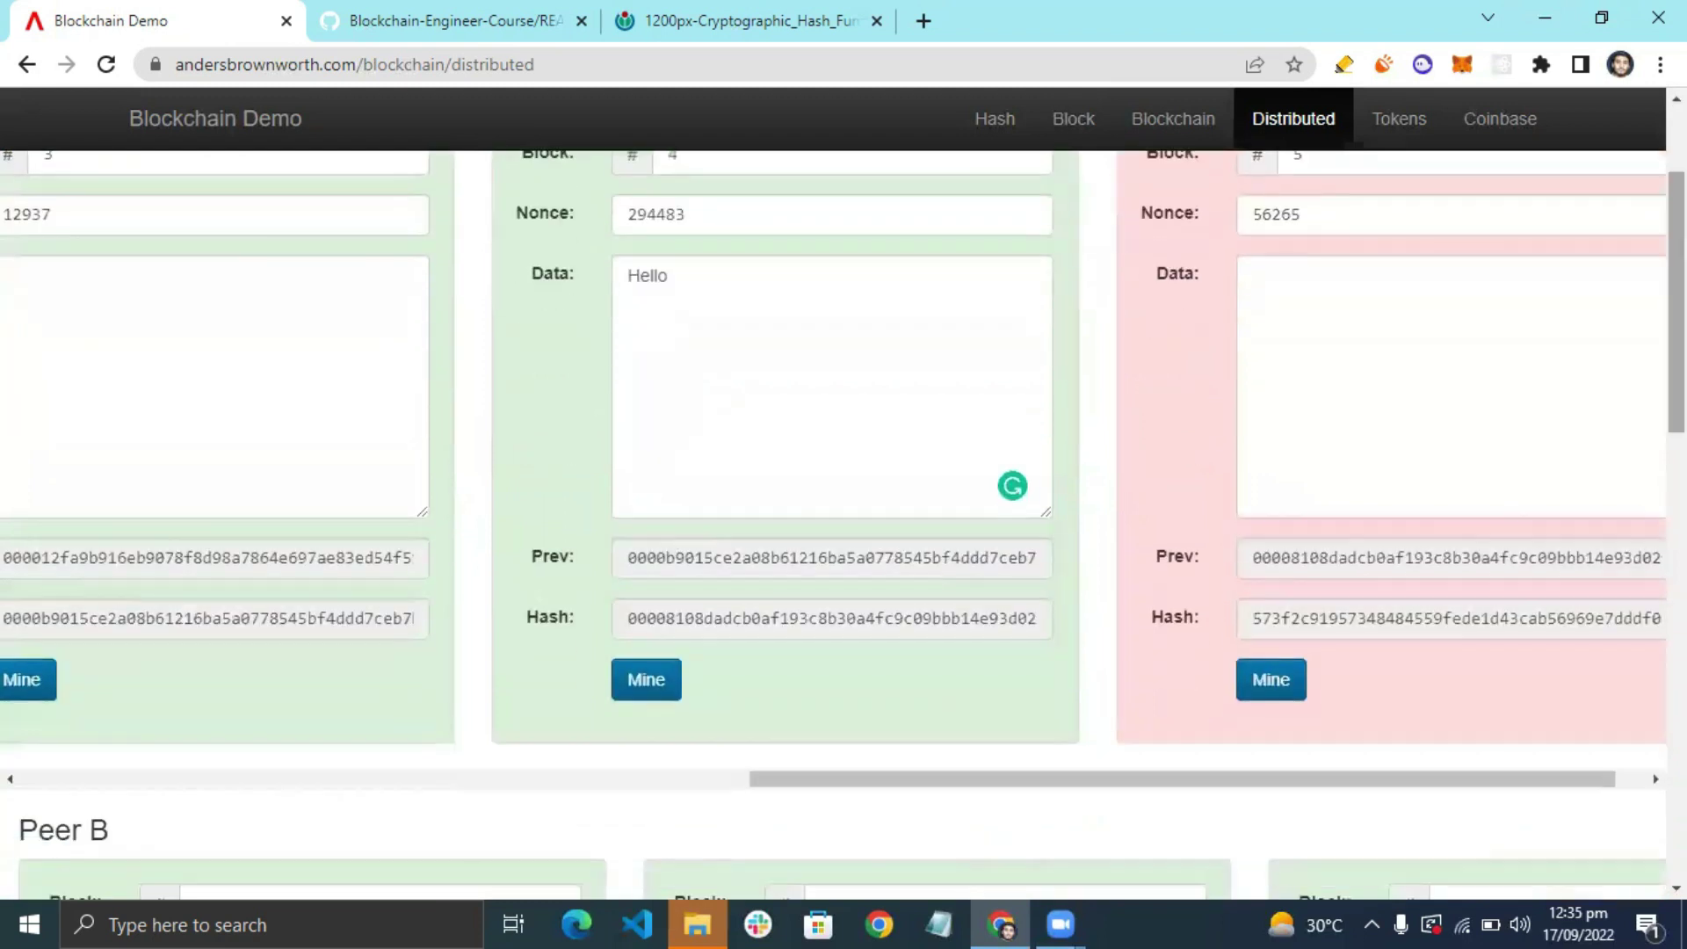
{"action": "left_click", "coordinate": [1270, 679]}
{"action": "scroll", "coordinate": [1272, 477], "scroll_direction": "down", "scroll_amount": 3}
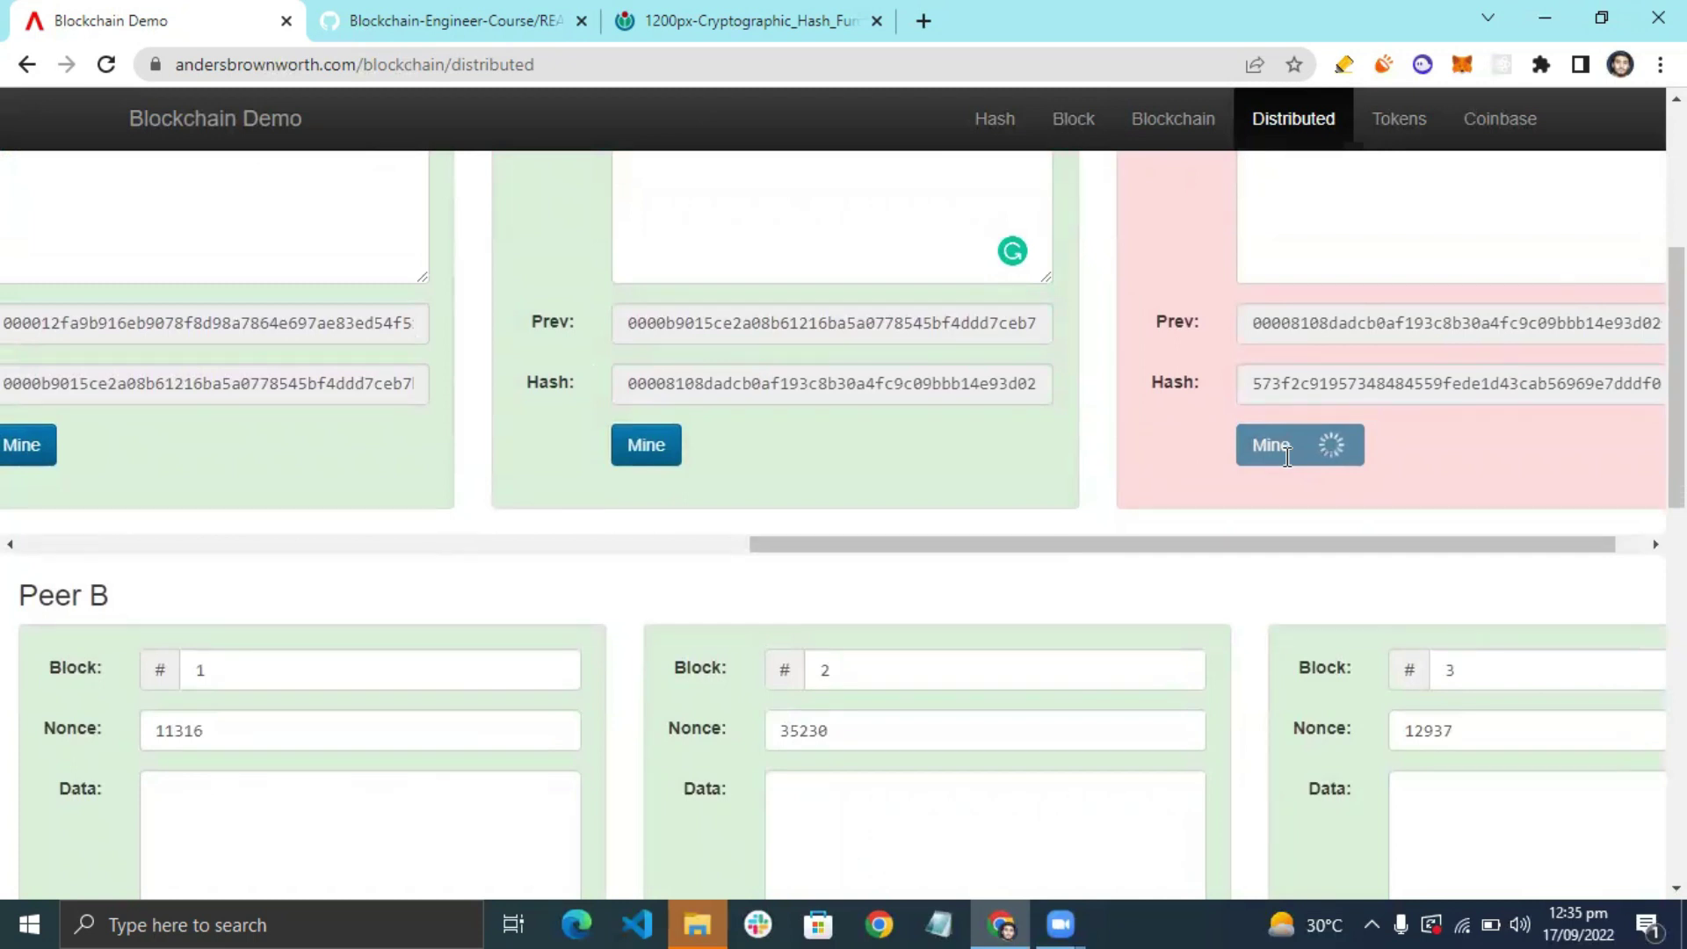
Compare the hashes of Peer A's re-mined blocks 4 and 5 with Peer B's copy of the blockchain.
{"action": "scroll", "coordinate": [1441, 403], "scroll_direction": "down", "scroll_amount": 3}
{"action": "scroll", "coordinate": [701, 407], "scroll_direction": "down", "scroll_amount": 1}
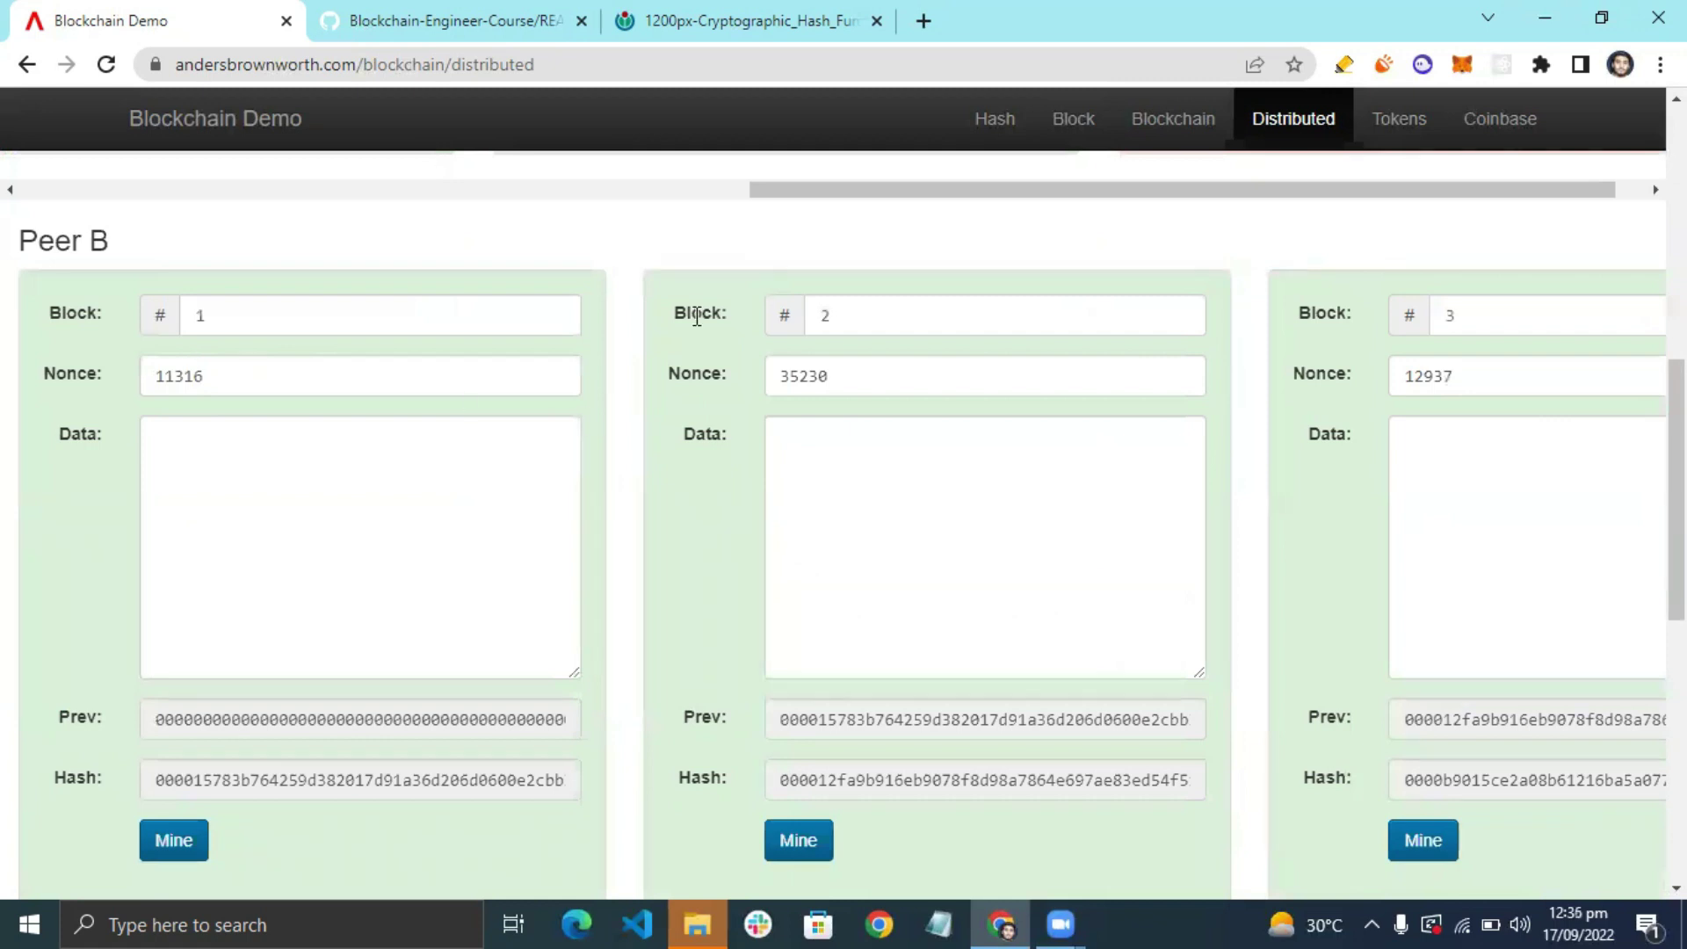
{"action": "left_click_drag", "start_coordinate": [1676, 490], "coordinate": [1676, 271]}
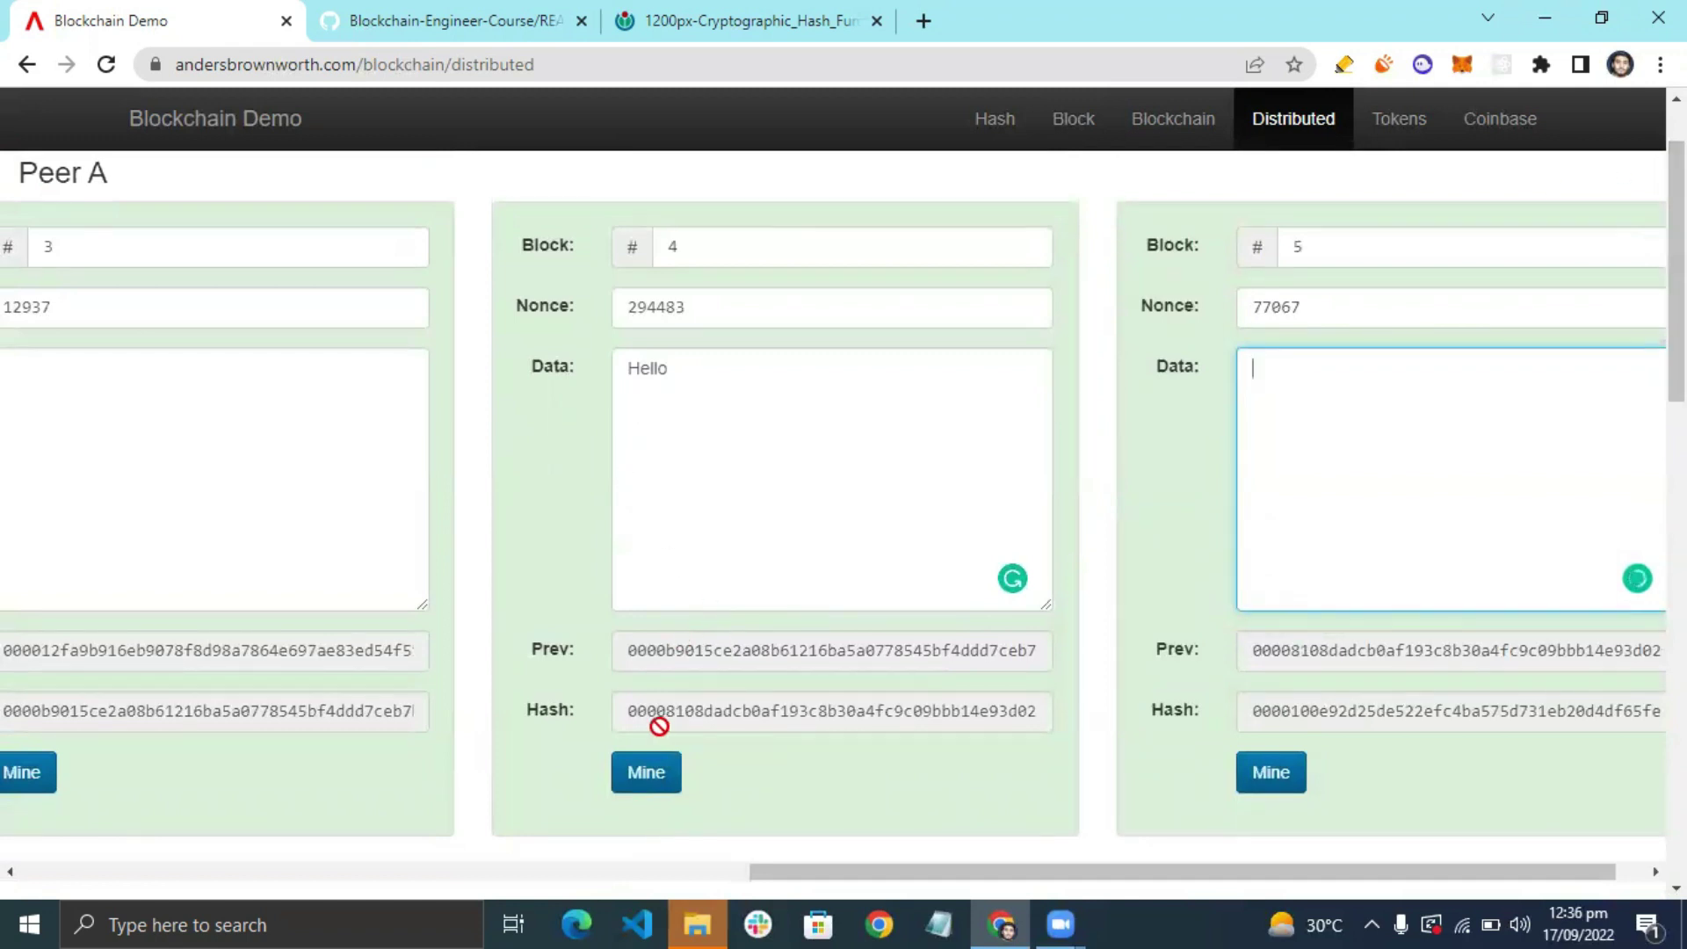
{"action": "left_click_drag", "start_coordinate": [1676, 263], "coordinate": [1676, 490]}
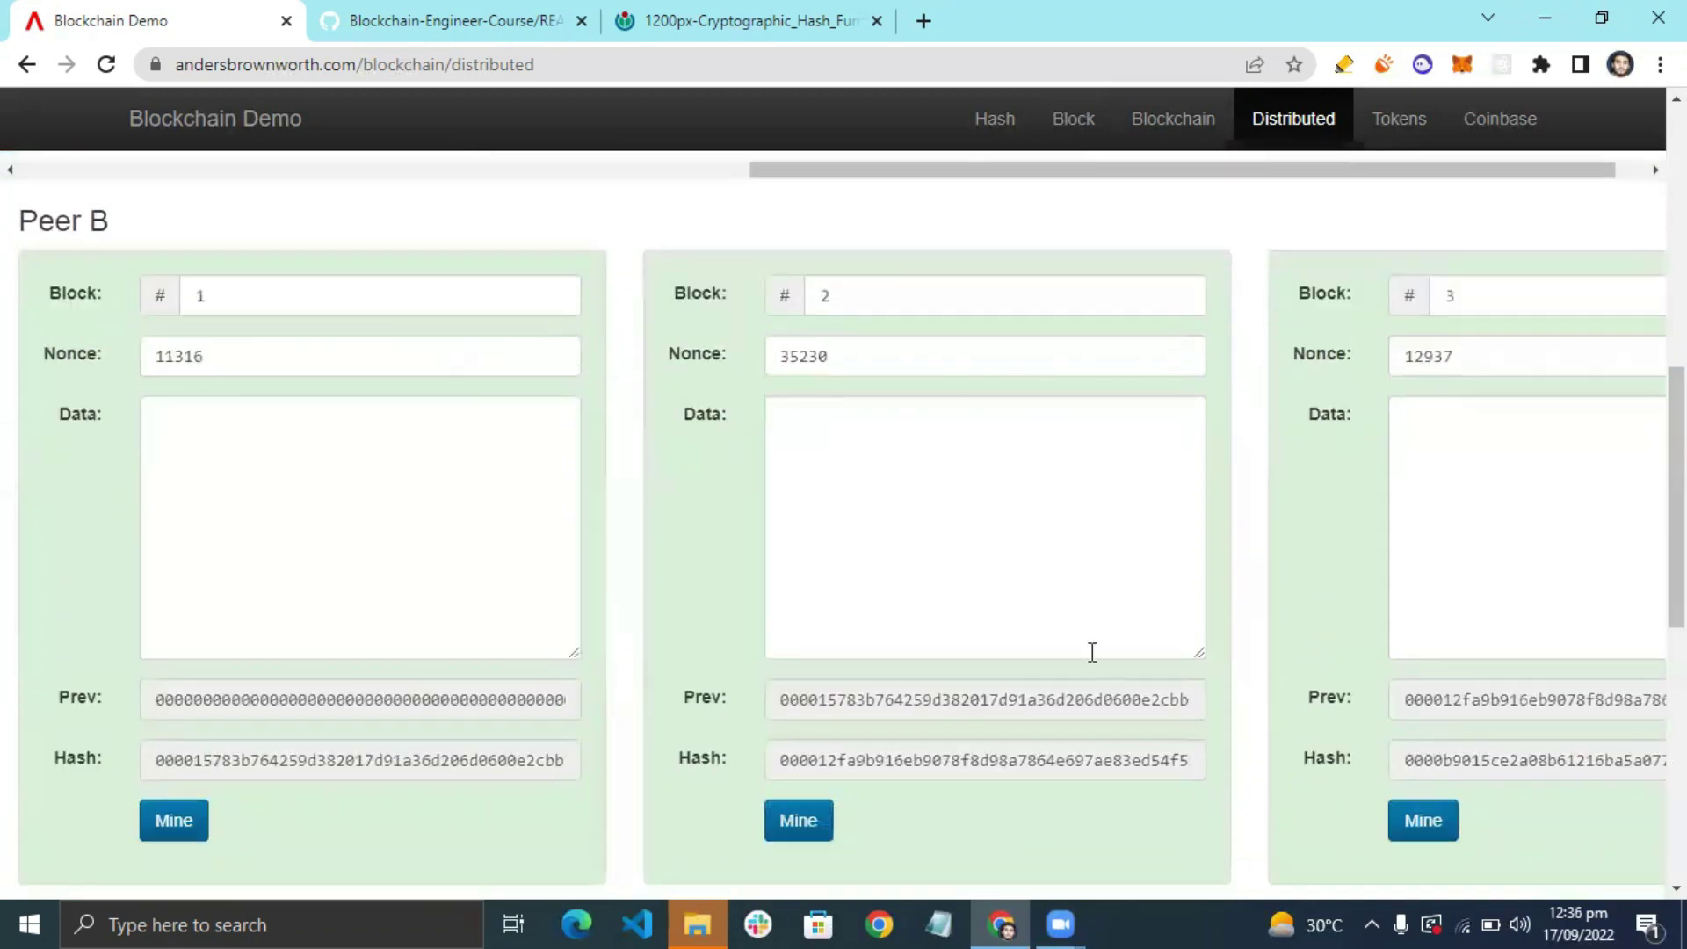
{"action": "scroll", "coordinate": [832, 527], "scroll_direction": "up", "scroll_amount": 5}
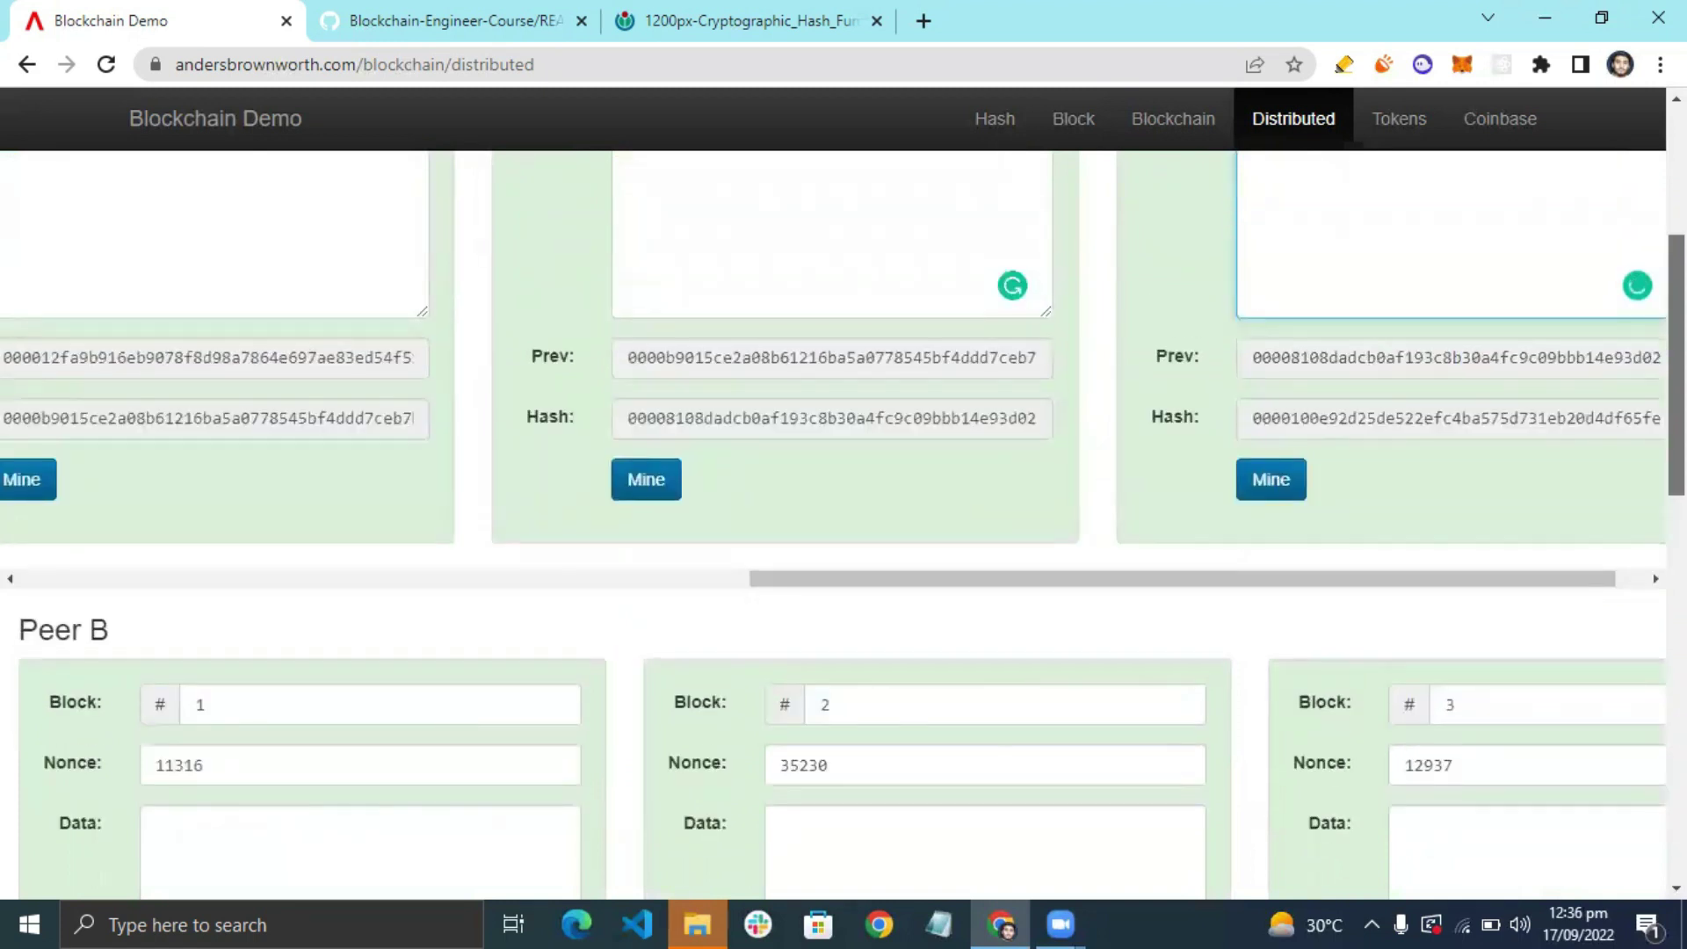
{"action": "scroll", "coordinate": [833, 527], "scroll_direction": "down", "scroll_amount": 5}
{"action": "scroll", "coordinate": [907, 719], "scroll_direction": "up", "scroll_amount": 1}
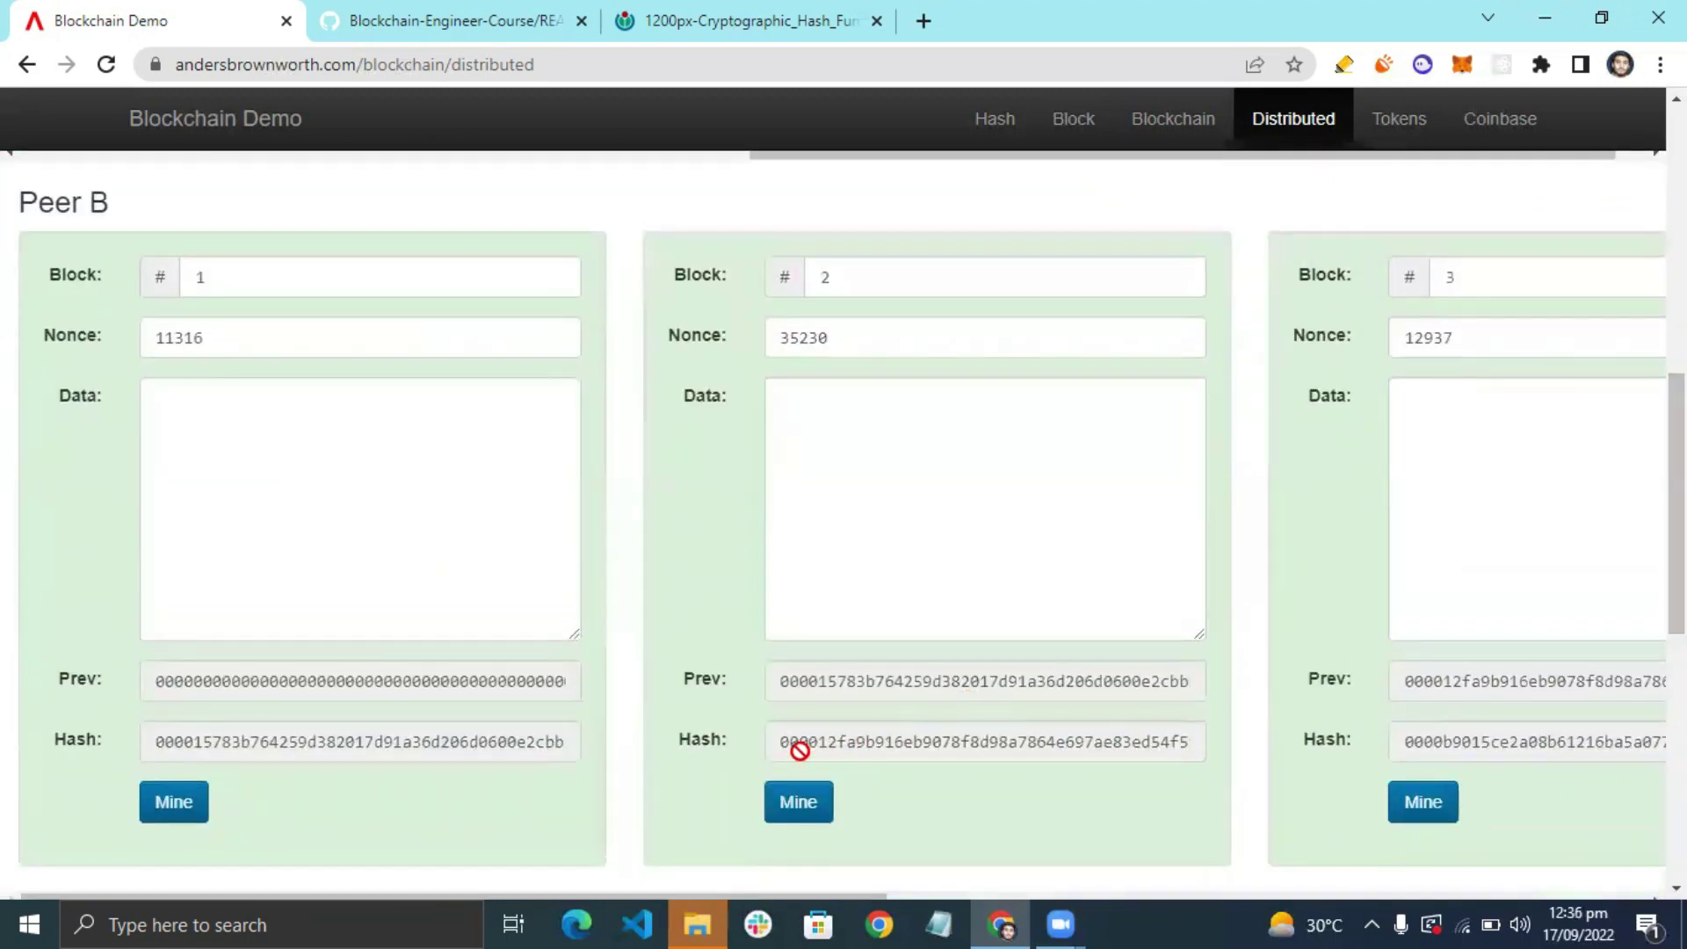
{"action": "scroll", "coordinate": [673, 639], "scroll_direction": "up", "scroll_amount": 5}
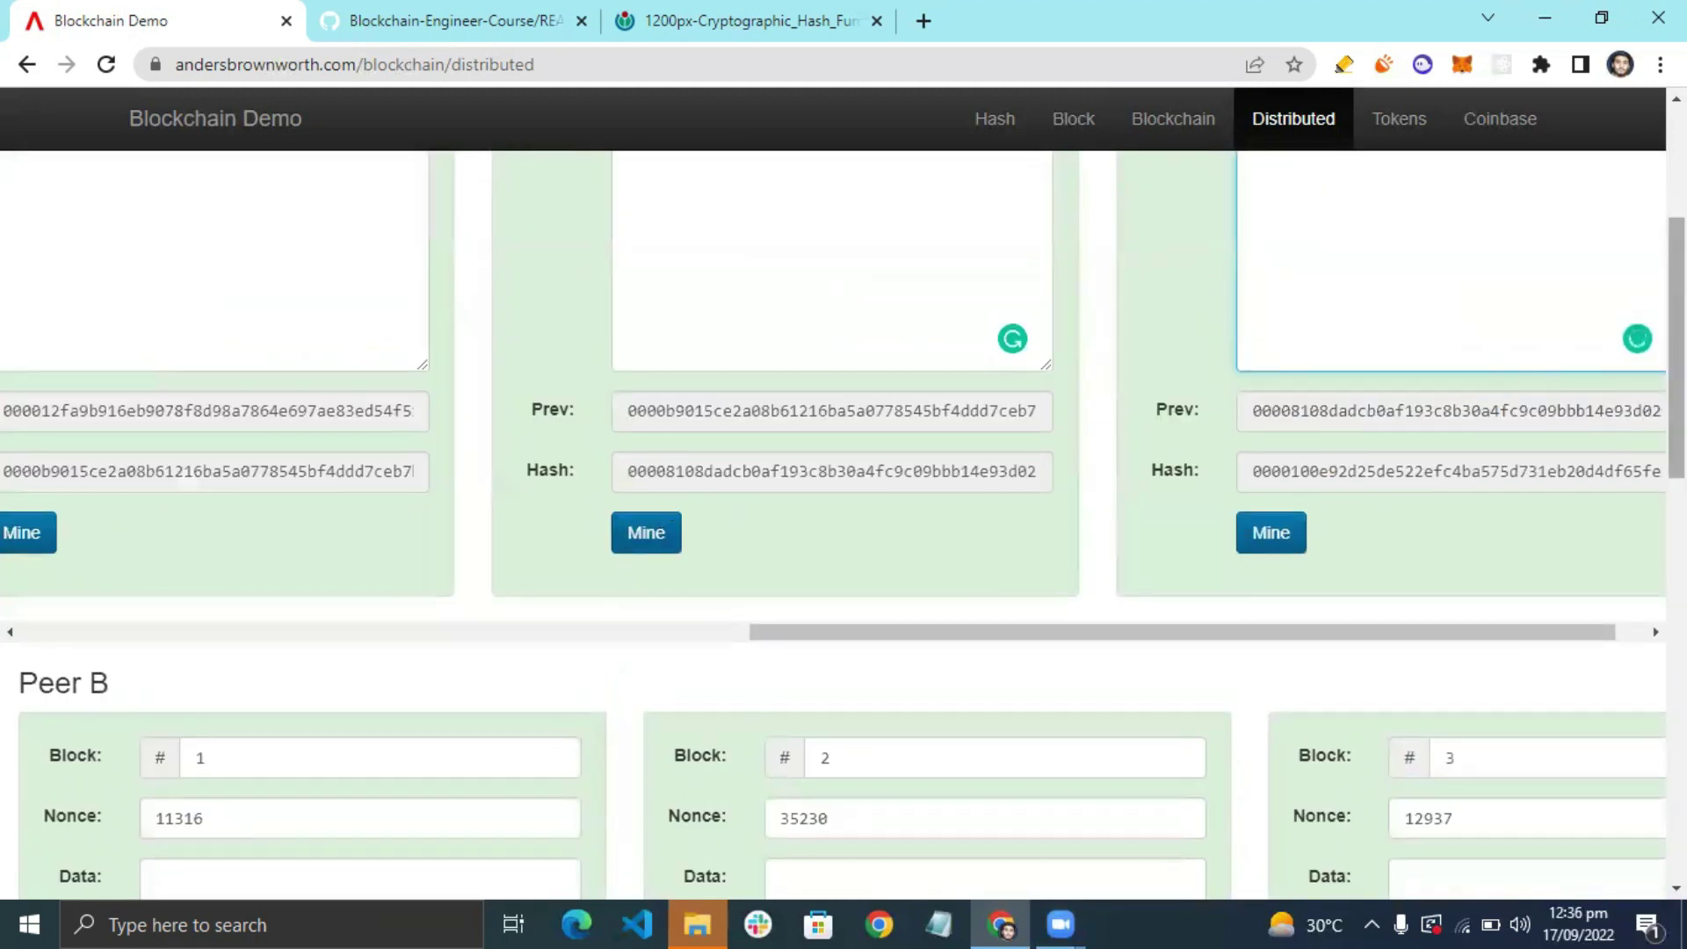
{"action": "scroll", "coordinate": [1563, 358], "scroll_direction": "up", "scroll_amount": 1}
{"action": "scroll", "coordinate": [1563, 358], "scroll_direction": "down", "scroll_amount": 4}
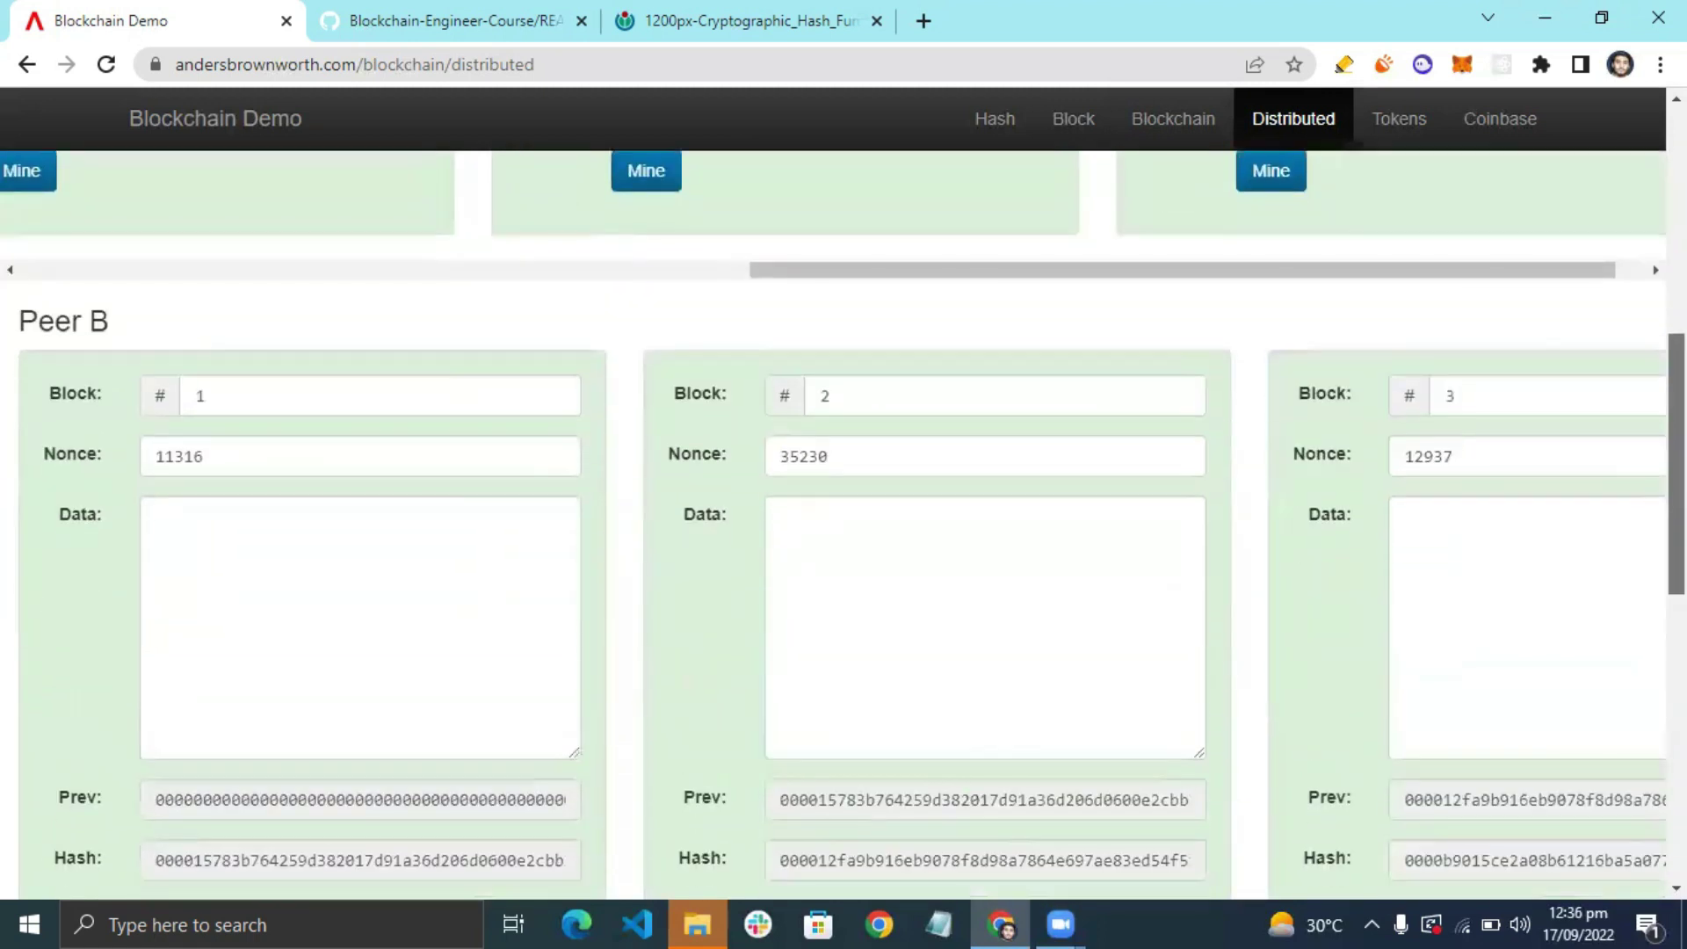
Examine the nonces and hashes in Peer C's copy of the blockchain, and return to Peer A's chain.
{"action": "scroll", "coordinate": [843, 527], "scroll_direction": "down", "scroll_amount": 1}
{"action": "scroll", "coordinate": [843, 527], "scroll_direction": "down", "scroll_amount": 6}
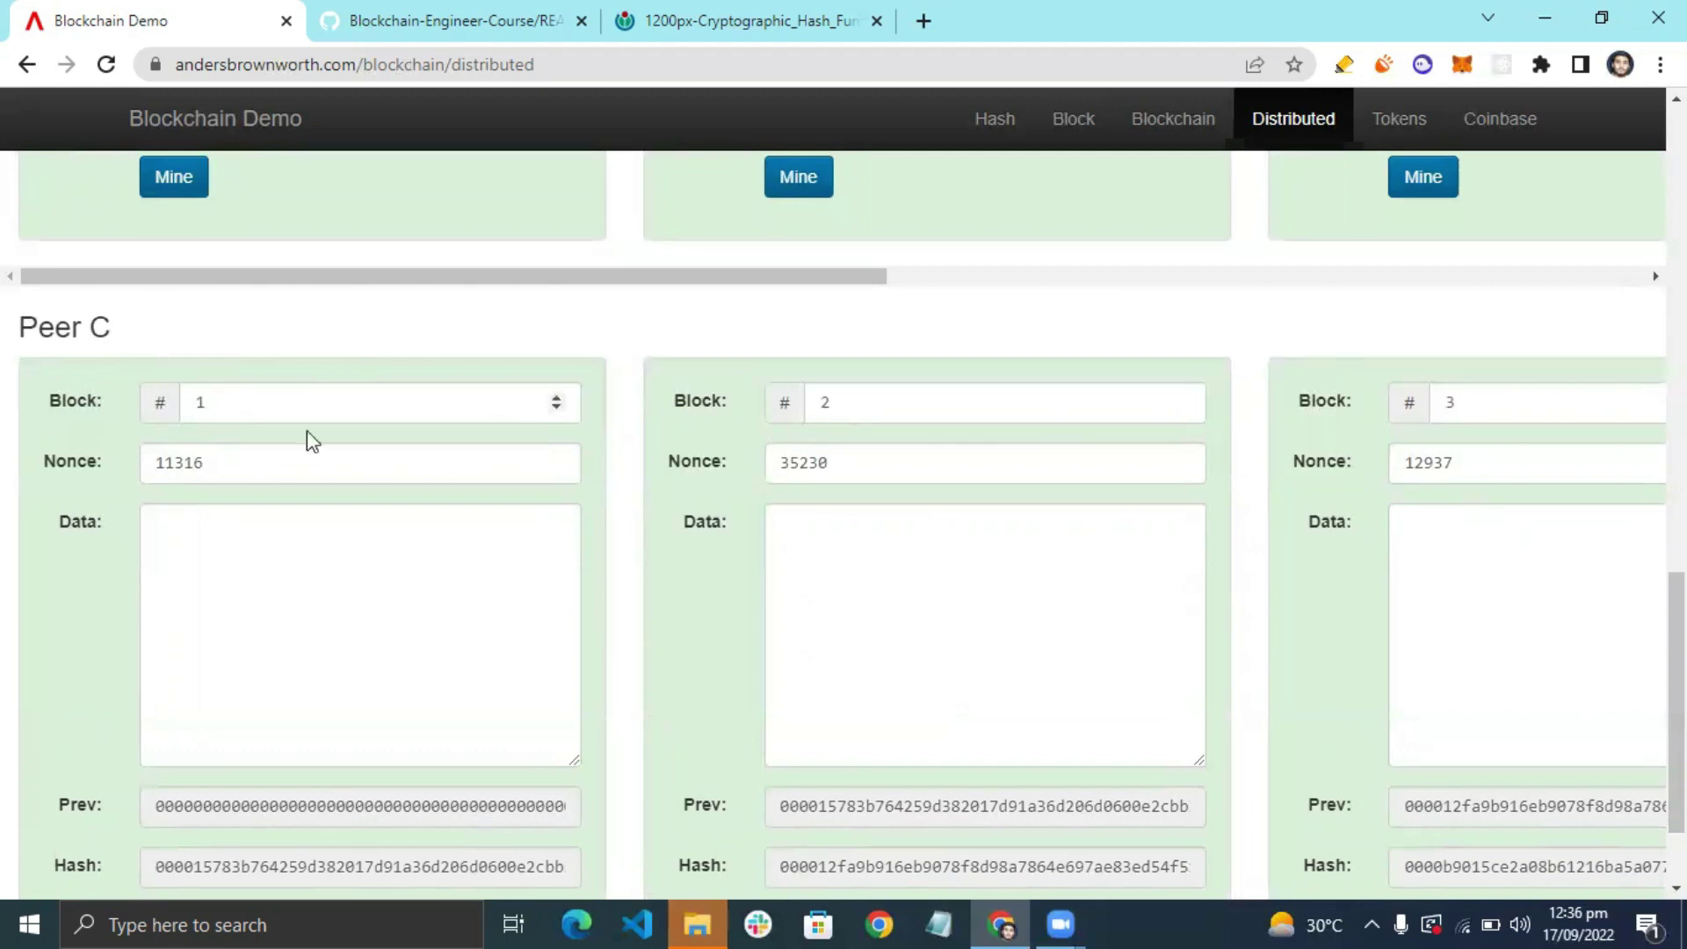
{"action": "left_click_drag", "start_coordinate": [1676, 615], "coordinate": [1676, 661]}
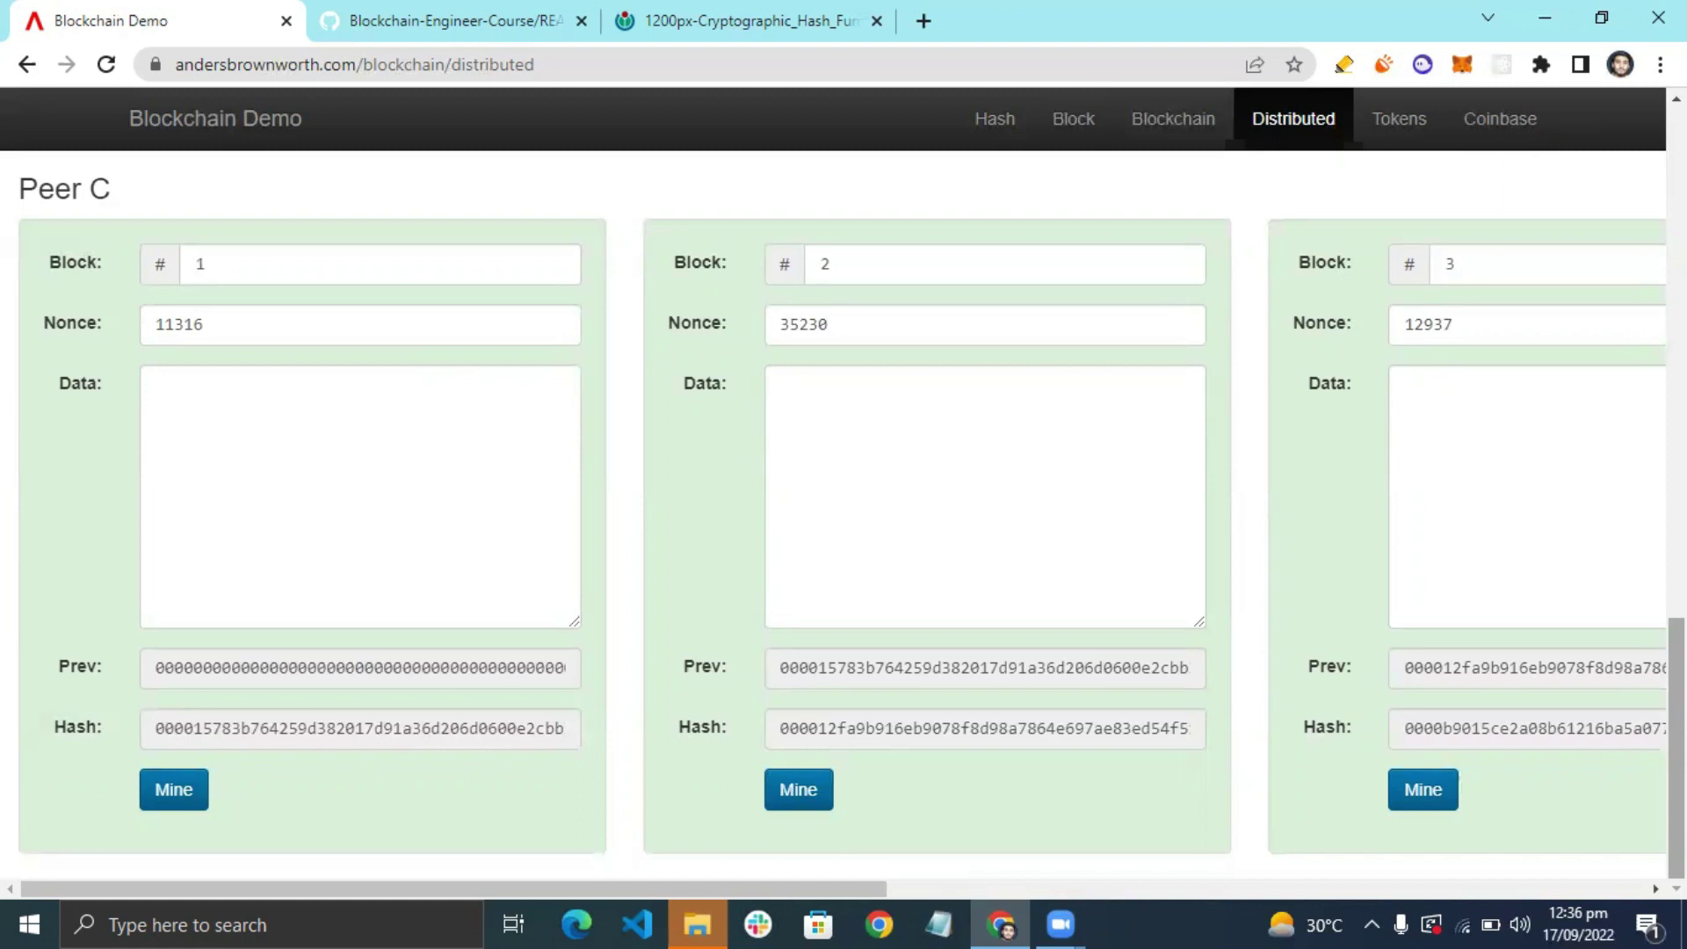
{"action": "left_click_drag", "start_coordinate": [1676, 747], "coordinate": [1676, 244]}
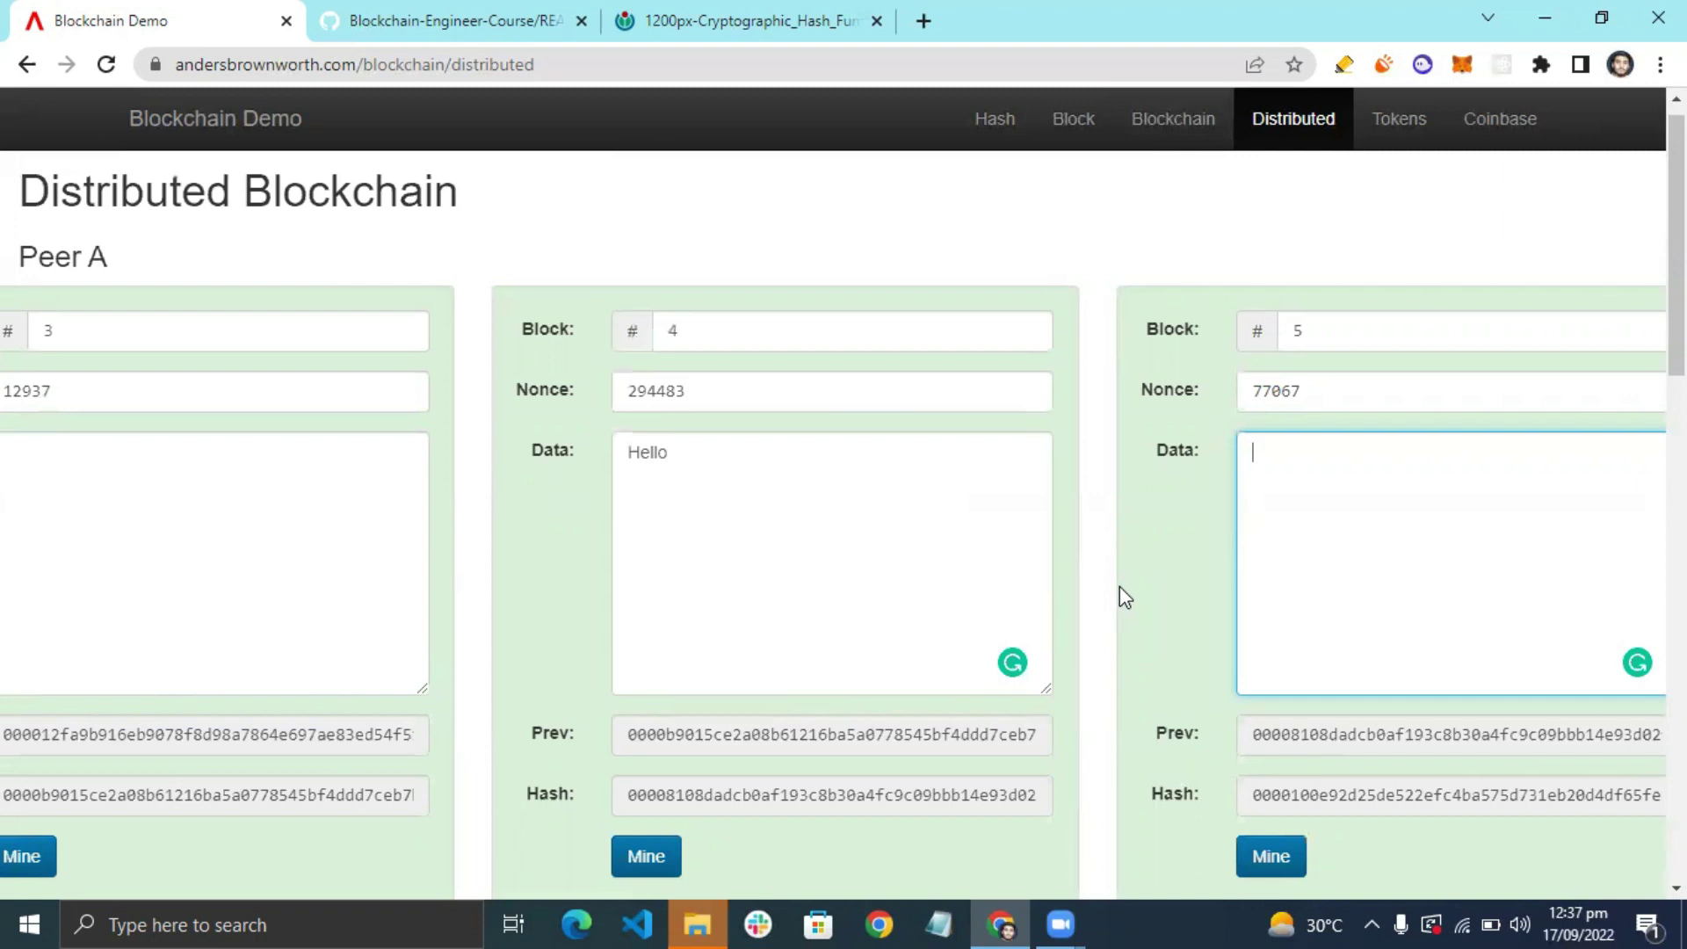
Examine the data, previous hashes and hashes across Peer A's chain, from blocks 4 and 5 back to blocks 2 and 3.
{"action": "scroll", "coordinate": [1355, 448], "scroll_direction": "down", "scroll_amount": 2}
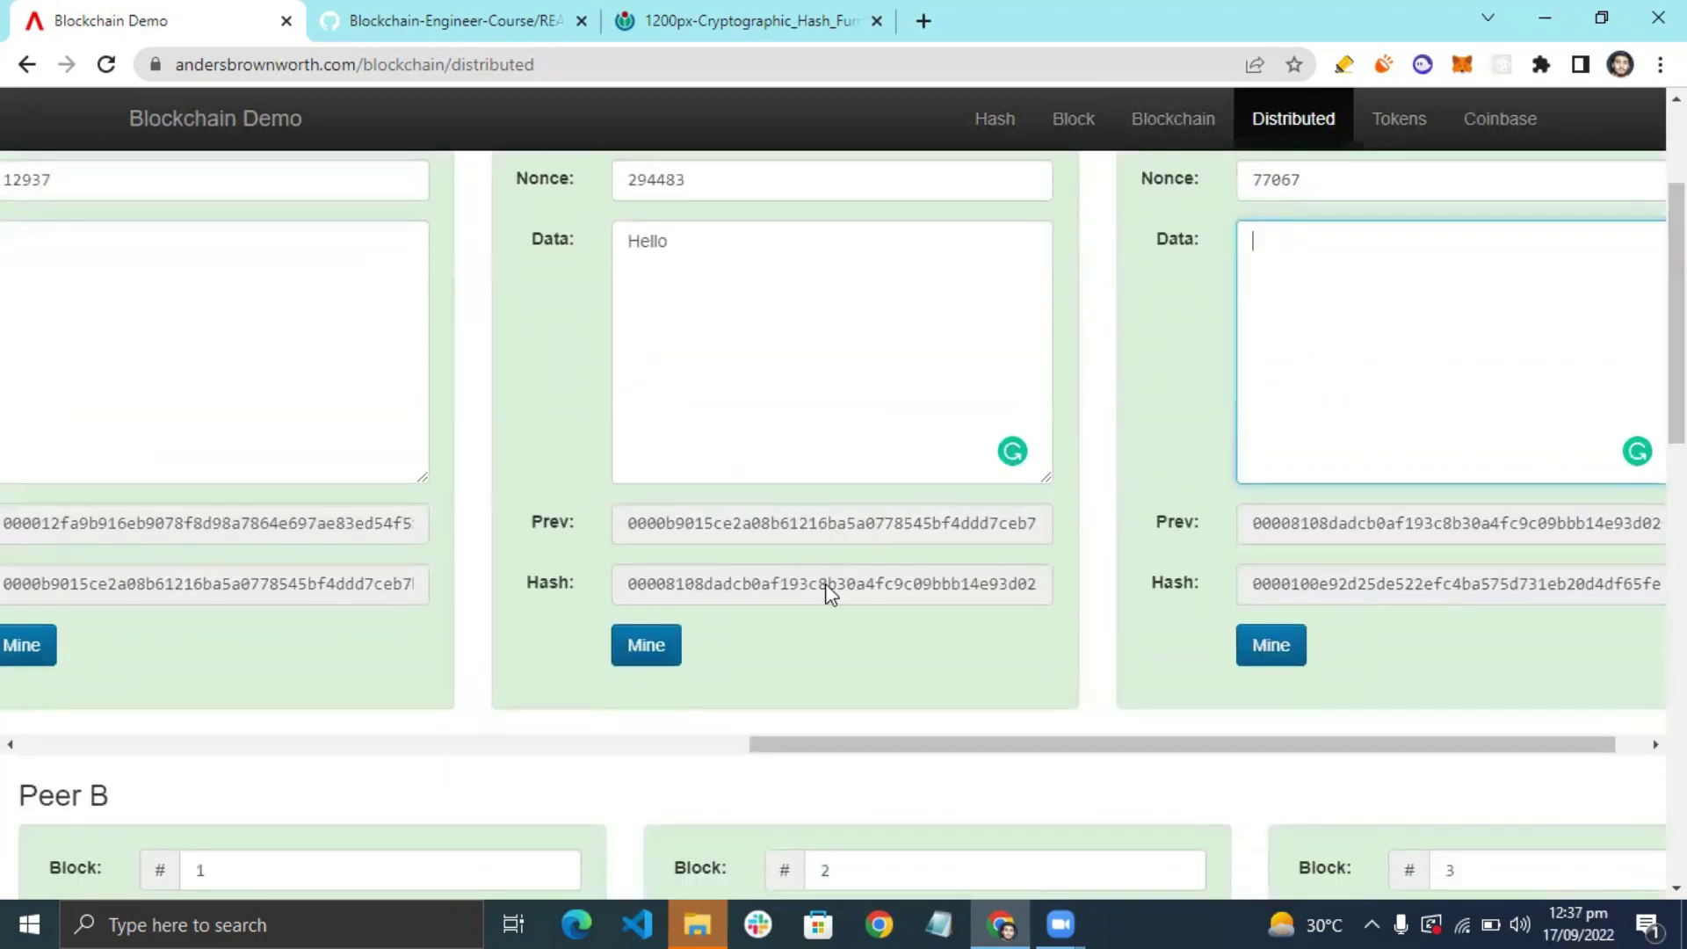
{"action": "scroll", "coordinate": [715, 408], "scroll_direction": "up", "scroll_amount": 2}
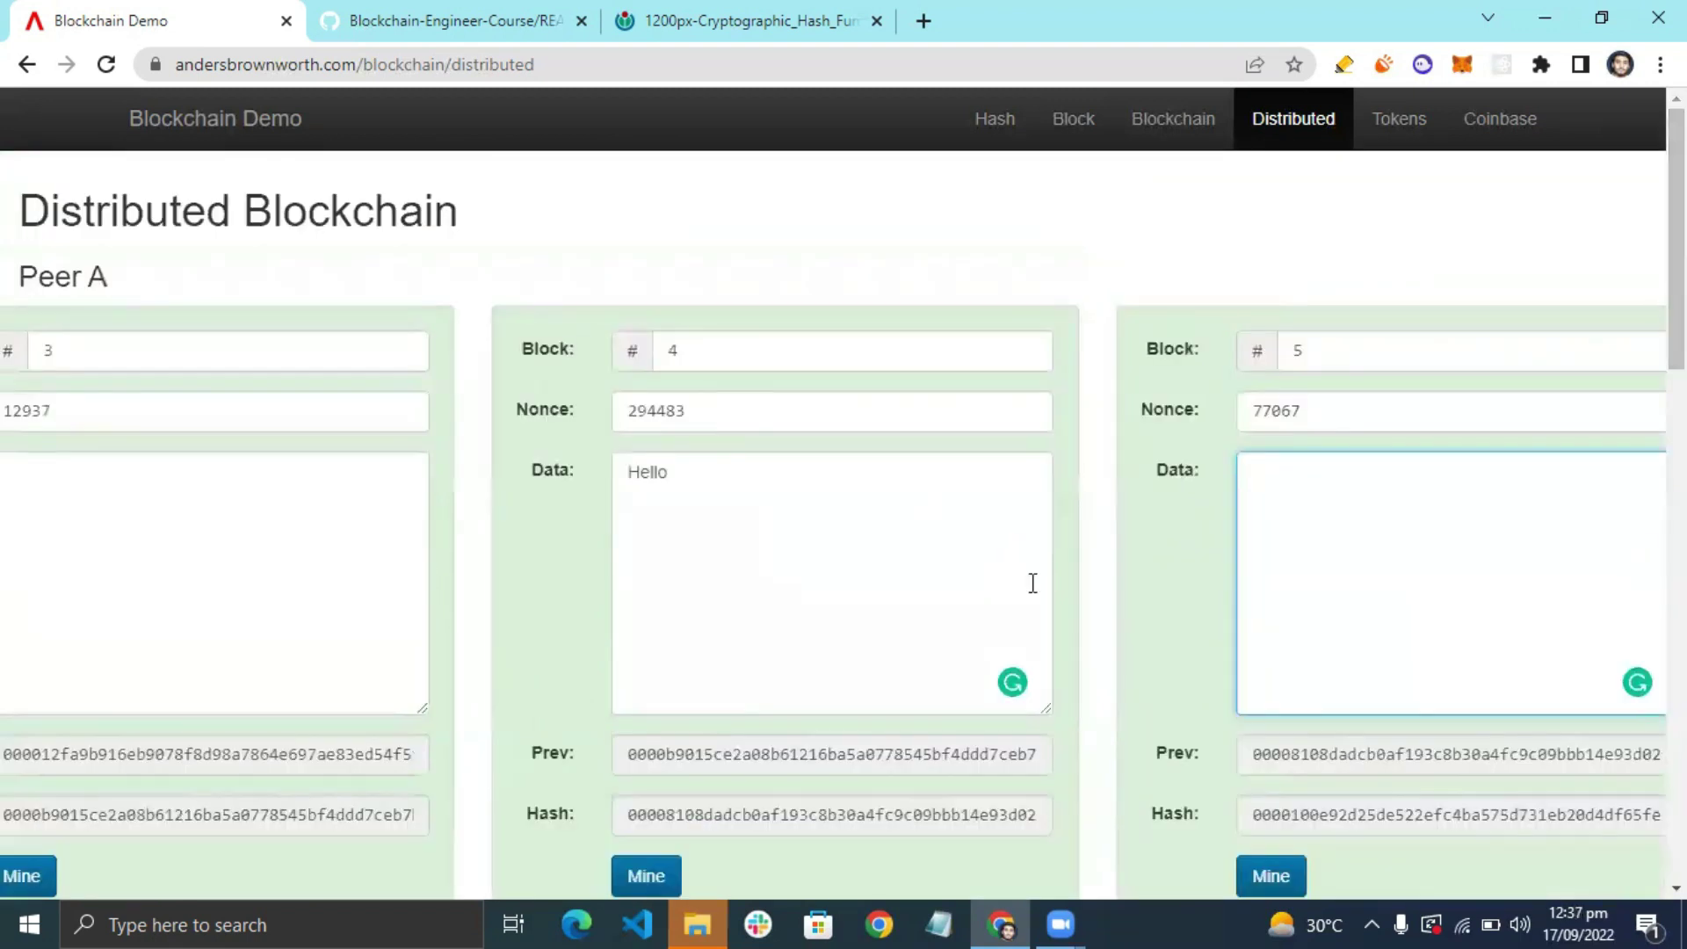
{"action": "scroll", "coordinate": [1032, 583], "scroll_direction": "down", "scroll_amount": 7}
{"action": "scroll", "coordinate": [1032, 584], "scroll_direction": "up", "scroll_amount": 3}
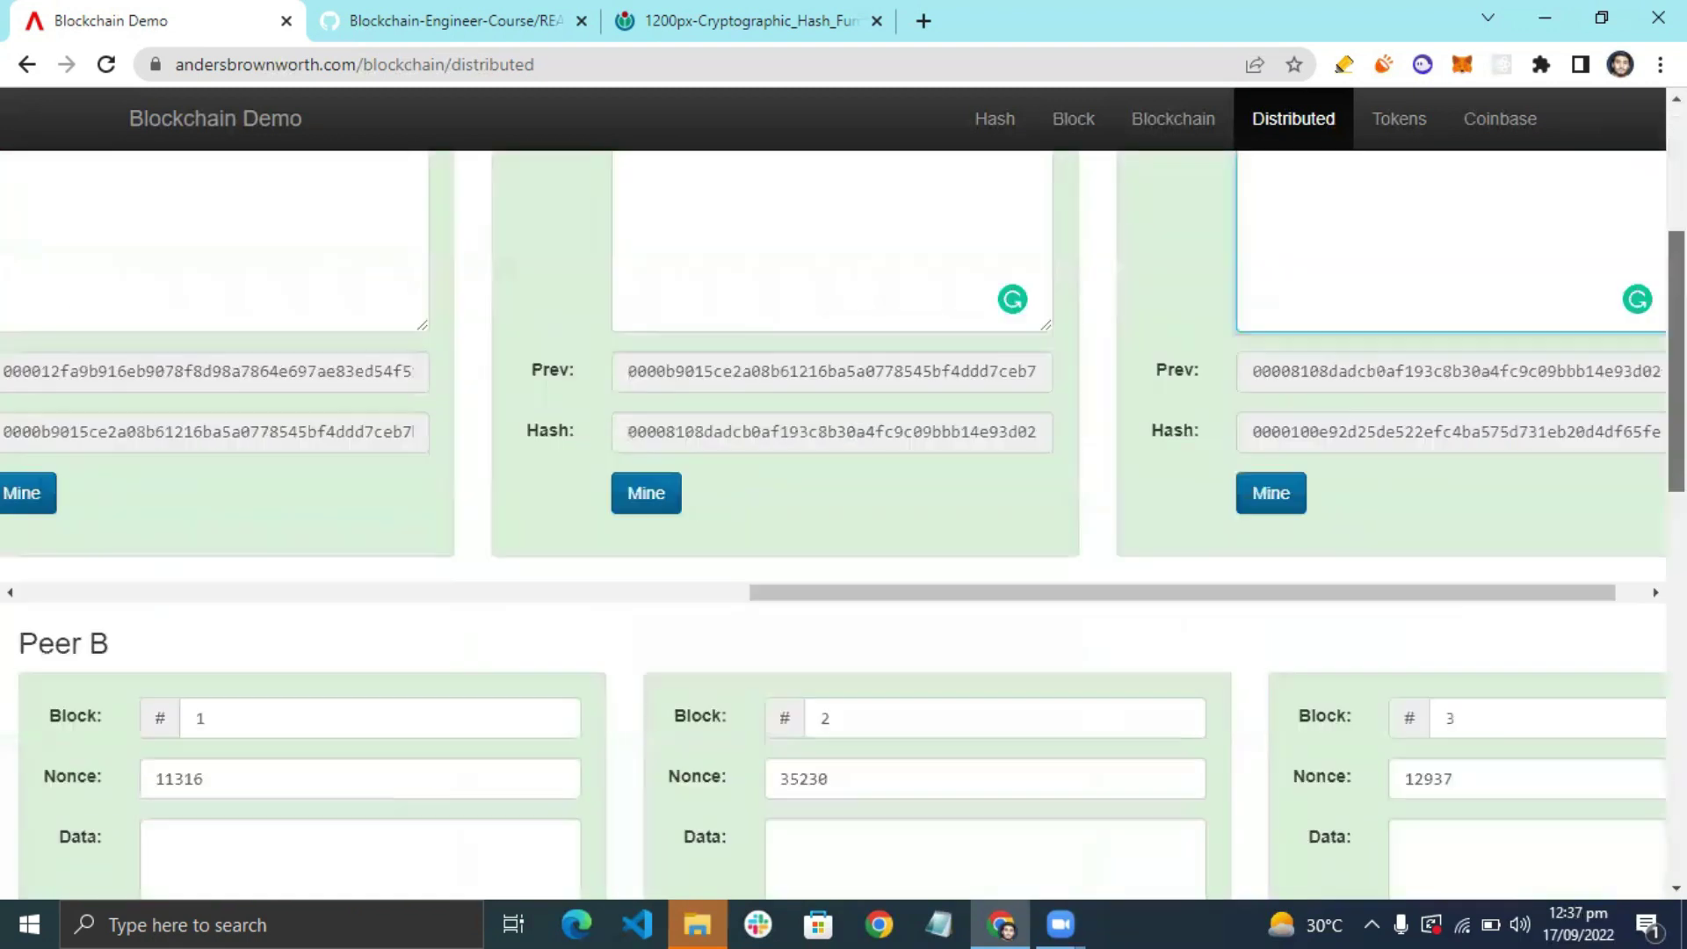
{"action": "scroll", "coordinate": [914, 576], "scroll_direction": "up", "scroll_amount": 2}
{"action": "left_click_drag", "start_coordinate": [828, 780], "coordinate": [858, 779]}
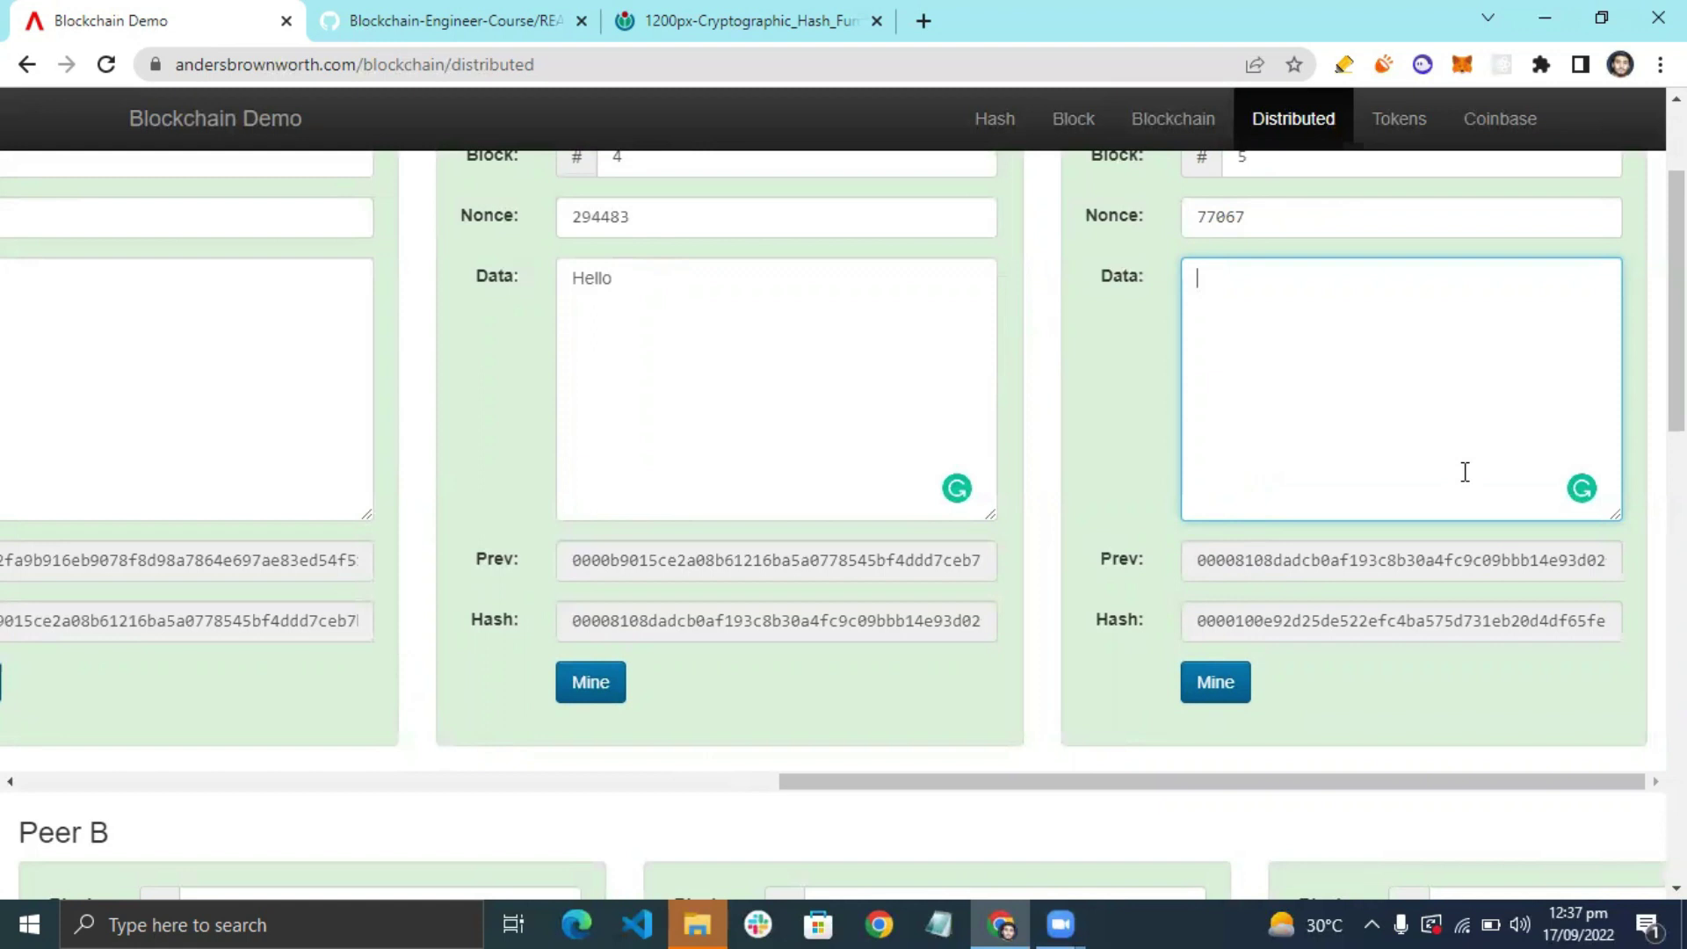
{"action": "scroll", "coordinate": [1242, 493], "scroll_direction": "up", "scroll_amount": 2}
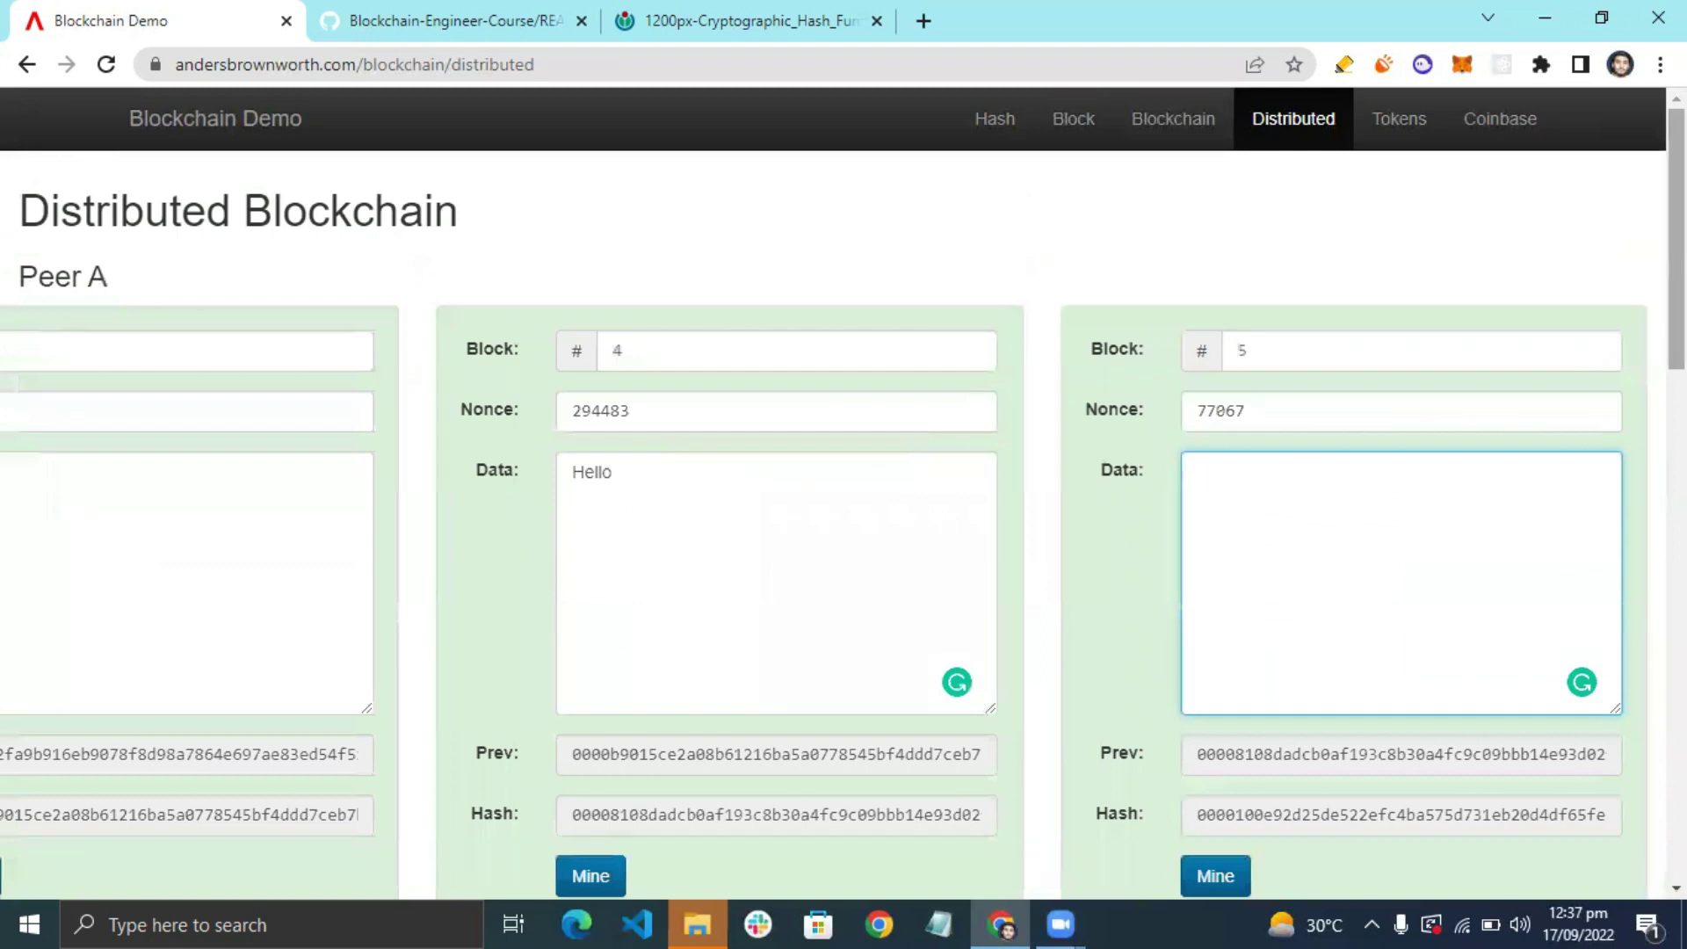
{"action": "scroll", "coordinate": [1230, 517], "scroll_direction": "down", "scroll_amount": 4}
{"action": "left_click_drag", "start_coordinate": [1326, 629], "coordinate": [702, 667]}
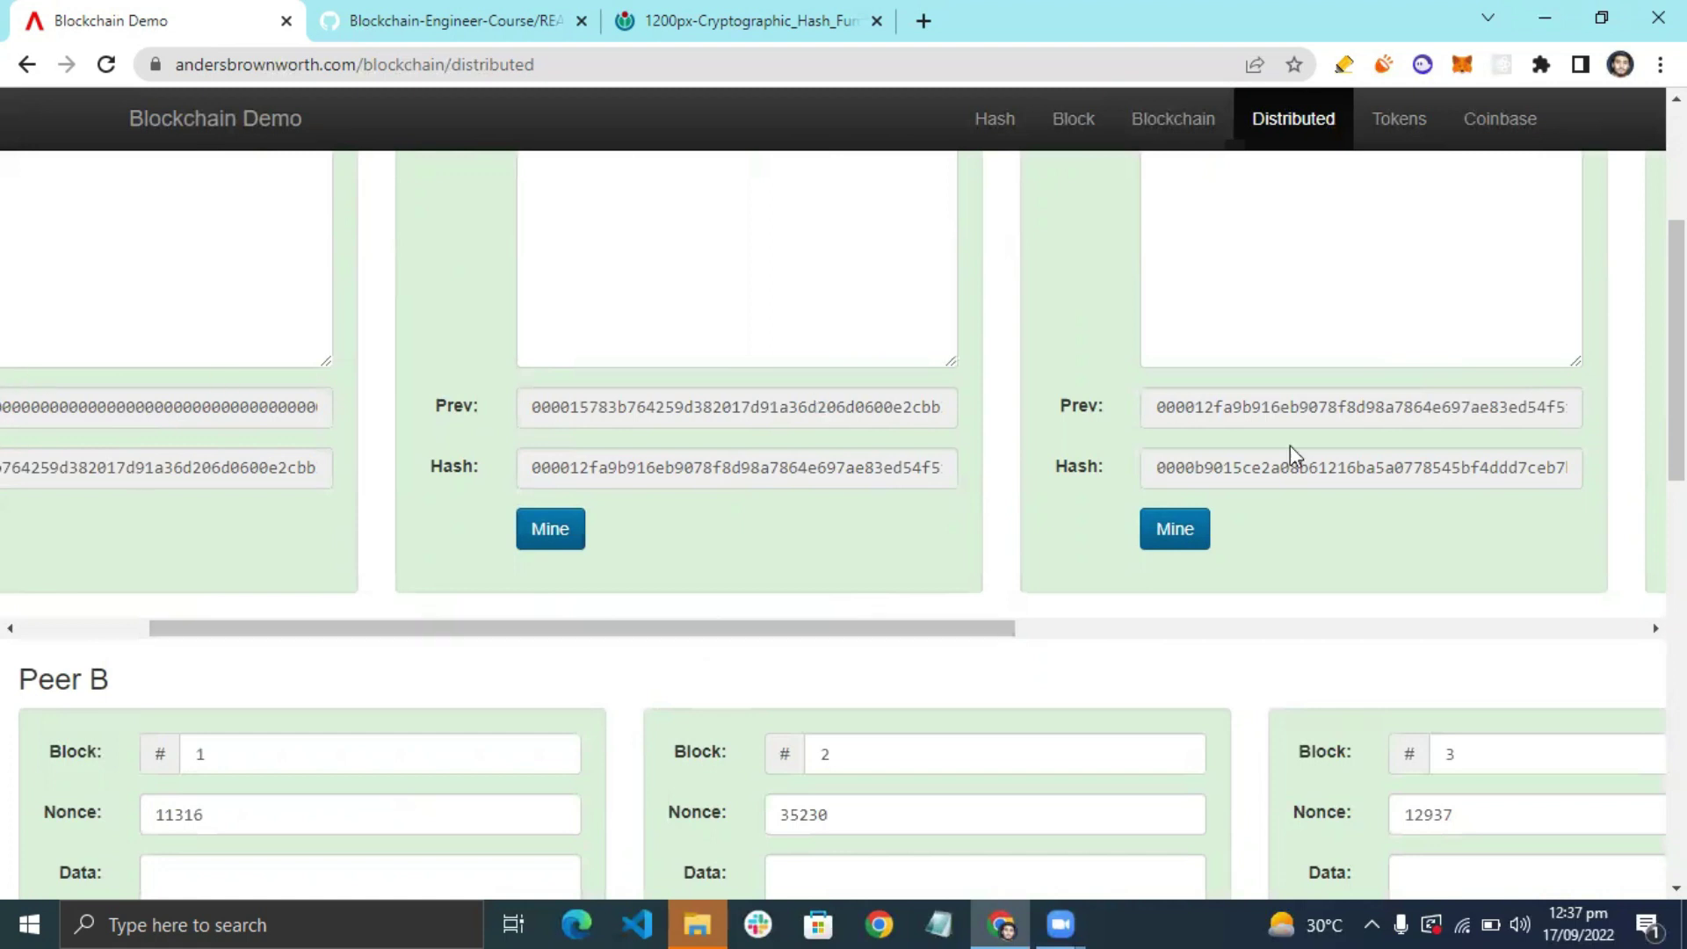
Check Peer B's and Peer C's copies of the first three blocks against Peer A's chain.
{"action": "scroll", "coordinate": [396, 606], "scroll_direction": "down", "scroll_amount": 4}
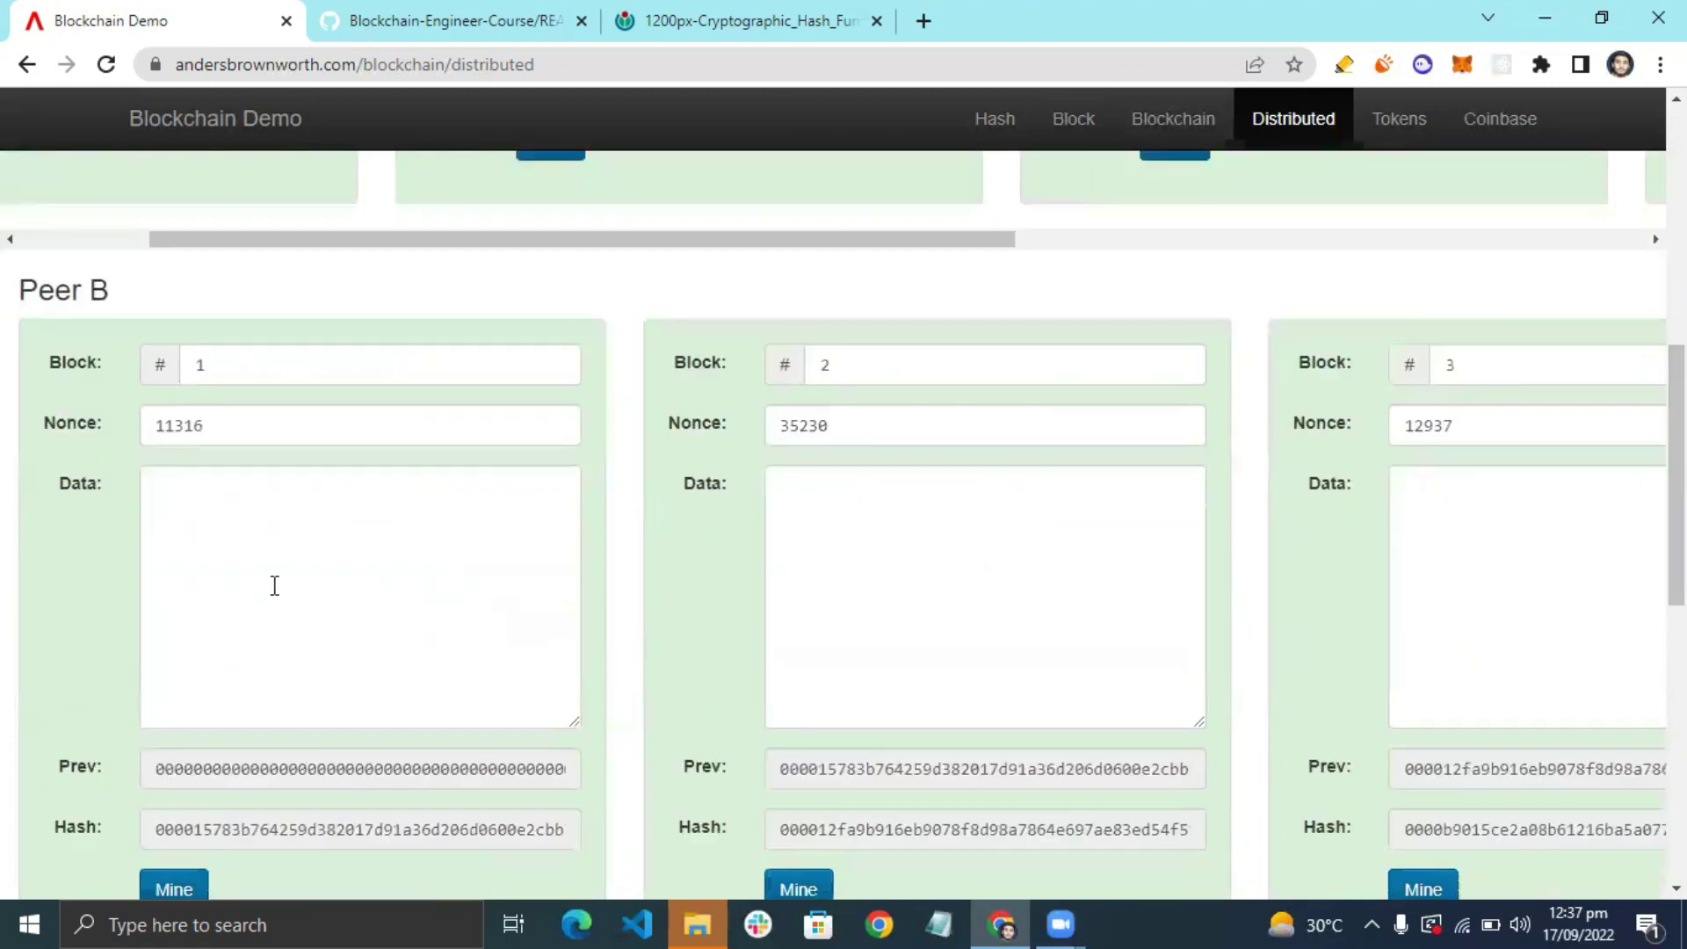
{"action": "scroll", "coordinate": [904, 666], "scroll_direction": "down", "scroll_amount": 8}
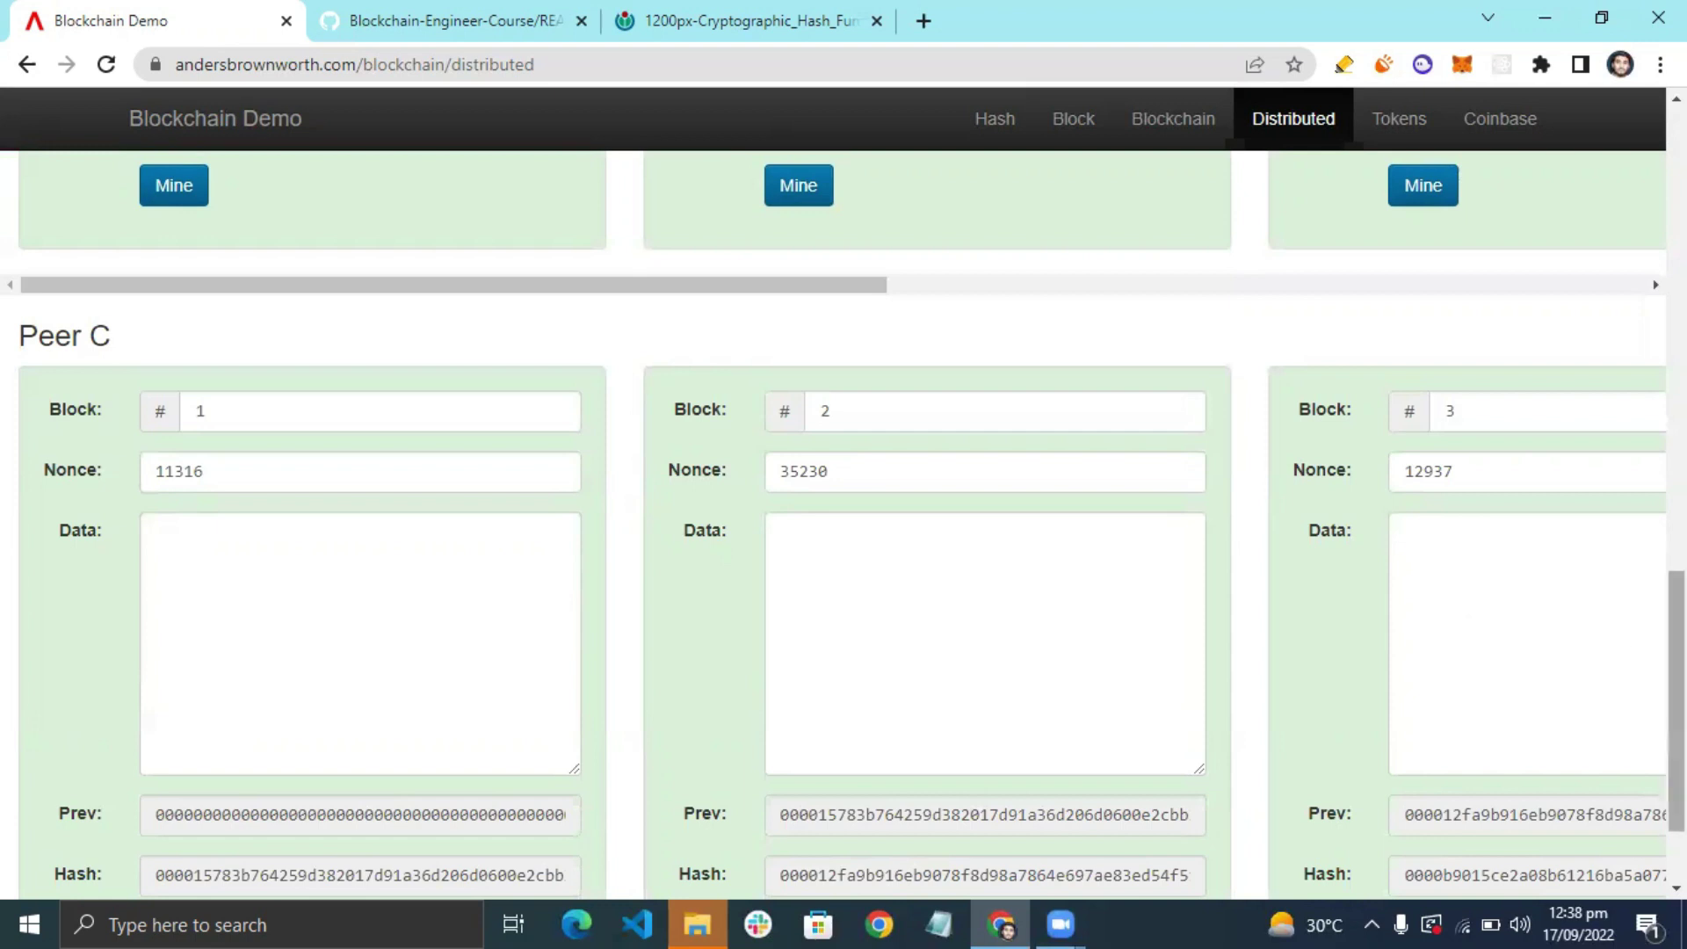
{"action": "scroll", "coordinate": [1472, 630], "scroll_direction": "up", "scroll_amount": 12}
{"action": "scroll", "coordinate": [1639, 206], "scroll_direction": "up", "scroll_amount": 1}
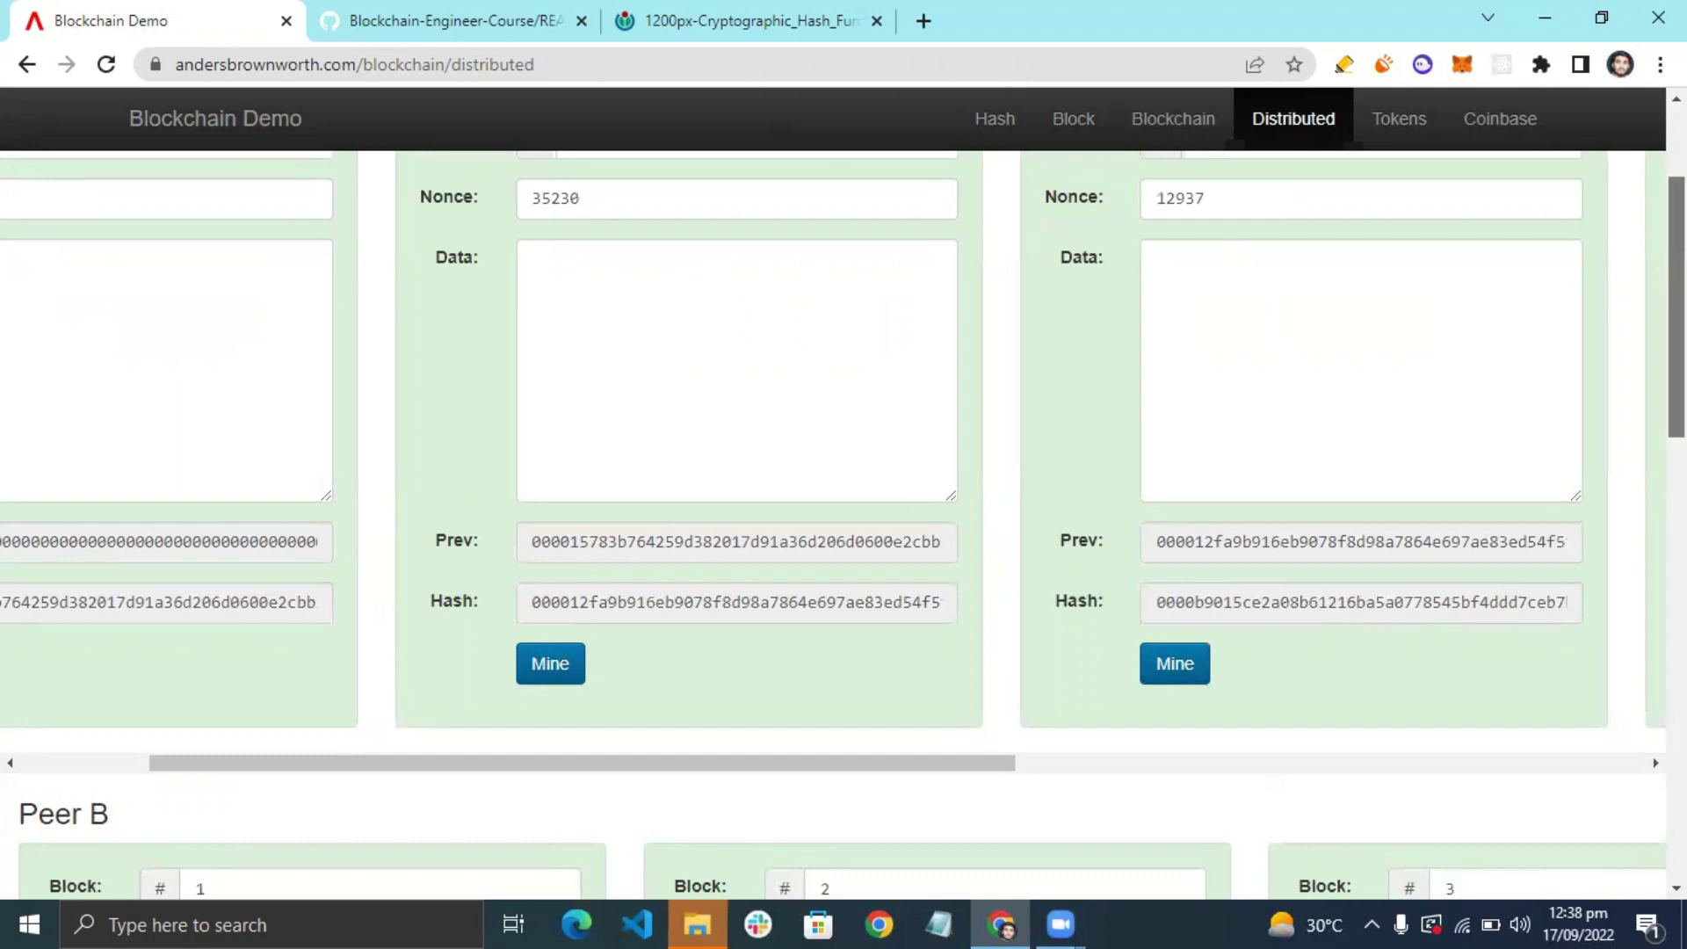
{"action": "left_click_drag", "start_coordinate": [1676, 307], "coordinate": [1676, 568]}
{"action": "scroll", "coordinate": [425, 241], "scroll_direction": "down", "scroll_amount": 2}
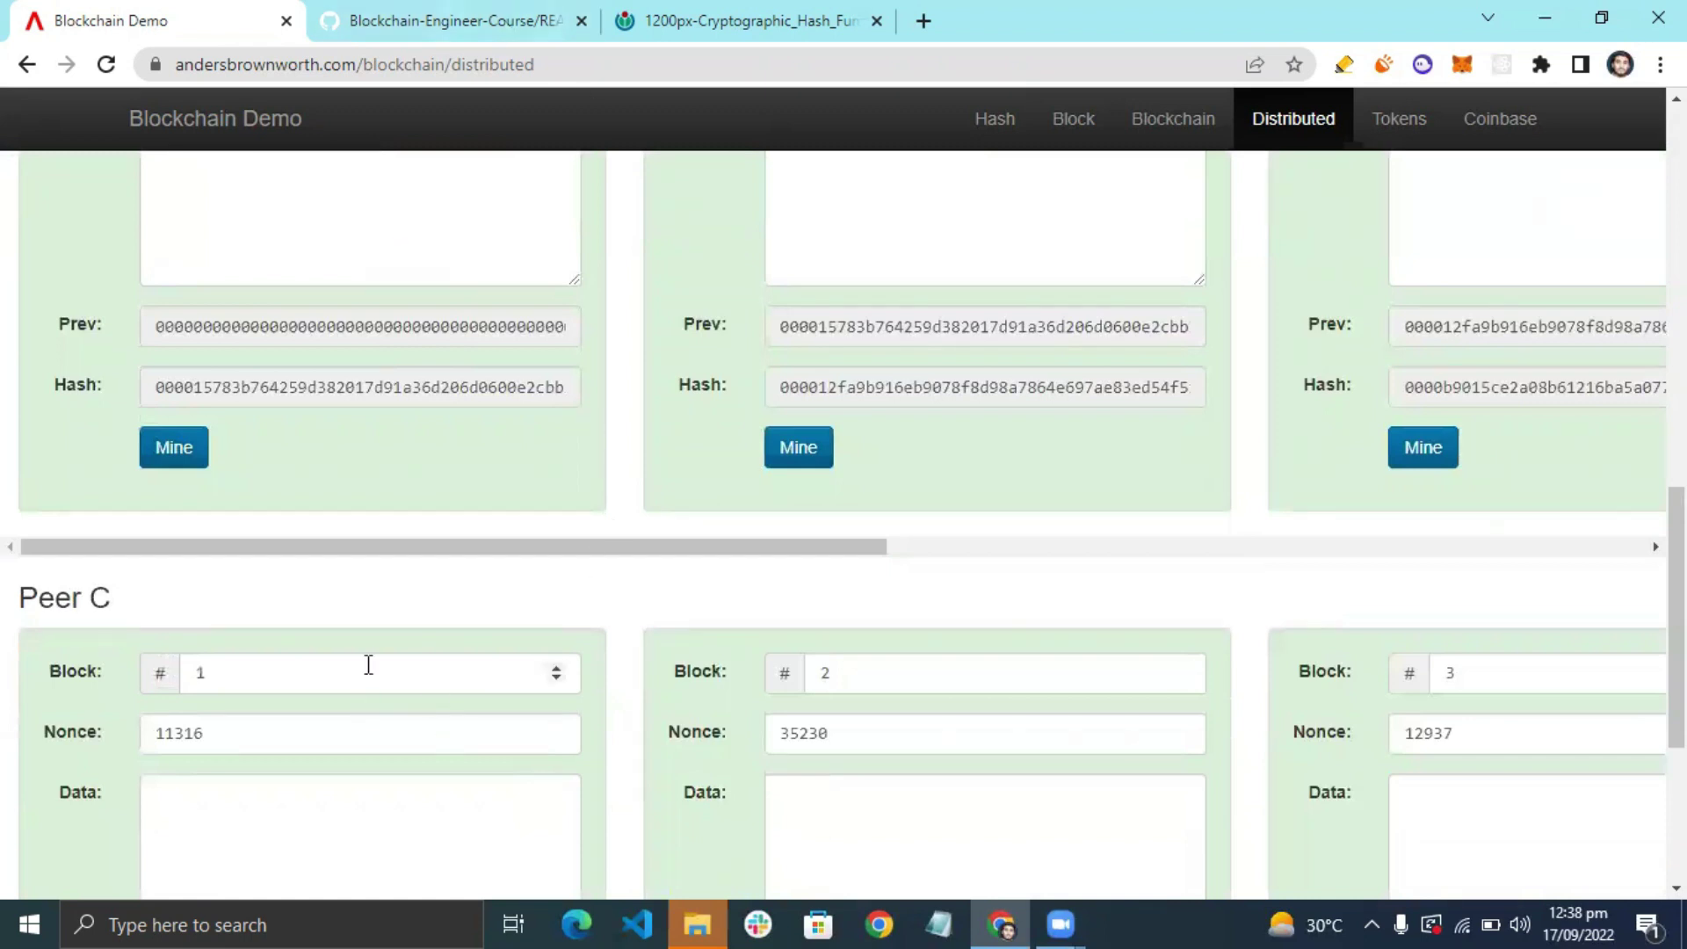
{"action": "left_click_drag", "start_coordinate": [1676, 615], "coordinate": [1676, 356]}
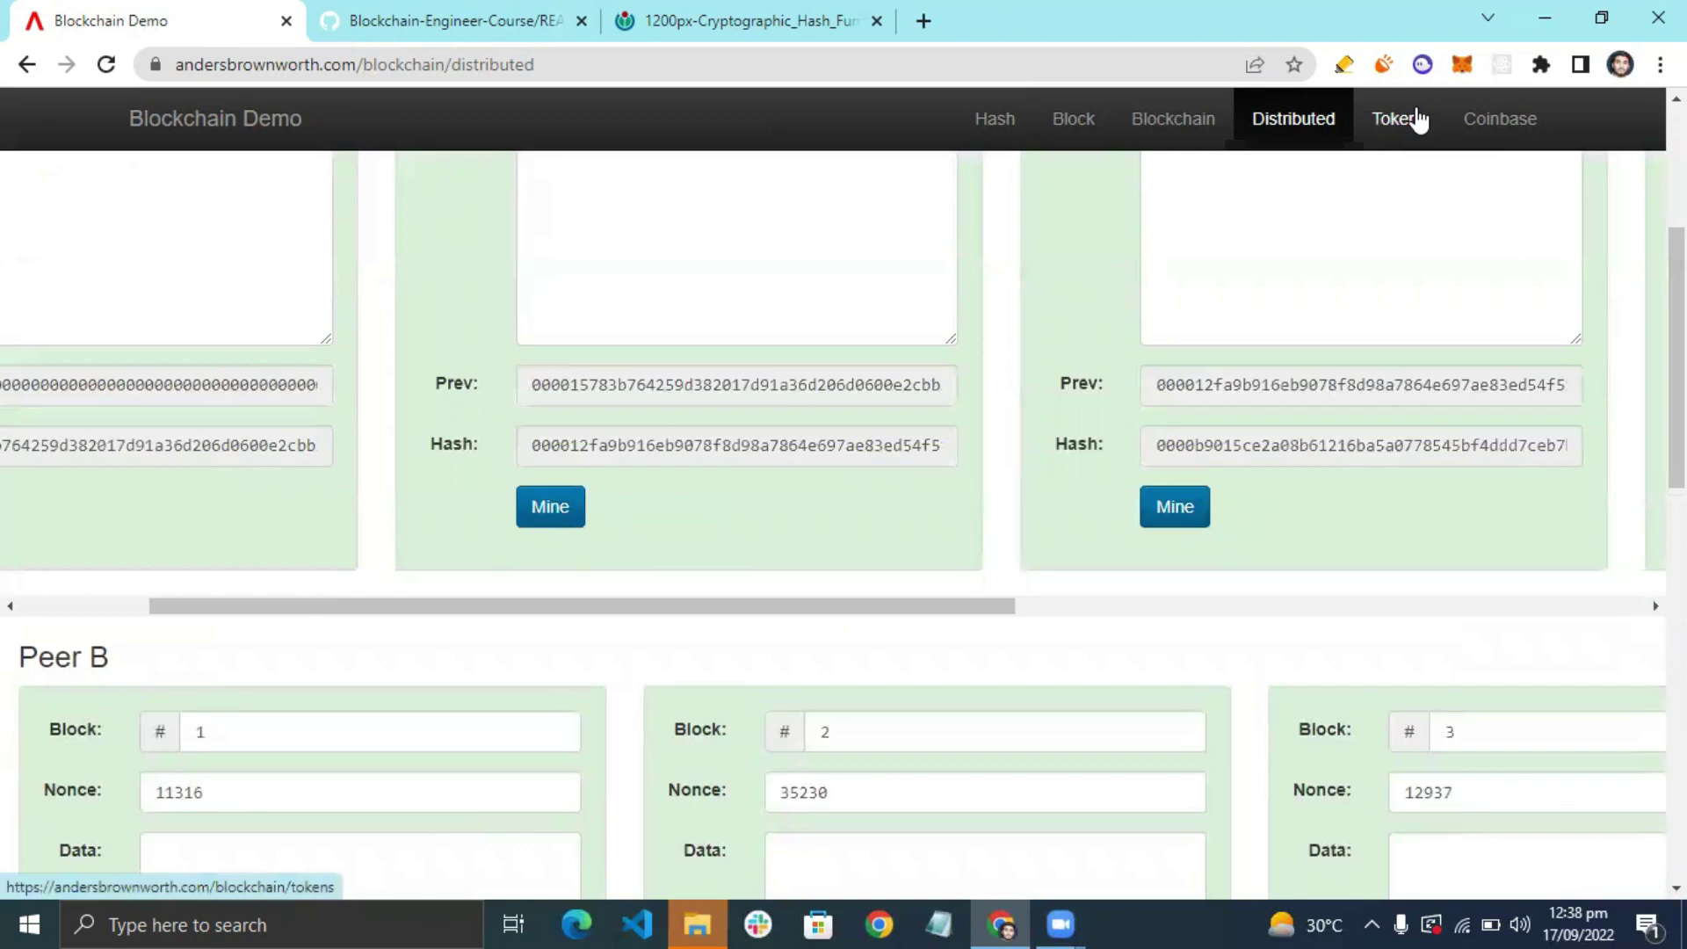
Open the Tokens demo and look over the transactions in Peer A's first three blocks.
{"action": "scroll", "coordinate": [1300, 131], "scroll_direction": "up", "scroll_amount": 4}
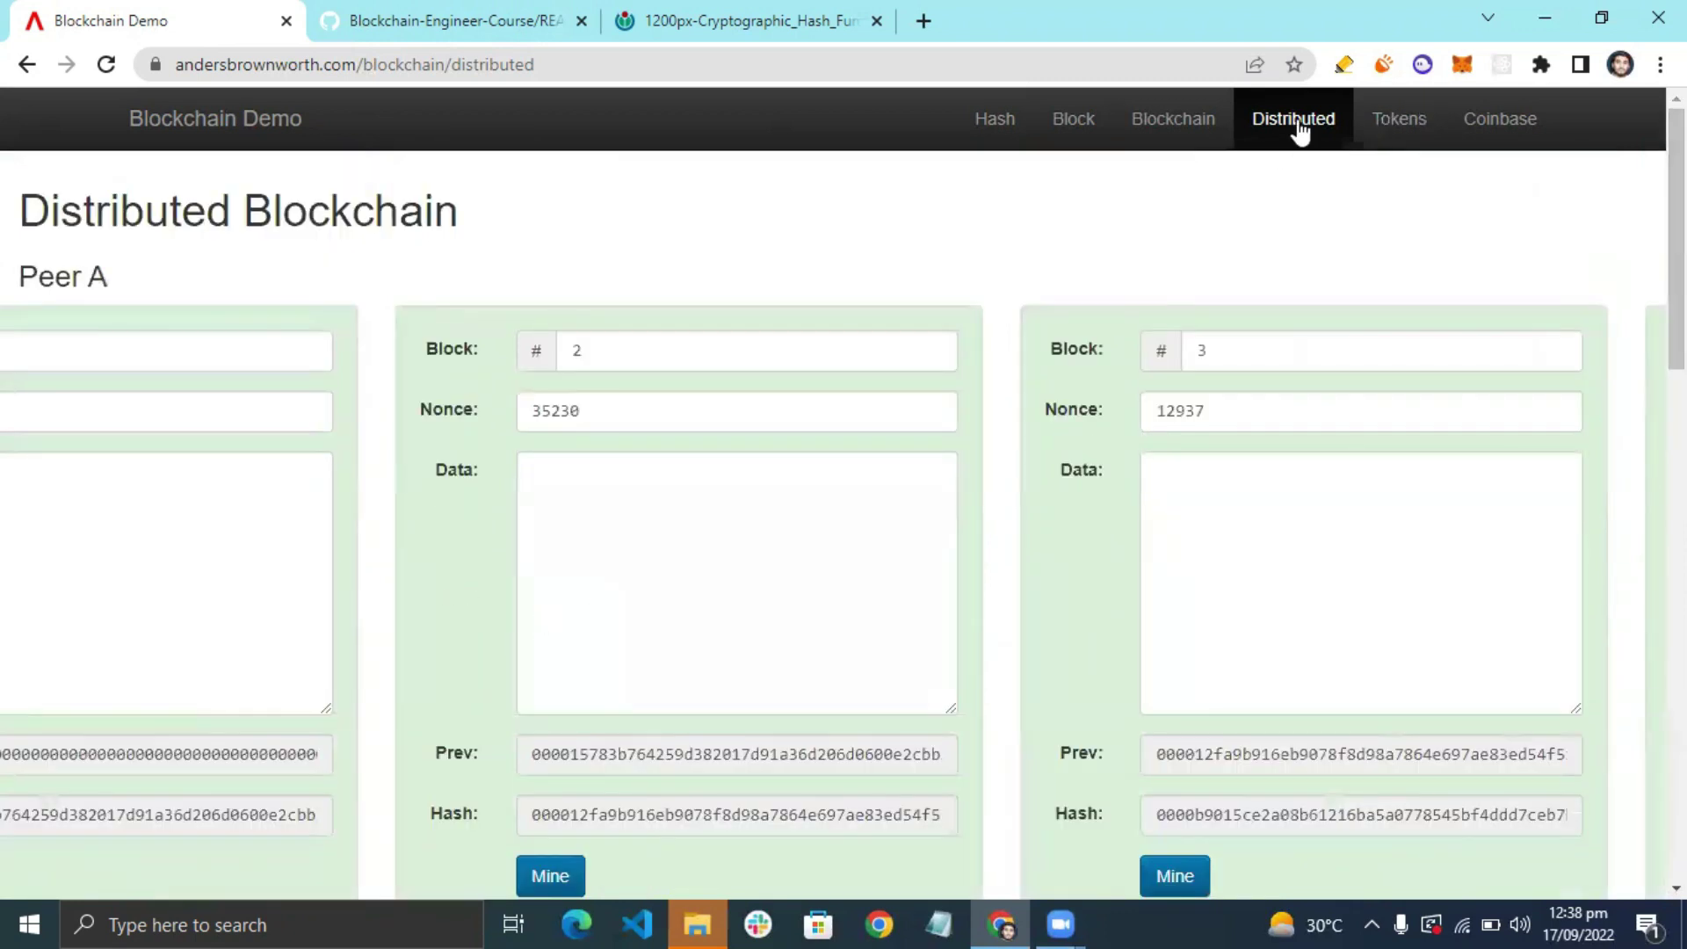
{"action": "left_click", "coordinate": [1398, 119]}
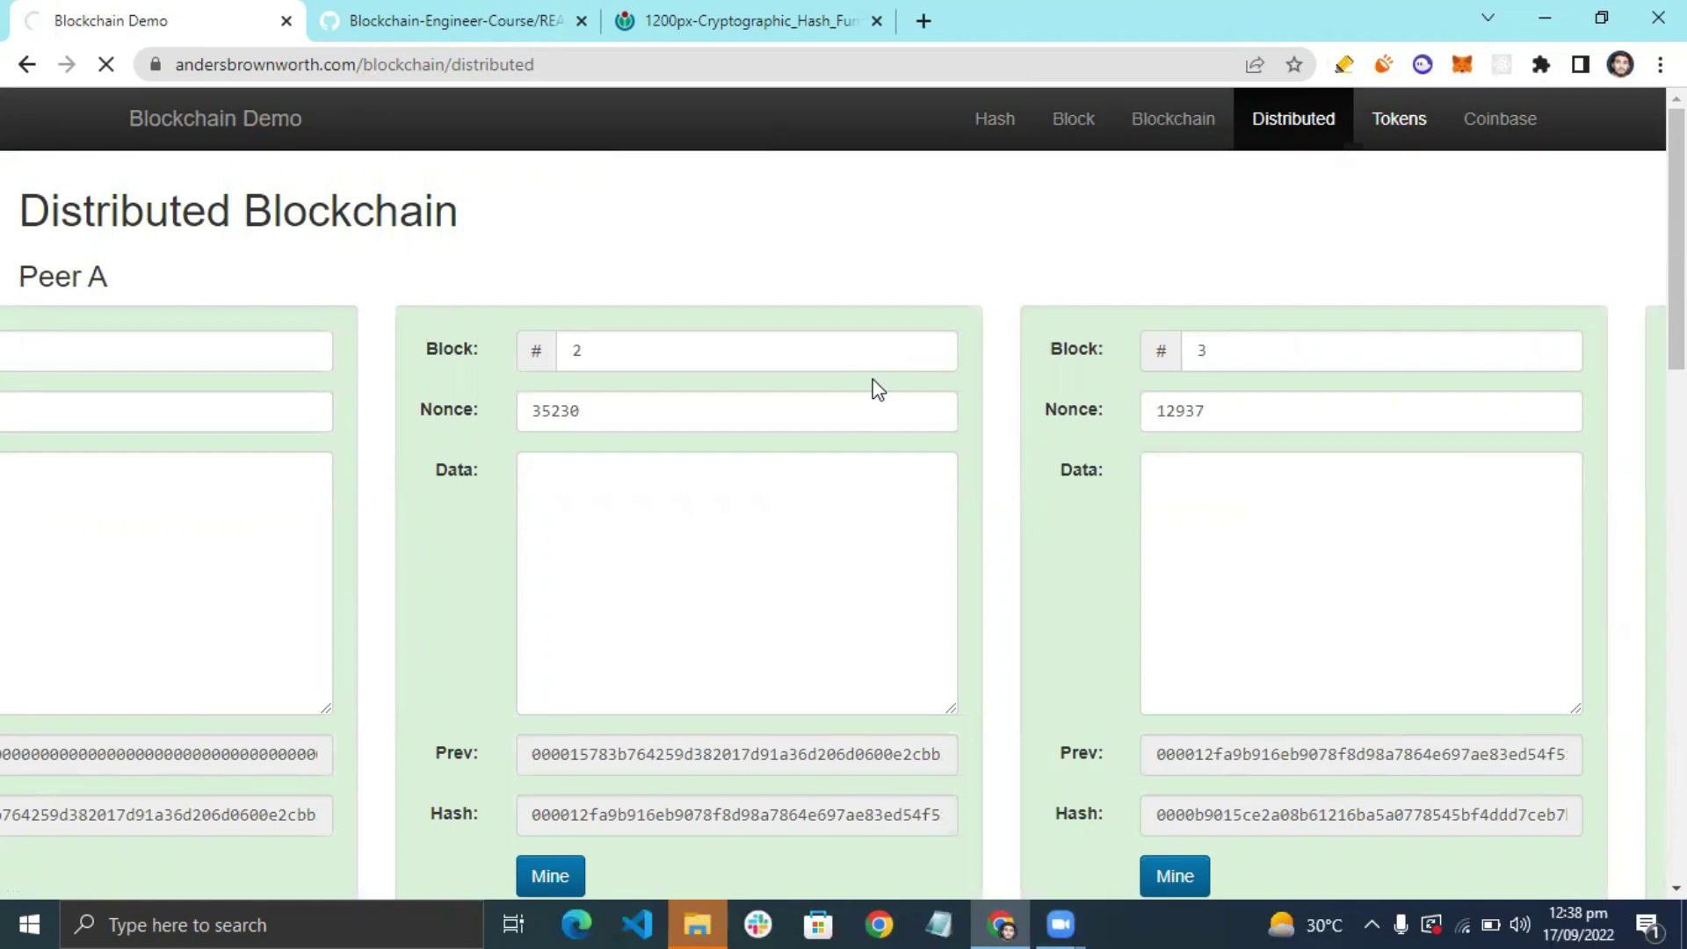
{"action": "left_click", "coordinate": [1385, 122]}
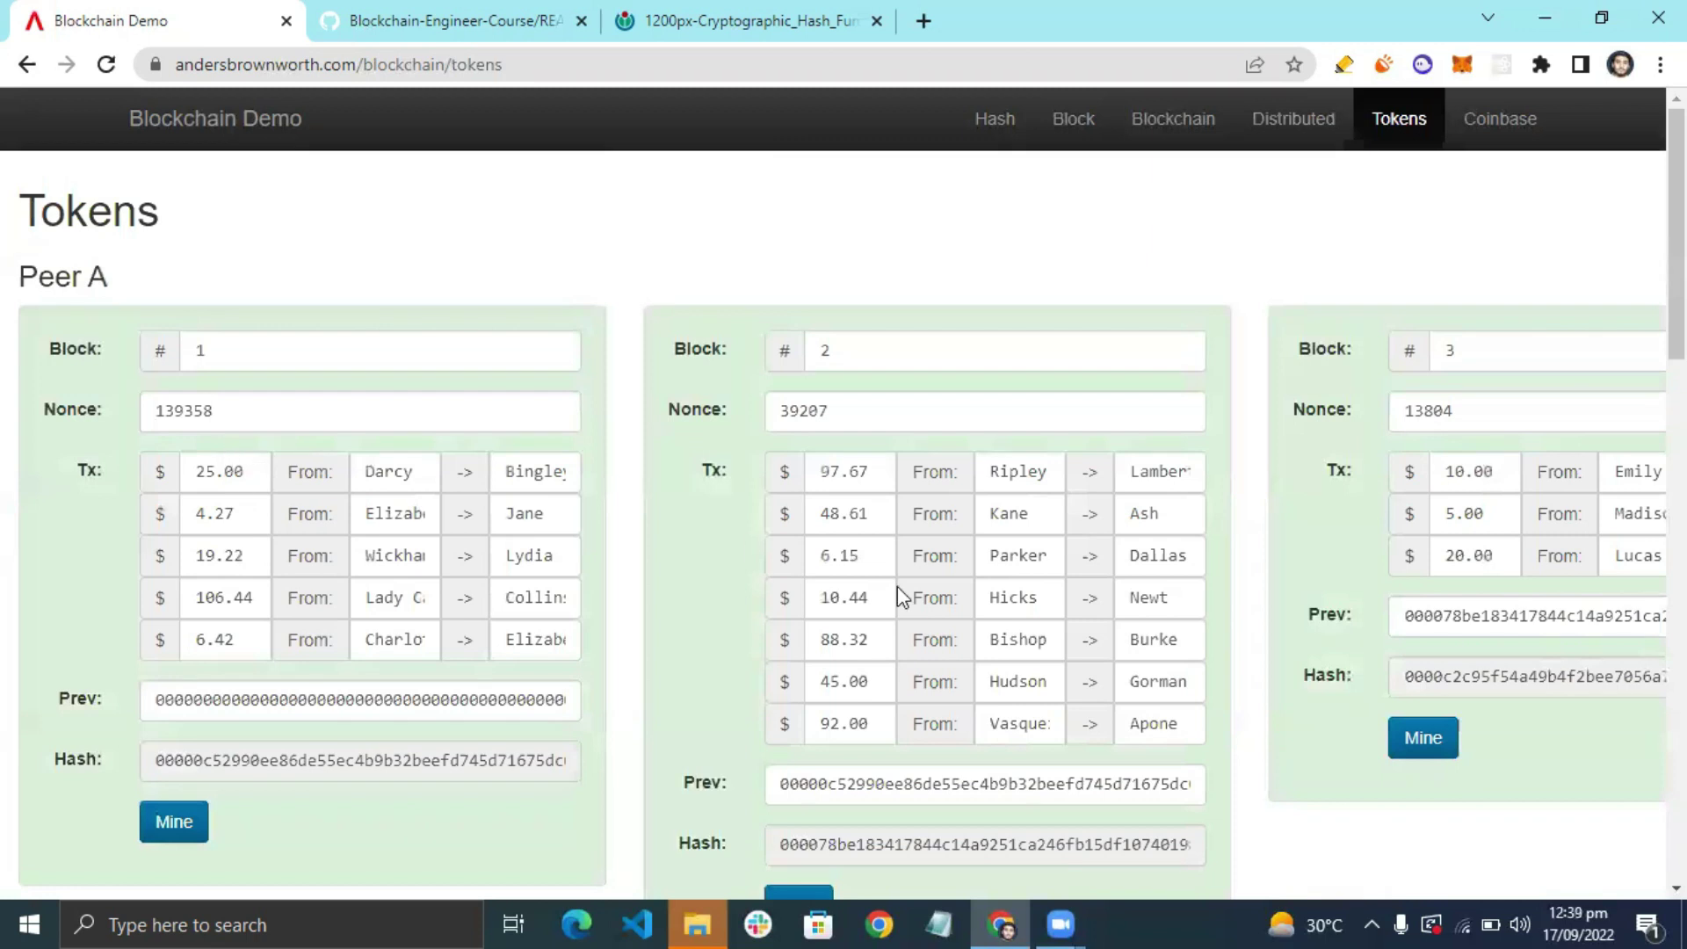
{"action": "scroll", "coordinate": [1311, 419], "scroll_direction": "down", "scroll_amount": 3}
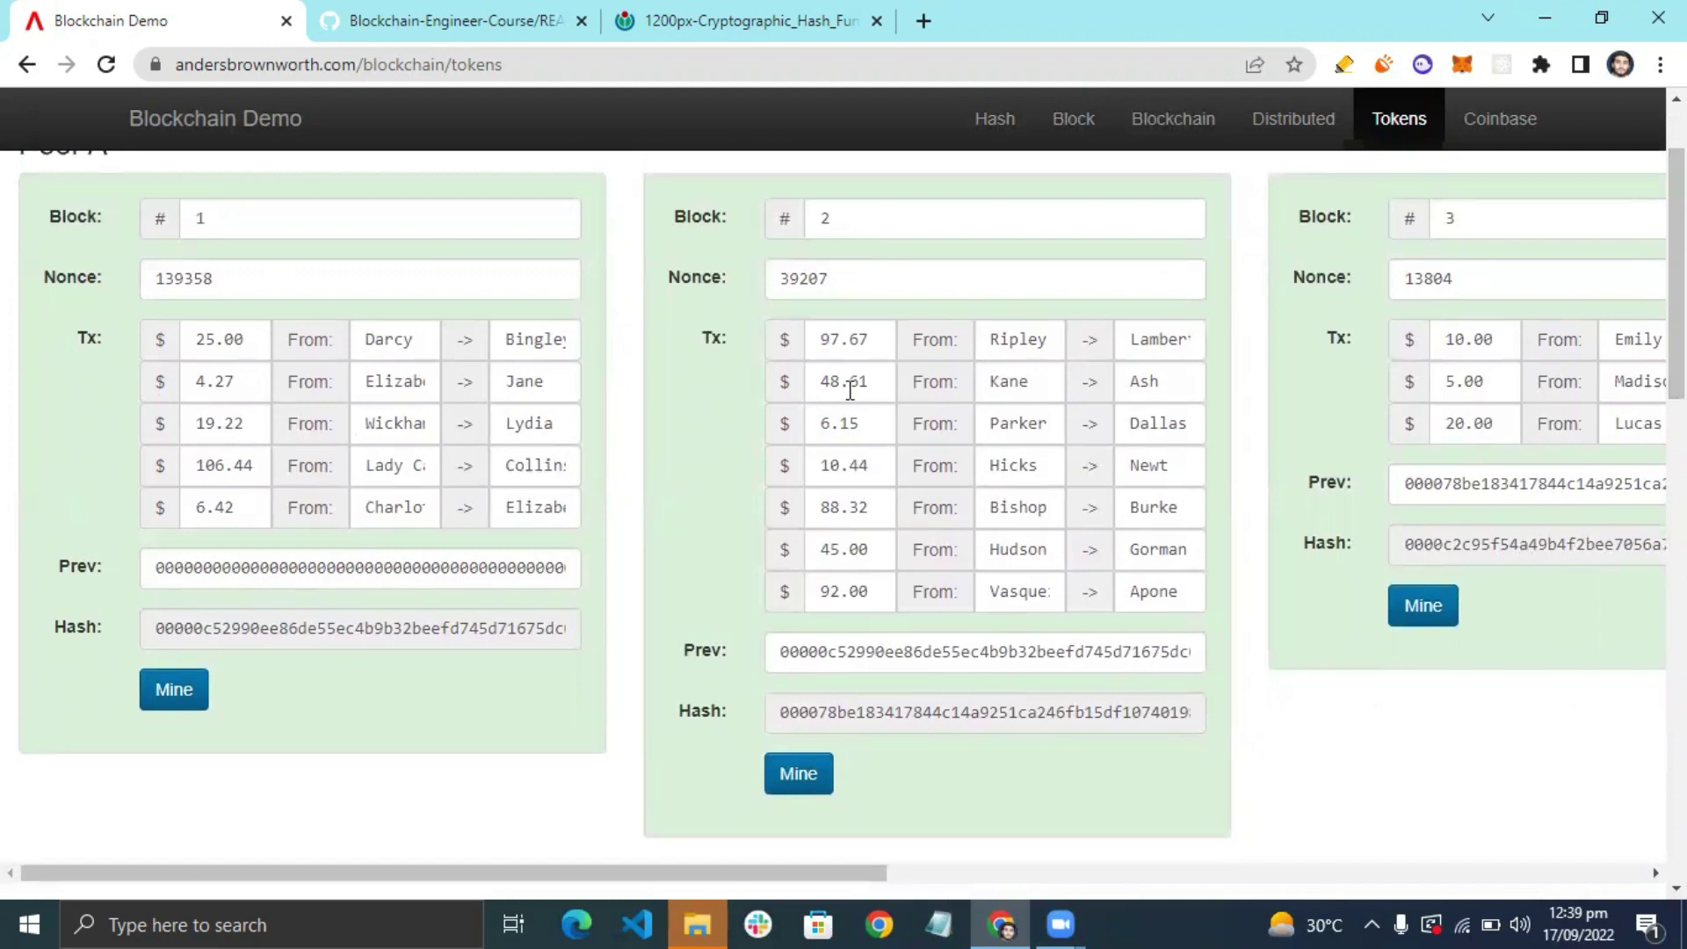
{"action": "left_click_drag", "start_coordinate": [608, 867], "coordinate": [686, 857]}
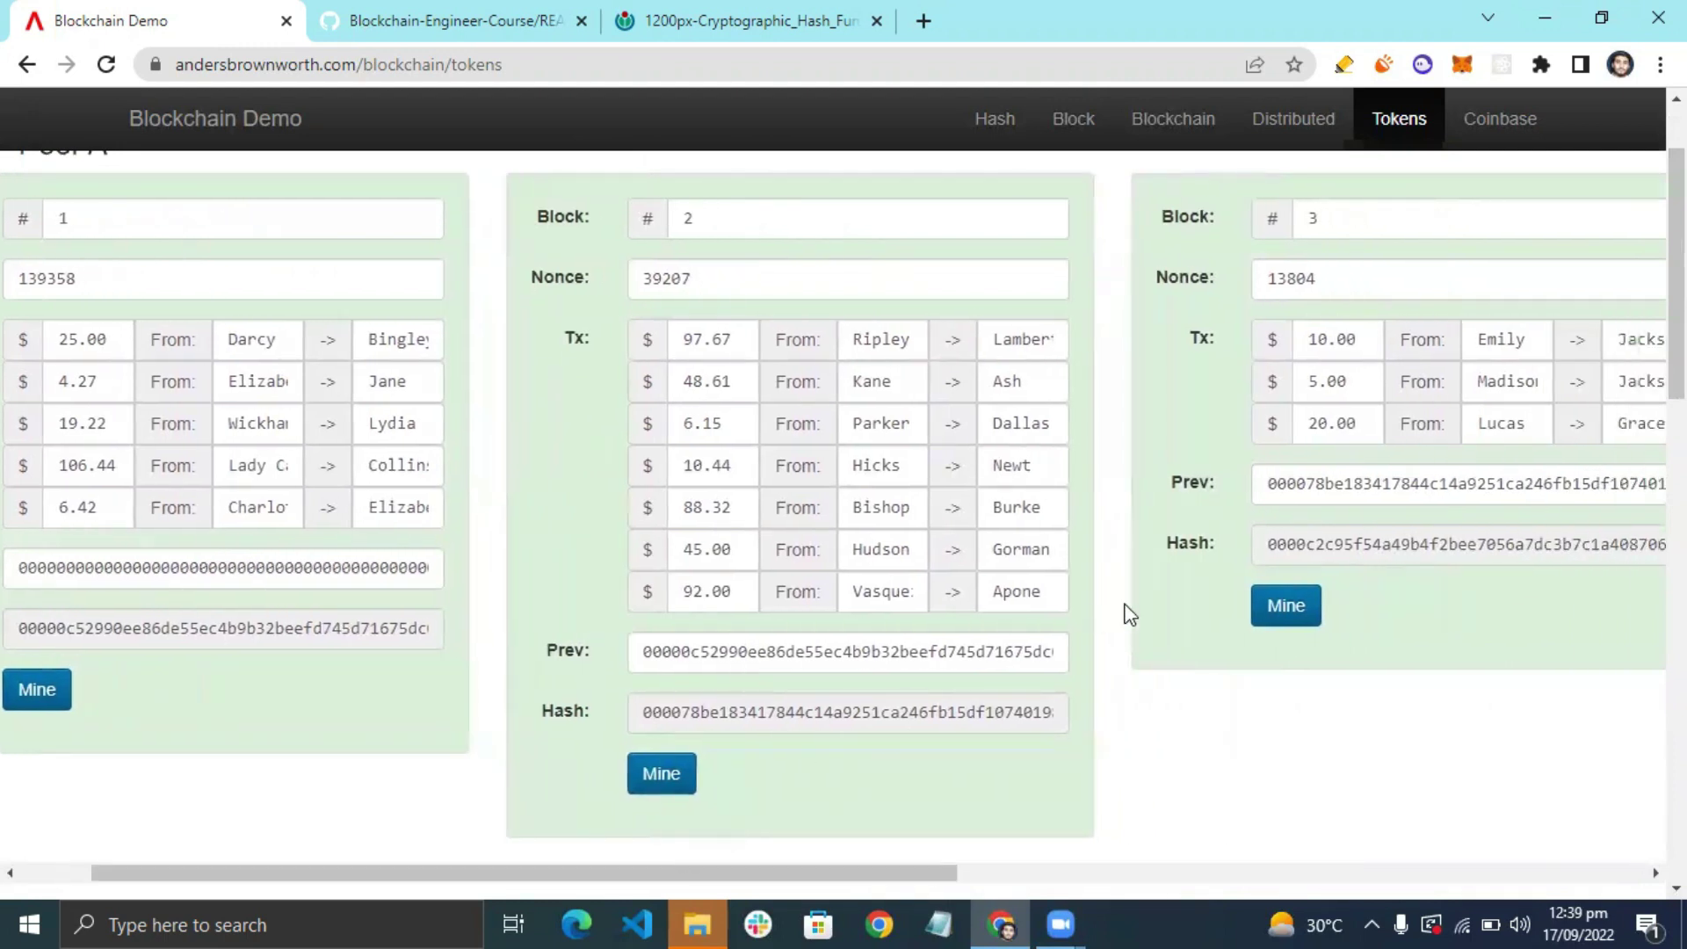
Replace the whole-dollar part of the first transaction's amount in Peer A's block 2 with 20000.
{"action": "scroll", "coordinate": [936, 465], "scroll_direction": "up", "scroll_amount": 2}
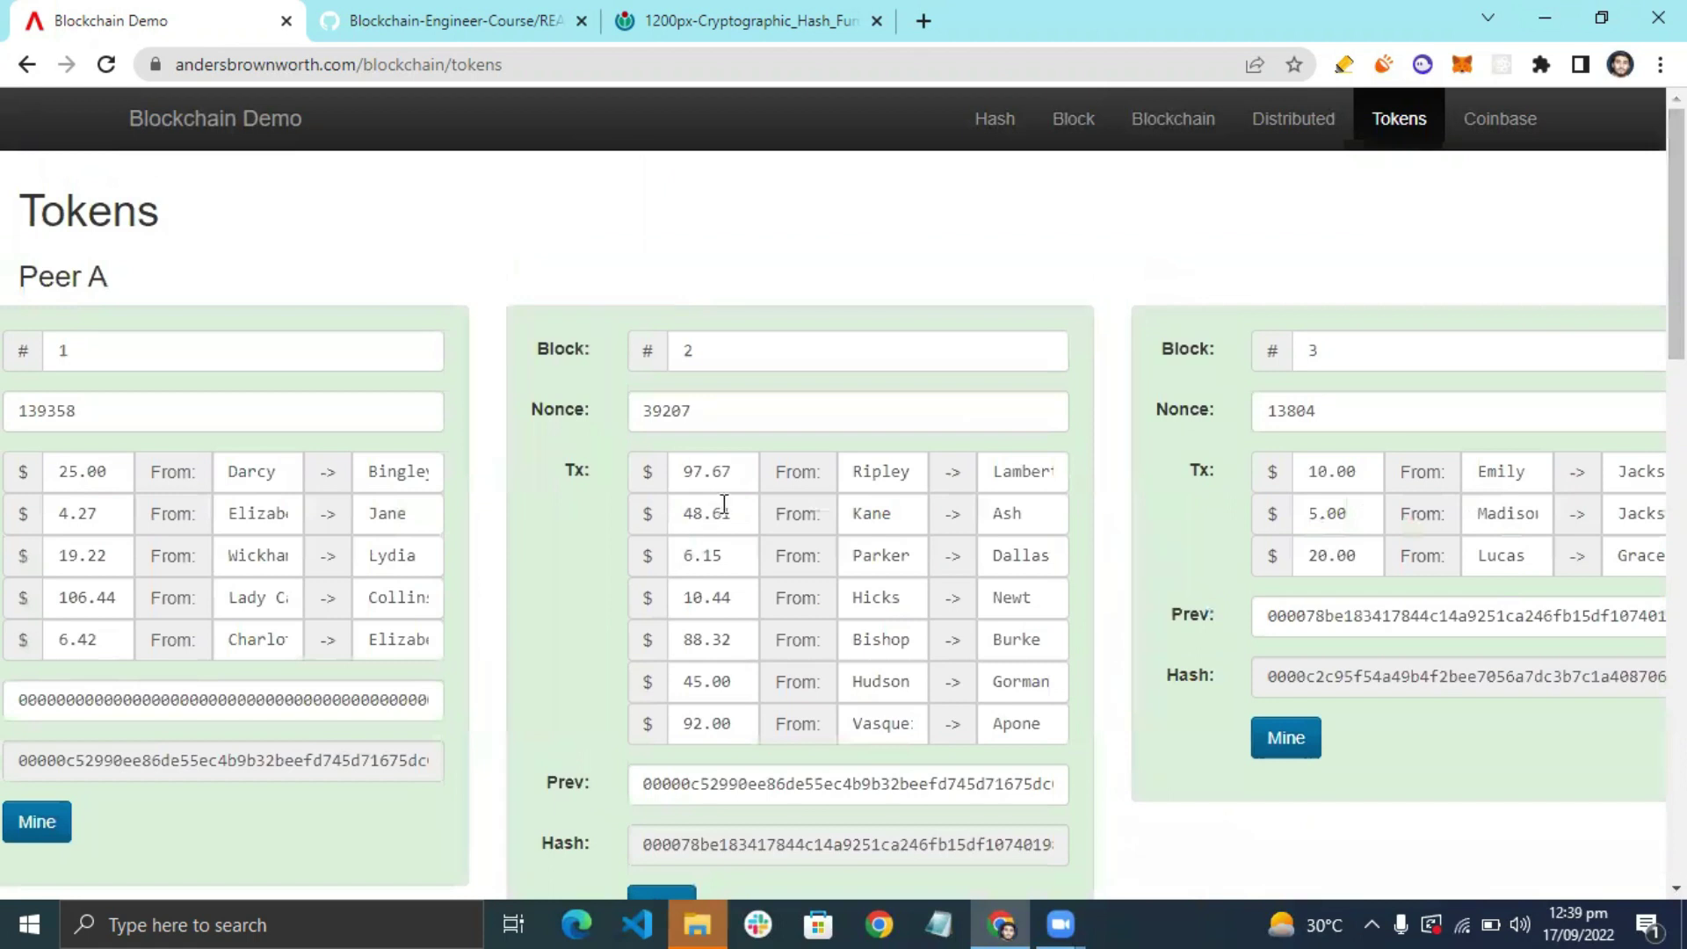
{"action": "left_click", "coordinate": [701, 474]}
{"action": "key", "text": "BackSpace"}
{"action": "key", "text": "BackSpace"}
{"action": "type", "text": "20000"}
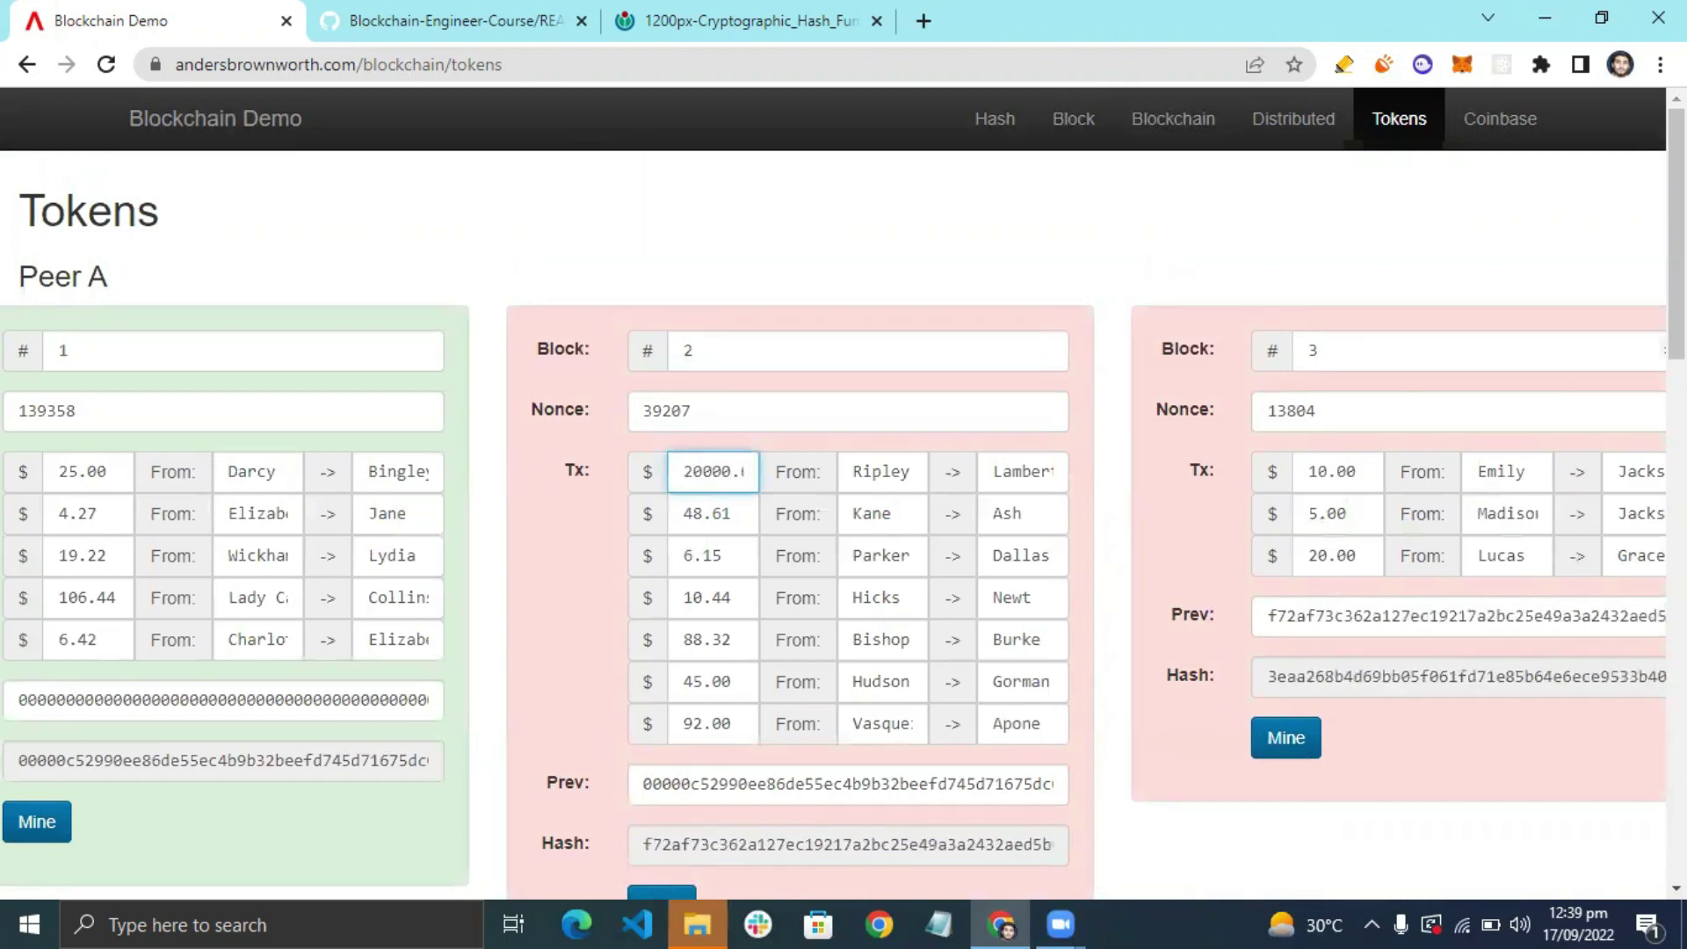
Examine the rest of Peer A's token chain and compare it with Peer B's and Peer C's copies.
{"action": "scroll", "coordinate": [1675, 263], "scroll_direction": "down", "scroll_amount": 2}
{"action": "left_click_drag", "start_coordinate": [753, 778], "coordinate": [1630, 822]}
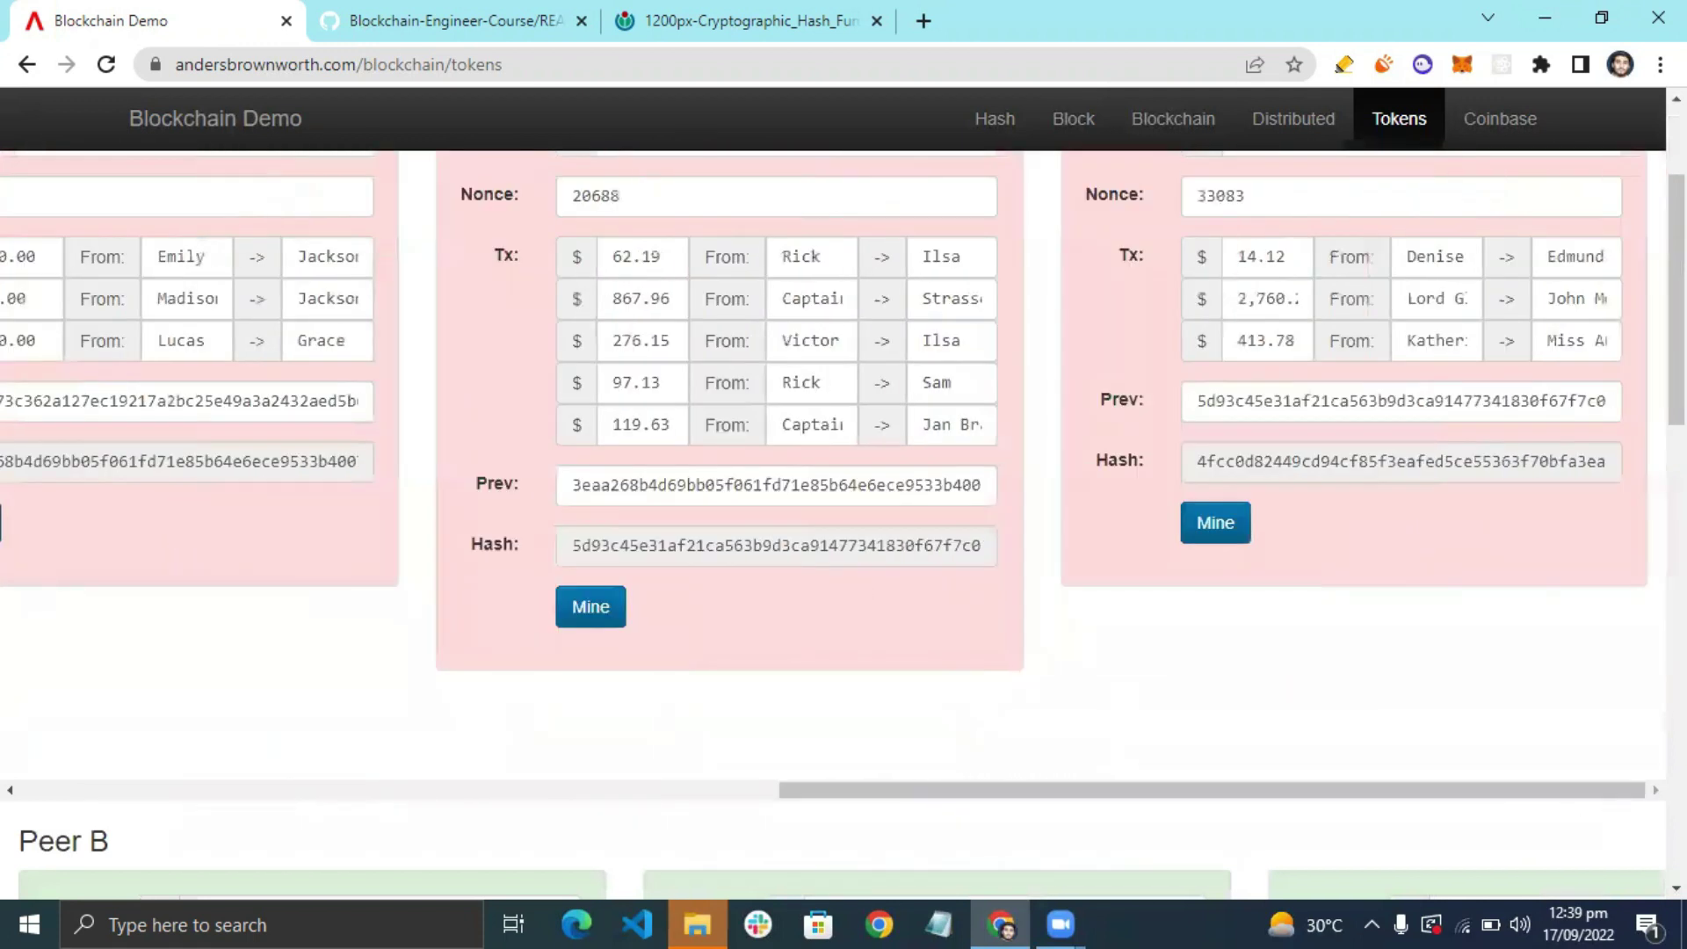
{"action": "scroll", "coordinate": [1317, 366], "scroll_direction": "down", "scroll_amount": 5}
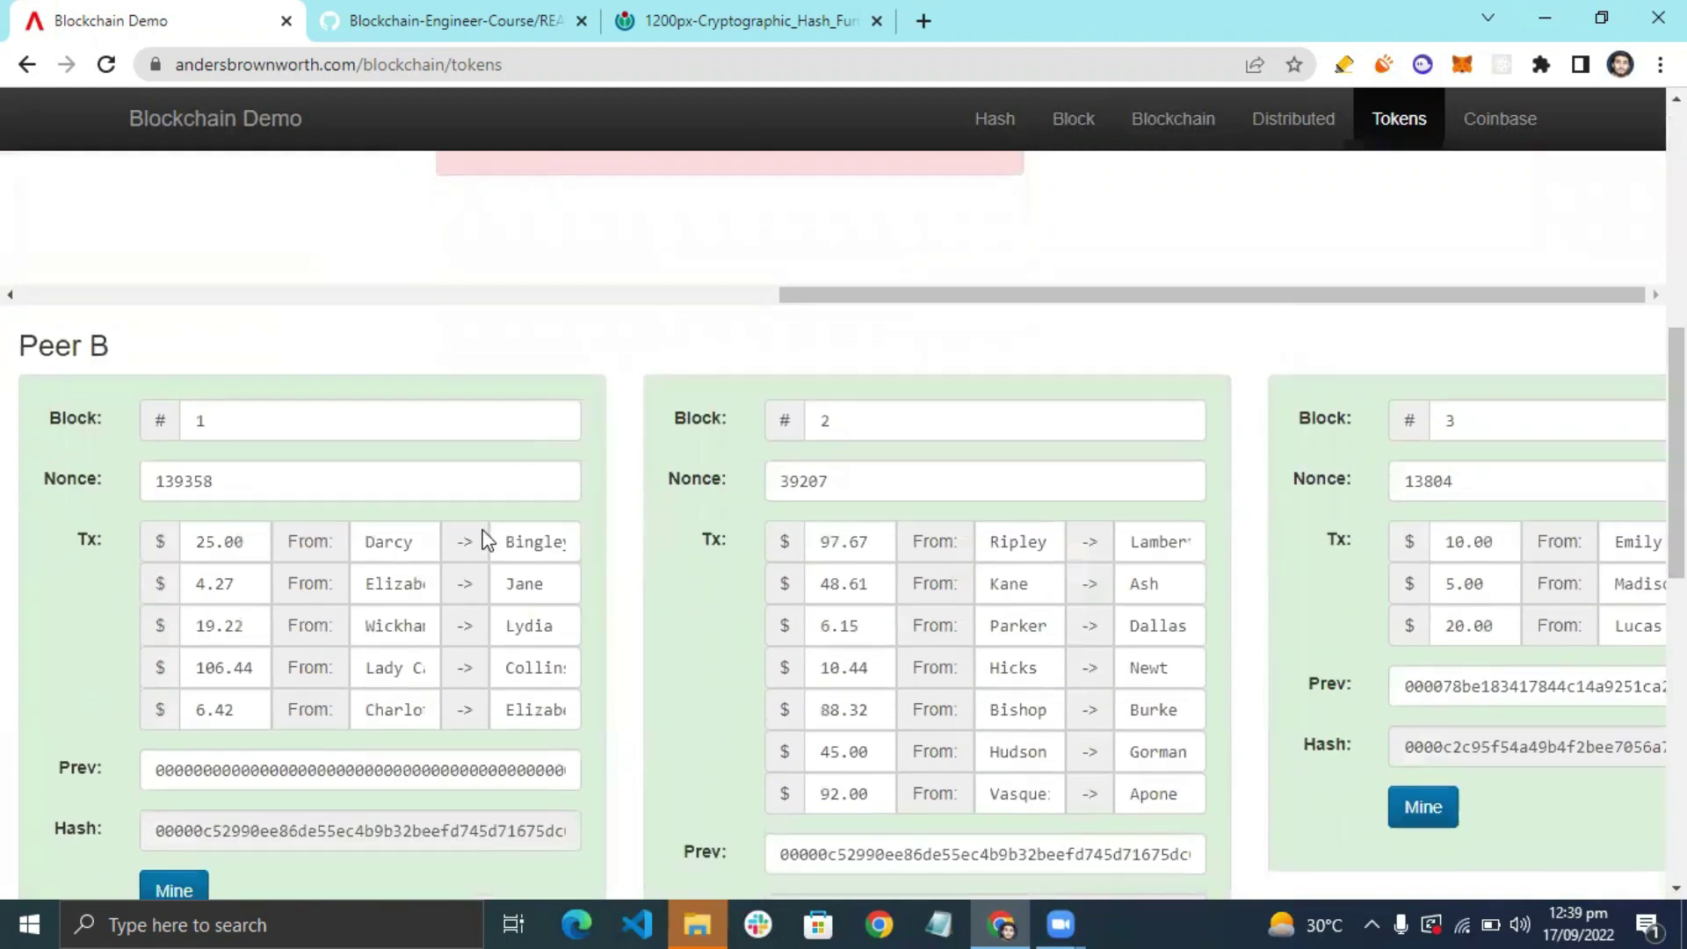
{"action": "scroll", "coordinate": [1352, 518], "scroll_direction": "up", "scroll_amount": 6}
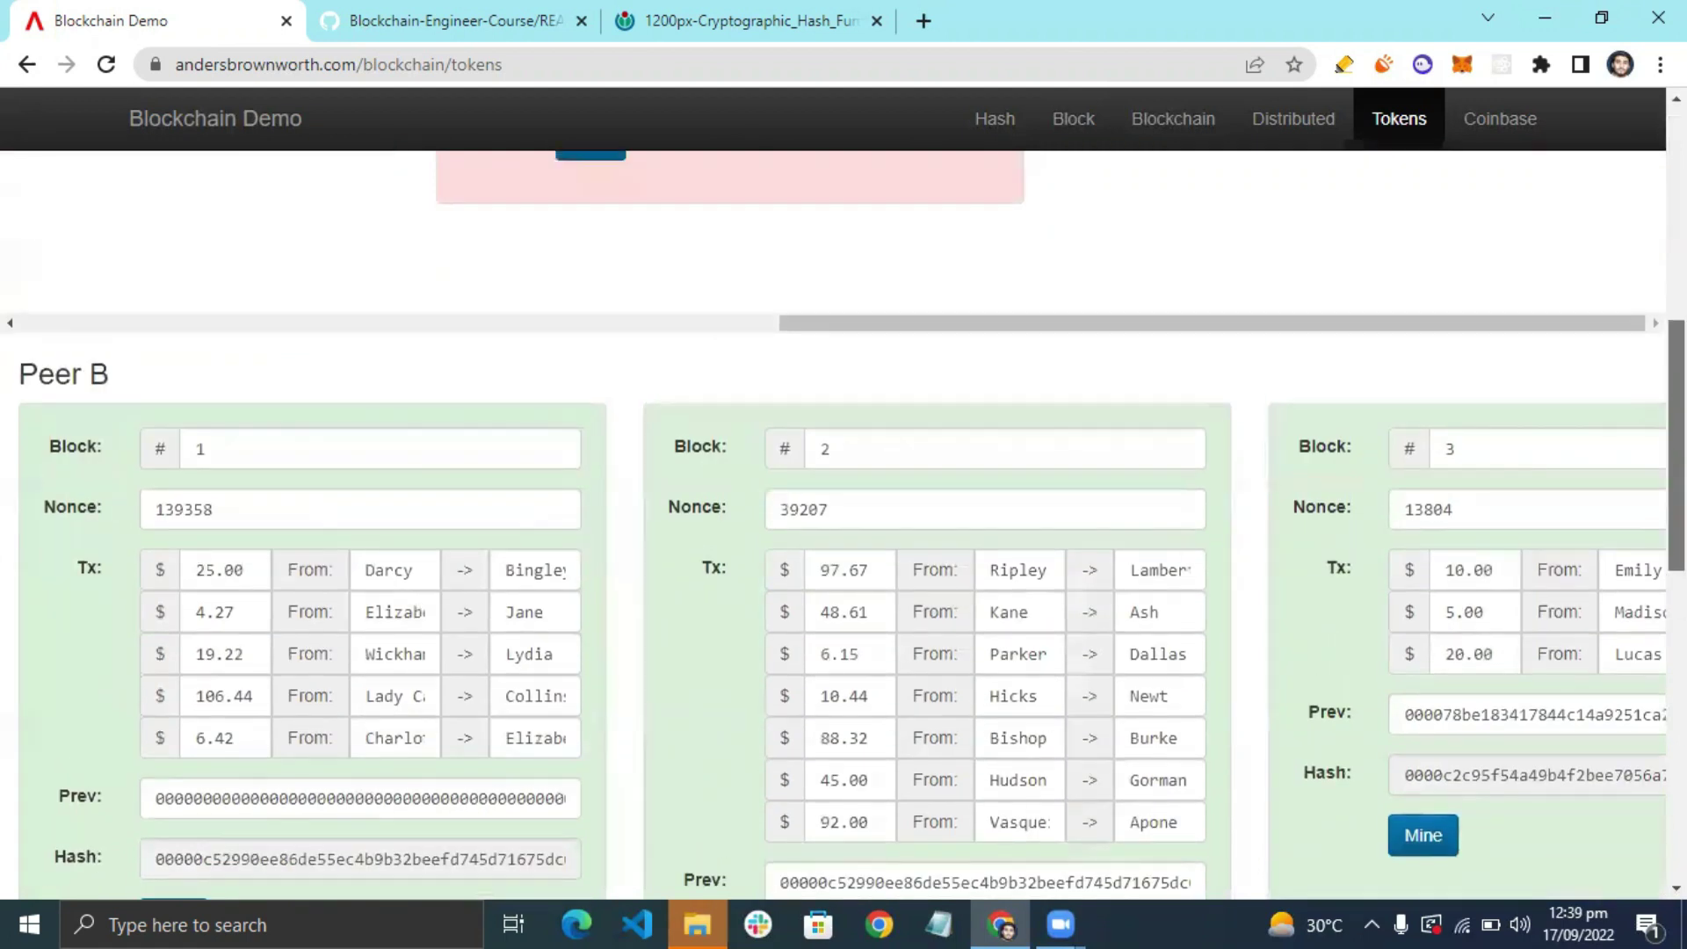
{"action": "scroll", "coordinate": [445, 425], "scroll_direction": "down", "scroll_amount": 8}
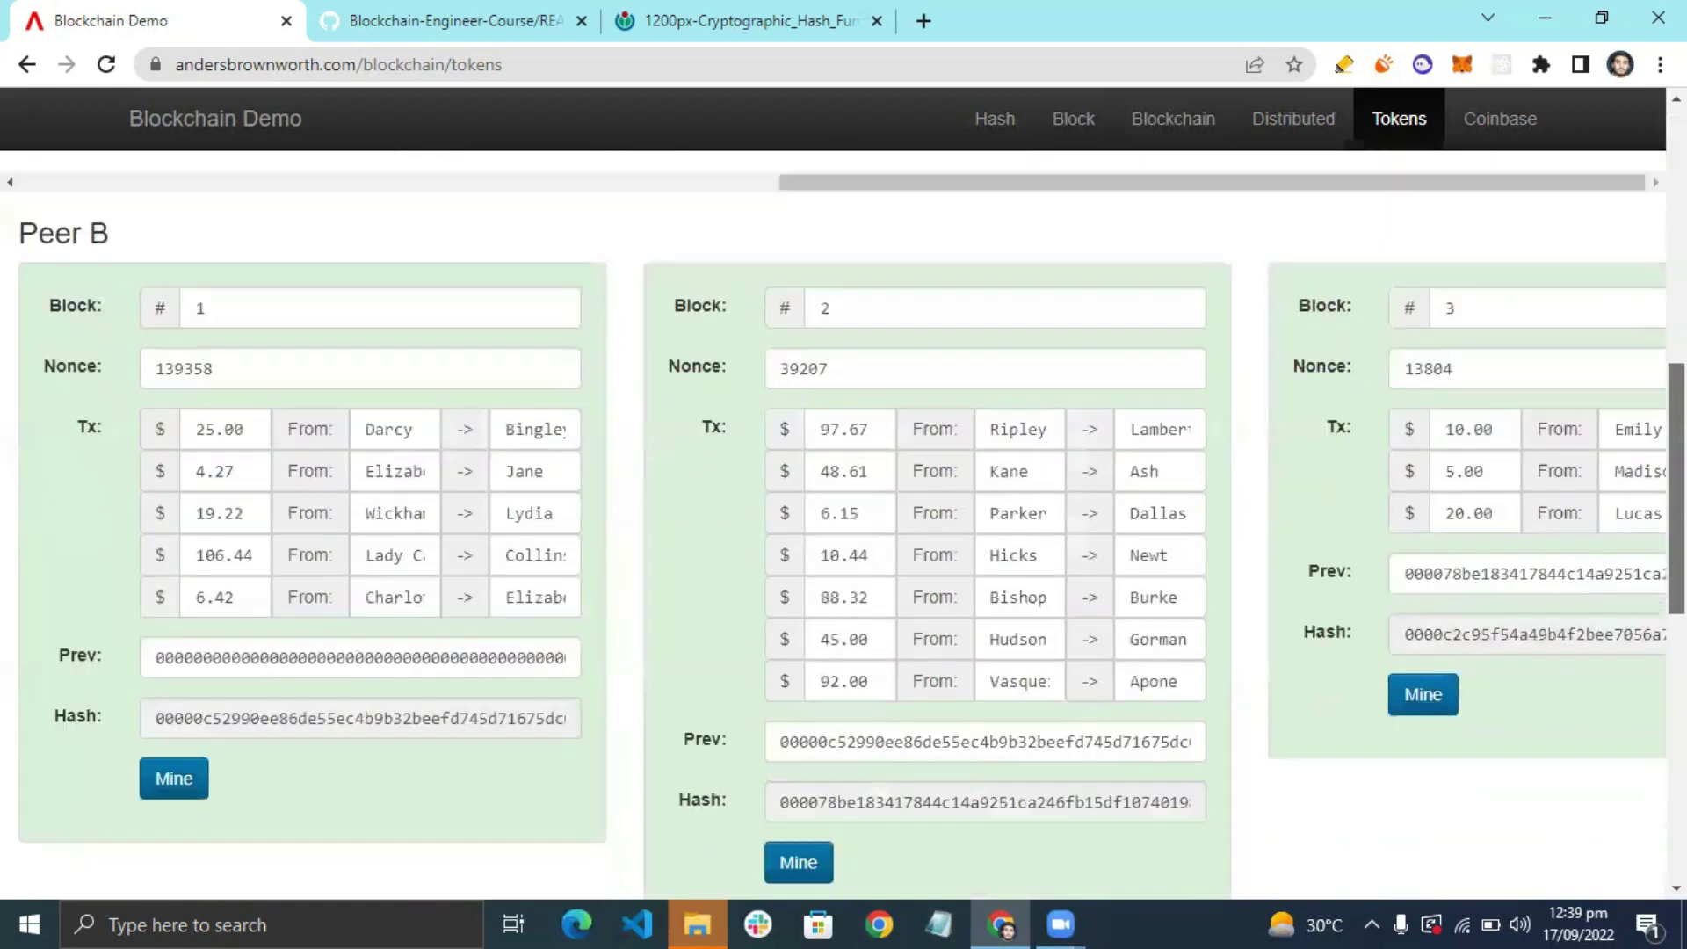
{"action": "scroll", "coordinate": [1093, 637], "scroll_direction": "down", "scroll_amount": 7}
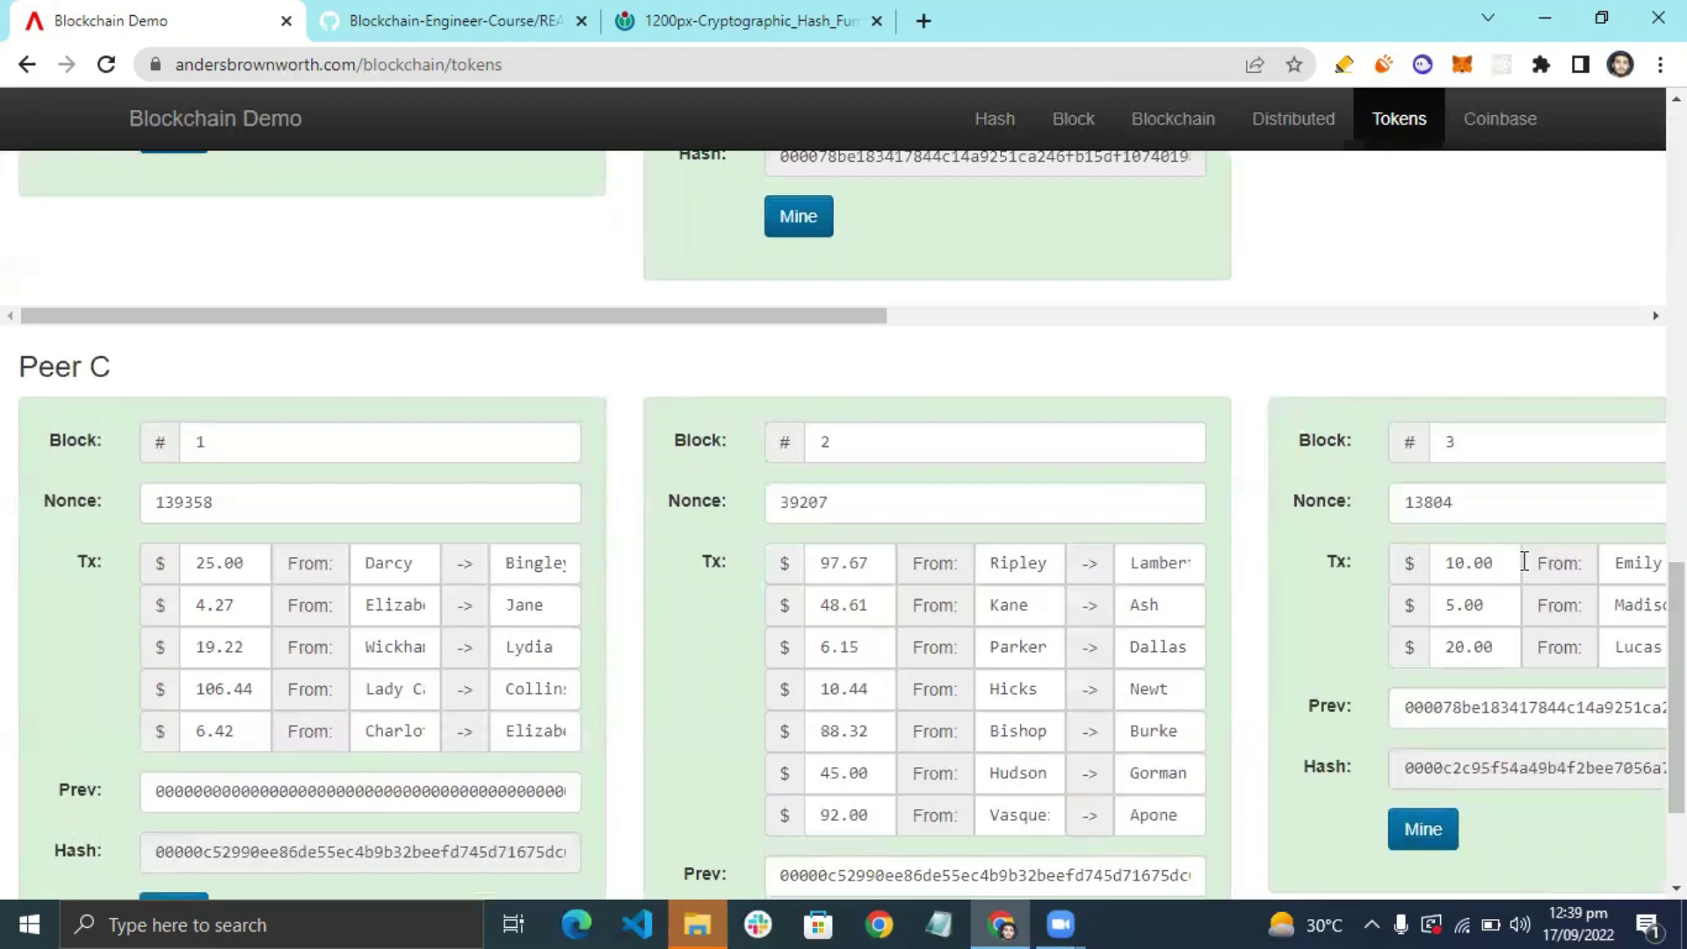
{"action": "scroll", "coordinate": [1676, 685], "scroll_direction": "up", "scroll_amount": 7}
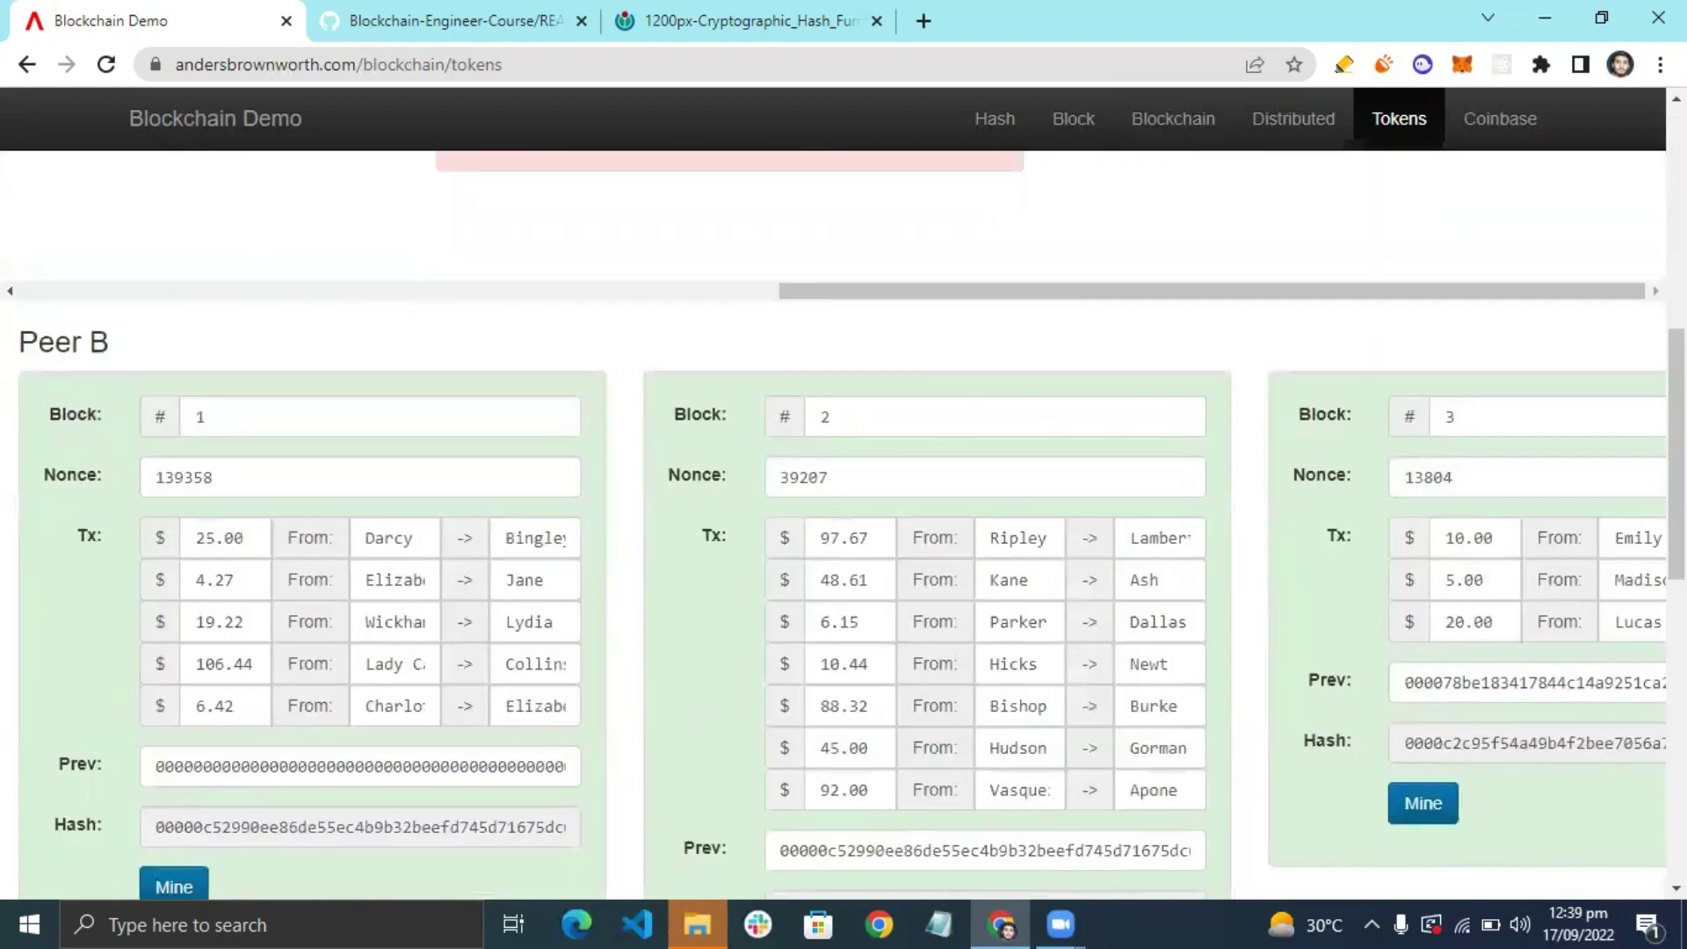
{"action": "scroll", "coordinate": [1401, 572], "scroll_direction": "down", "scroll_amount": 6}
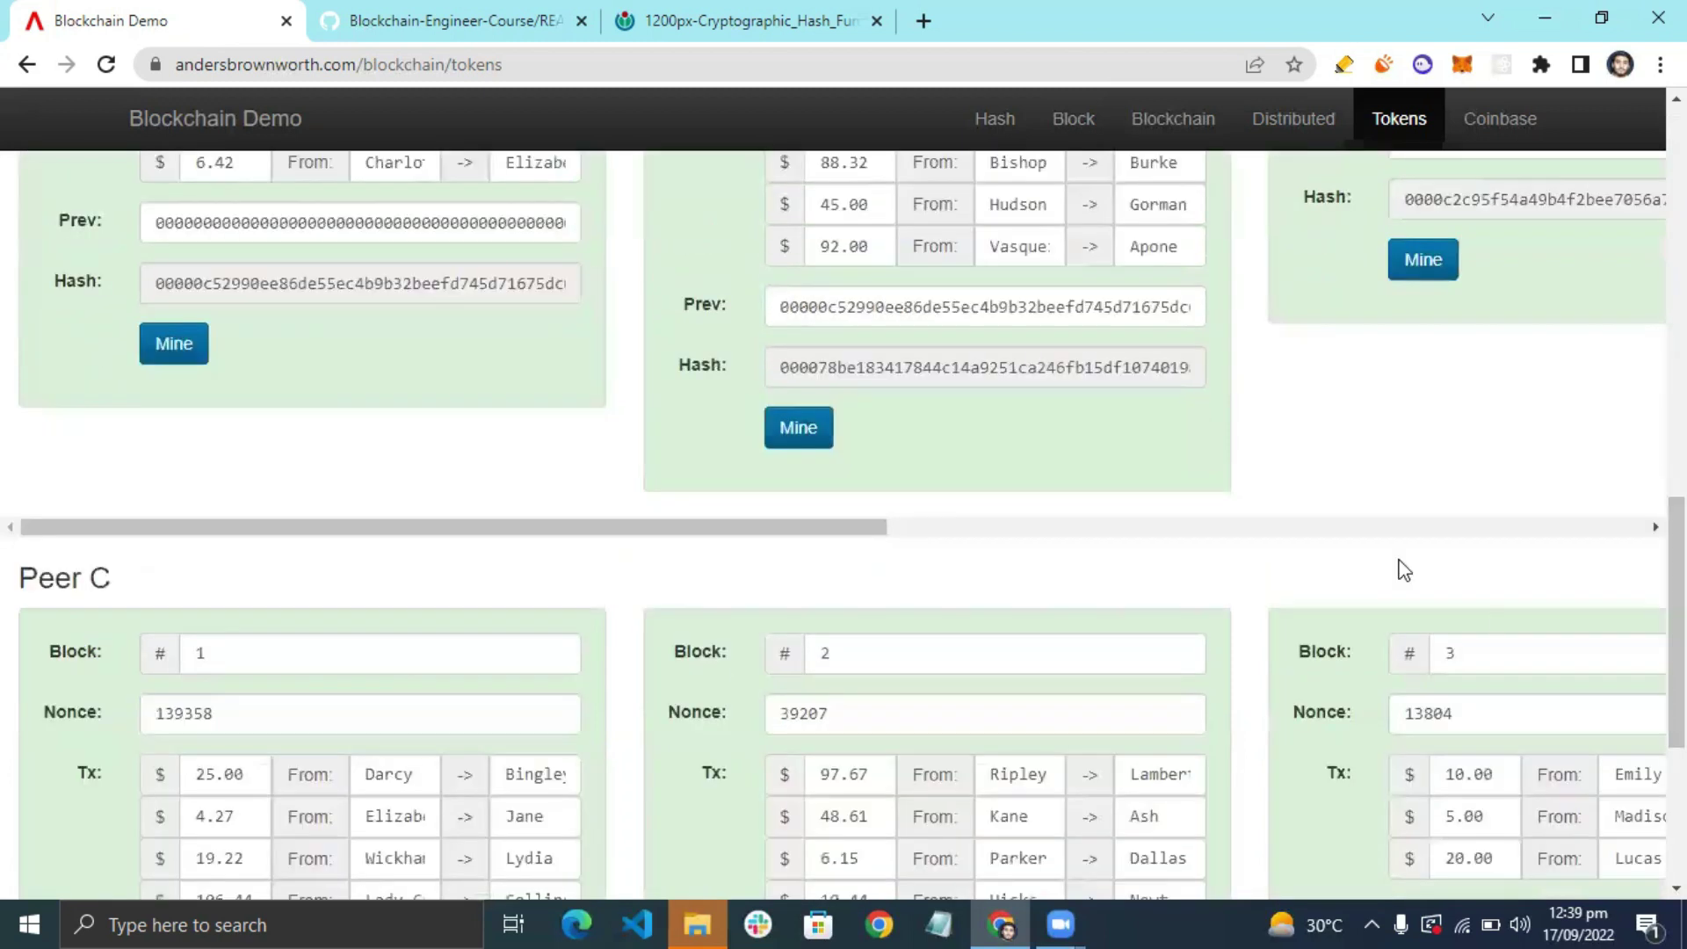
Return to Peer A's token chain and review its first three blocks, including the altered transaction in block 2.
{"action": "scroll", "coordinate": [1401, 572], "scroll_direction": "up", "scroll_amount": 6}
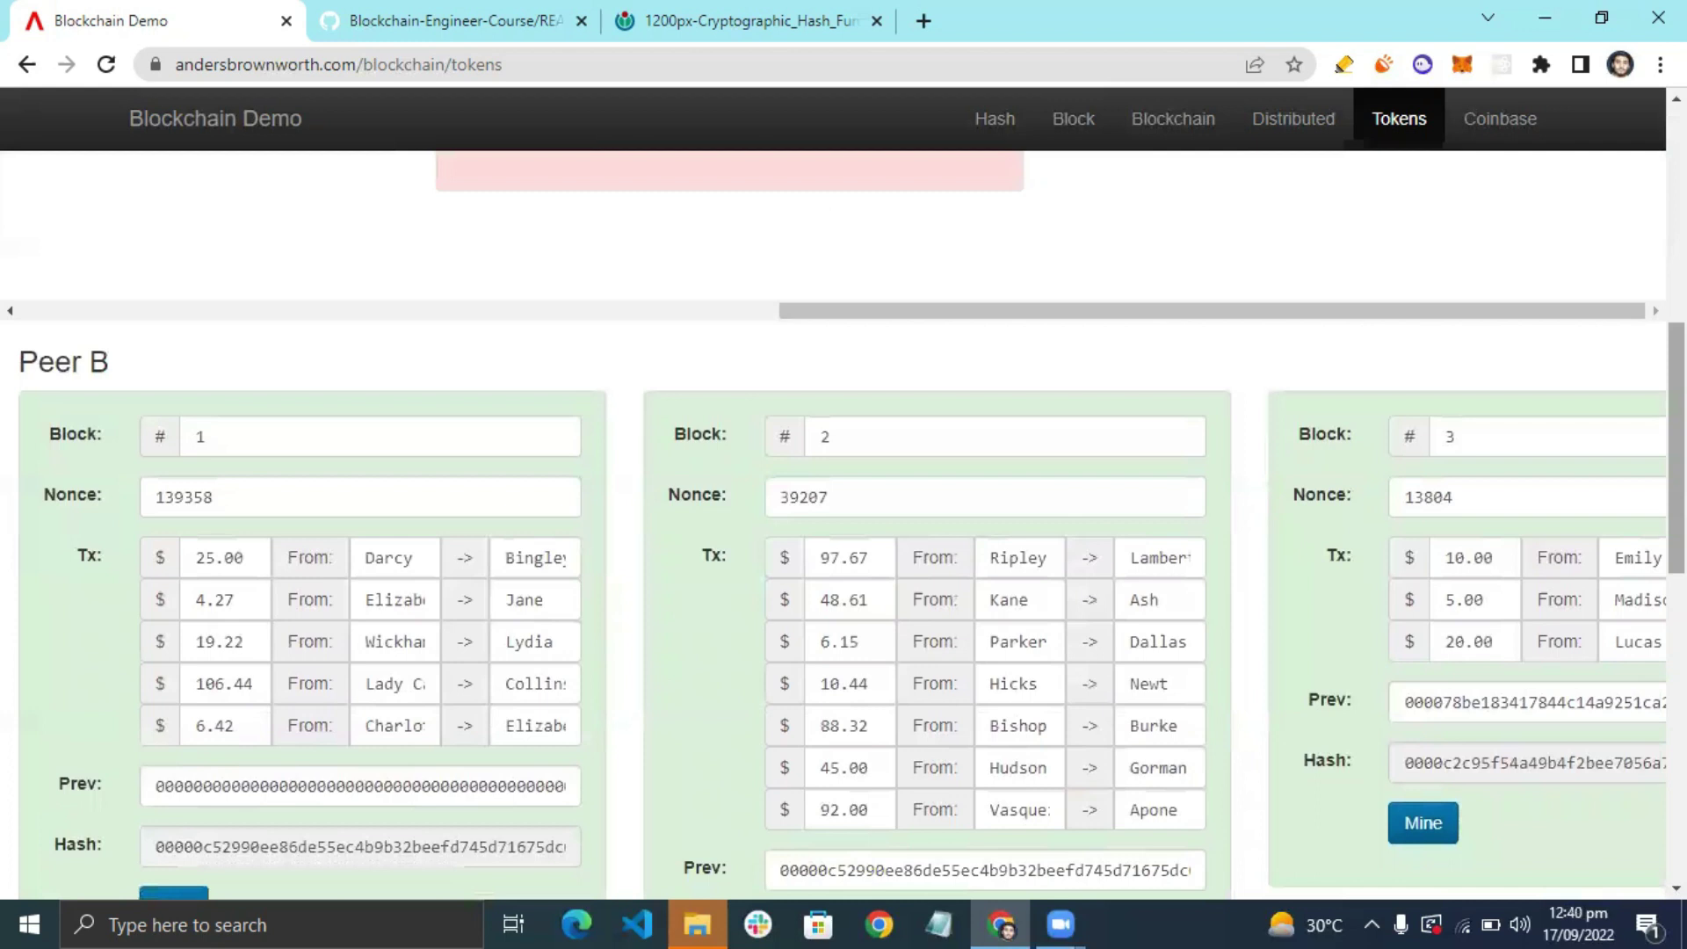
{"action": "scroll", "coordinate": [1498, 136], "scroll_direction": "up", "scroll_amount": 7}
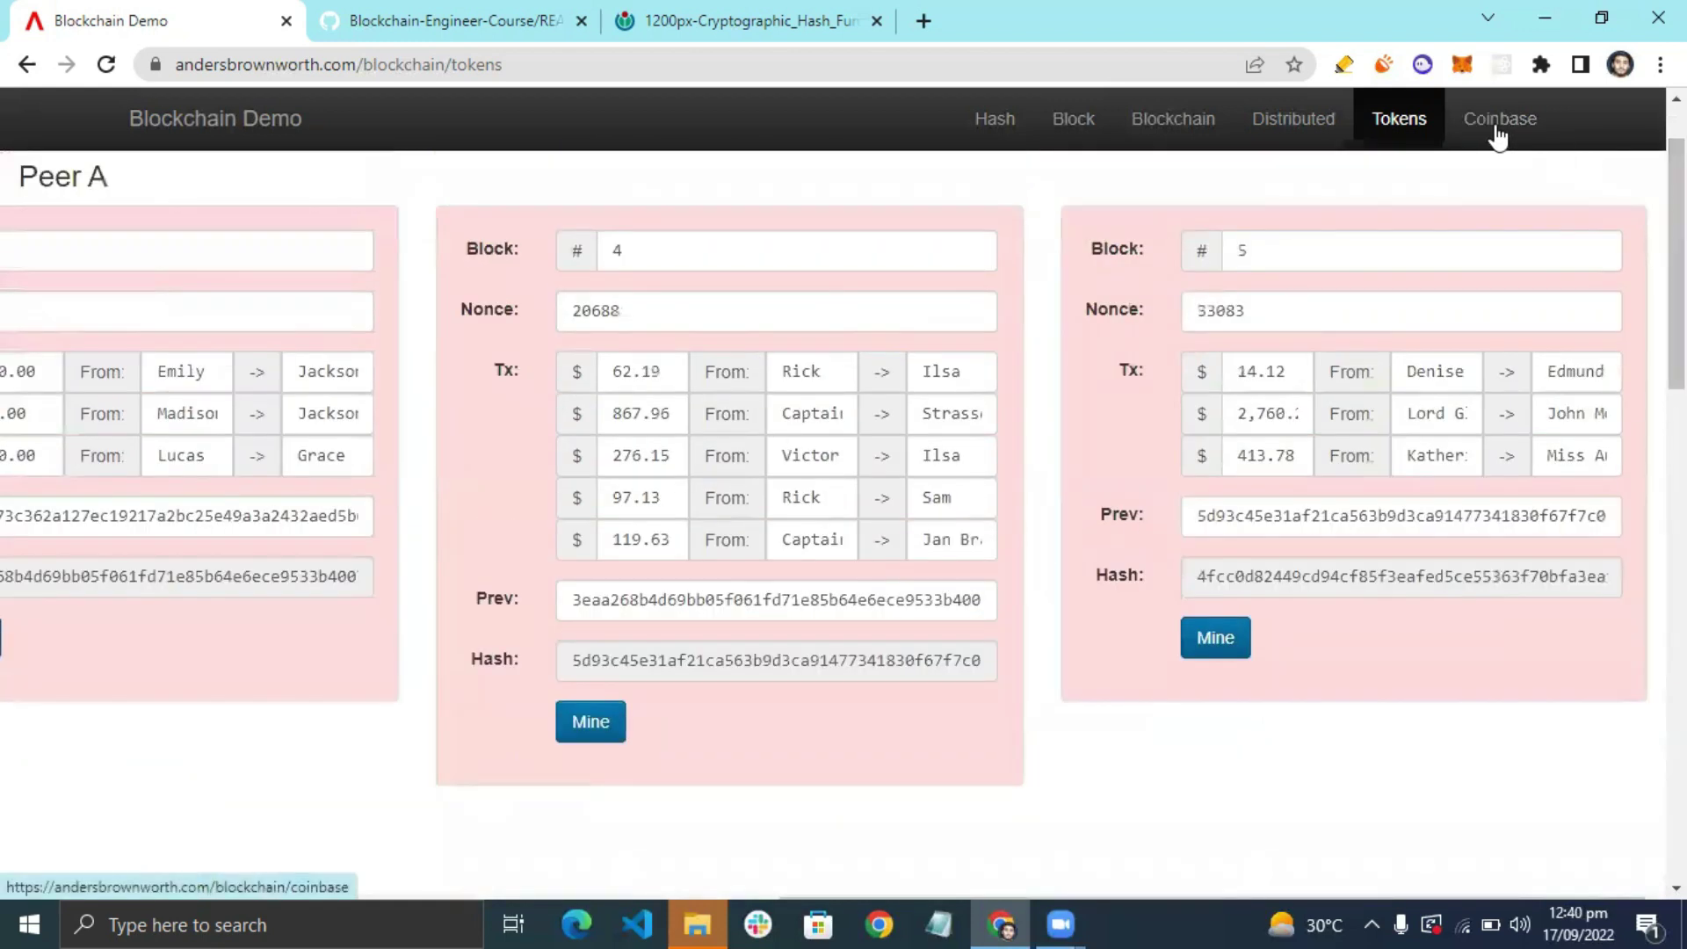
{"action": "scroll", "coordinate": [1676, 263], "scroll_direction": "down", "scroll_amount": 1}
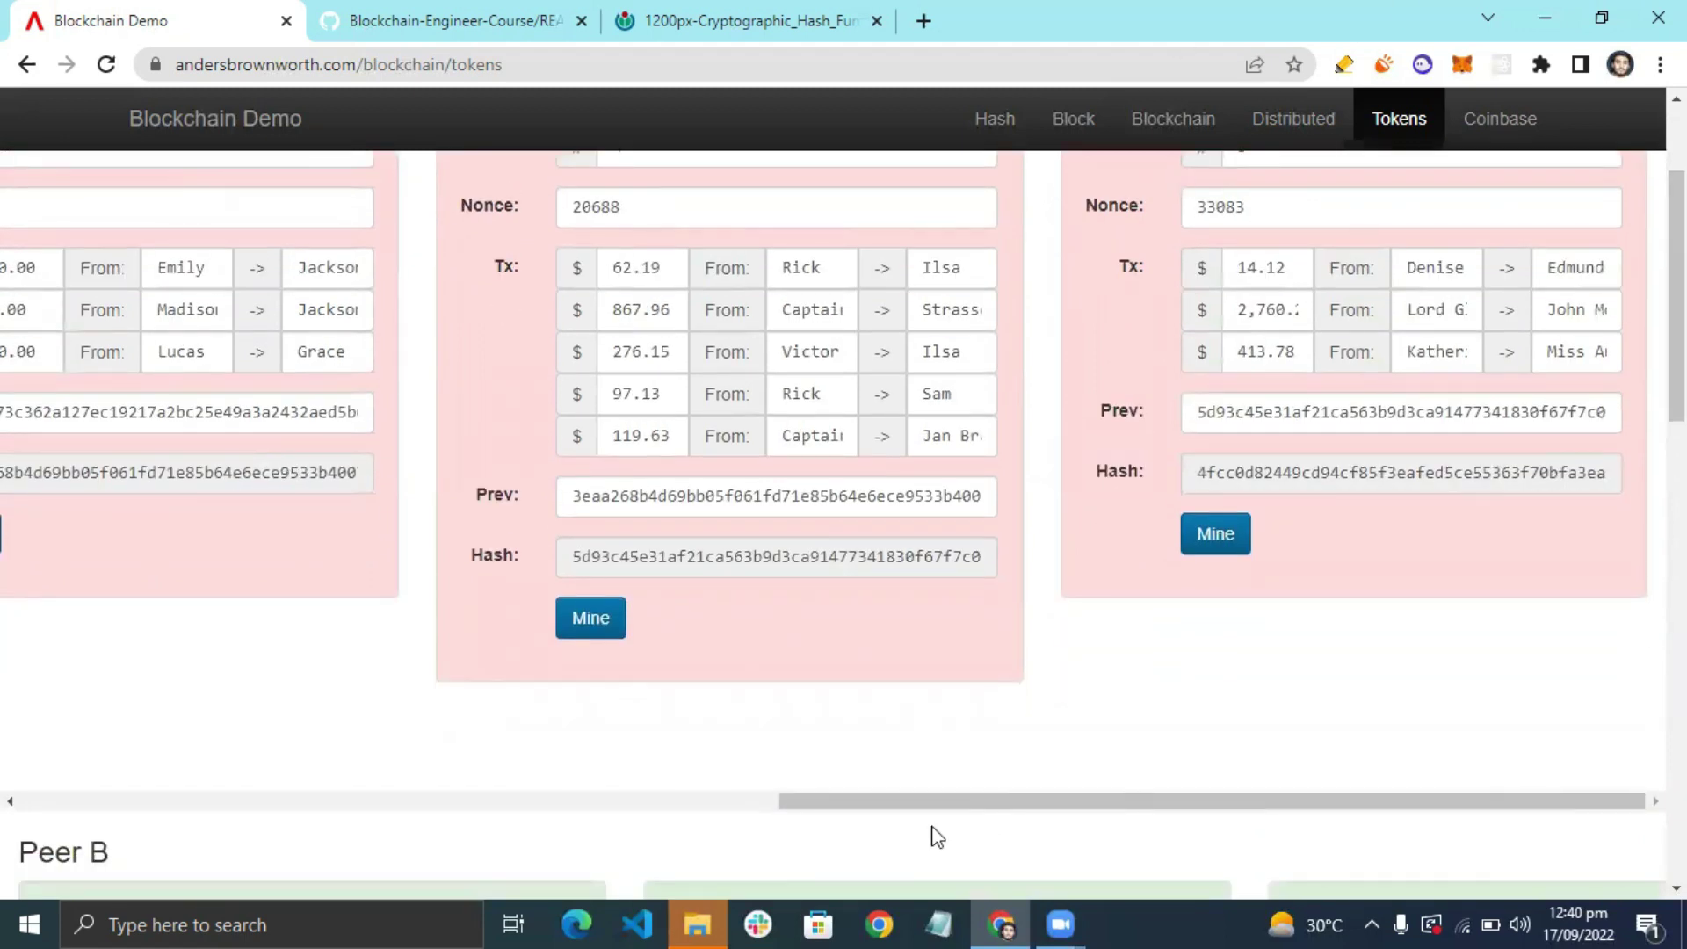
{"action": "triple_click", "coordinate": [887, 833]}
{"action": "left_click_drag", "start_coordinate": [881, 802], "coordinate": [263, 847]}
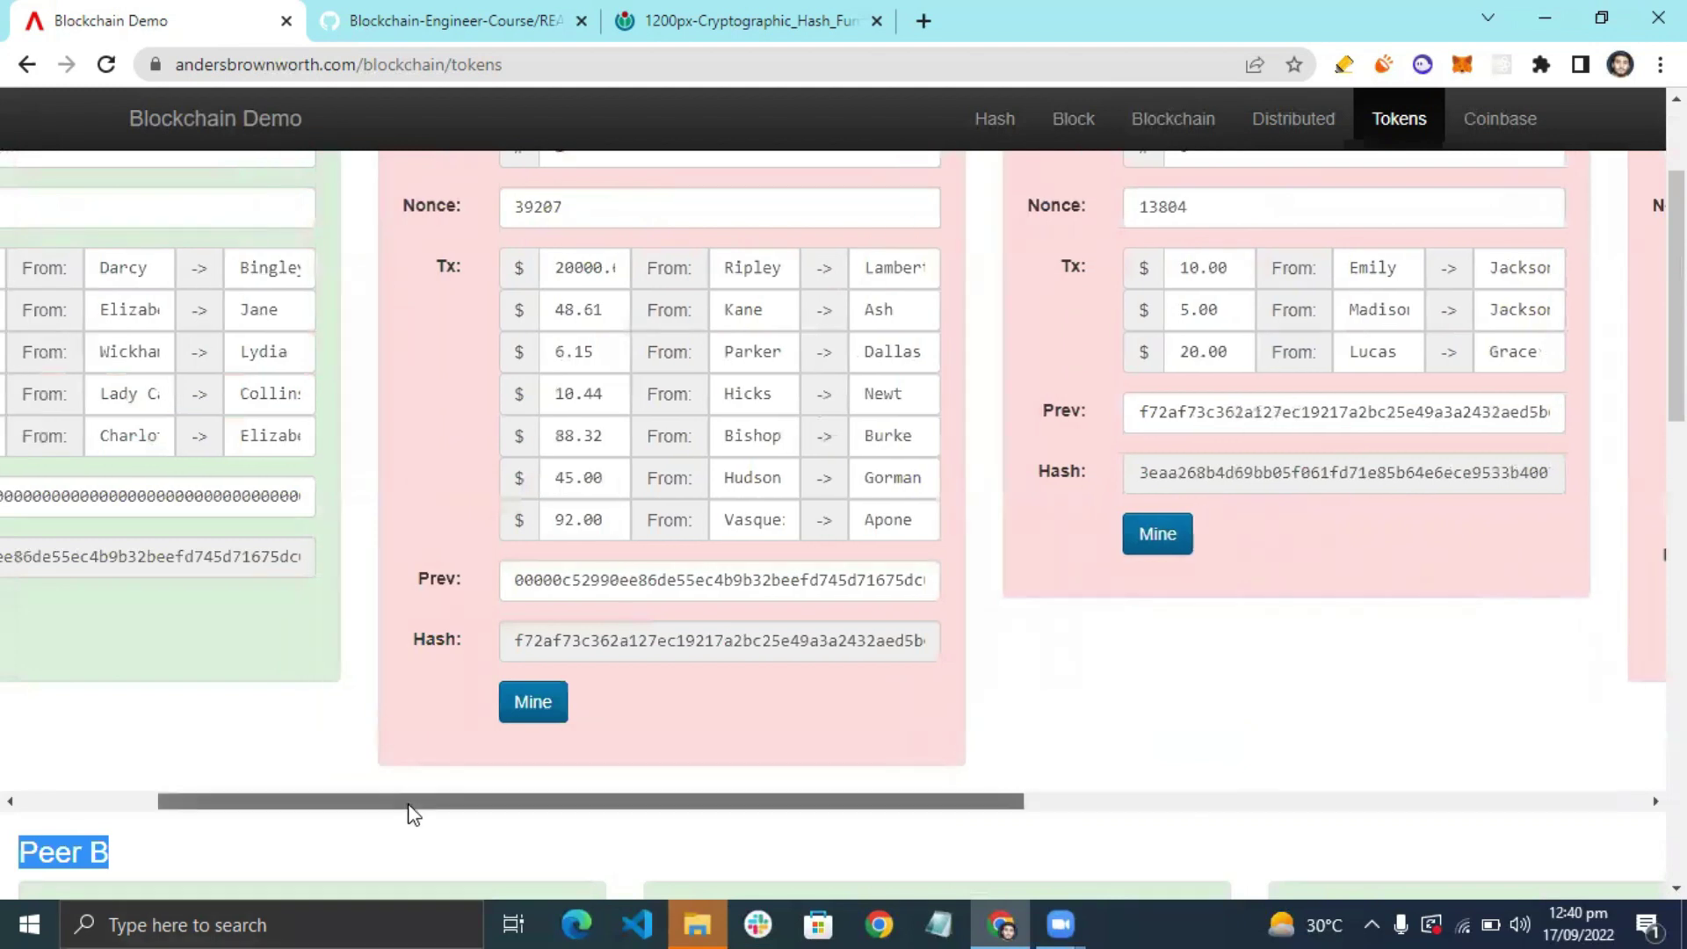
{"action": "left_click_drag", "start_coordinate": [406, 802], "coordinate": [97, 787]}
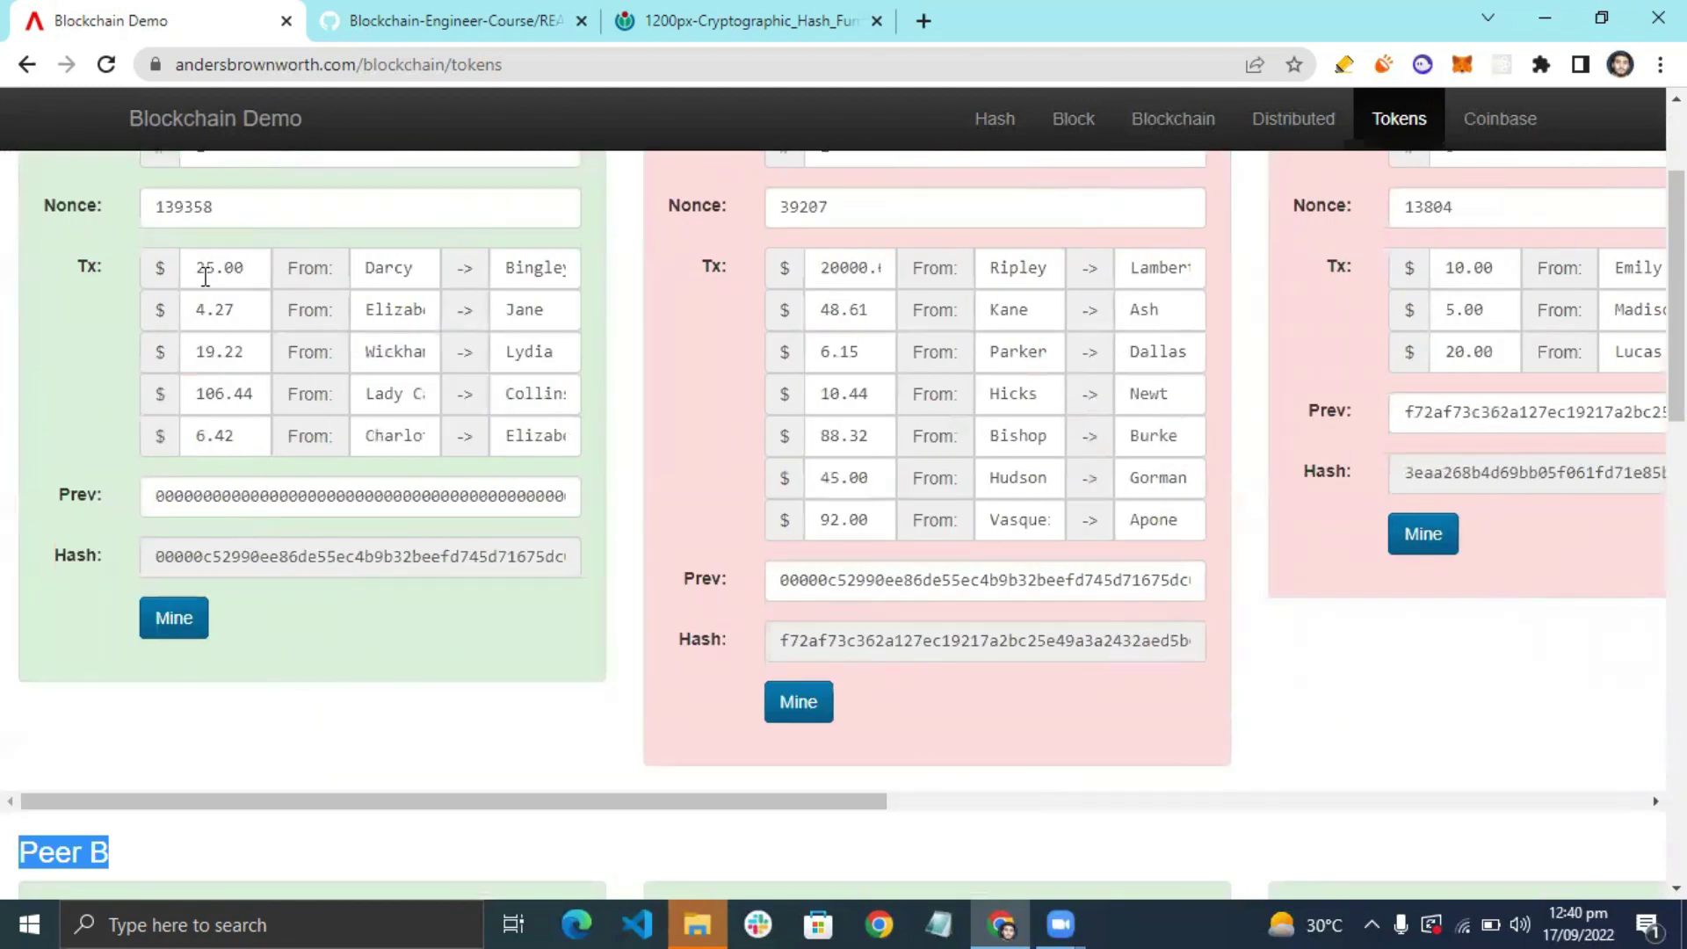
Open the Coinbase demo and inspect the coinbase amounts, recipients and transactions in Peer A's first blocks.
{"action": "left_click", "coordinate": [1532, 123]}
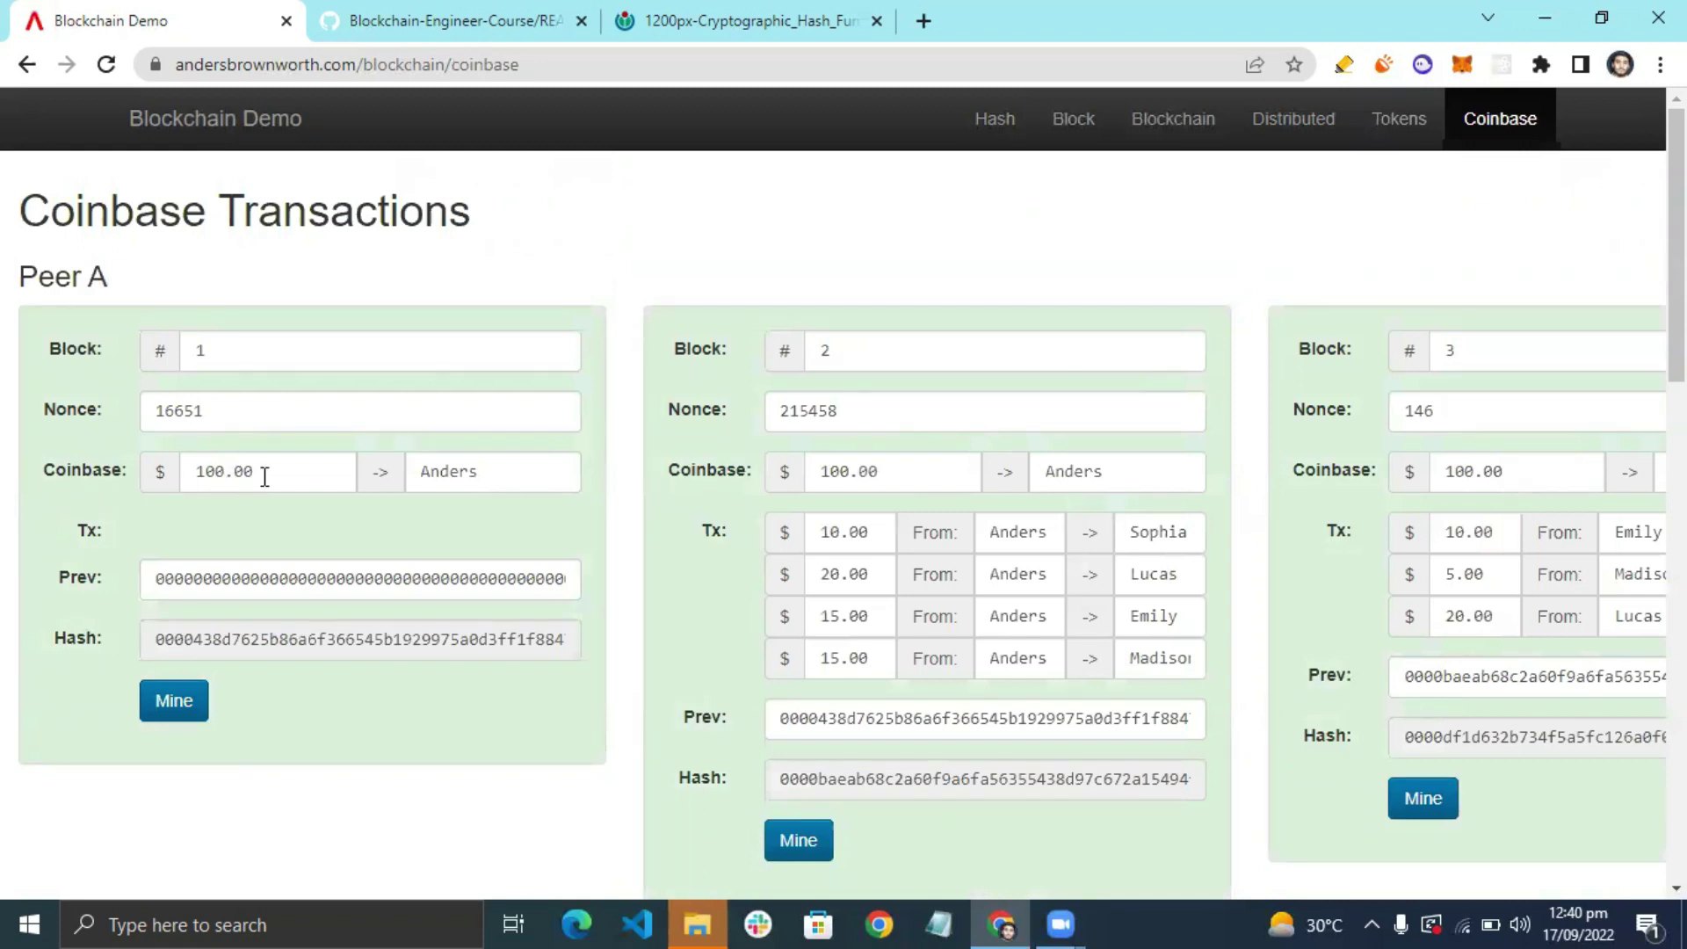
{"action": "left_click_drag", "start_coordinate": [264, 477], "coordinate": [195, 475]}
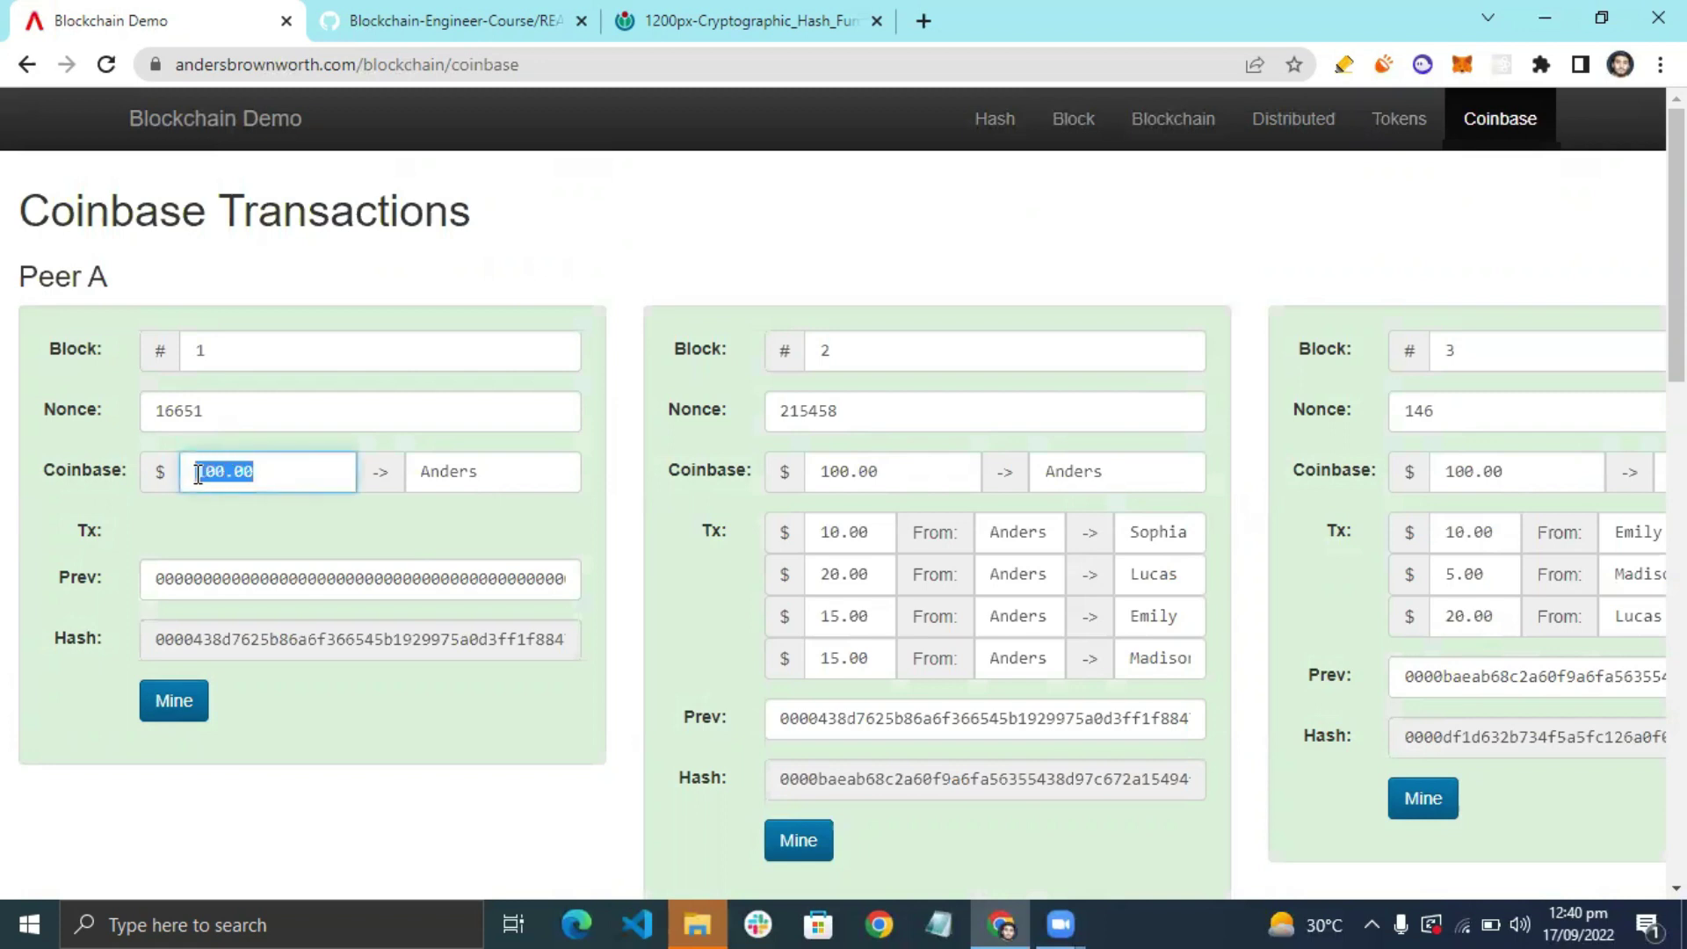
{"action": "left_click", "coordinate": [497, 474]}
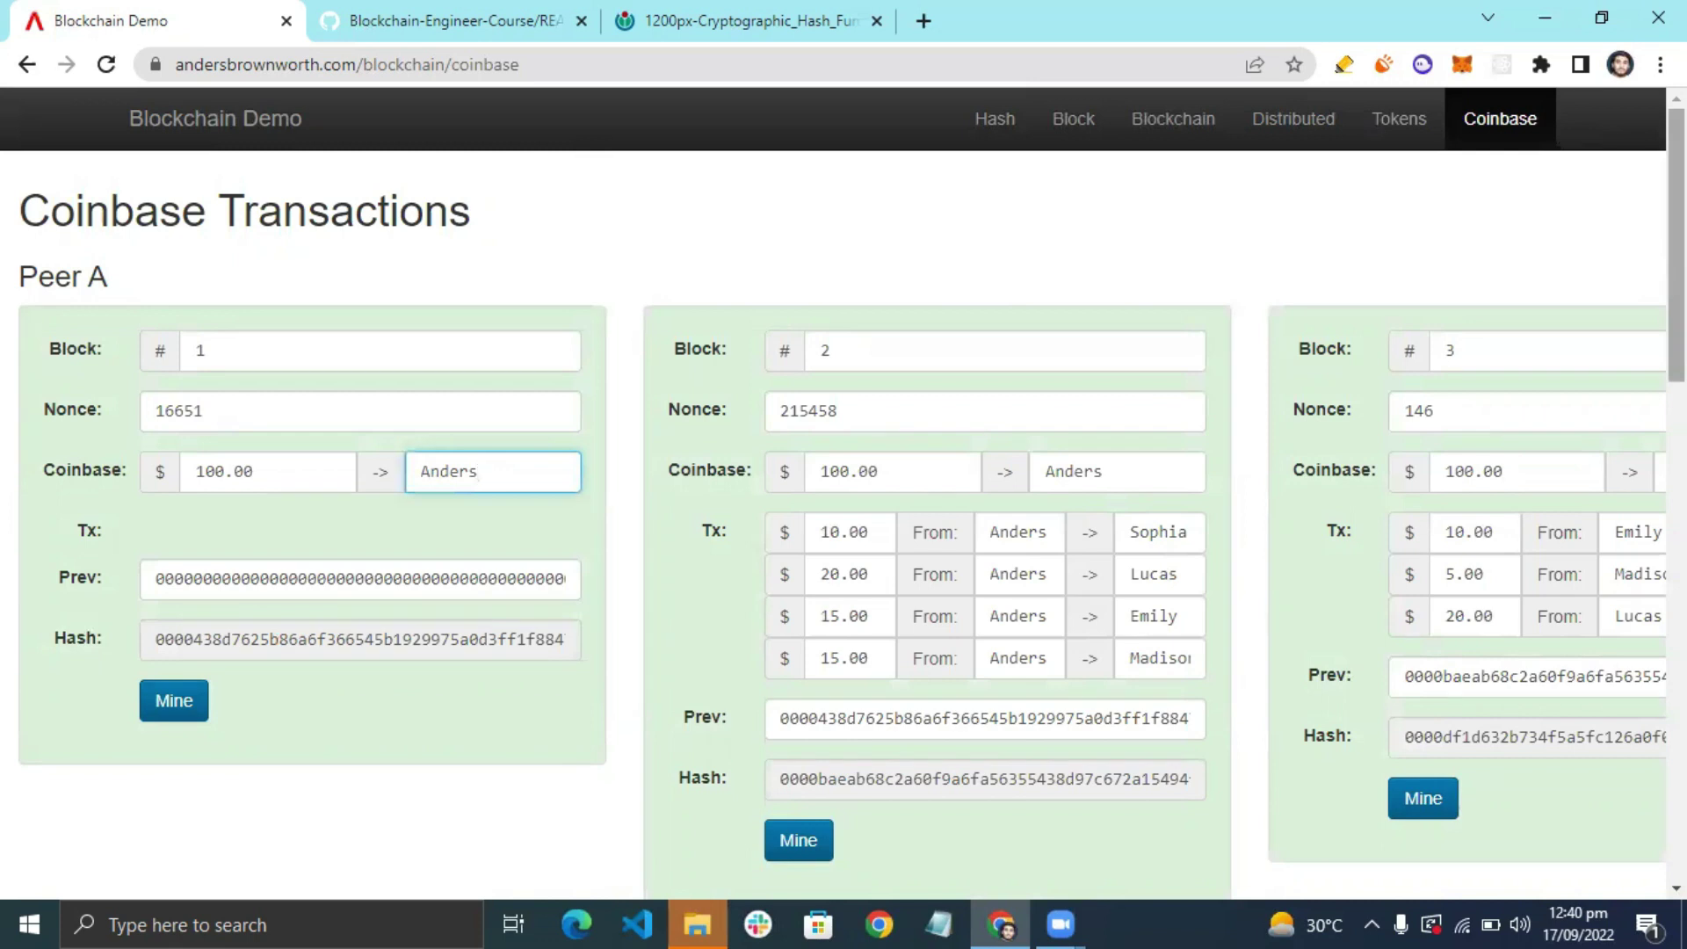
{"action": "scroll", "coordinate": [966, 576], "scroll_direction": "down", "scroll_amount": 1}
{"action": "left_click_drag", "start_coordinate": [512, 873], "coordinate": [717, 866]}
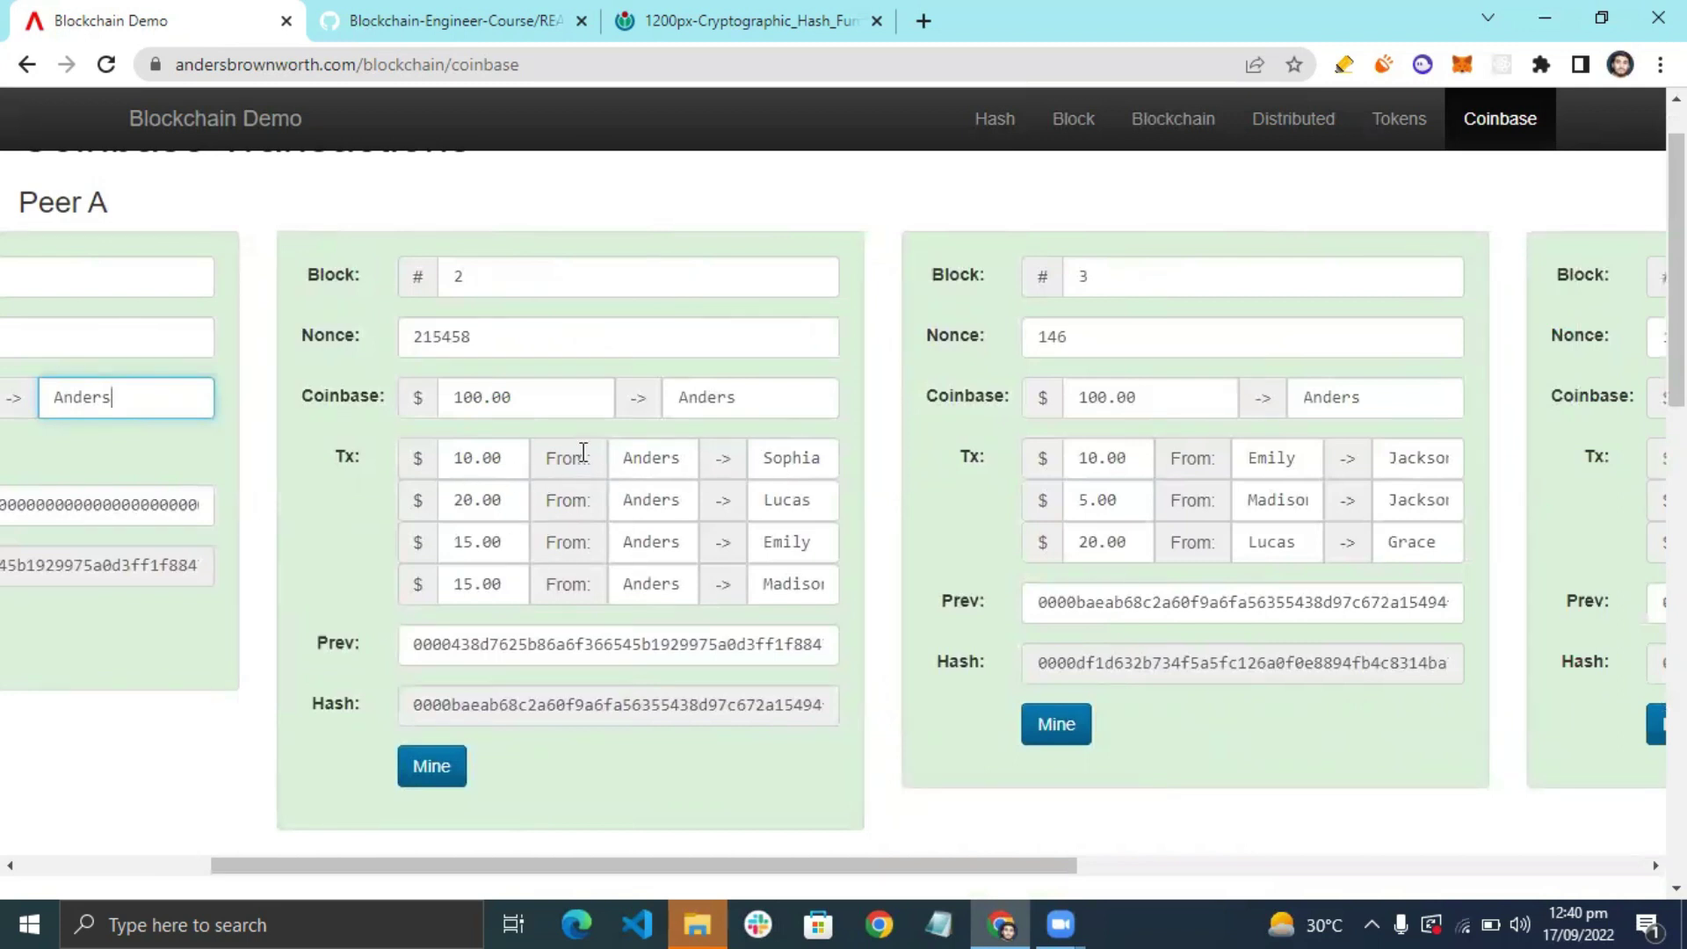
{"action": "left_click", "coordinate": [492, 393]}
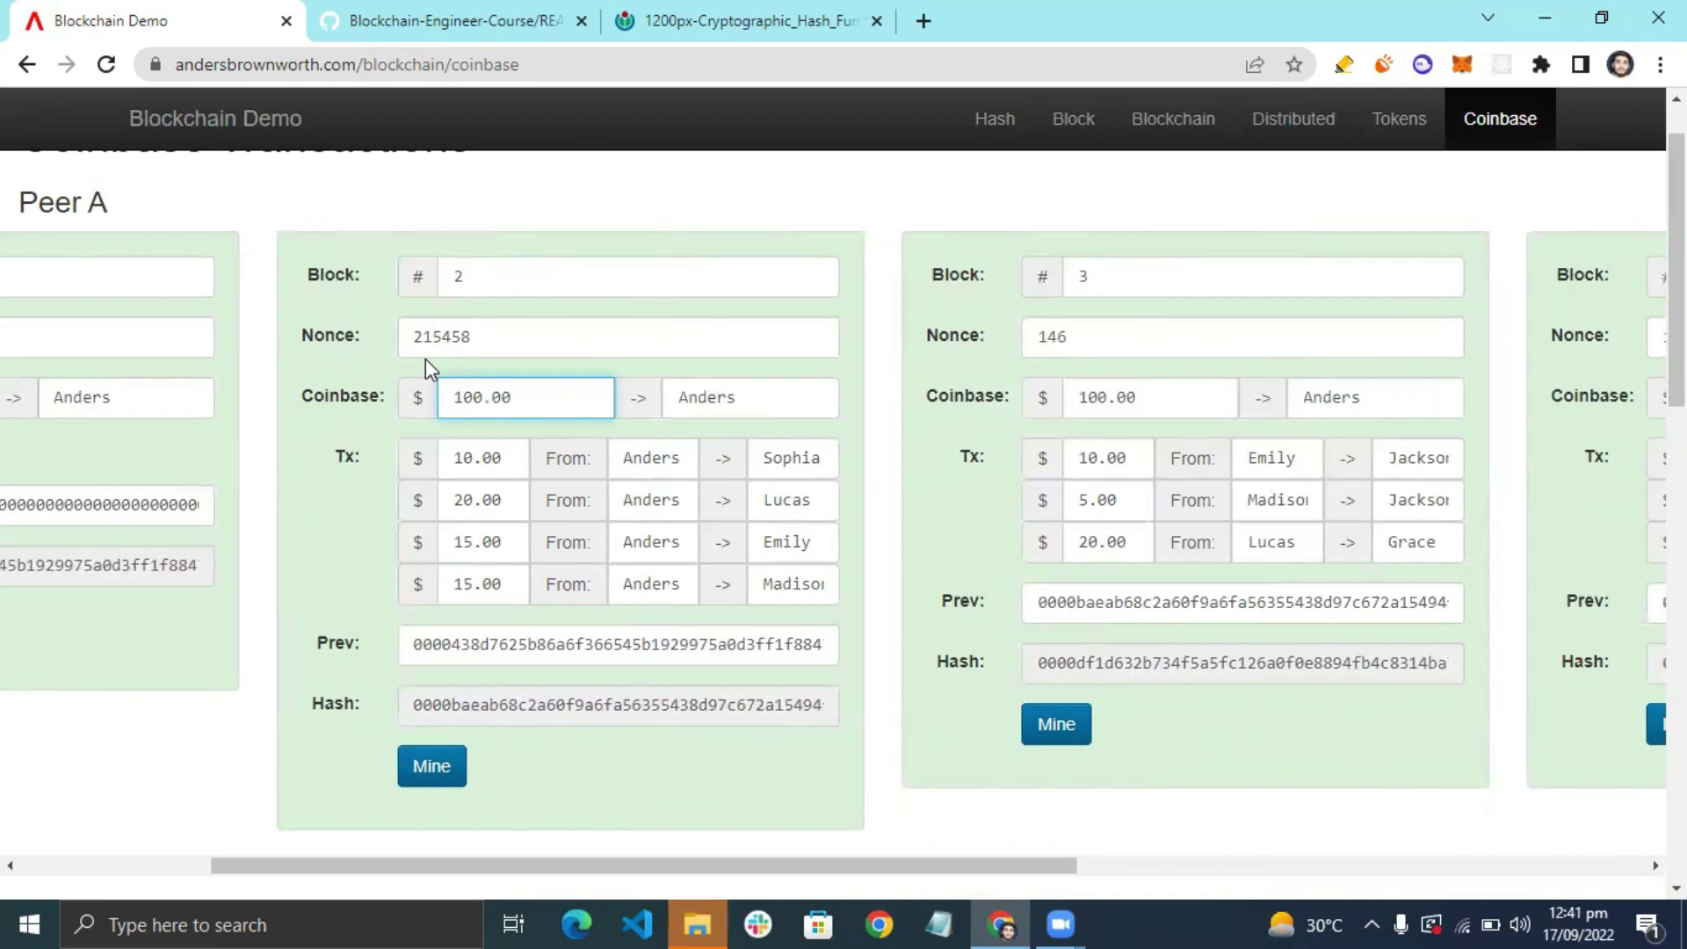
Try a coinbase amount of 10.00 in Peer A's block 2, and restore it to 100.00.
{"action": "scroll", "coordinate": [1168, 430], "scroll_direction": "down", "scroll_amount": 1}
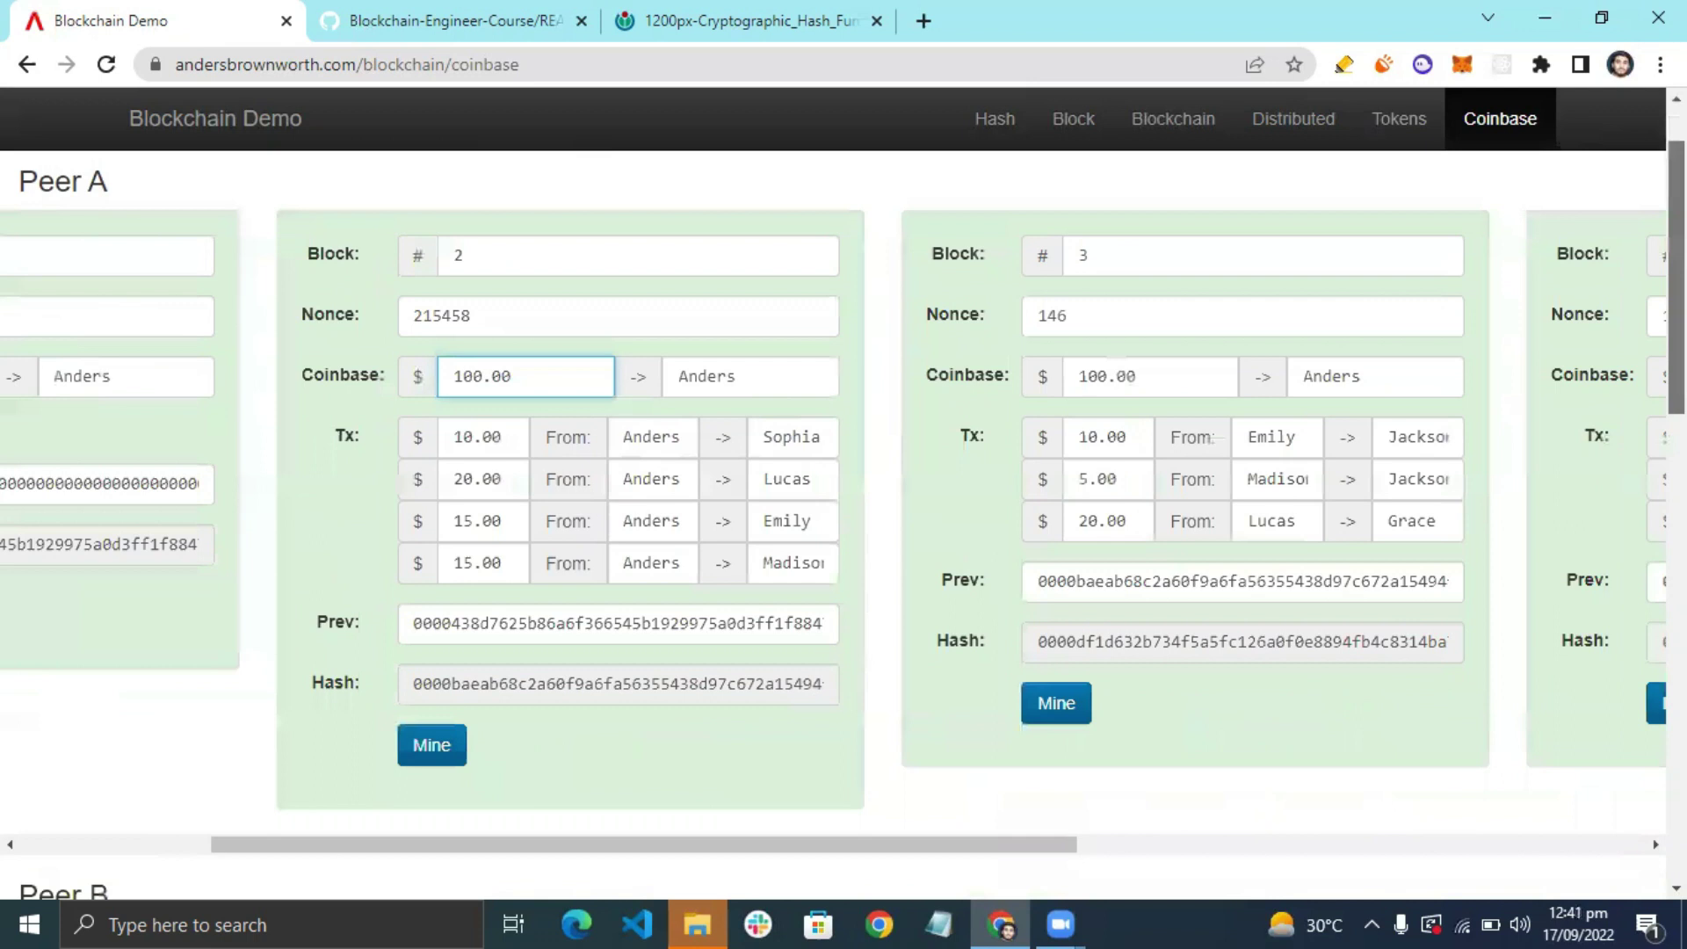
{"action": "left_click", "coordinate": [472, 347]}
{"action": "key", "text": "BackSpace"}
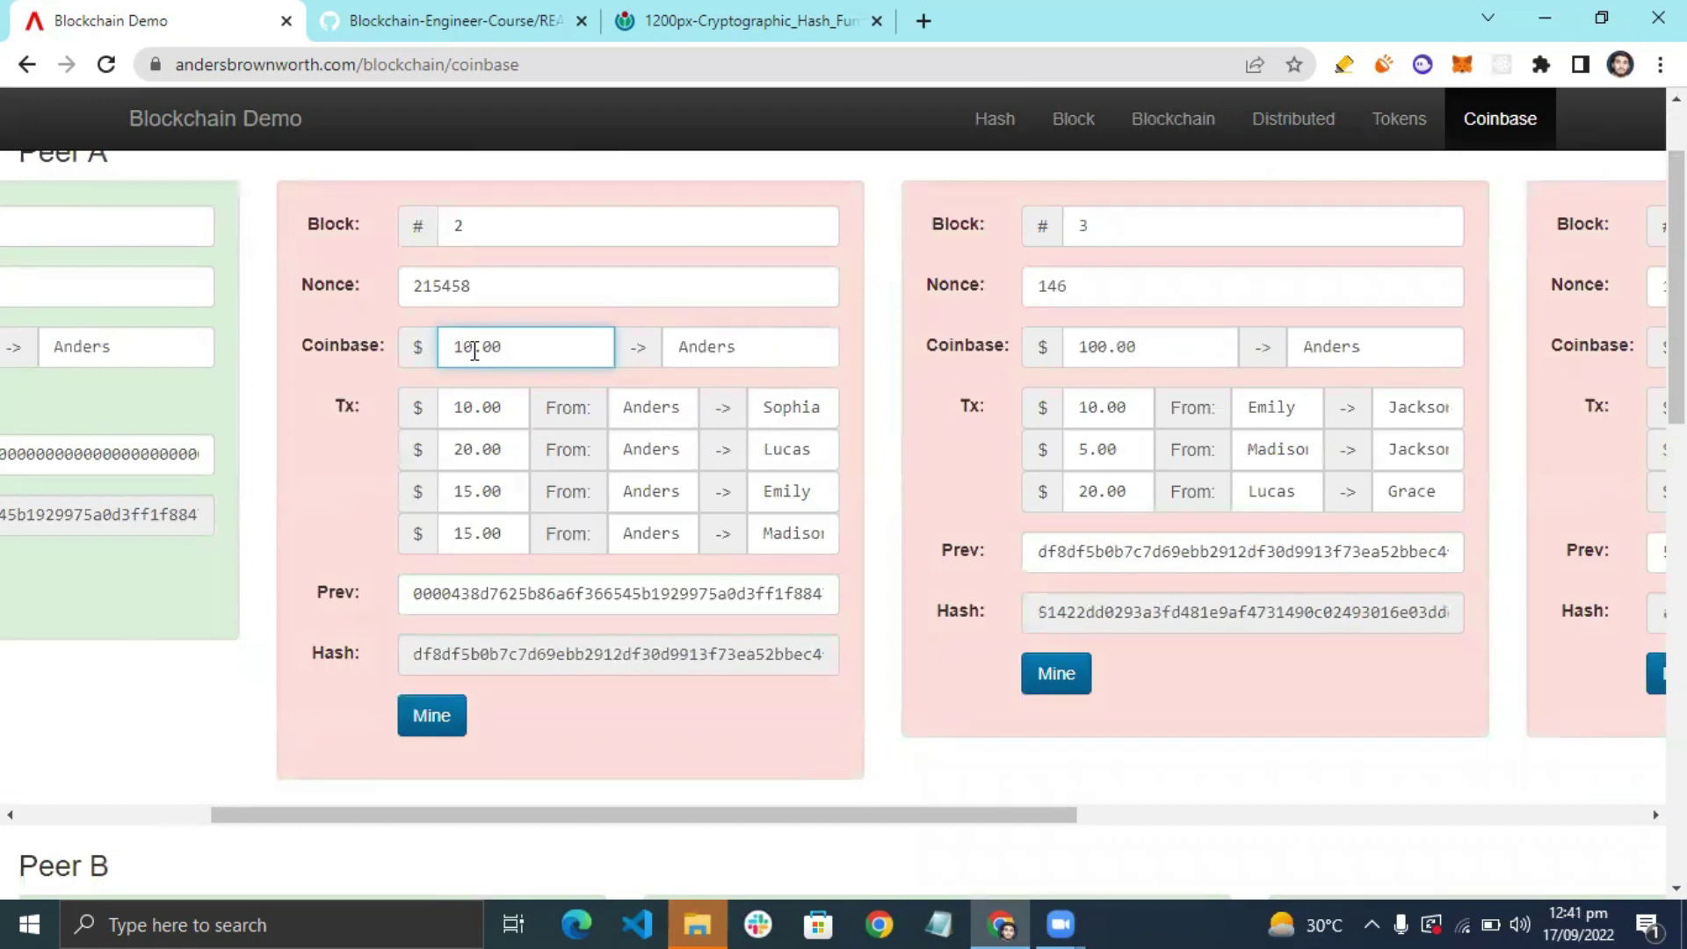
{"action": "type", "text": "0"}
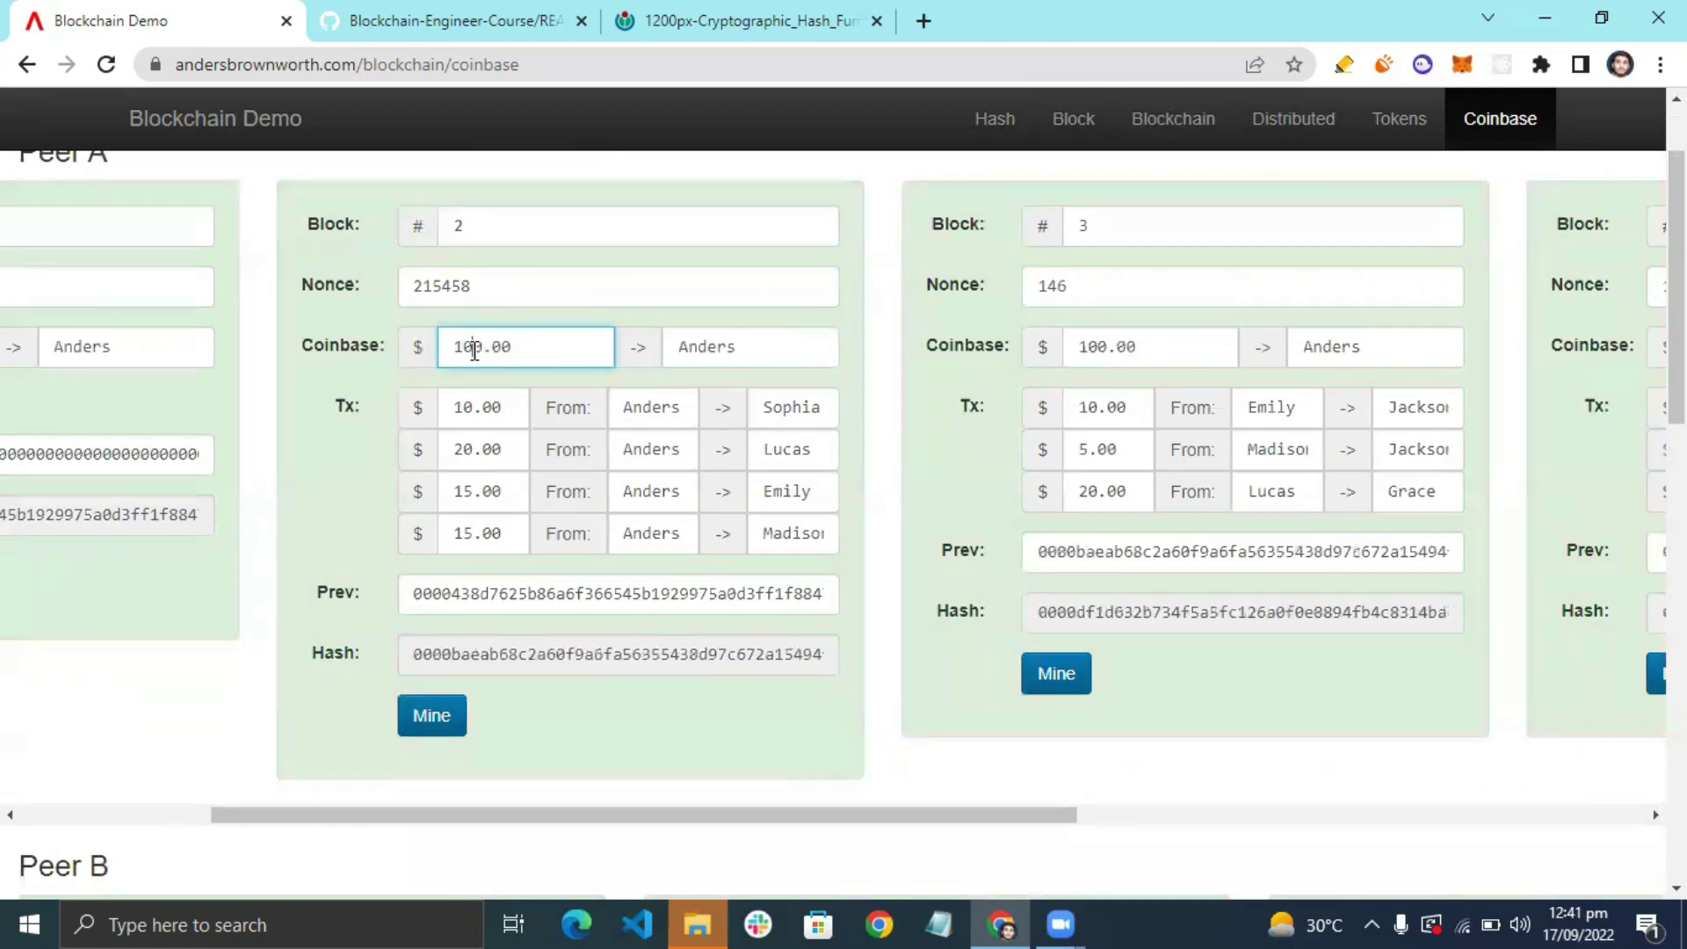
Set the first transaction's amount in Peer A's block 2 to 100.00.
{"action": "left_click", "coordinate": [479, 408]}
{"action": "key", "text": "BackSpace"}
{"action": "key", "text": "BackSpace"}
{"action": "type", "text": "9"}
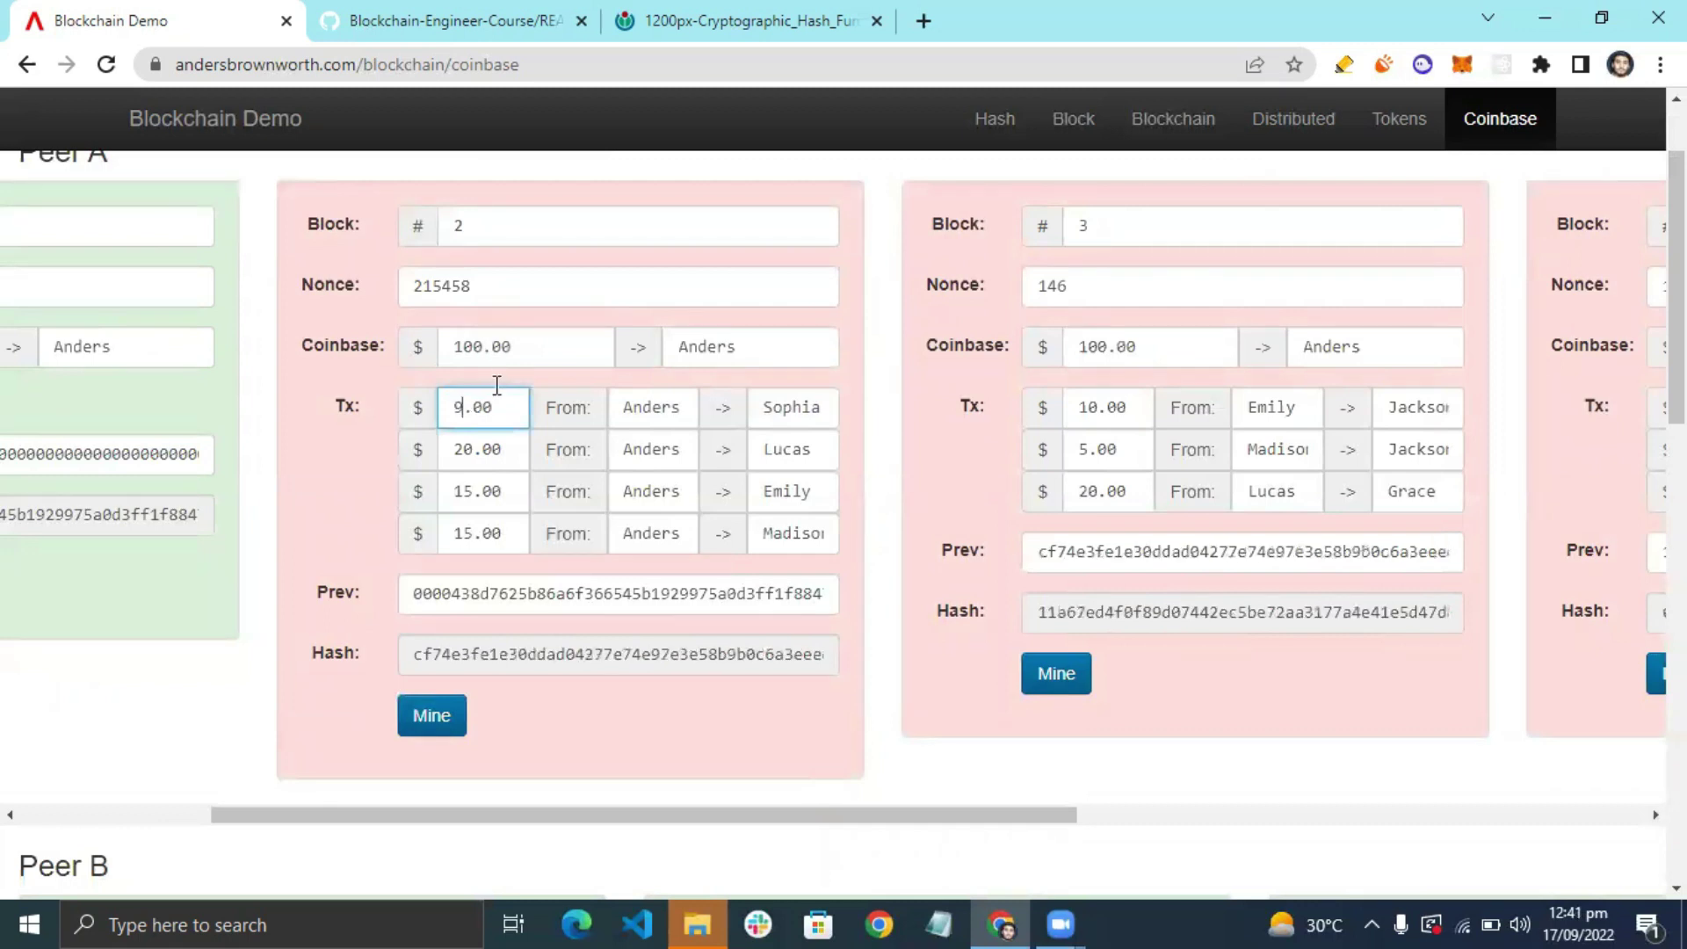
{"action": "key", "text": "BackSpace"}
{"action": "type", "text": "100"}
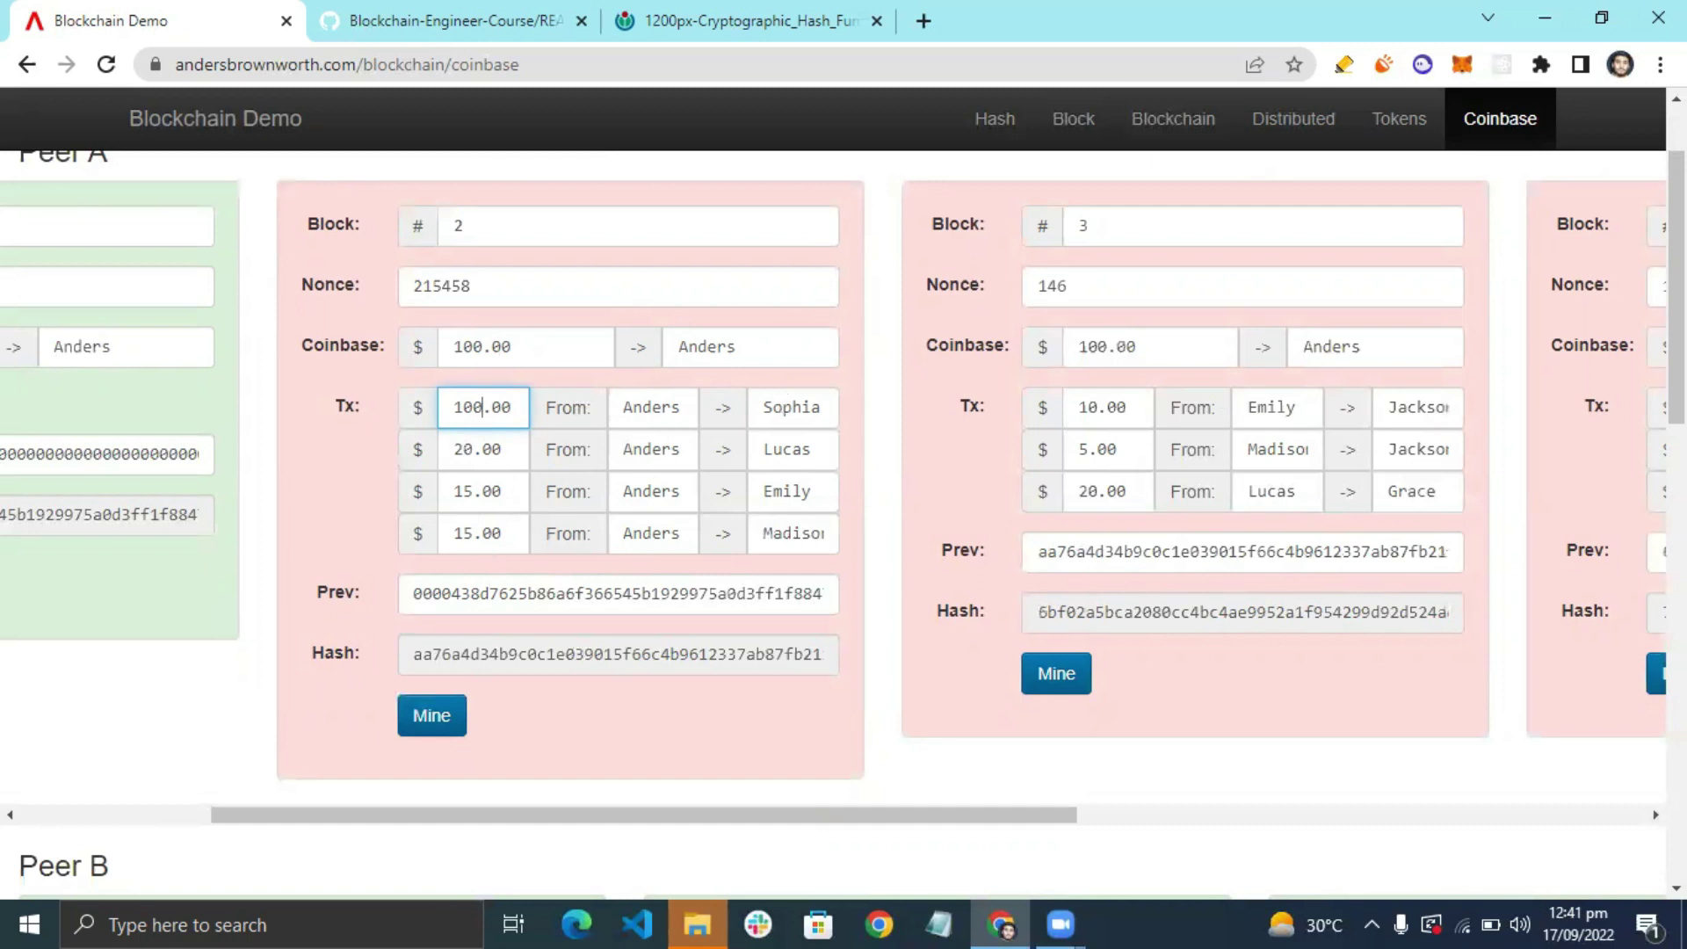
Compare Peer B's copy of the coinbase chain with Peer A's altered blocks.
{"action": "scroll", "coordinate": [1101, 556], "scroll_direction": "down", "scroll_amount": 5}
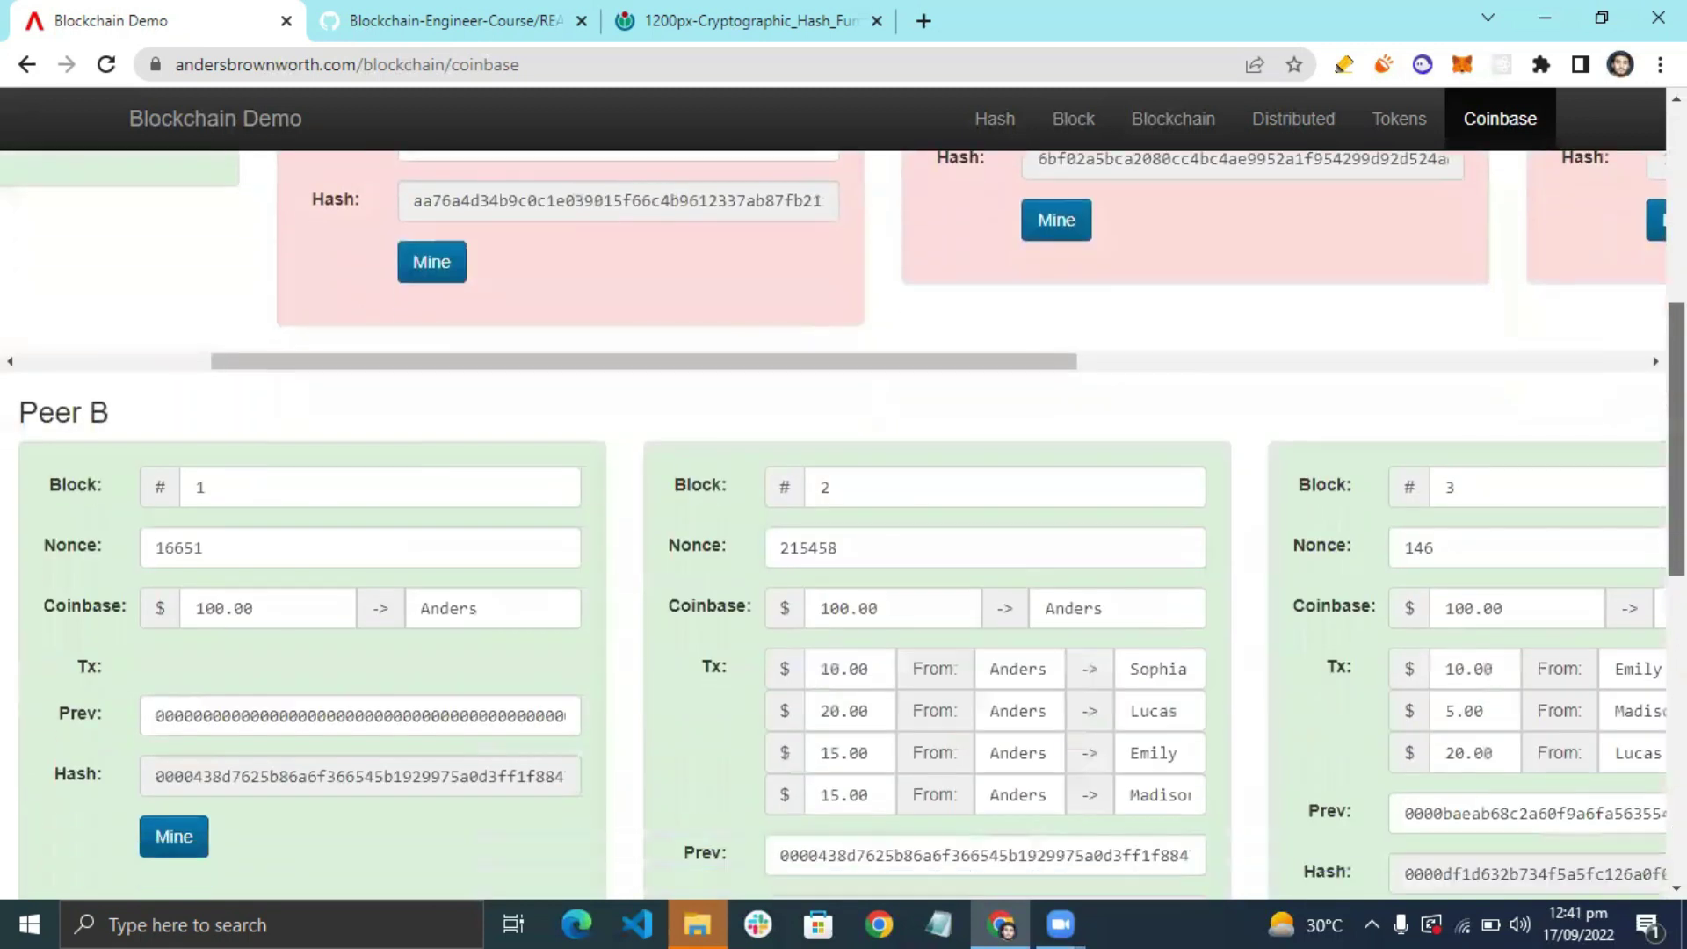
{"action": "scroll", "coordinate": [1639, 782], "scroll_direction": "up", "scroll_amount": 4}
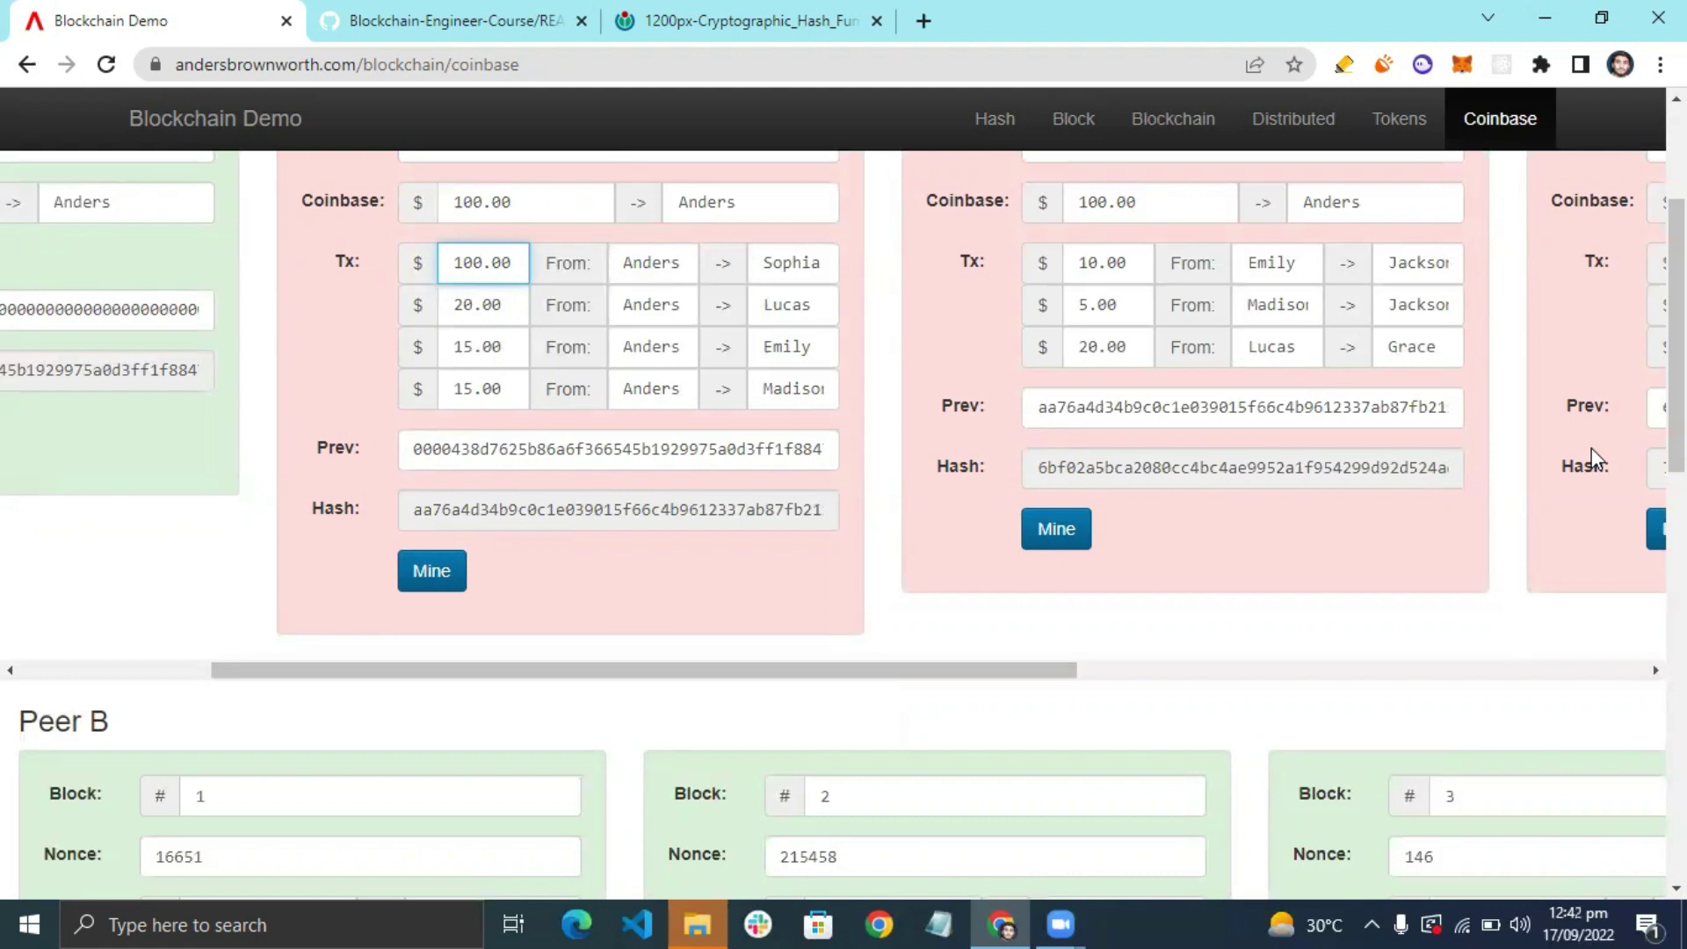
{"action": "left_click_drag", "start_coordinate": [1590, 446], "coordinate": [1673, 351]}
{"action": "scroll", "coordinate": [835, 527], "scroll_direction": "up", "scroll_amount": 3}
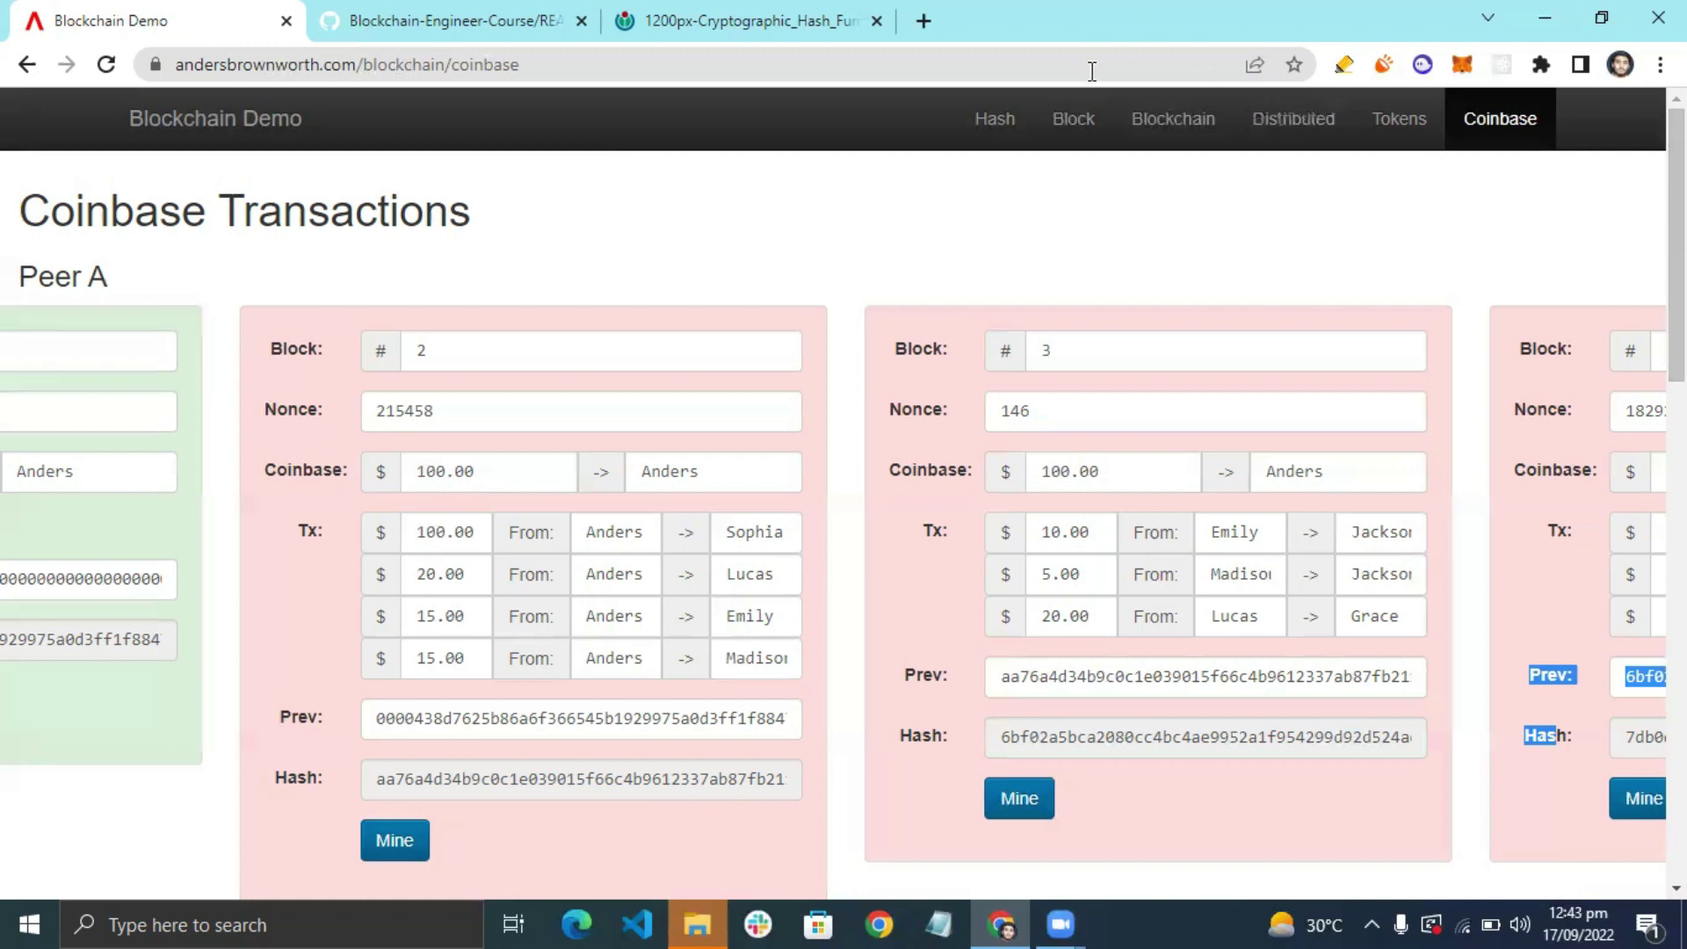
Open the Blockchain demo, enter "hello" as block 2's data and mine that block.
{"action": "left_click", "coordinate": [1147, 136]}
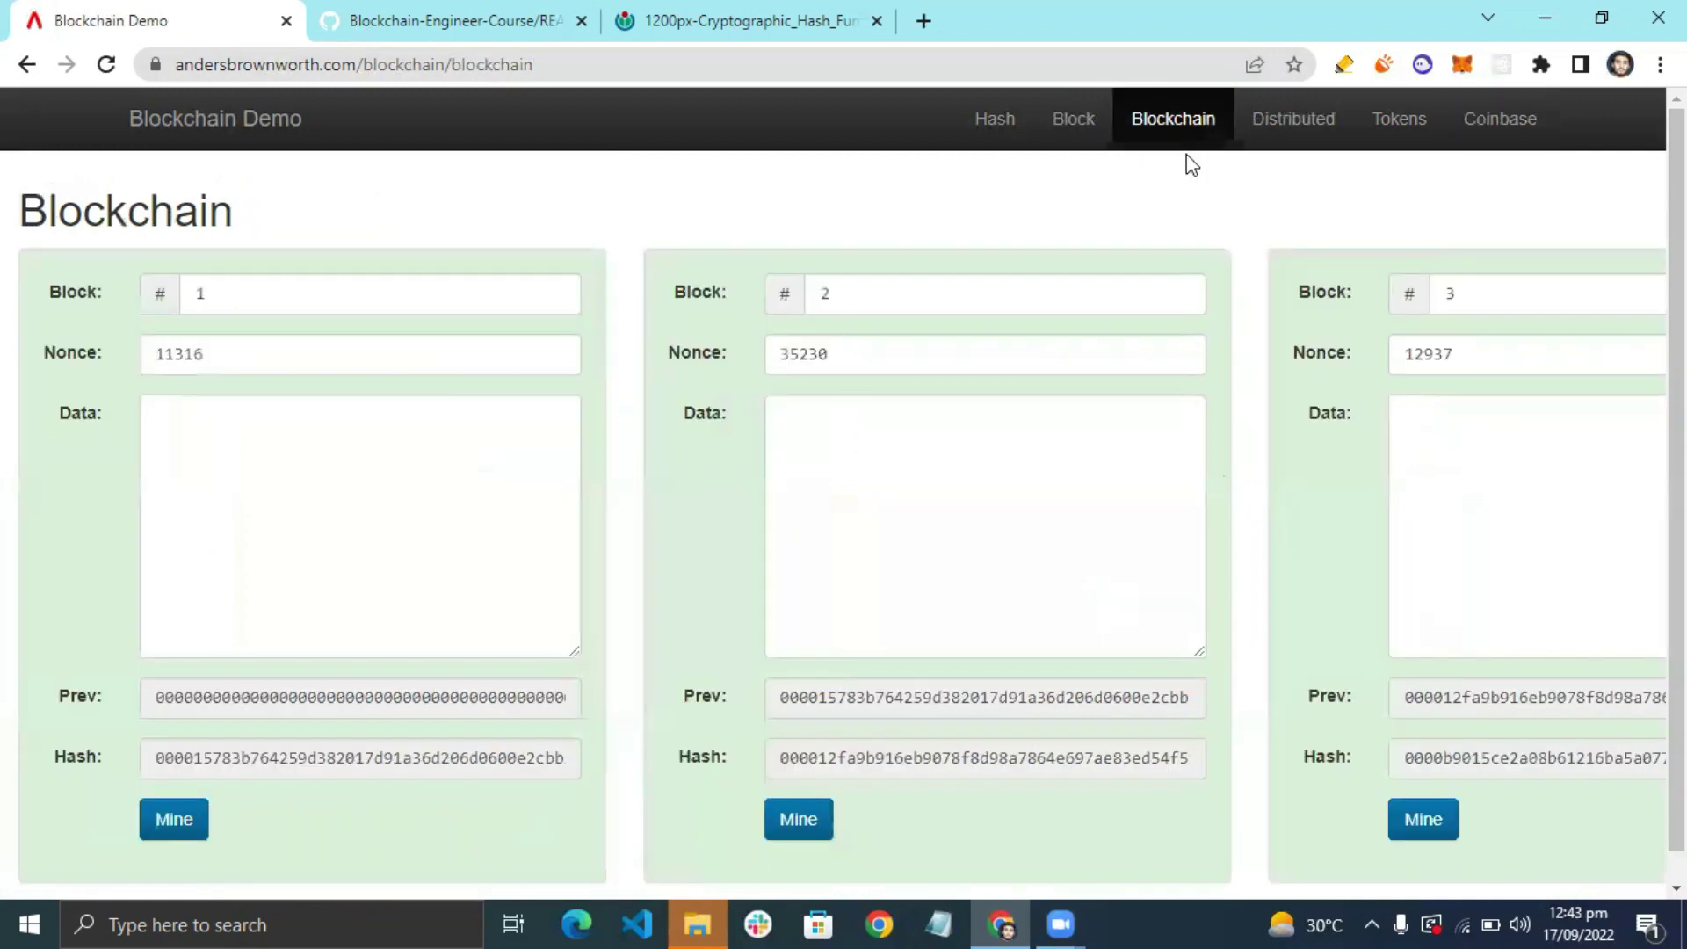
{"action": "left_click", "coordinate": [801, 474]}
{"action": "type", "text": "hello"}
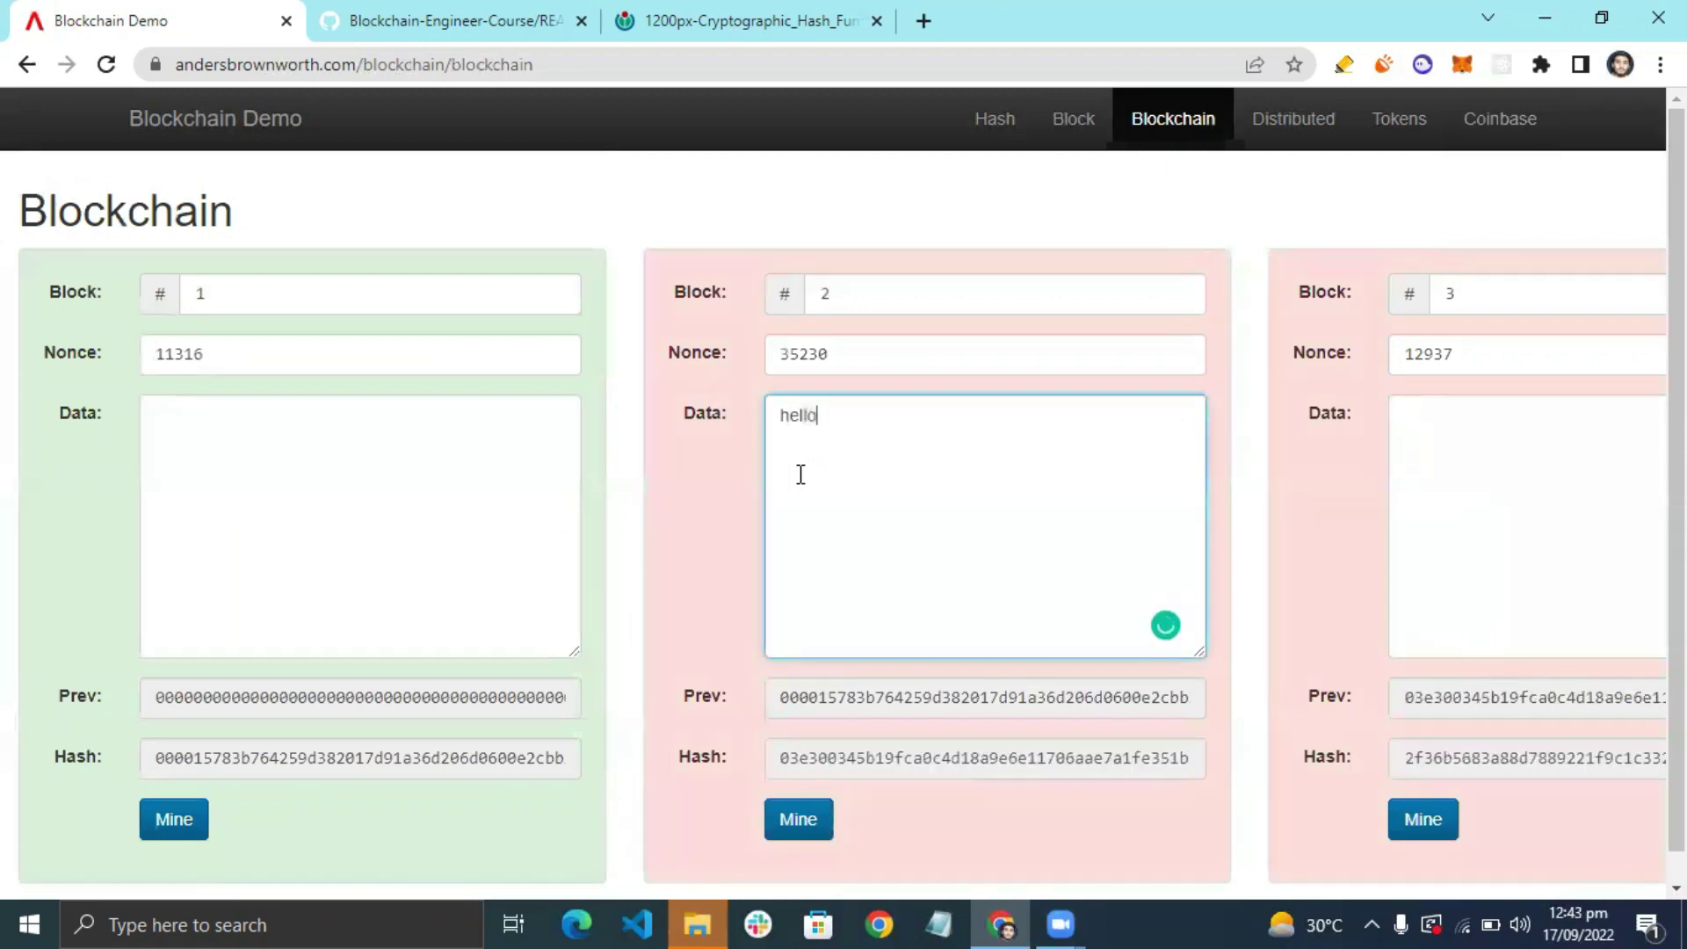
{"action": "left_click", "coordinate": [808, 829]}
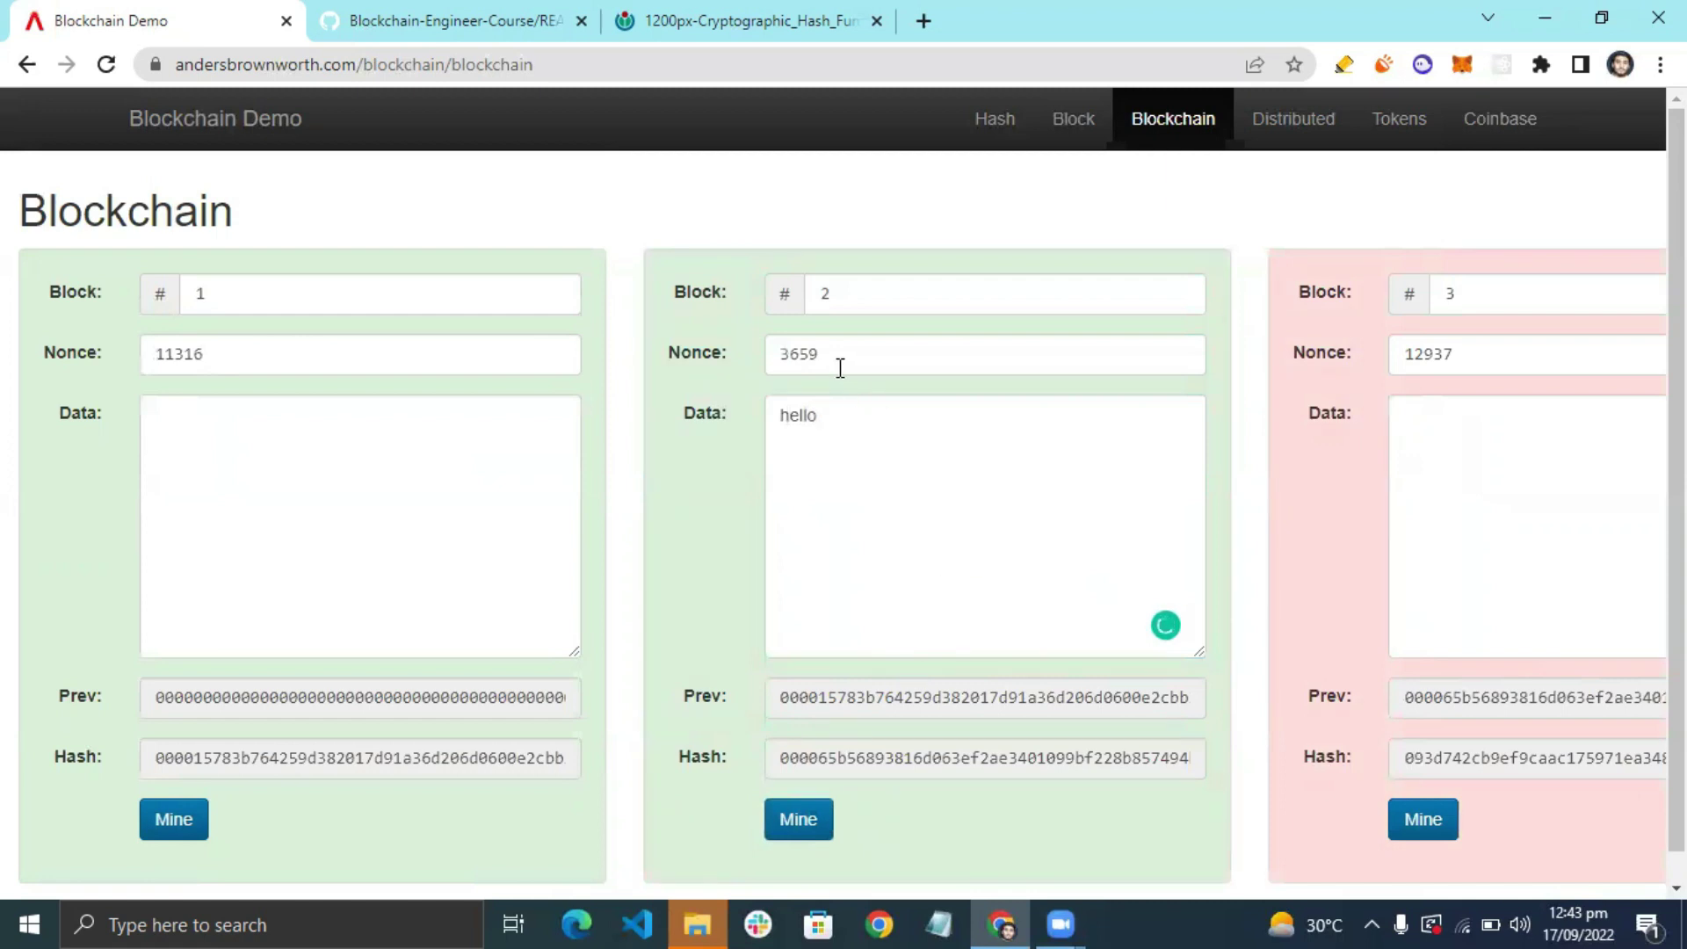
Examine block 2's mined nonce and hash against block 3's nonce and hash.
{"action": "left_click_drag", "start_coordinate": [840, 367], "coordinate": [751, 352]}
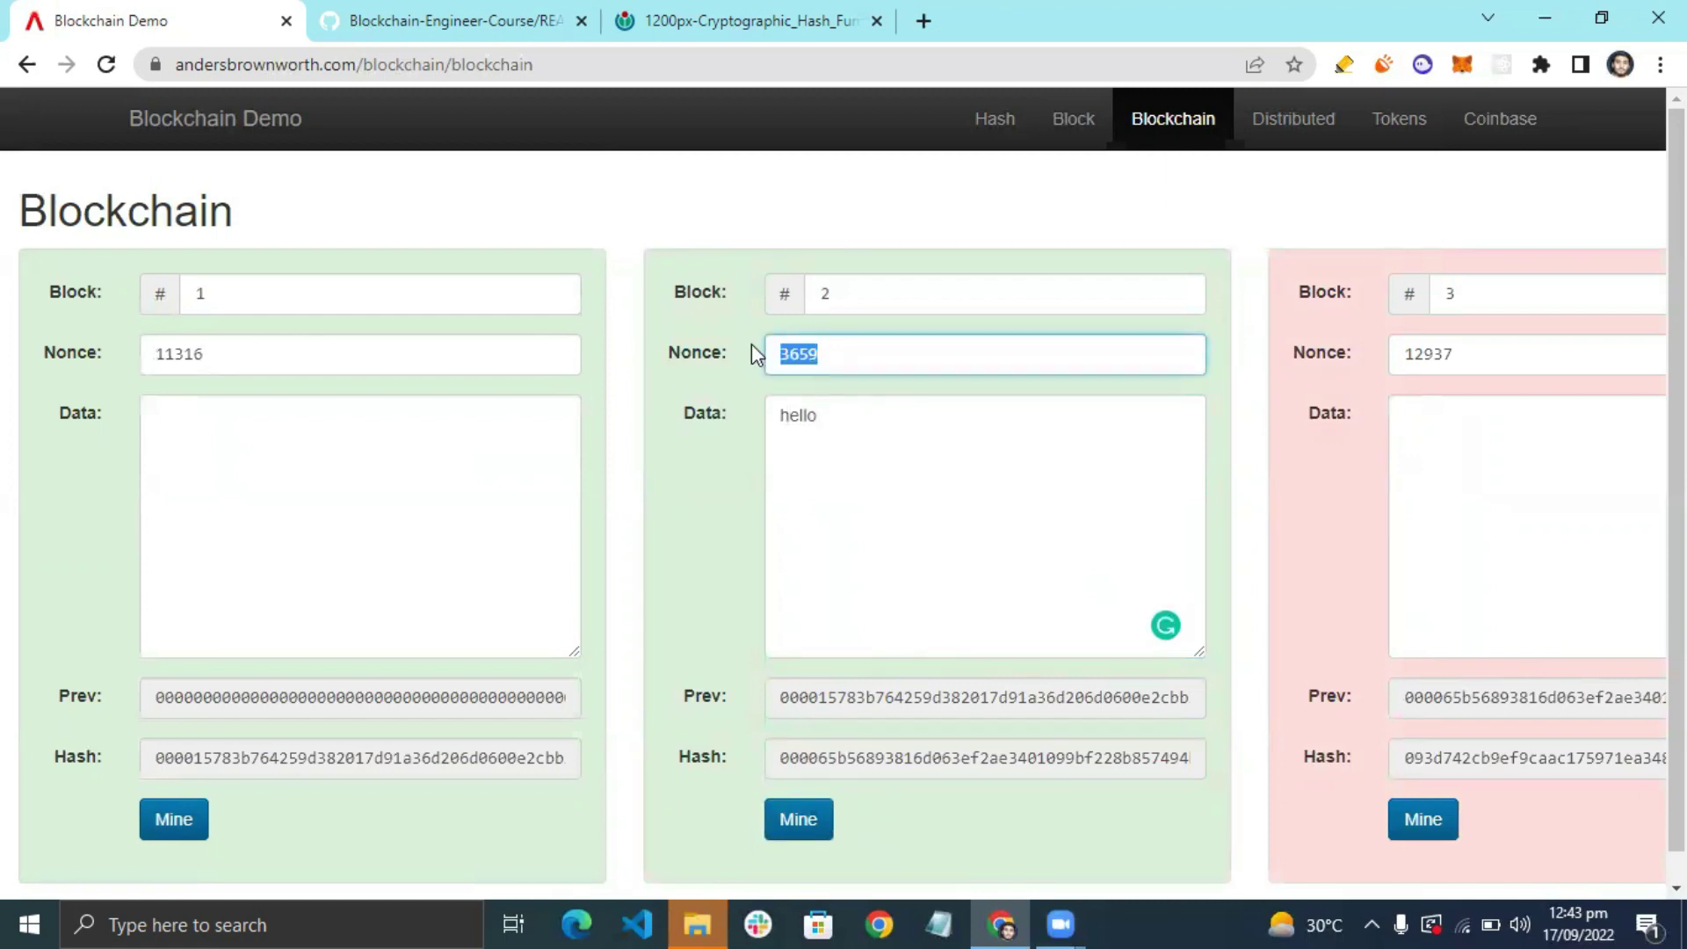
{"action": "left_click", "coordinate": [788, 757]}
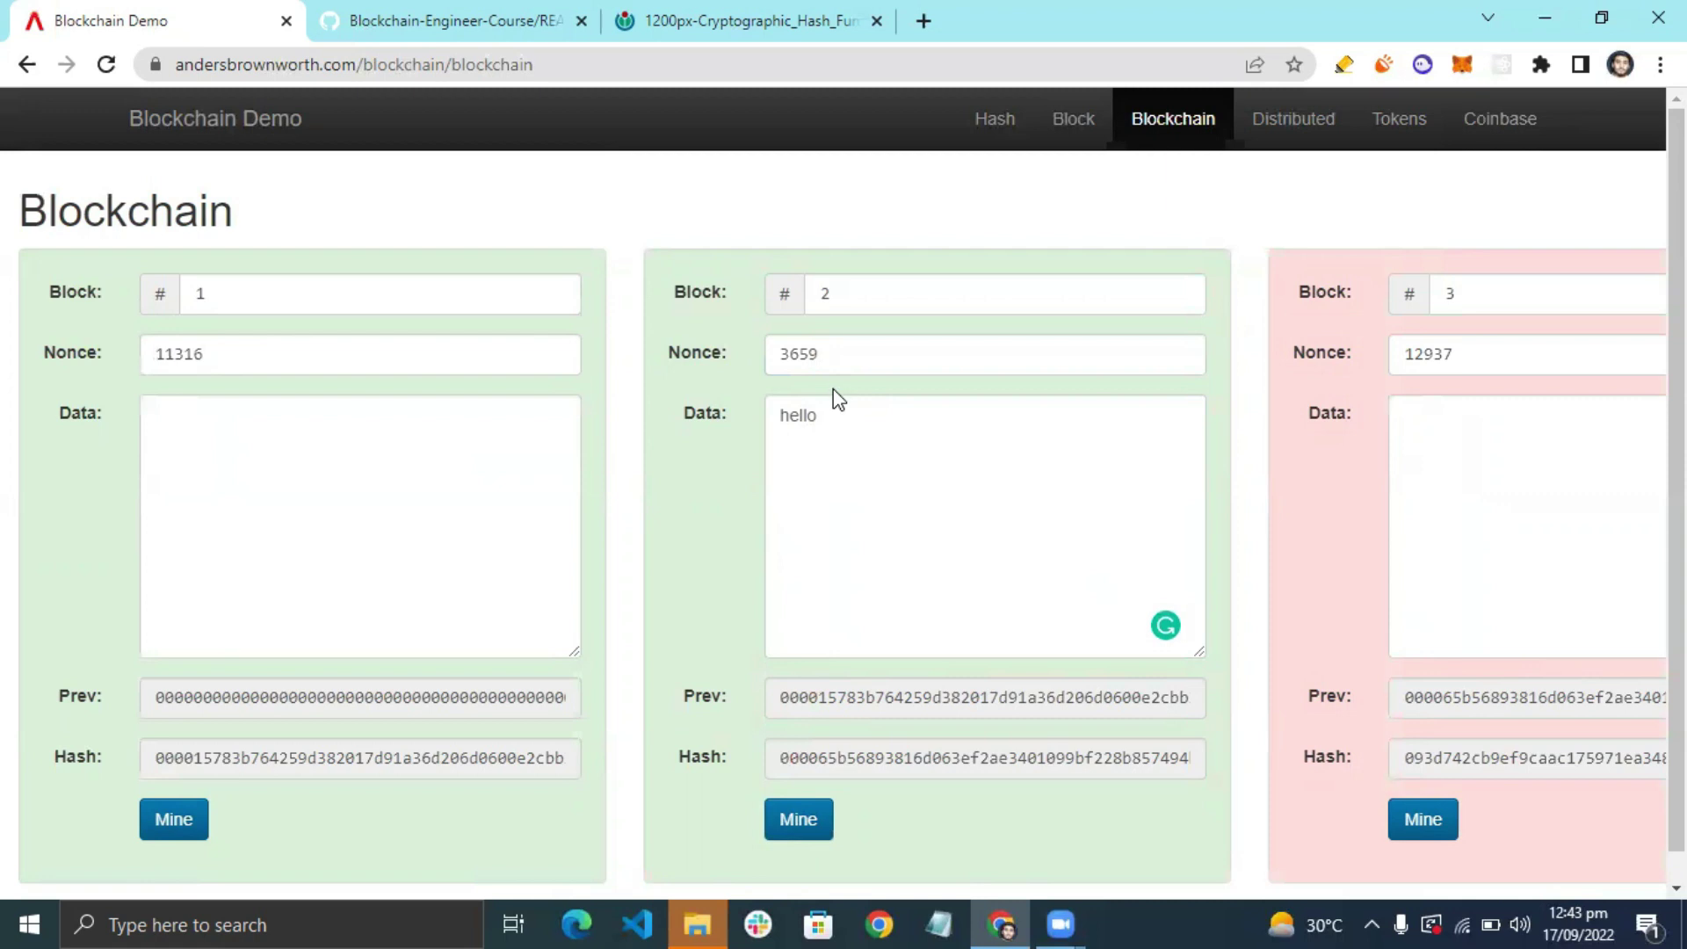
{"action": "left_click_drag", "start_coordinate": [827, 353], "coordinate": [779, 353]}
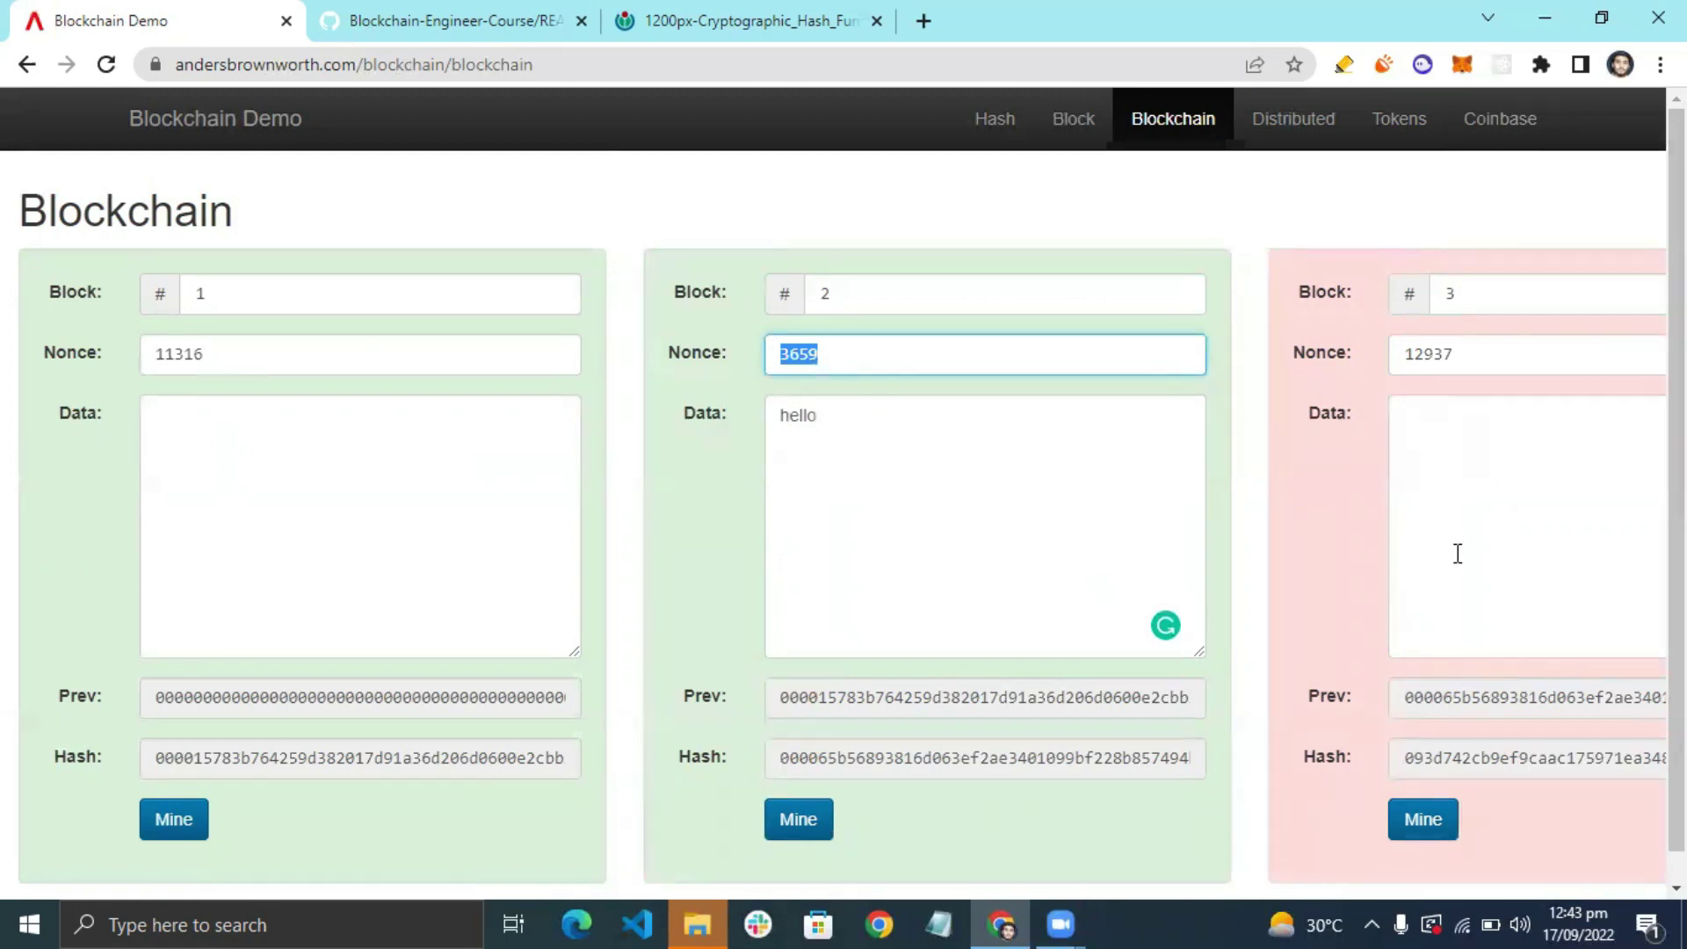
{"action": "left_click", "coordinate": [951, 367]}
{"action": "left_click", "coordinate": [1454, 349]}
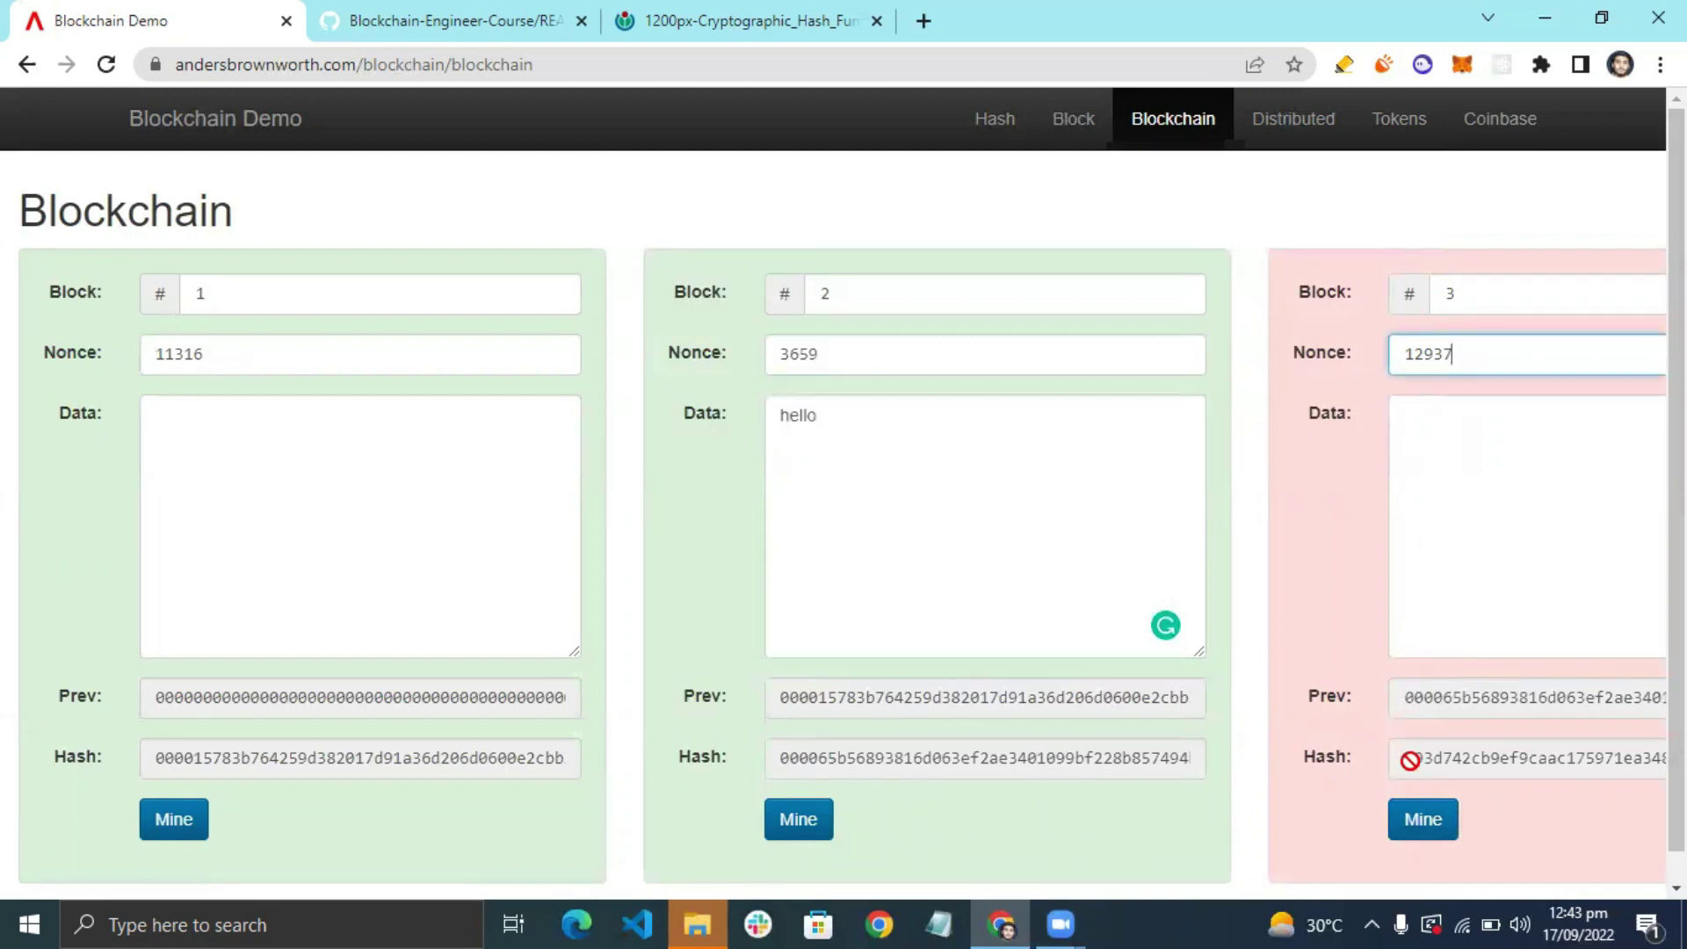
{"action": "left_click_drag", "start_coordinate": [860, 373], "coordinate": [756, 380]}
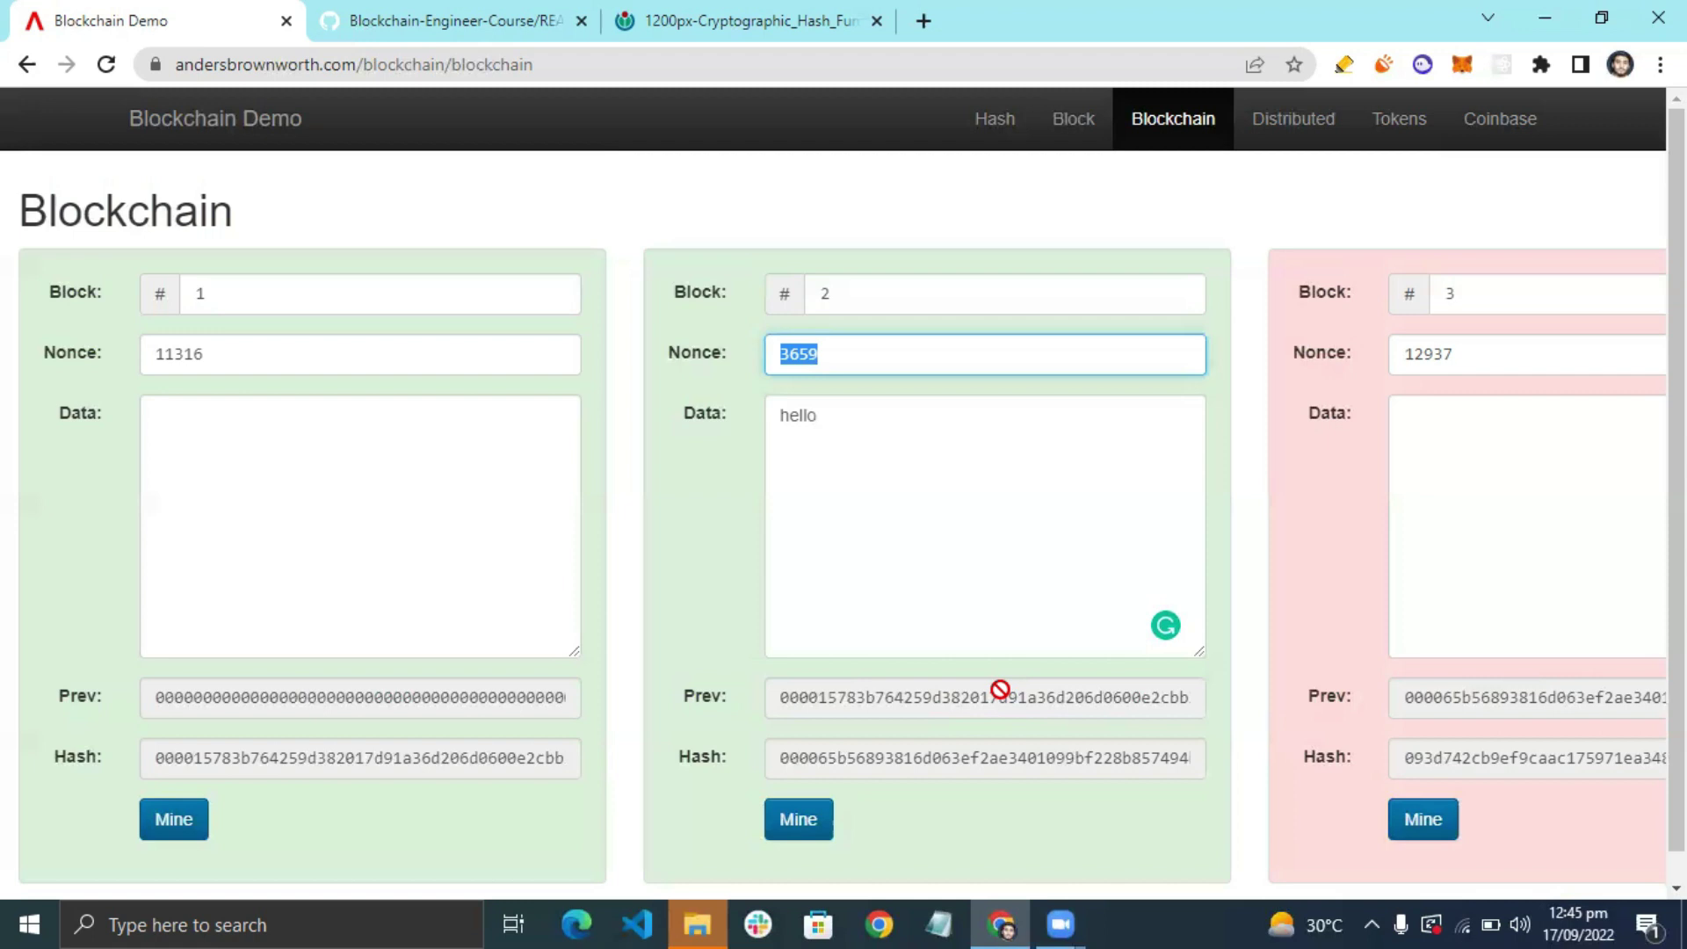
Switch to the course README on GitHub and look over the Module 1 resource links.
{"action": "left_click", "coordinate": [444, 20]}
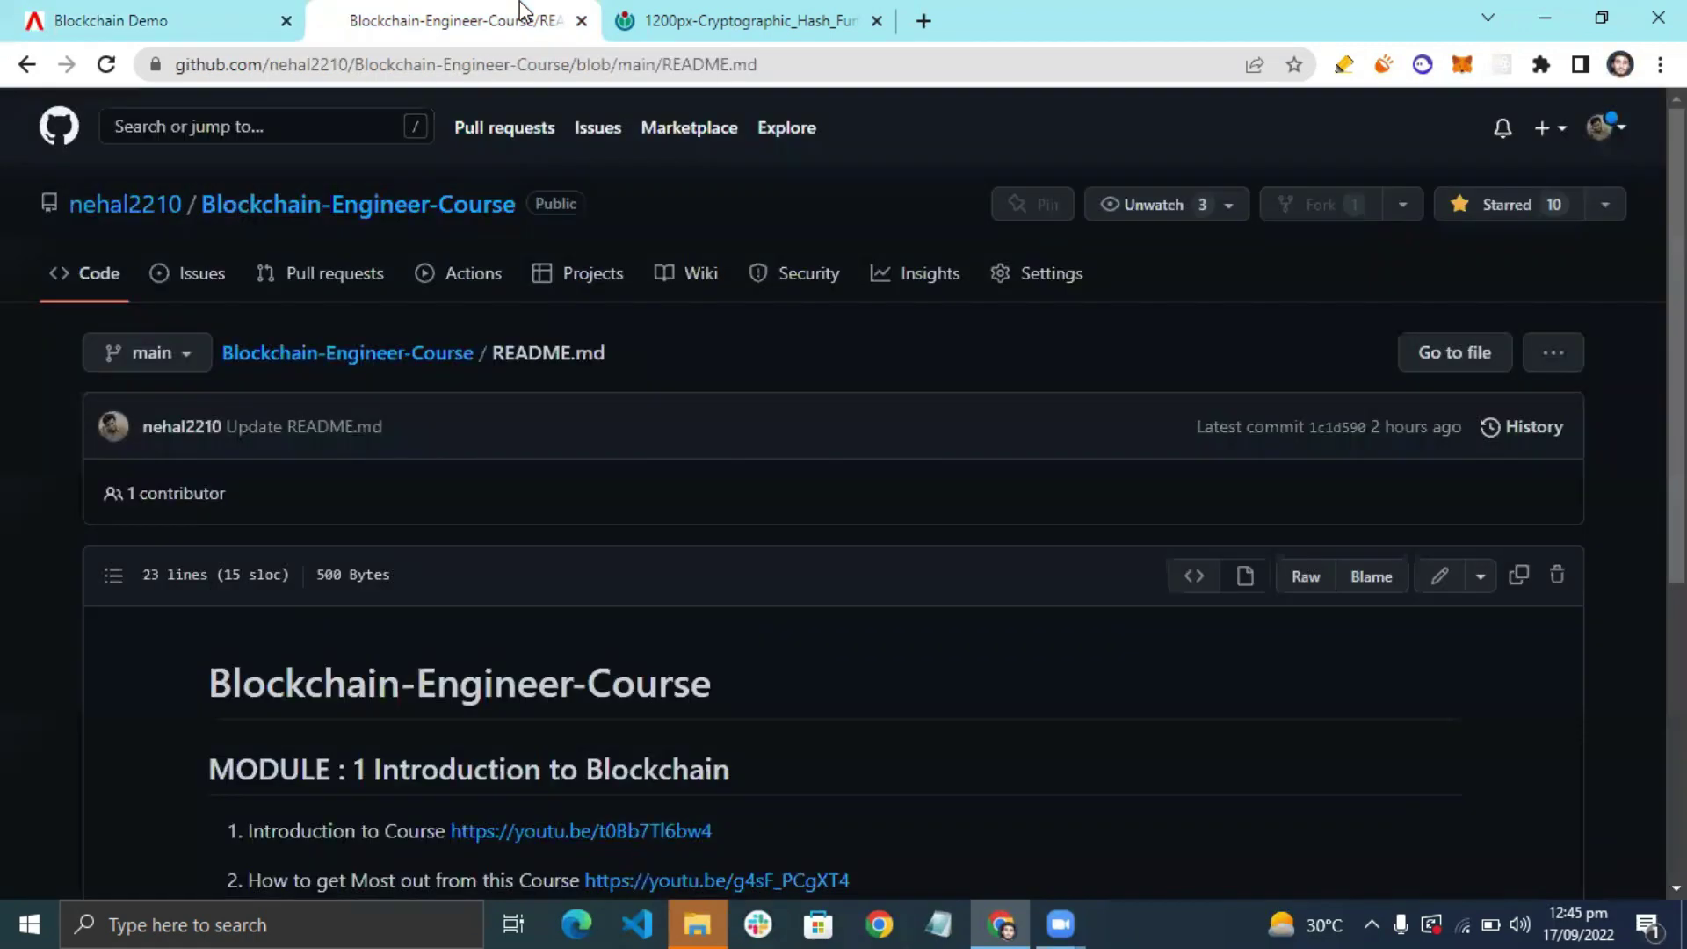
{"action": "scroll", "coordinate": [602, 531], "scroll_direction": "down", "scroll_amount": 3}
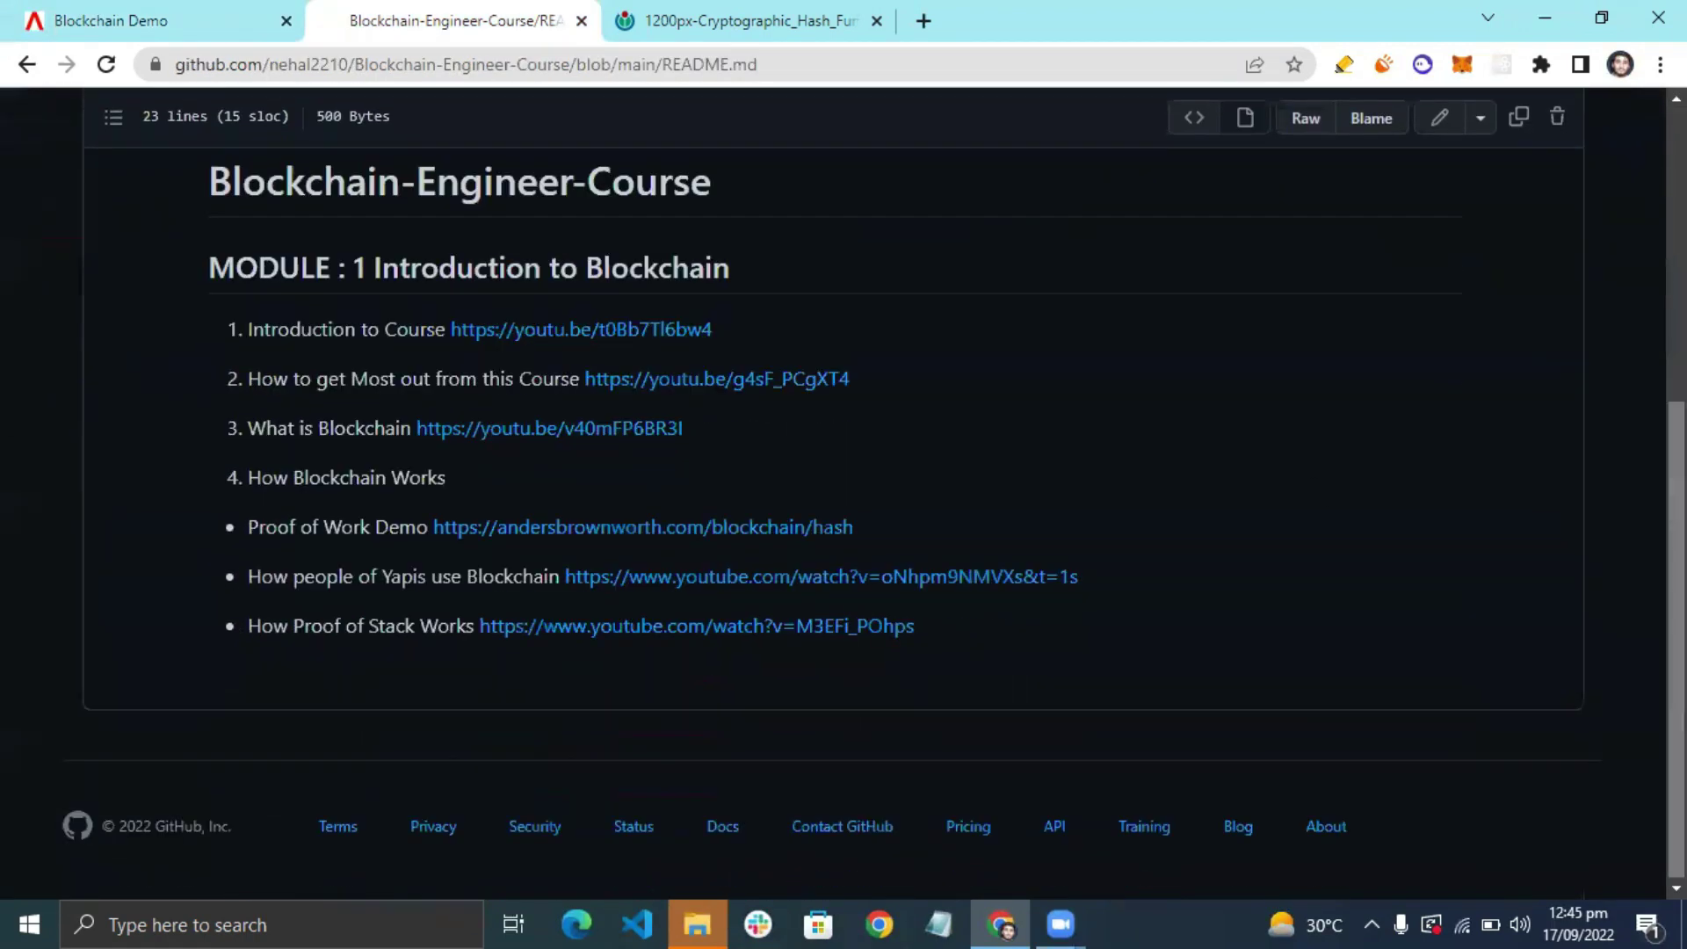